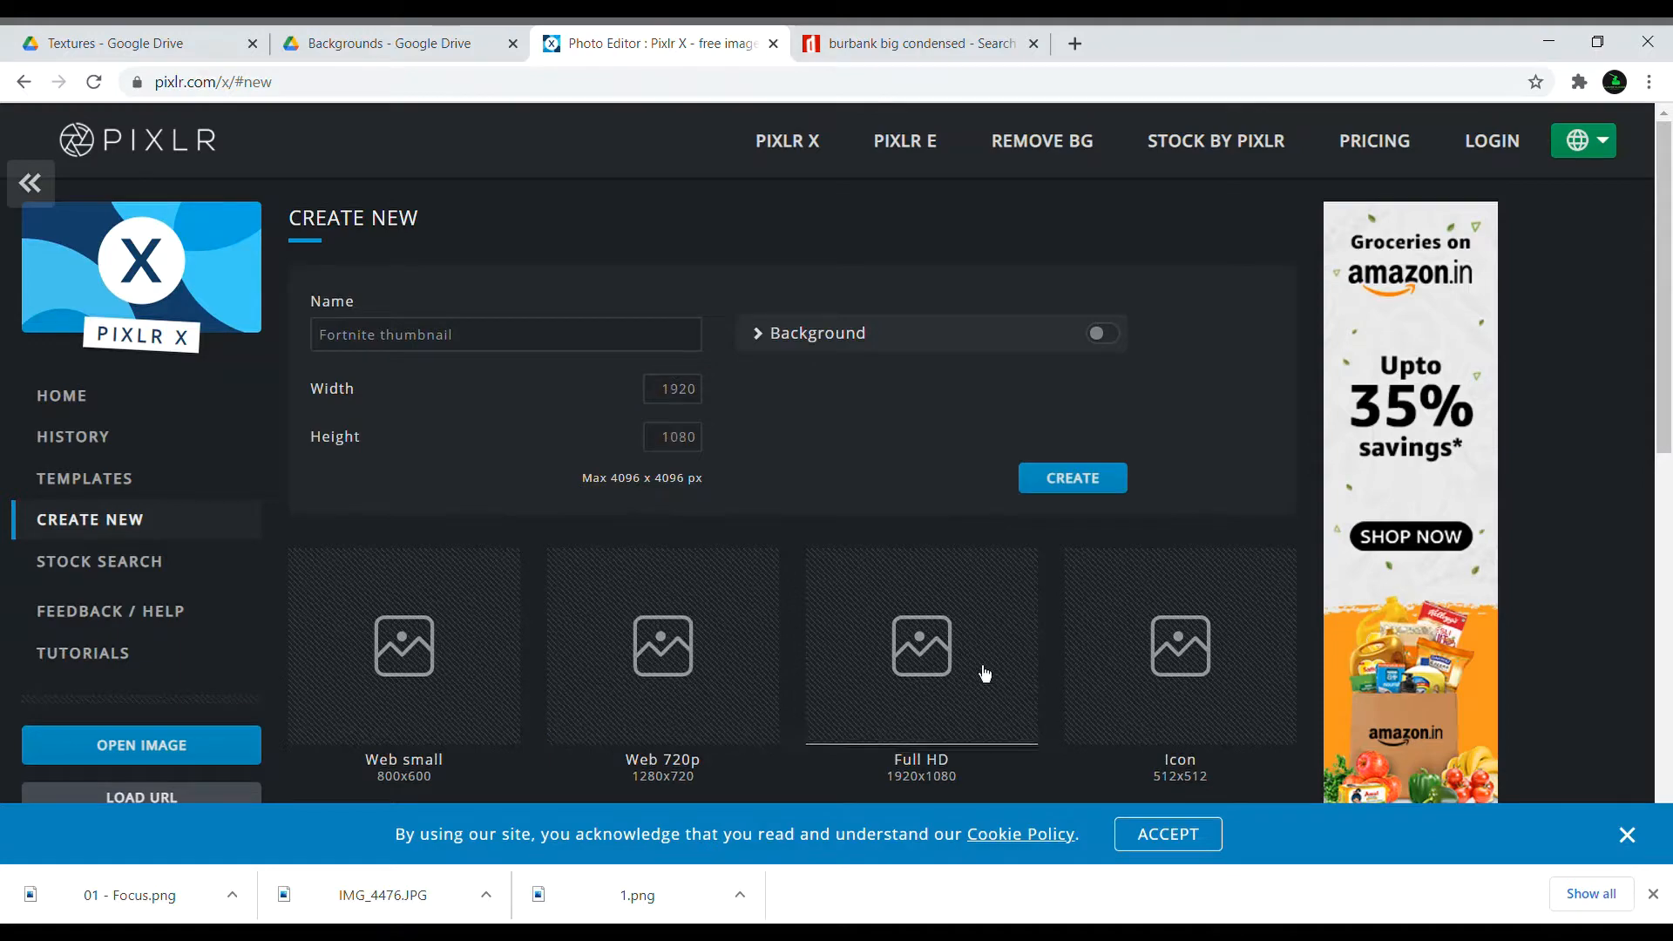
Create a new 1920 x 1080 px image named "Fortnite thumbnail" with the background option switched off
scroll(874, 444, down, 2)
scroll(937, 441, up, 2)
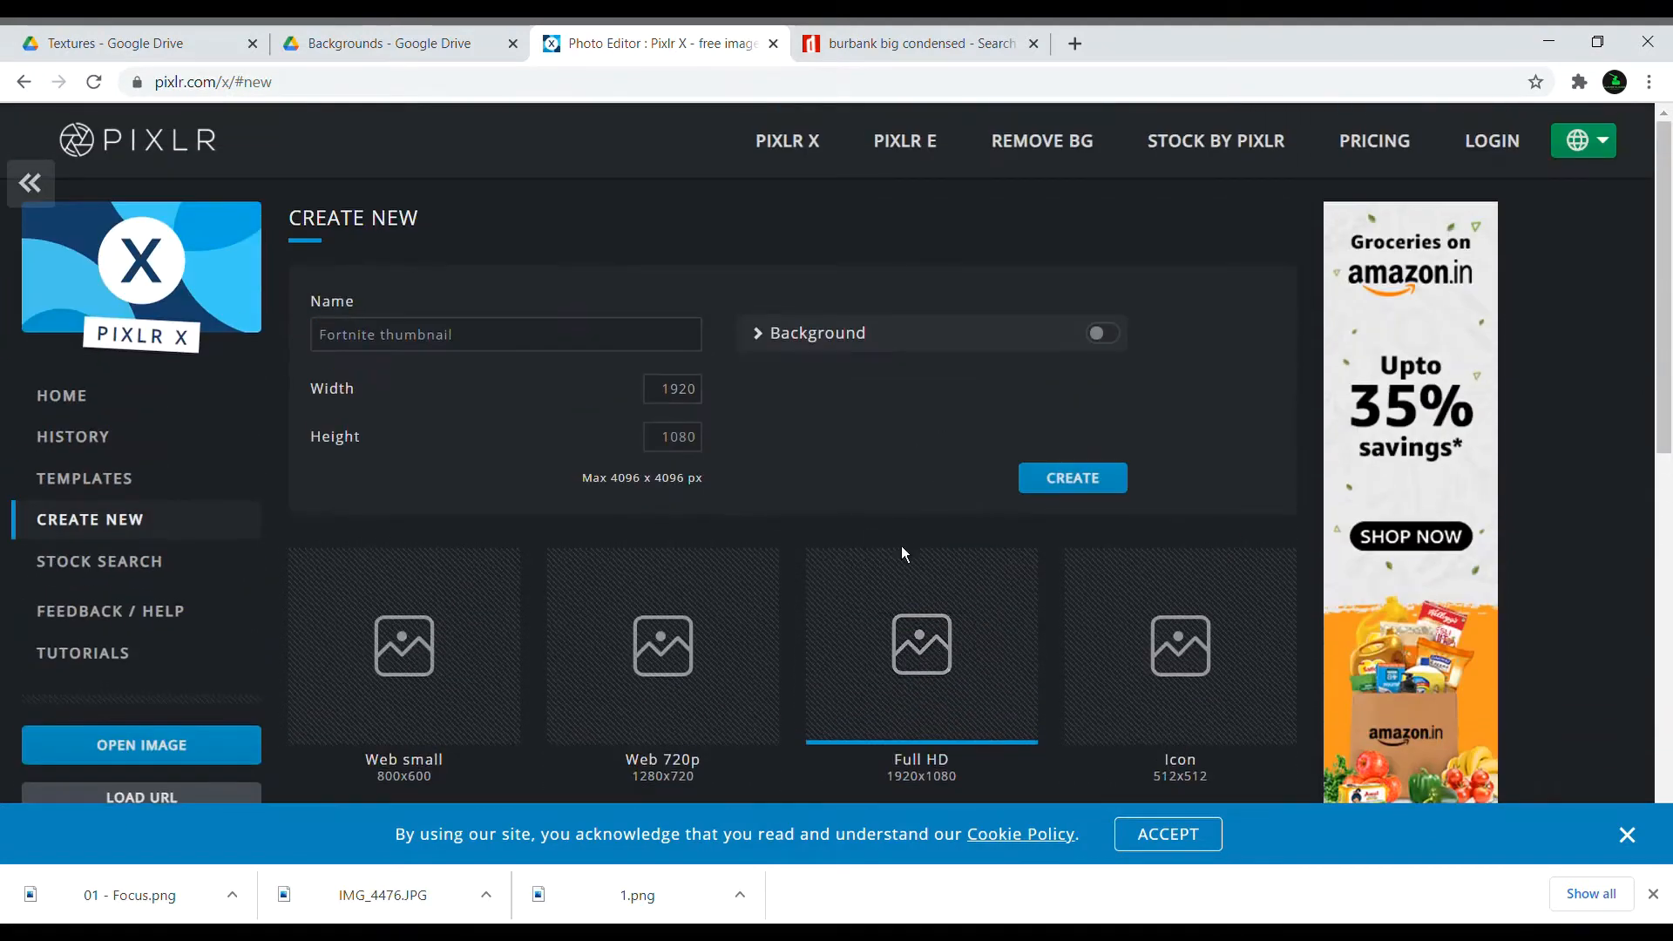
click(1108, 339)
click(1109, 339)
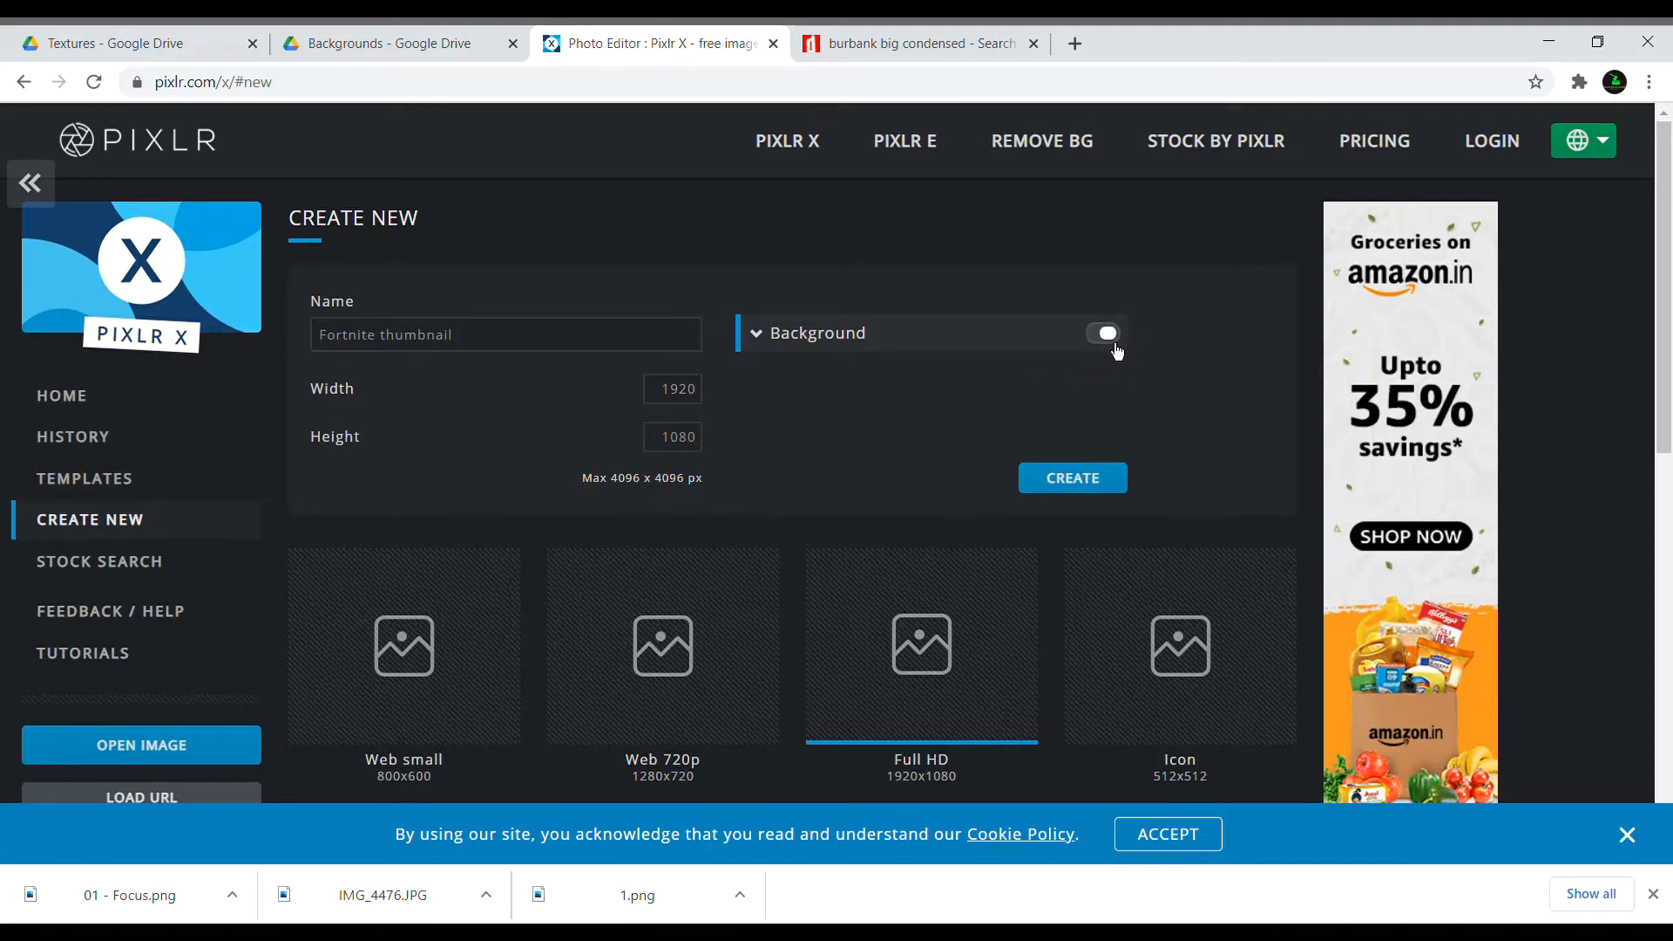
click(1100, 492)
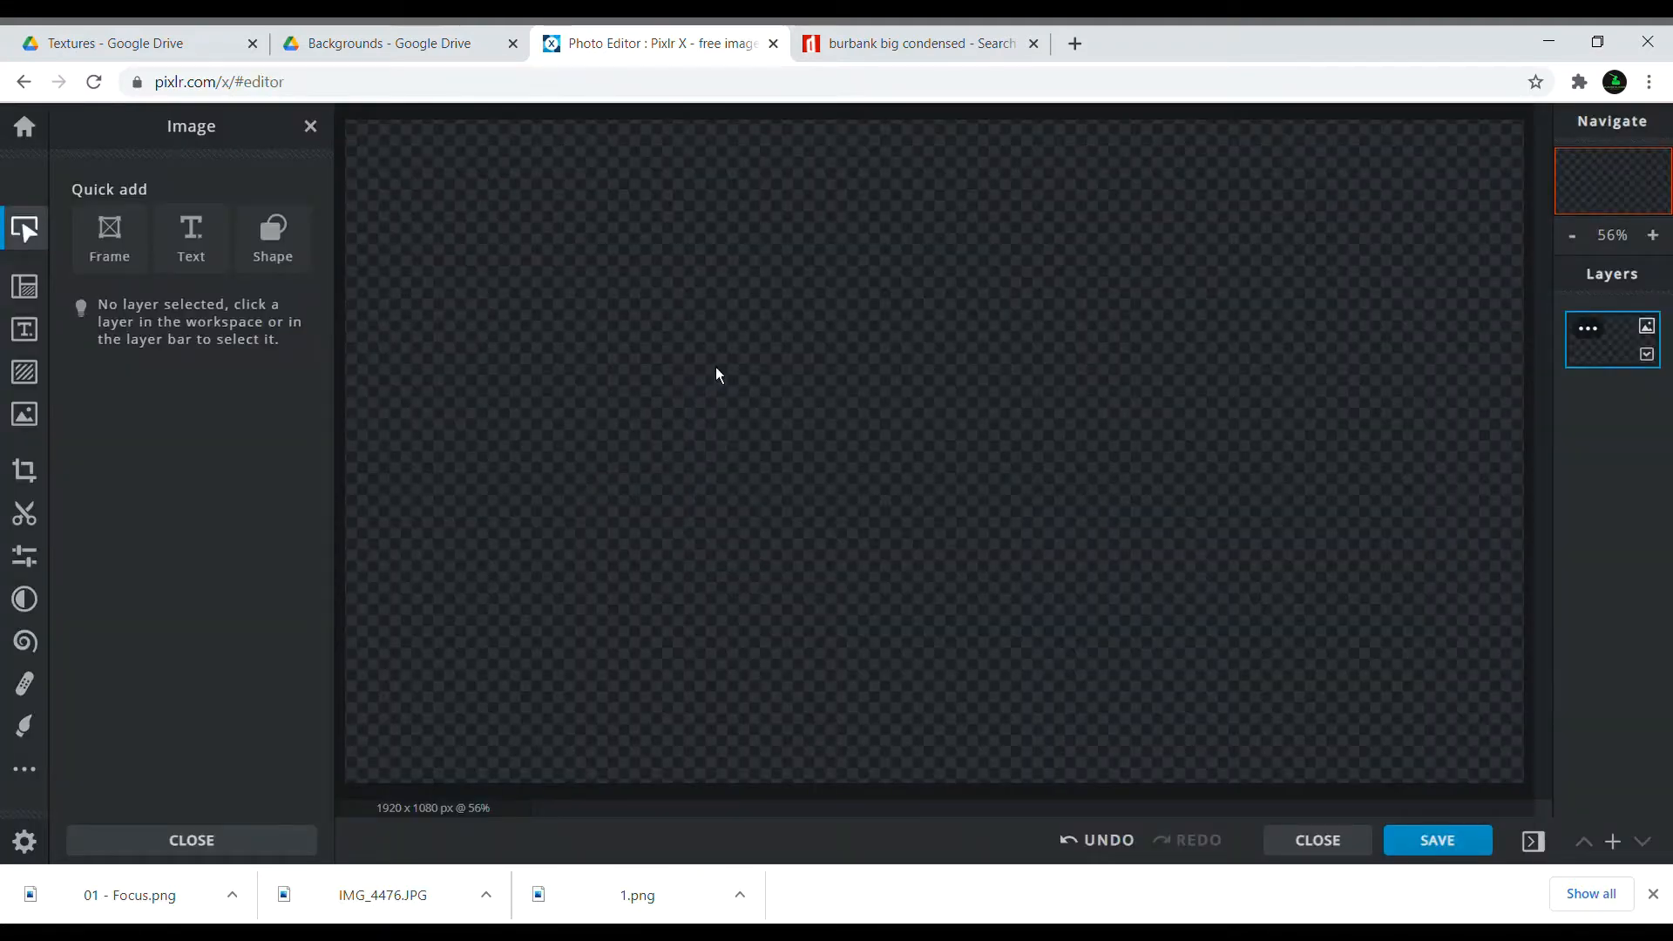
In Google Drive, download the character render dMwfMtXA.png from the Slayer's Renders folder
click(372, 44)
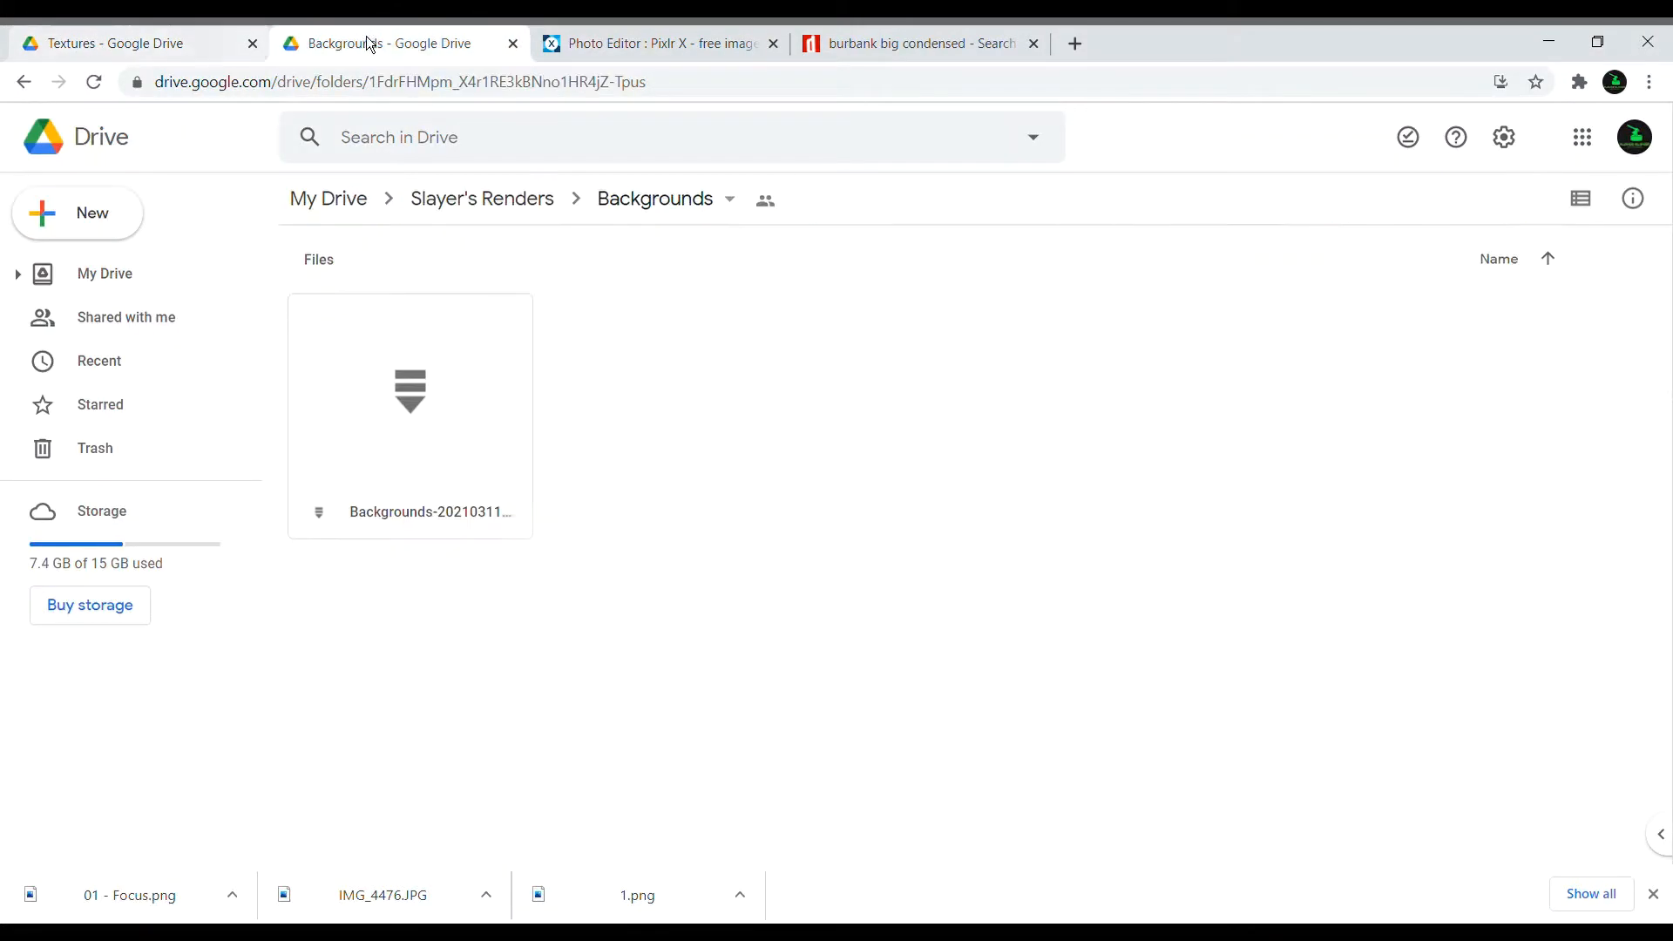
click(472, 209)
scroll(675, 393, down, 6)
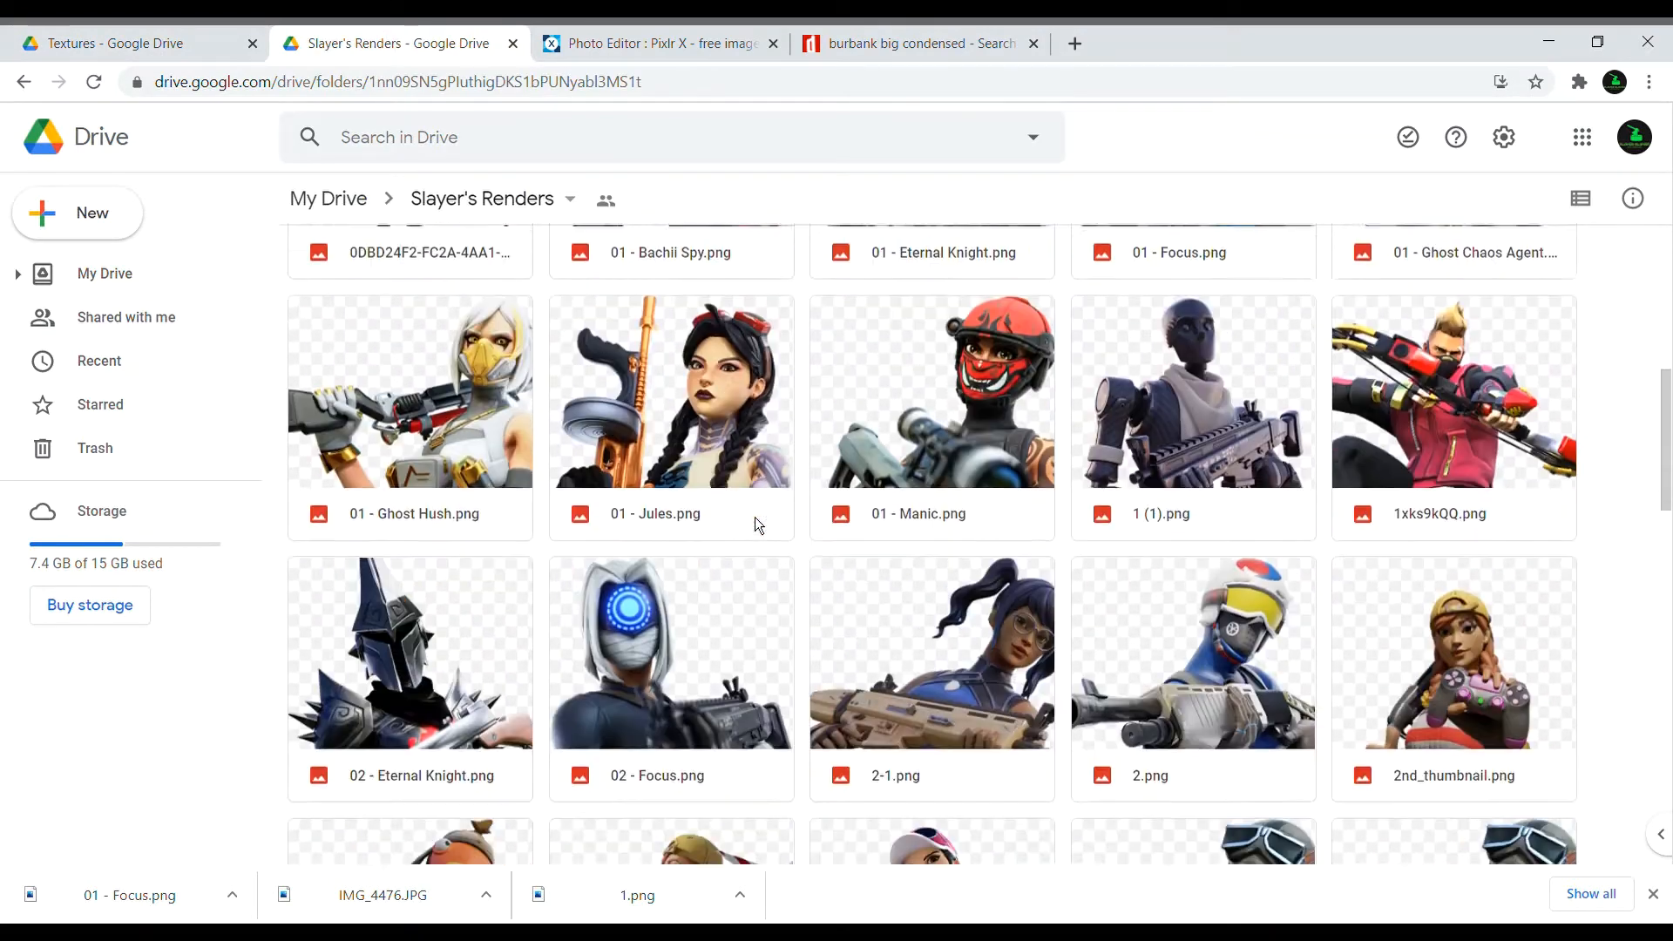
scroll(755, 516, down, 7)
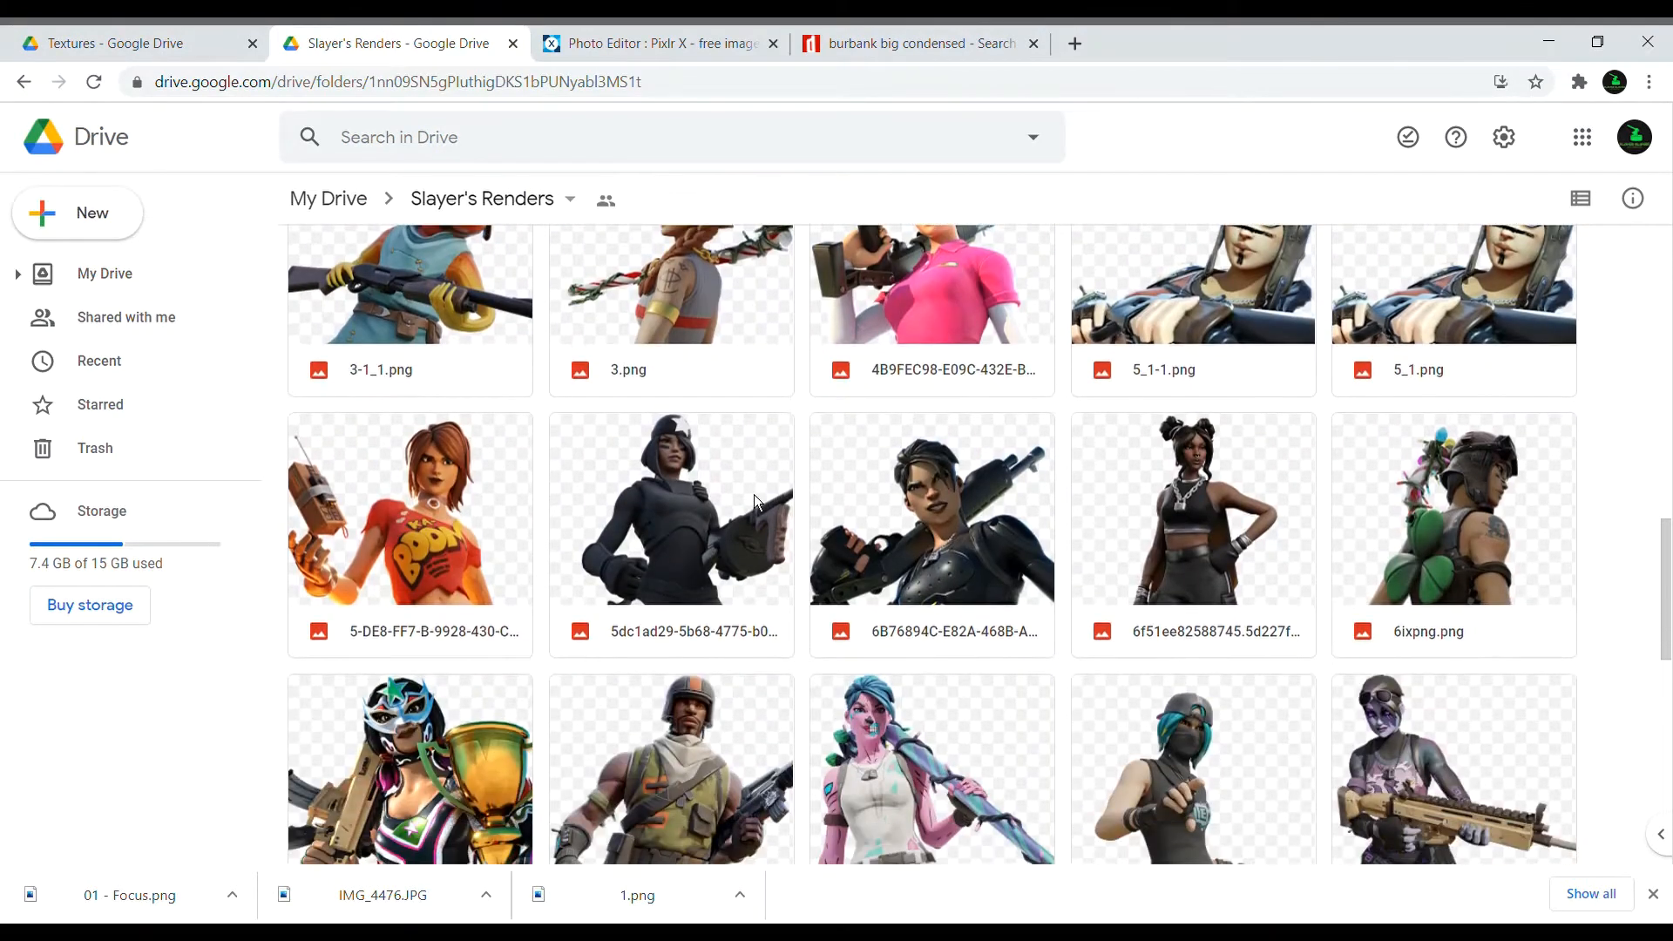
scroll(755, 495, down, 9)
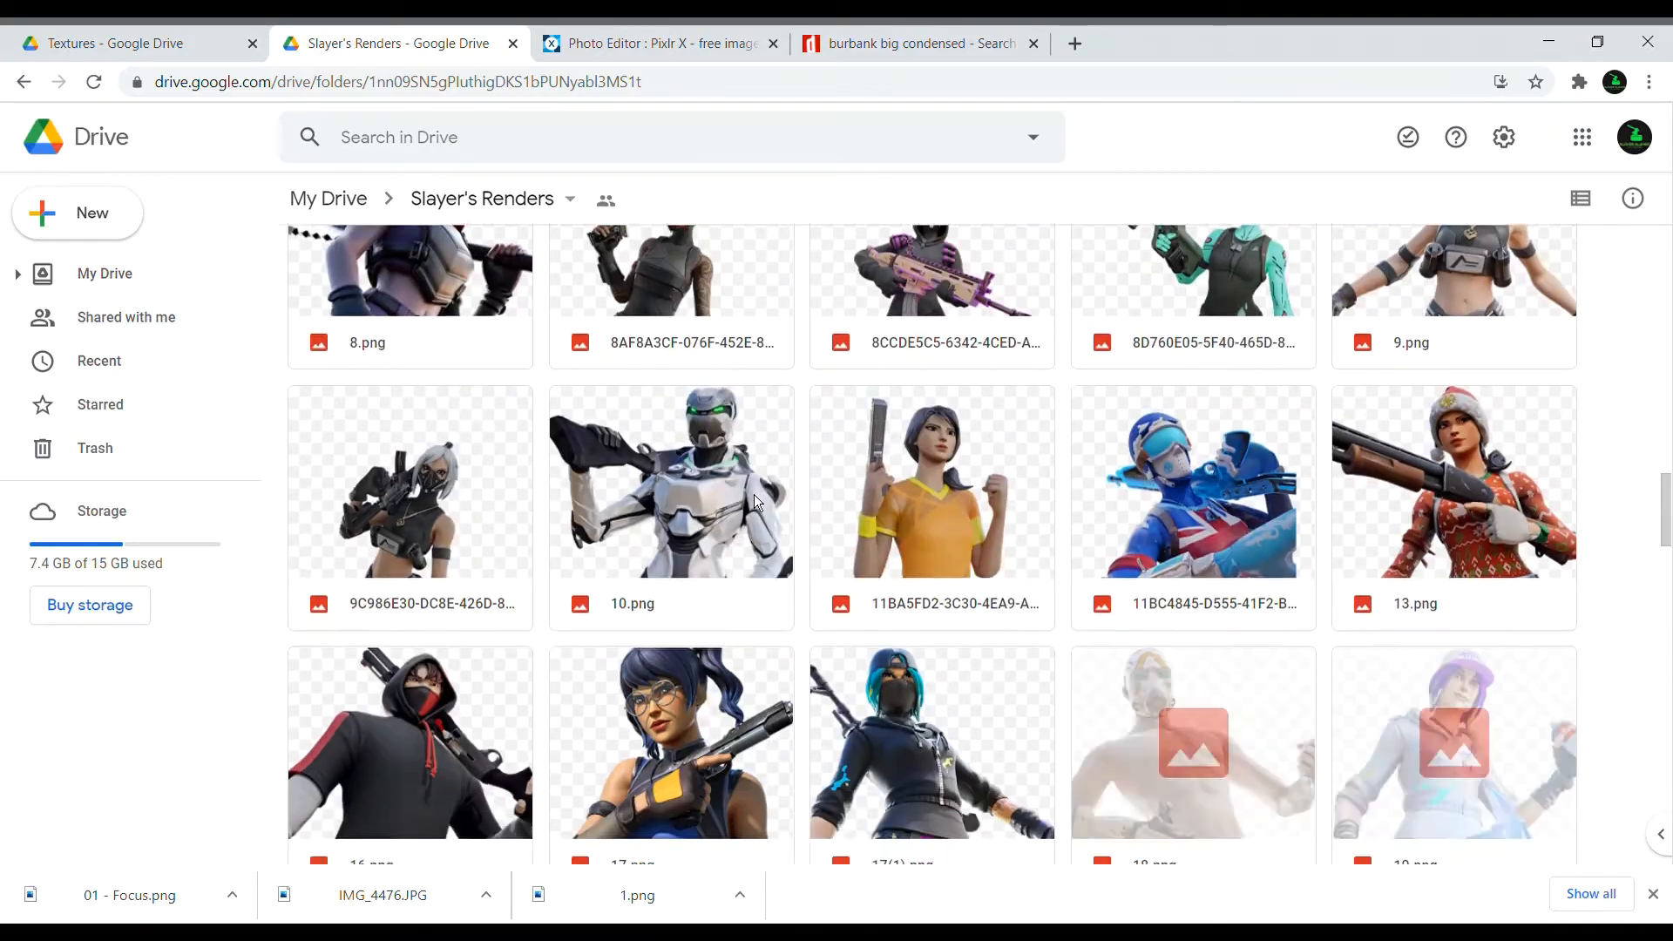
scroll(755, 494, down, 9)
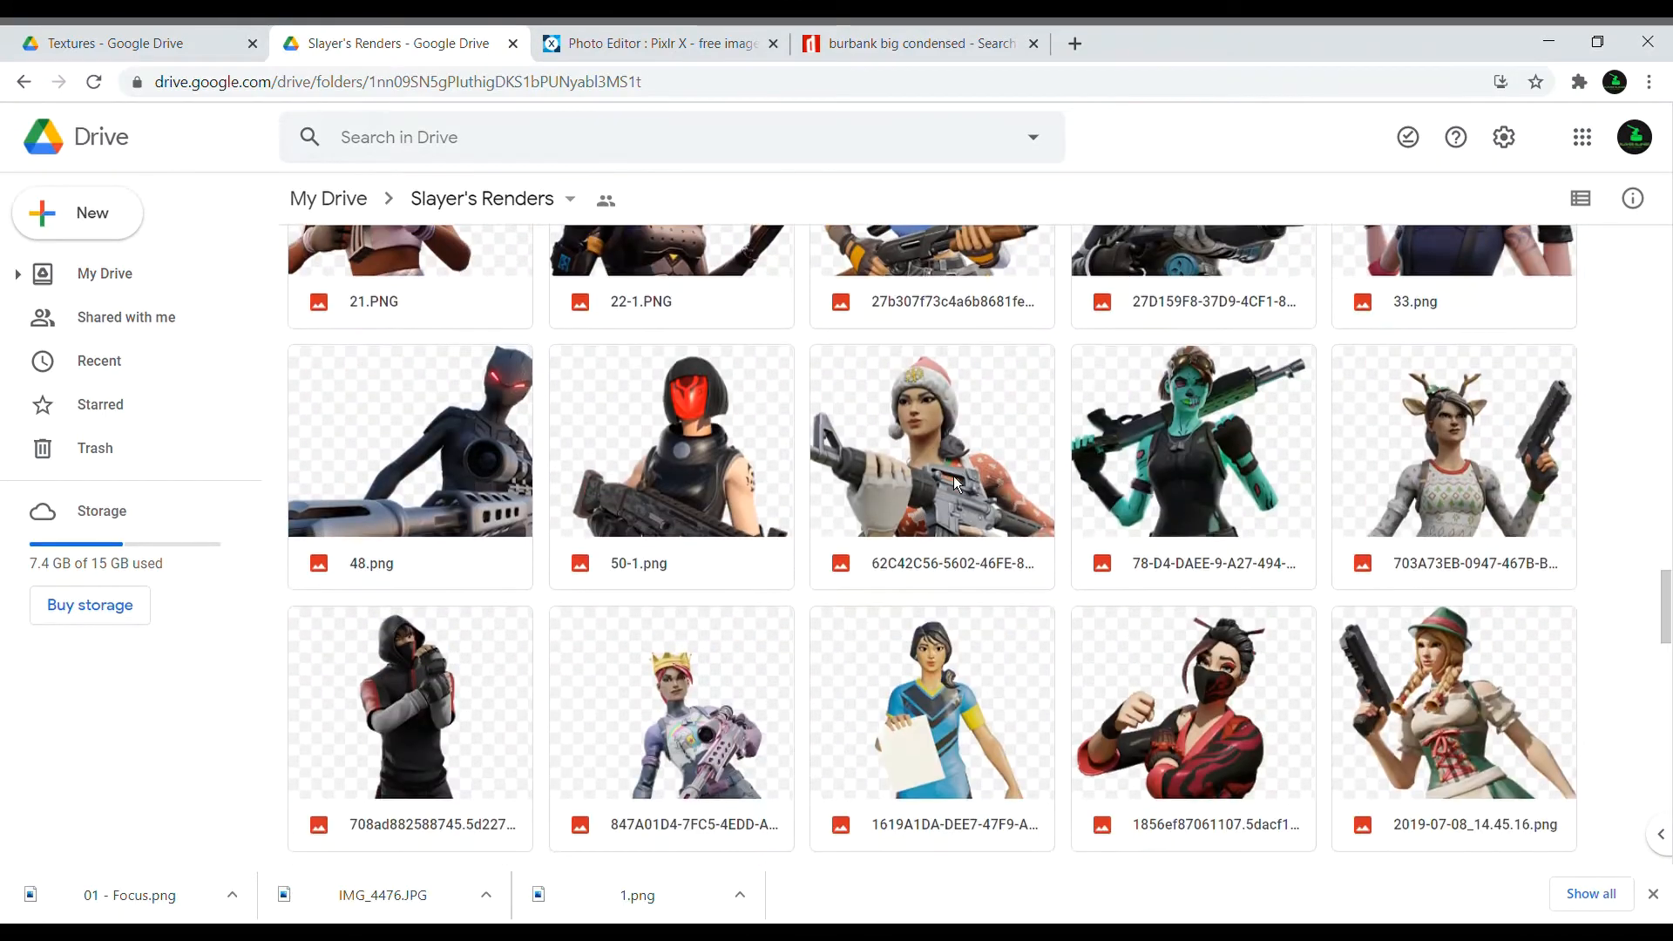
scroll(954, 476, down, 9)
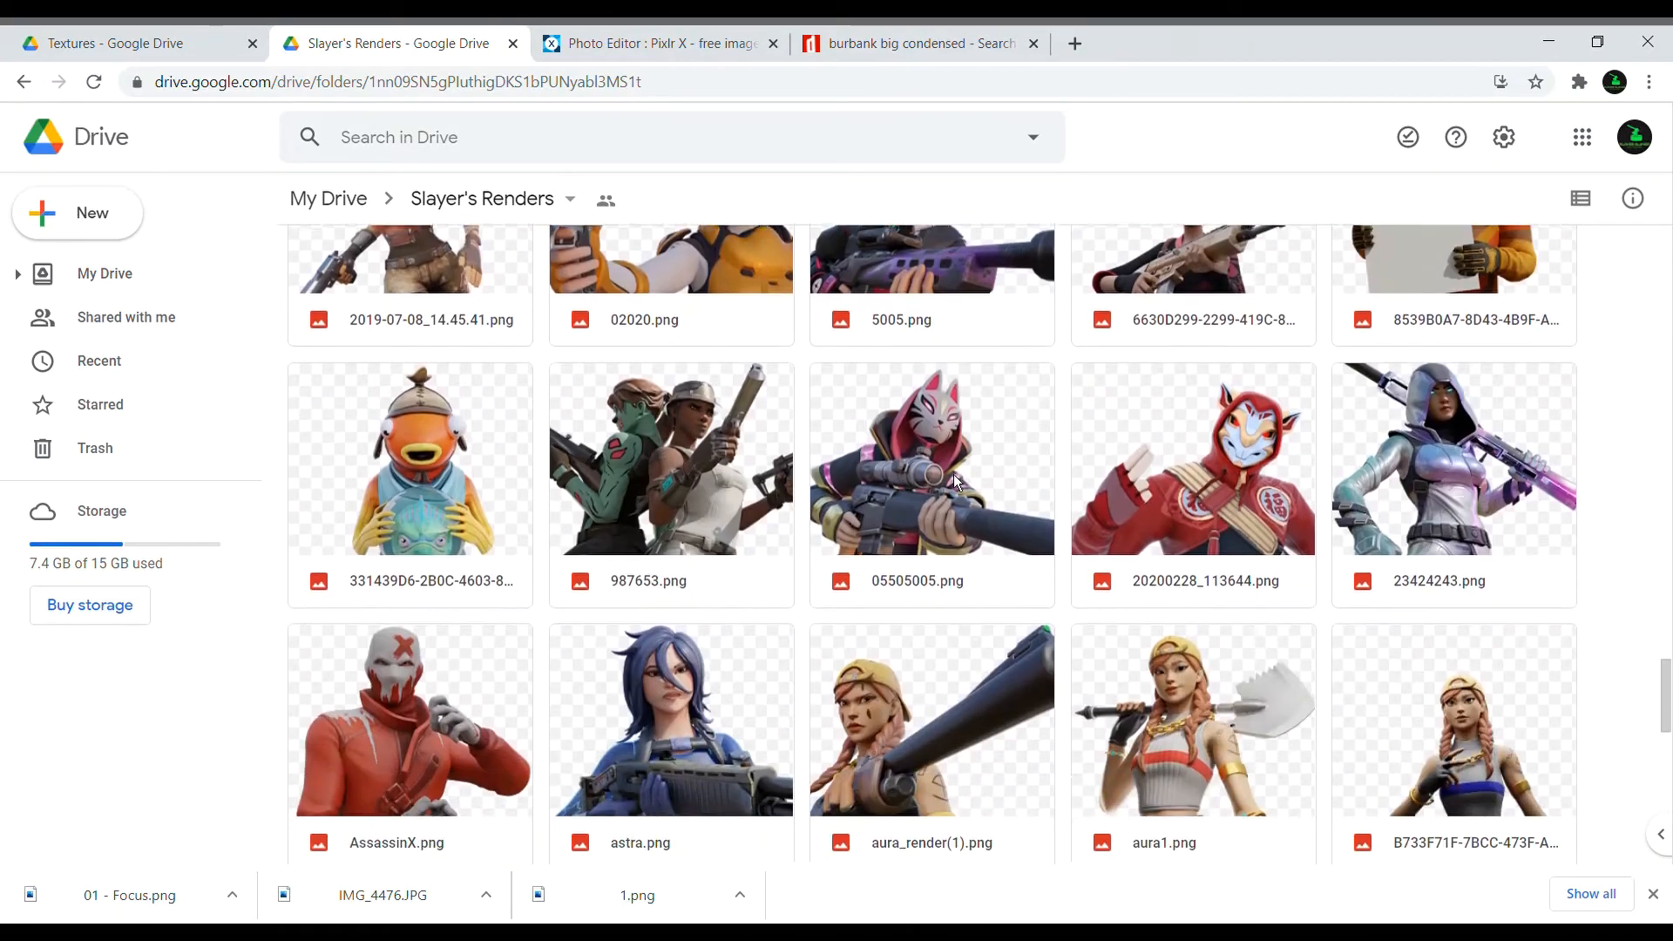
scroll(955, 479, down, 6)
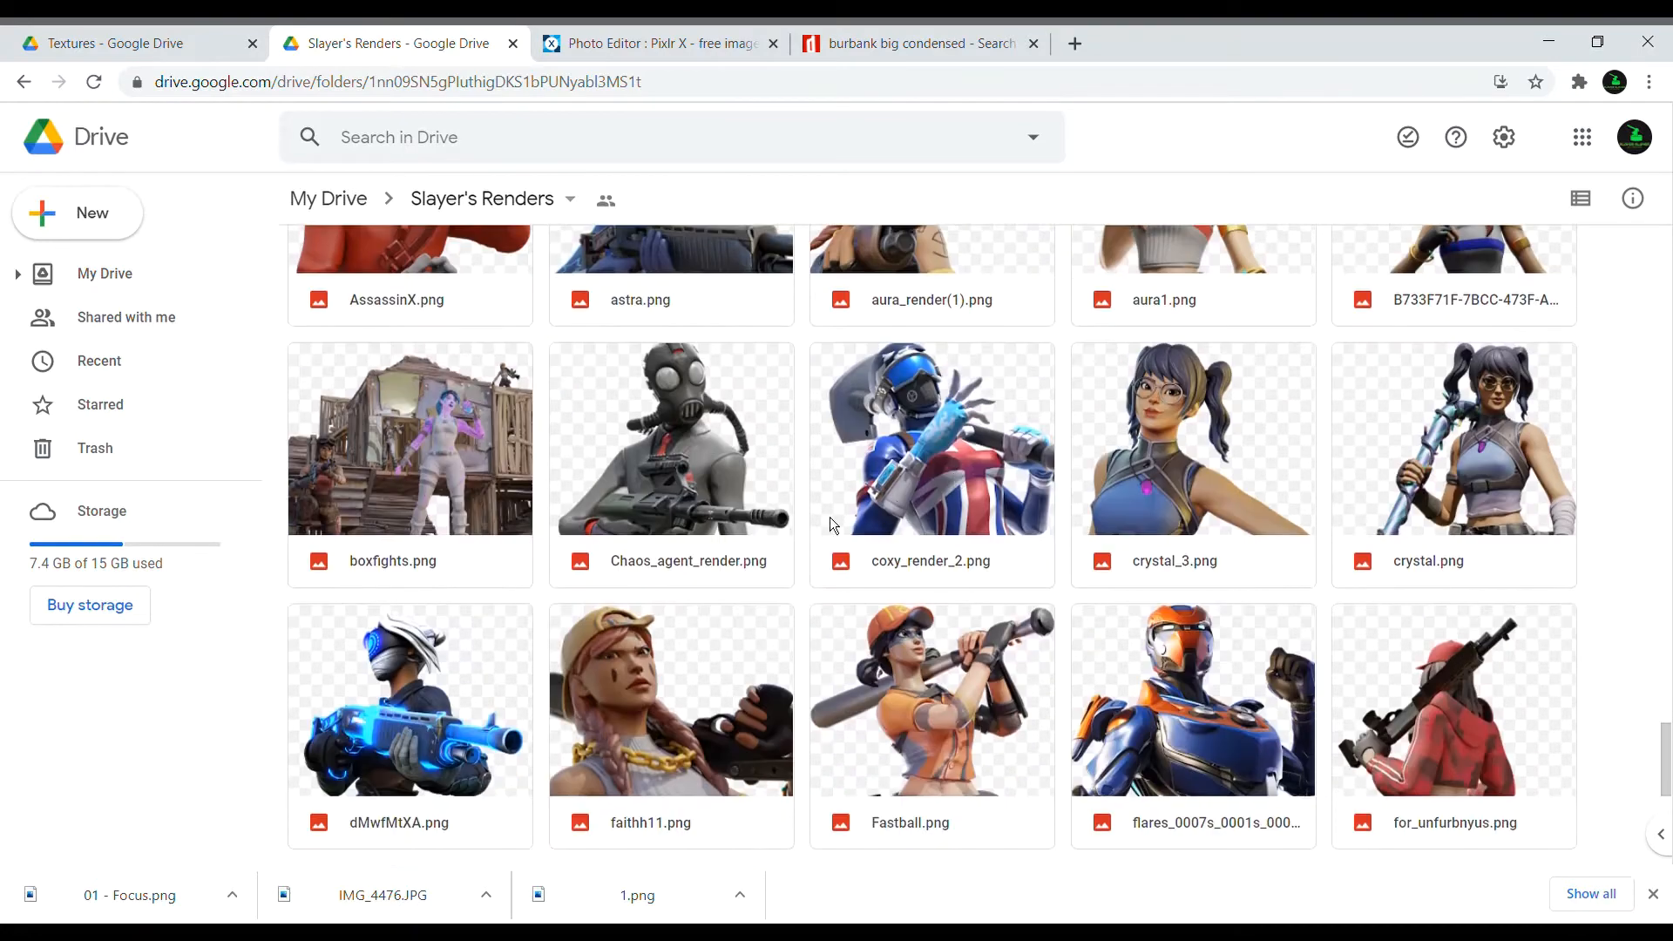
right_click(493, 702)
click(615, 771)
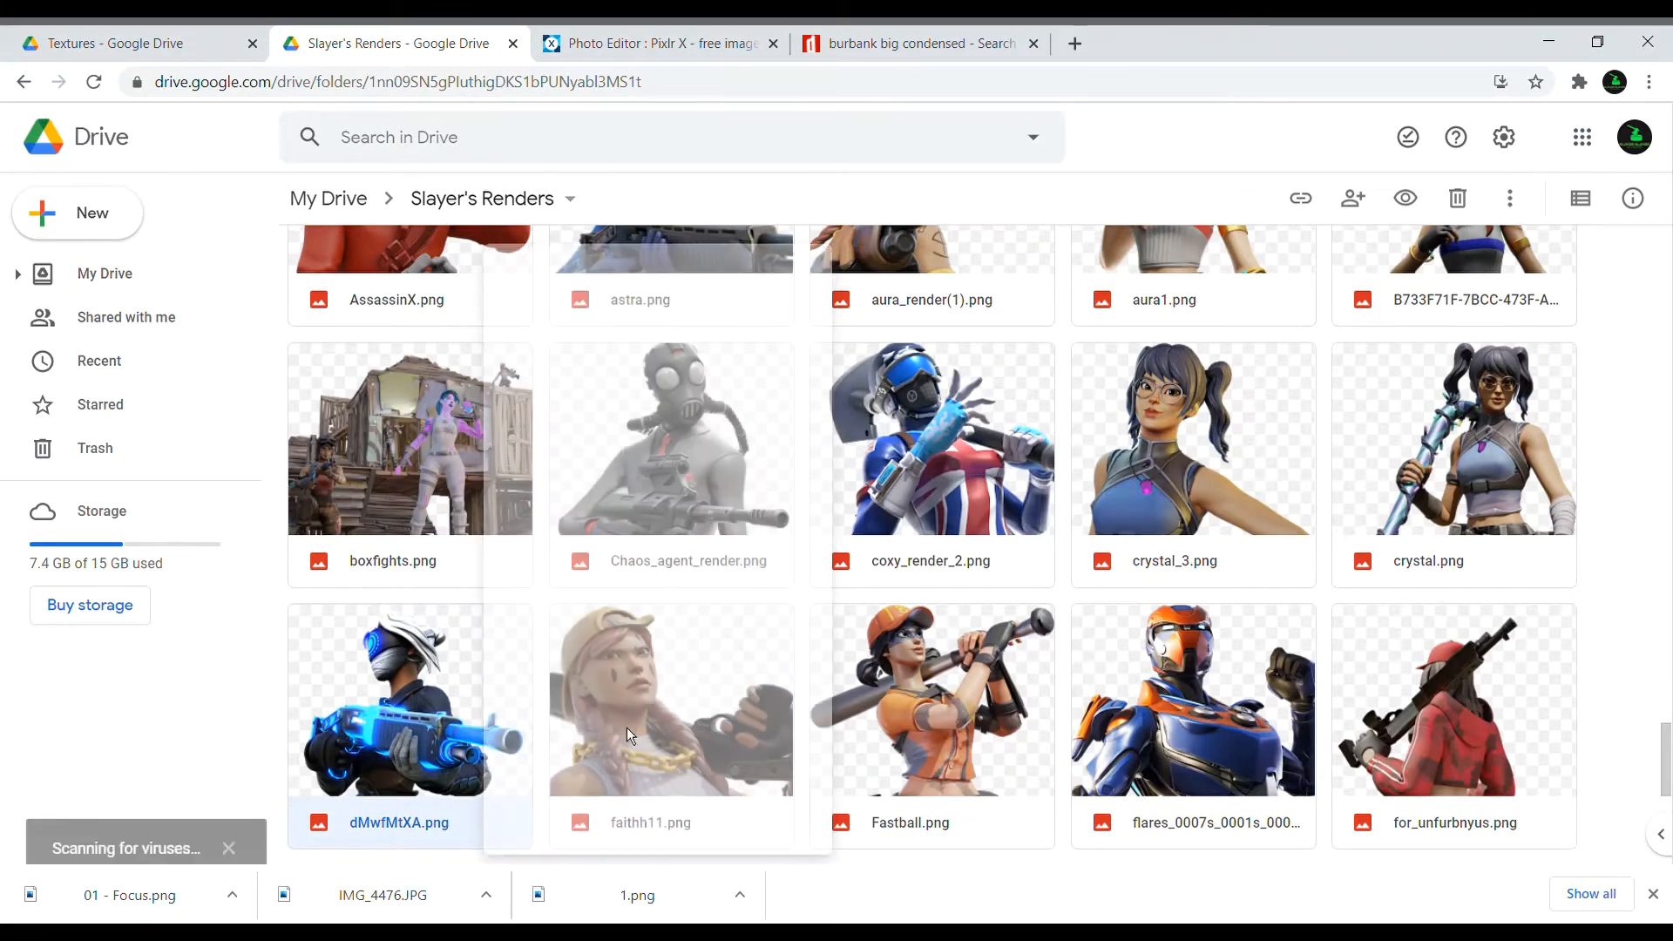
Switch back to Pixlr X and add the downloaded render dMwfMtXA.png from the computer as an image layer
click(651, 41)
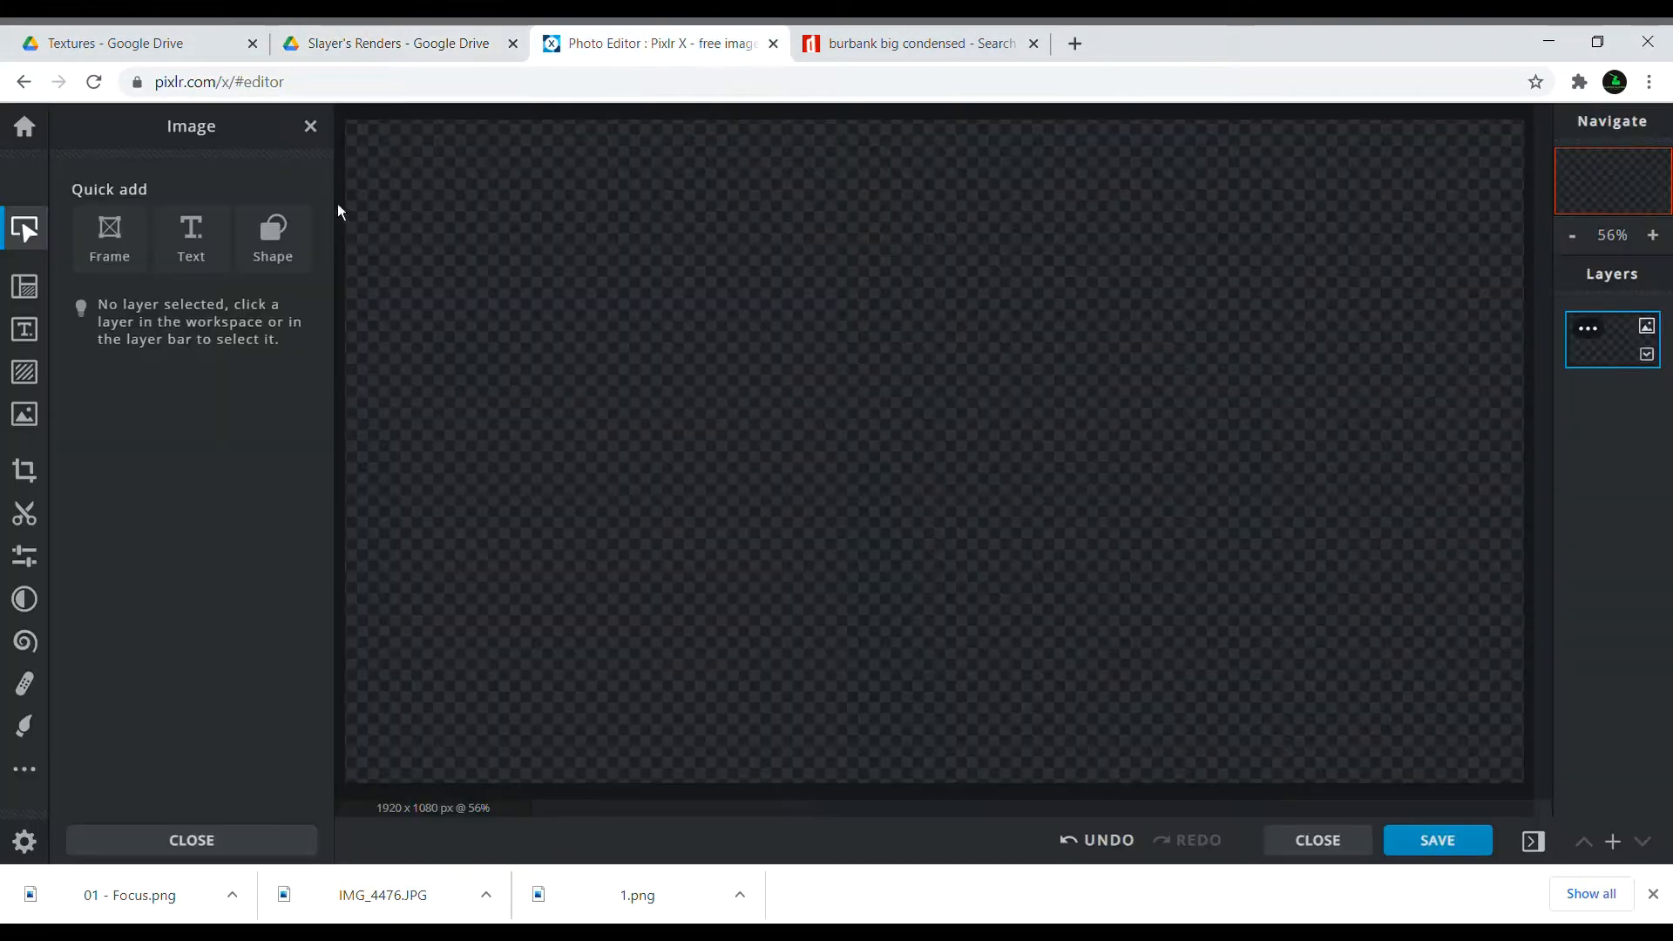
click(35, 410)
click(198, 264)
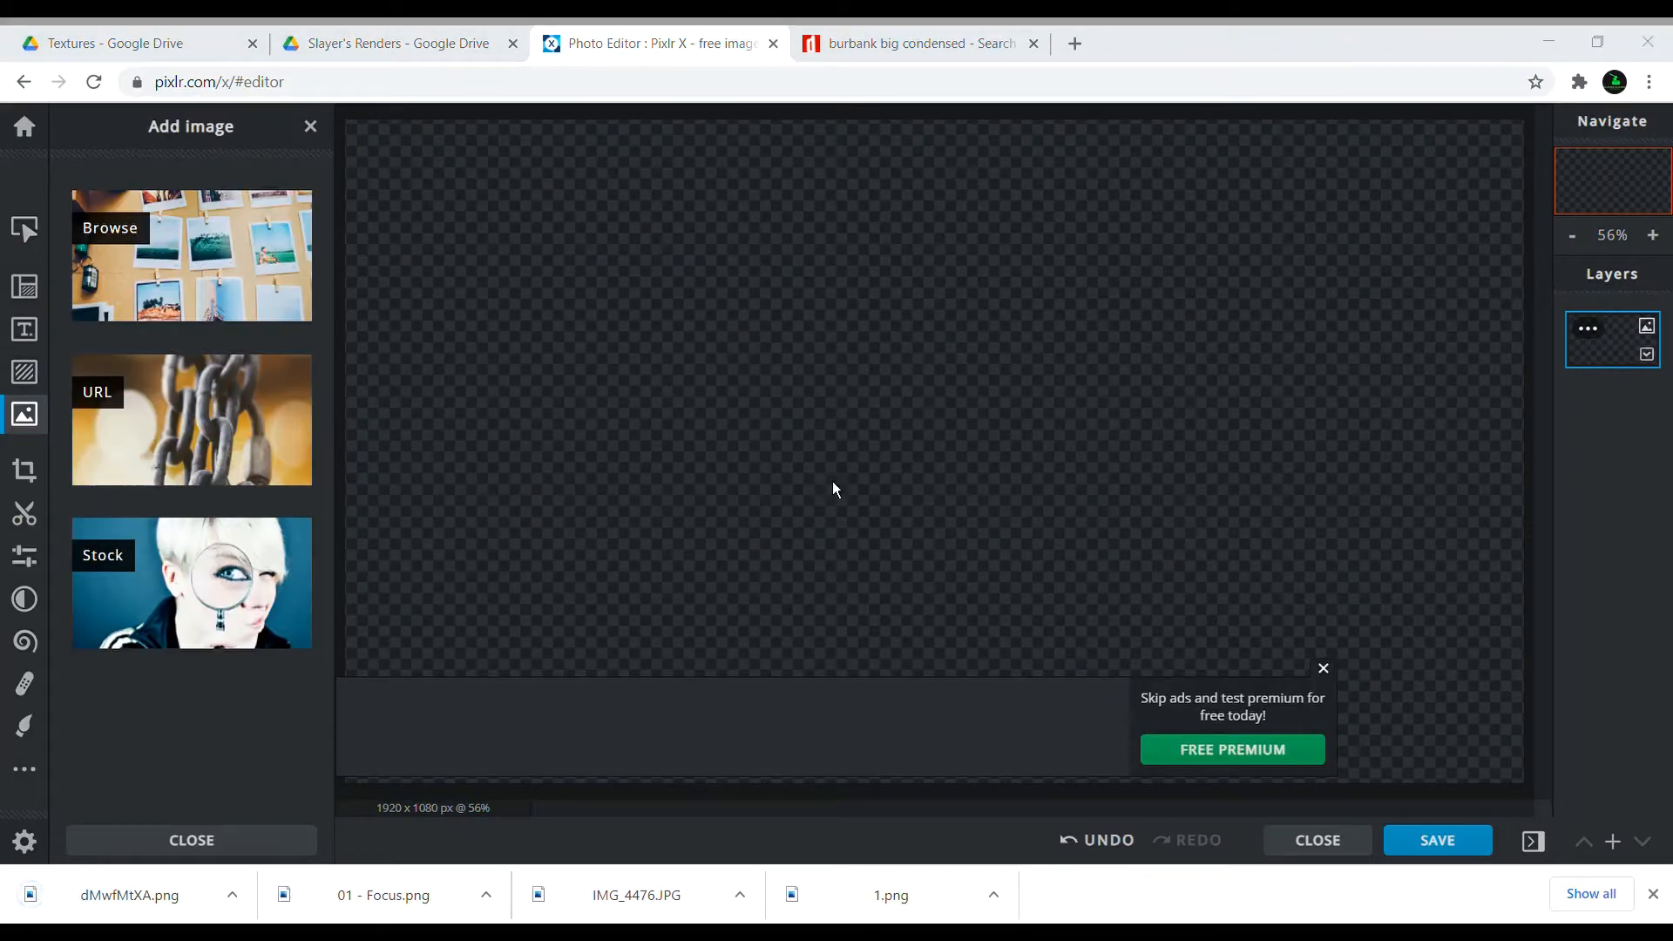
double_click(1094, 435)
click(1330, 672)
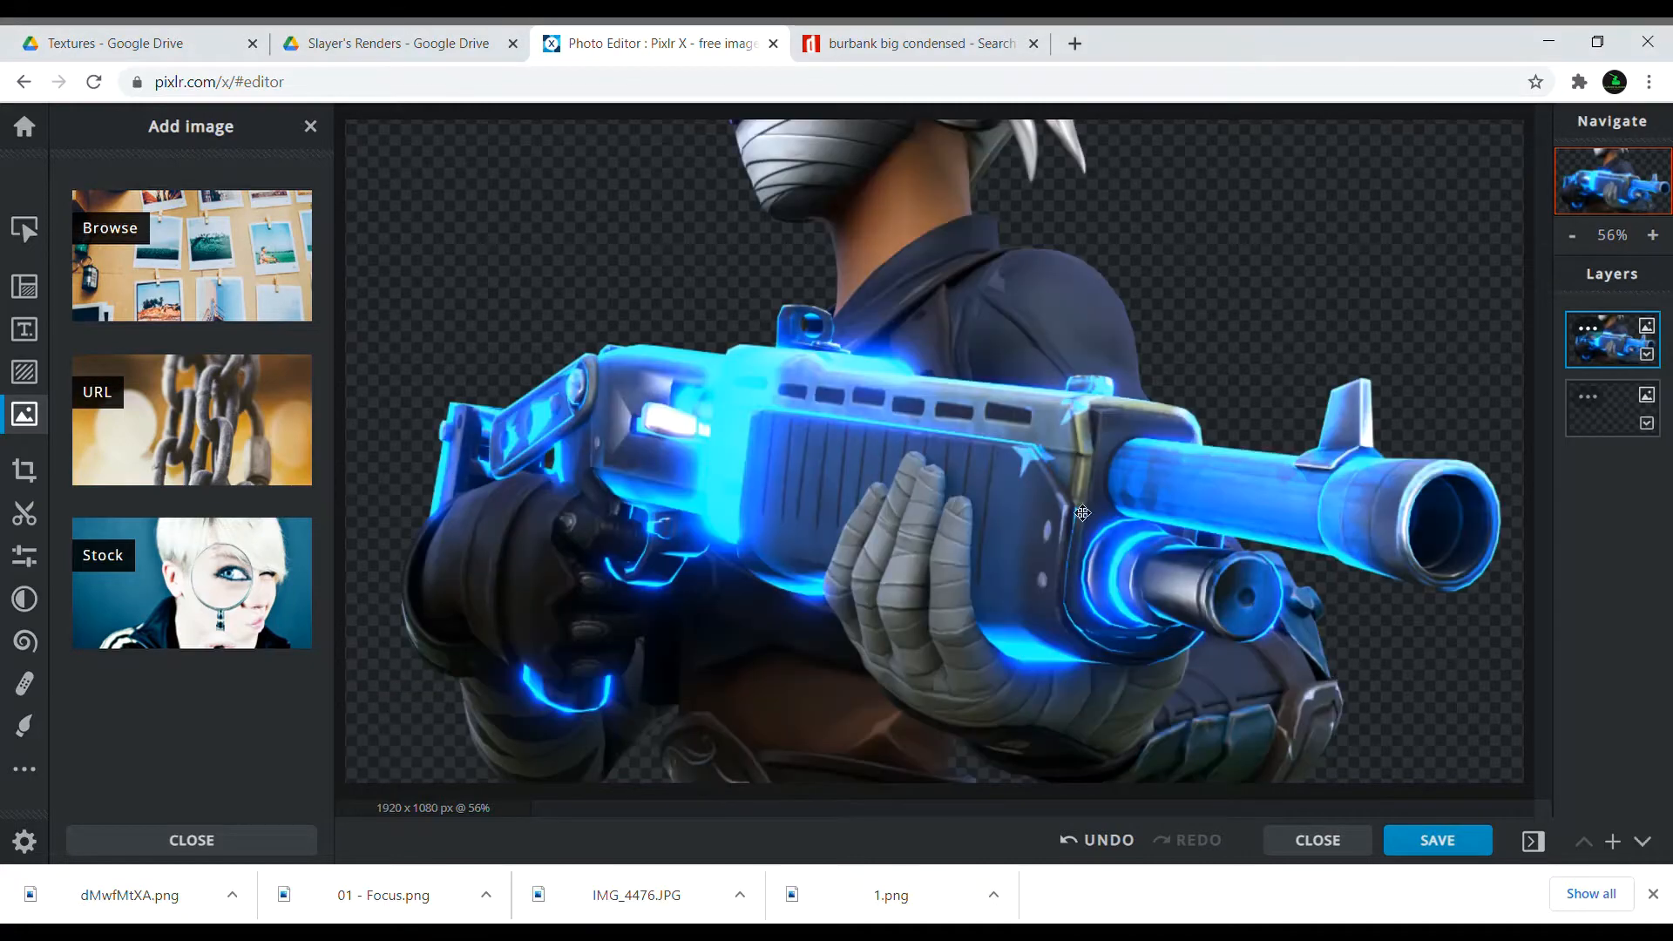
Scale the character render down to about 1169 px wide and move it so the head and torso fit the canvas
drag(1035, 383, 1072, 732)
drag(1359, 402, 753, 516)
drag(940, 336, 1029, 393)
drag(691, 627, 897, 478)
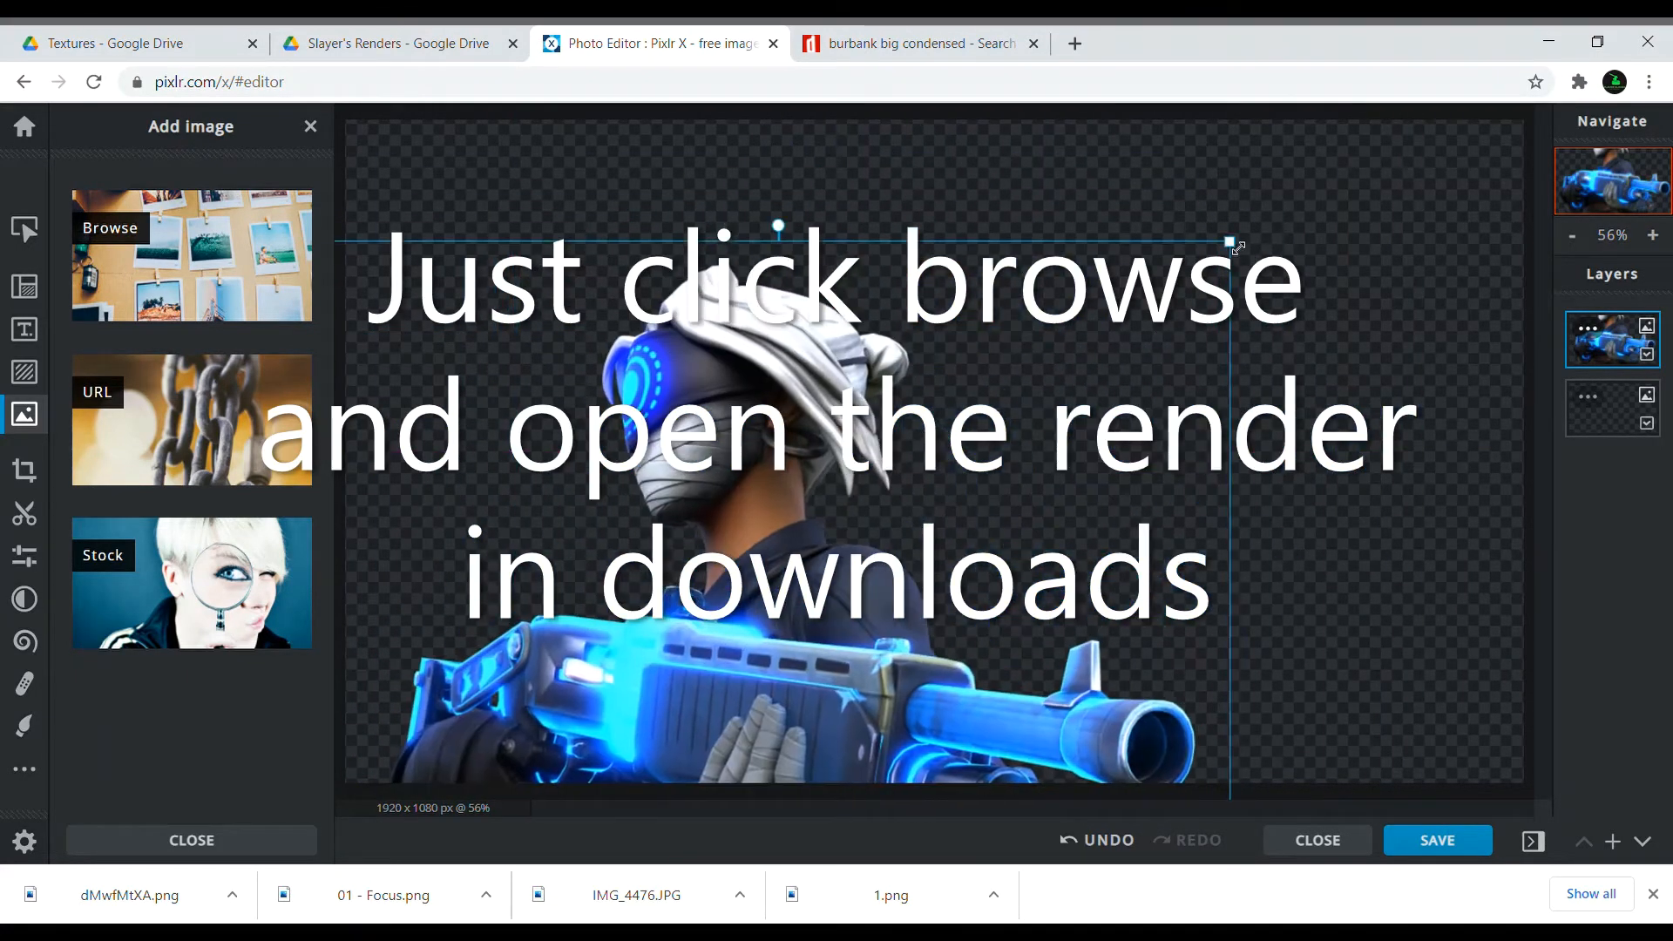
drag(1238, 248, 1110, 376)
drag(756, 608, 921, 504)
drag(1269, 261, 1212, 316)
drag(993, 578, 1126, 344)
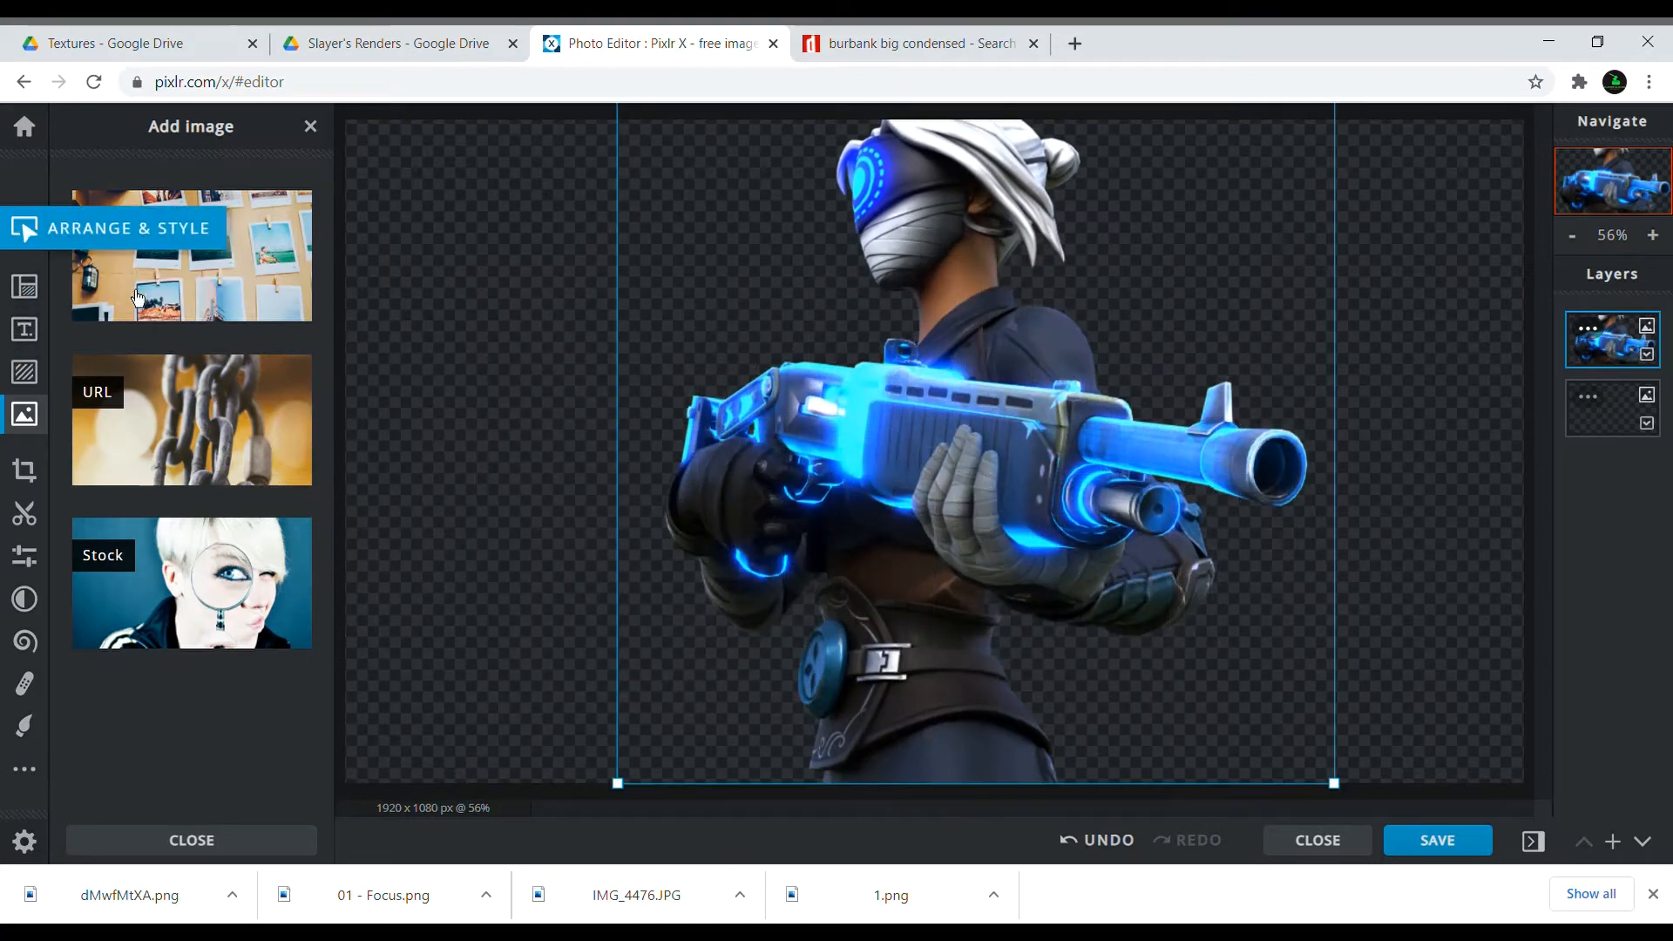
Fine-tune the character render to about 1169 x 1164 px at about X 460, Y -42, and deselect it
click(24, 229)
click(135, 290)
drag(1232, 188, 1190, 380)
drag(1291, 252, 1316, 322)
drag(1191, 534, 1180, 377)
drag(1304, 176, 1289, 109)
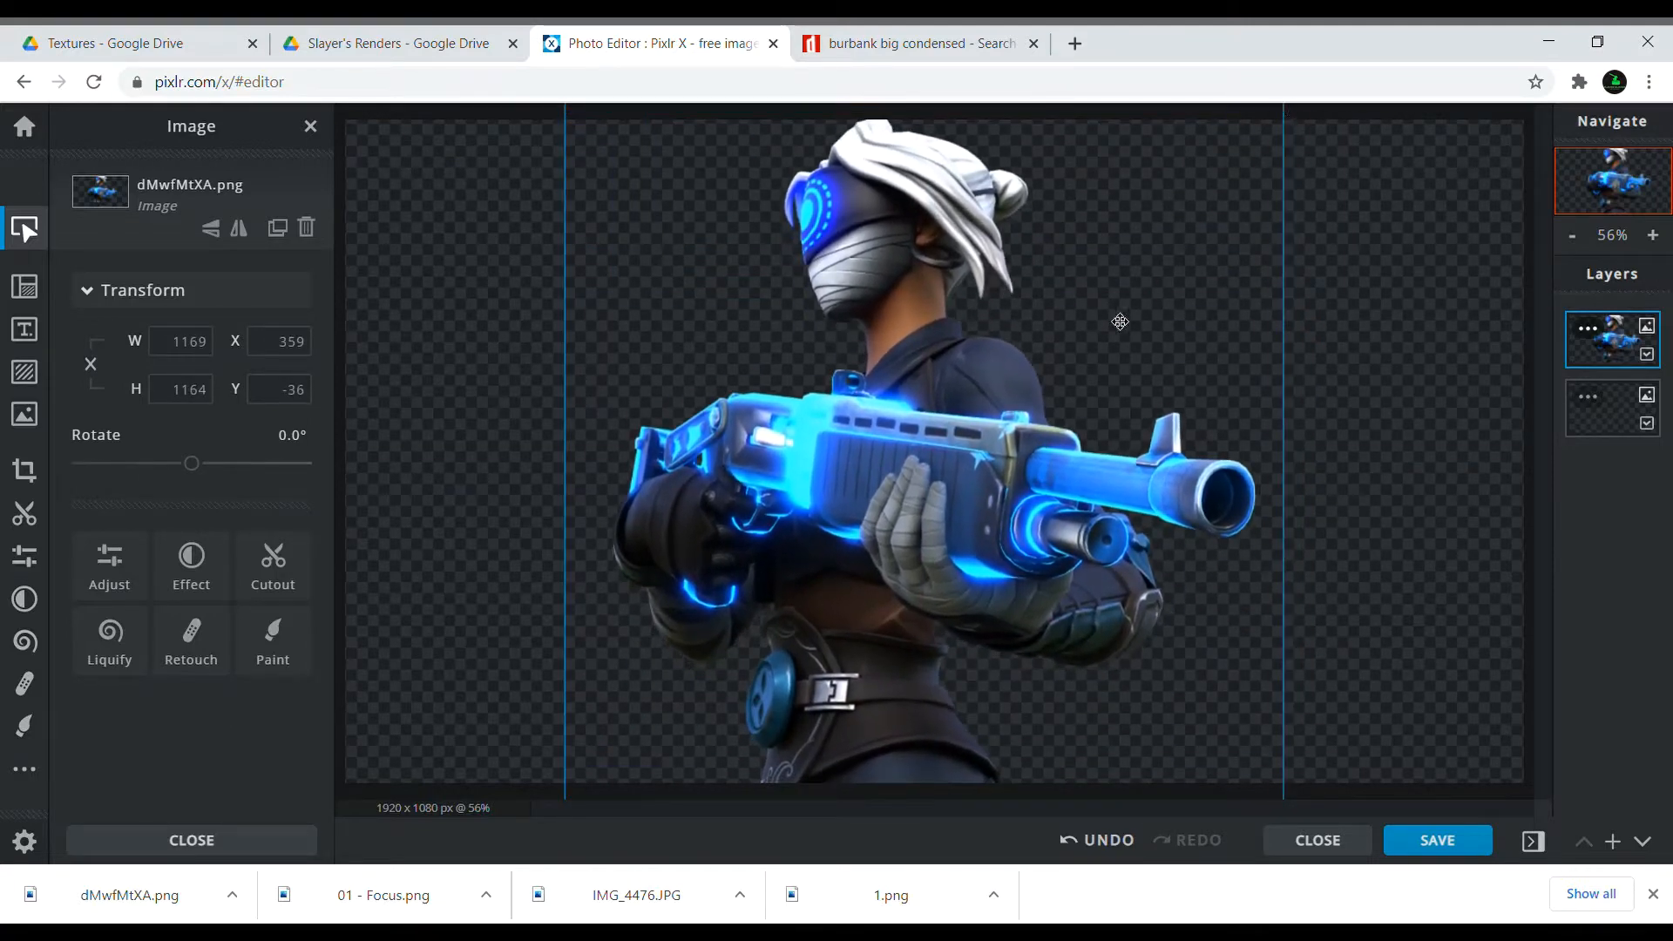
drag(1119, 322, 1182, 316)
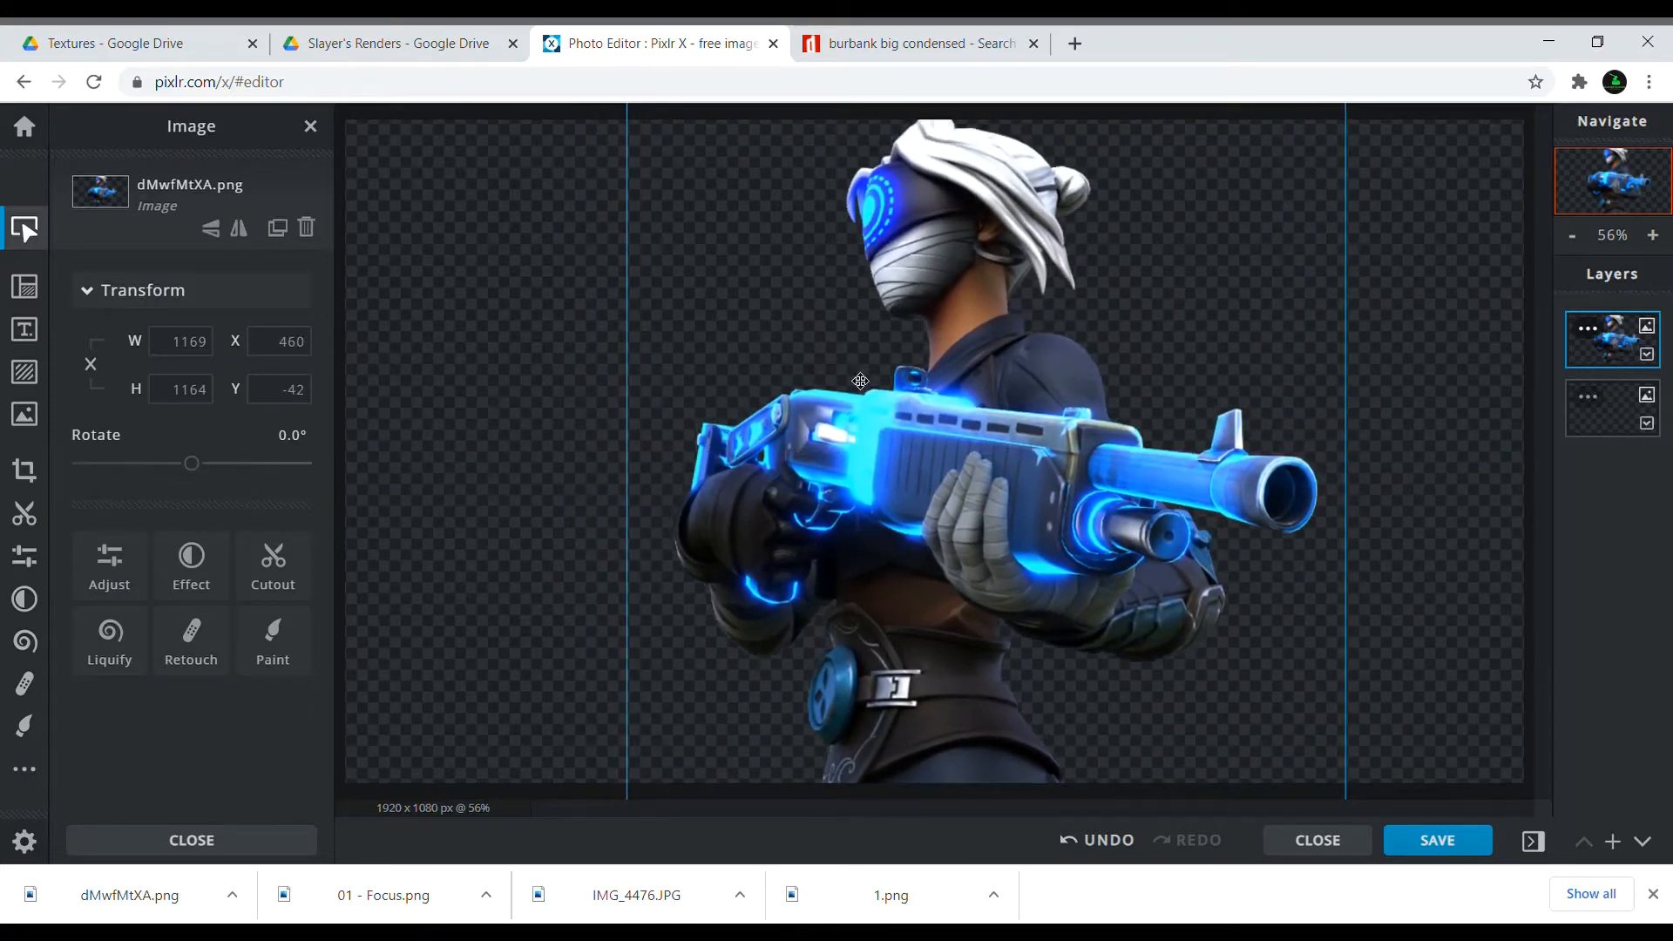
click(537, 400)
In Google Drive, open the Backgrounds folder inside Slayer's Renders and download the backgrounds archive
click(399, 42)
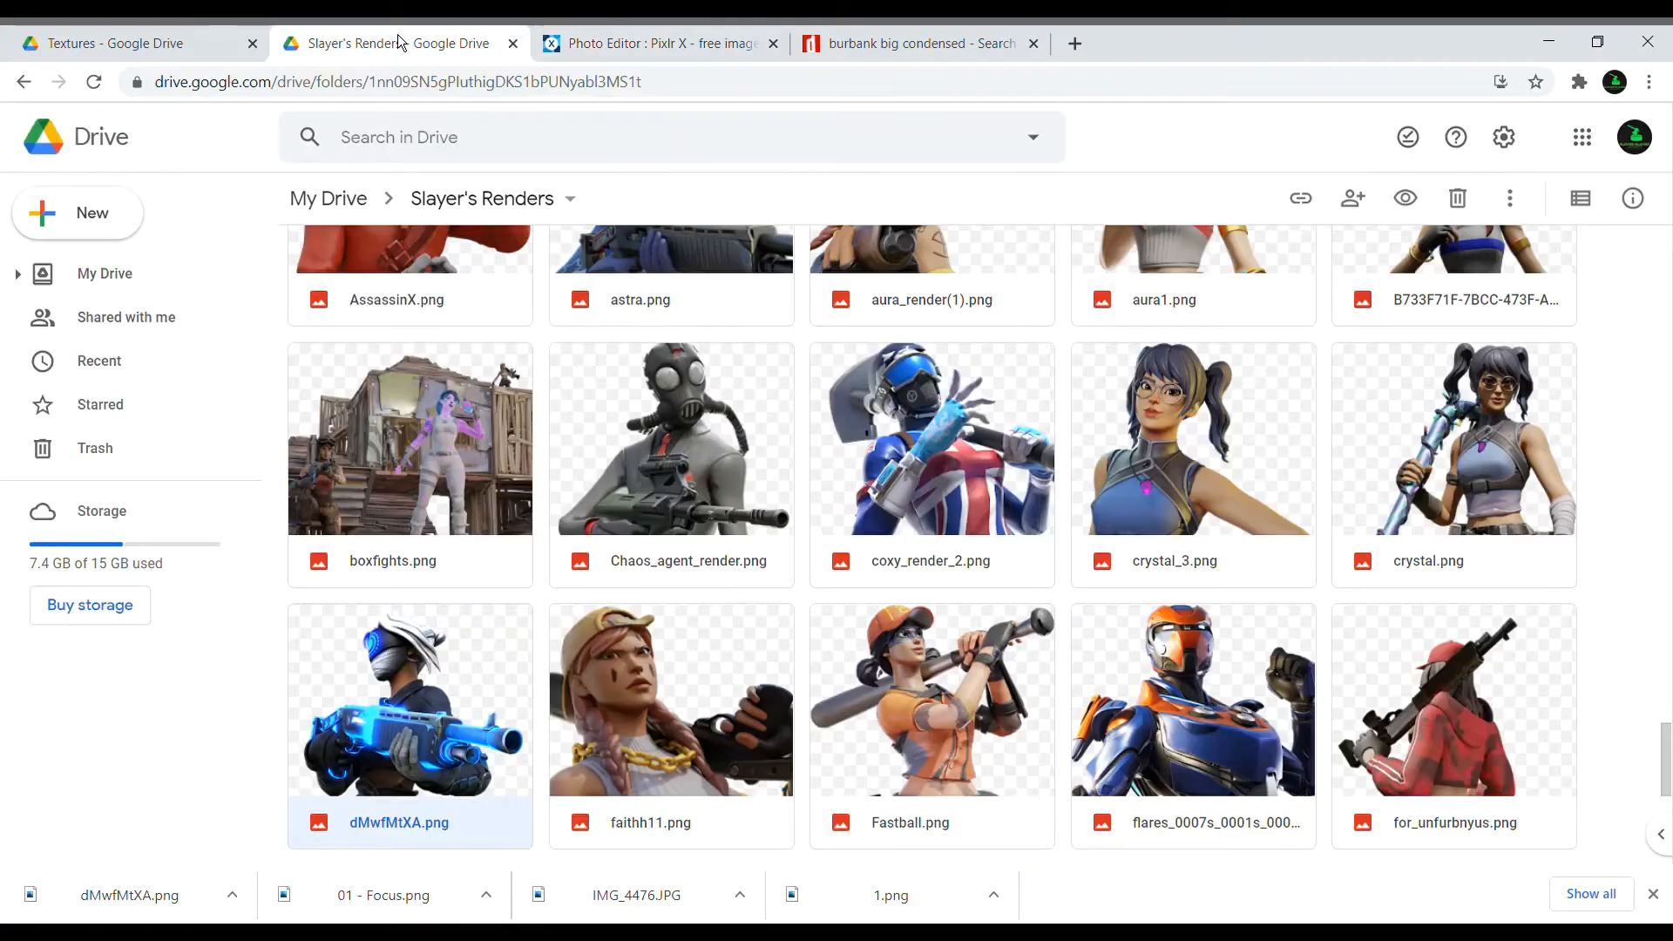
scroll(720, 585, up, 20)
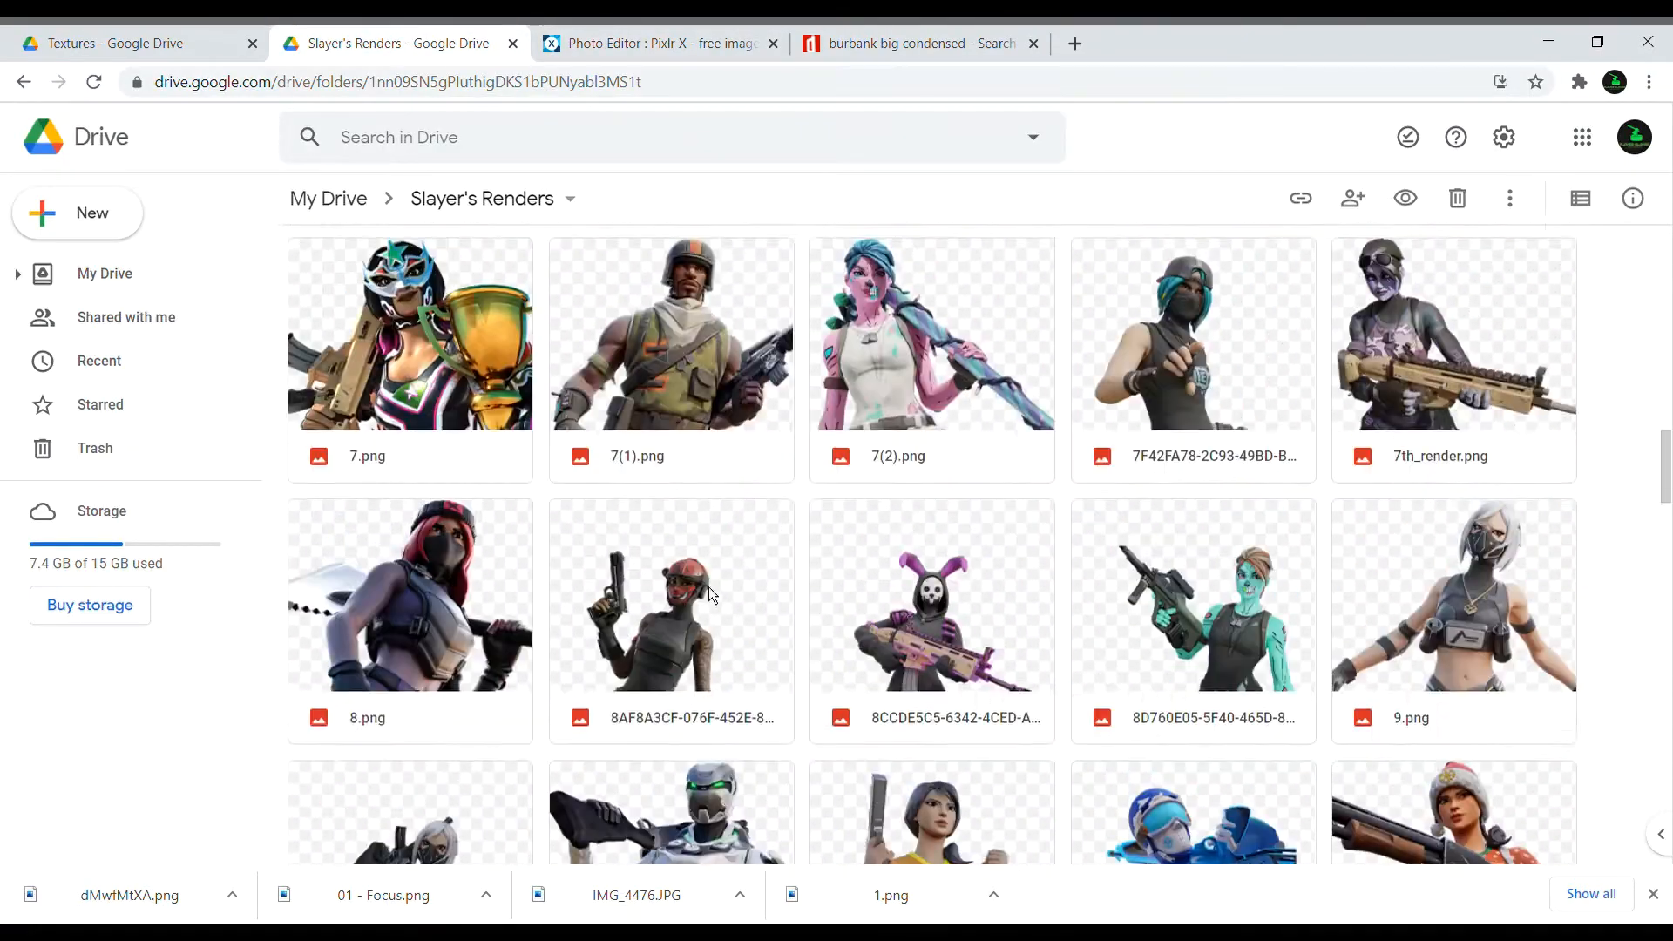
scroll(711, 588, up, 15)
double_click(421, 321)
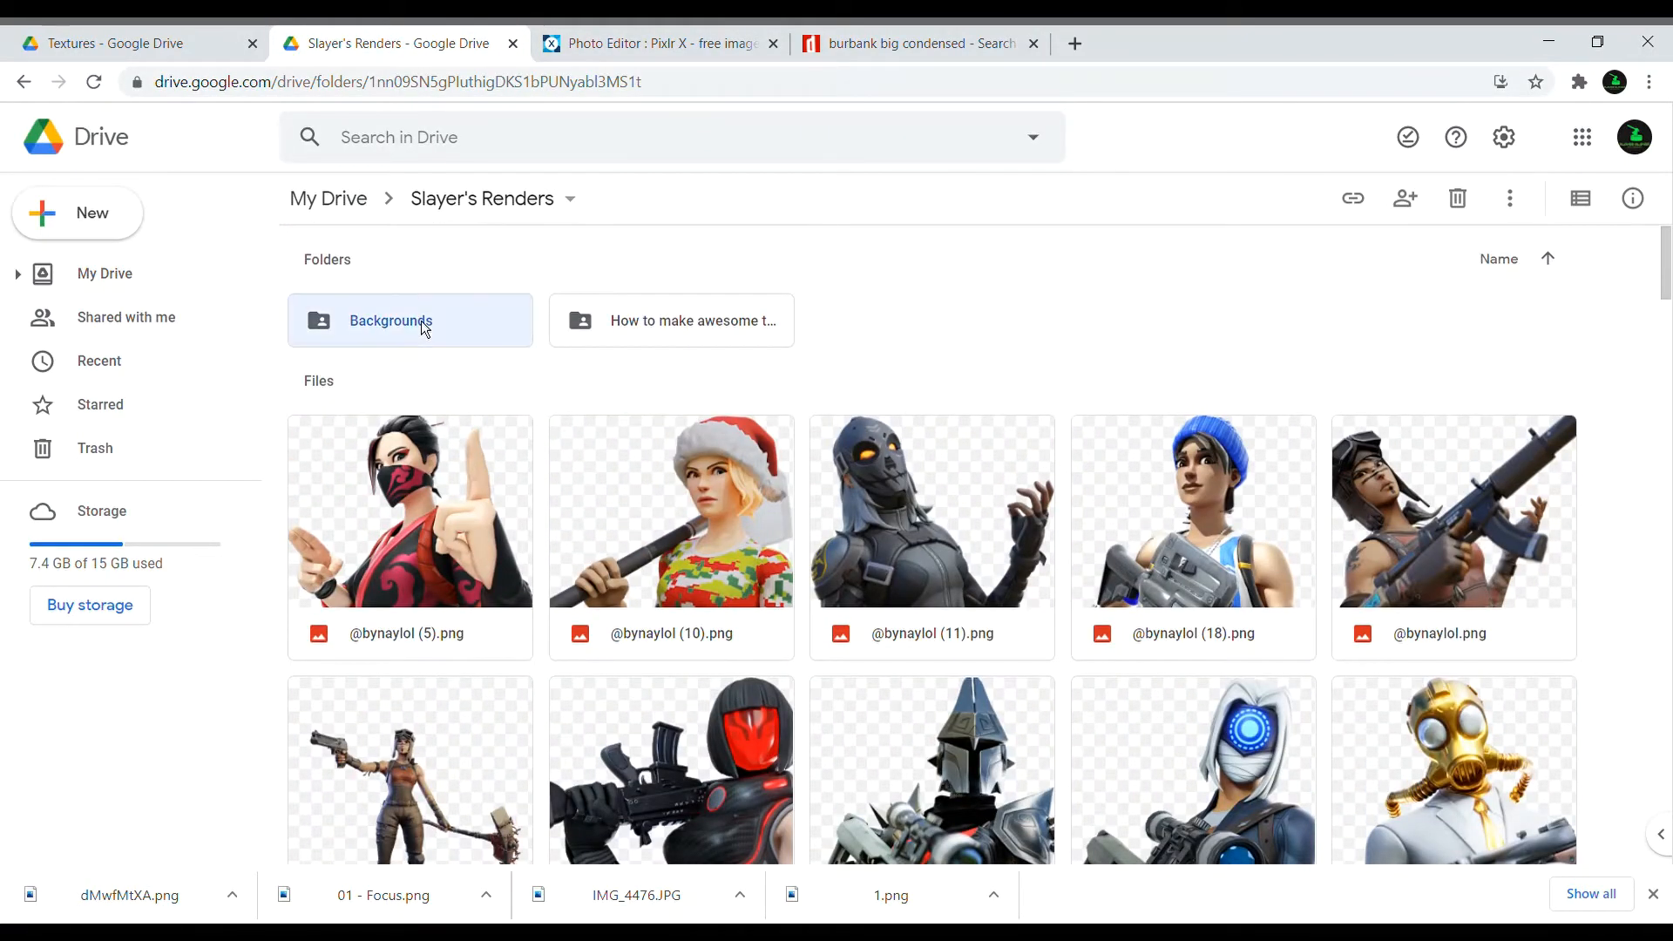
right_click(442, 420)
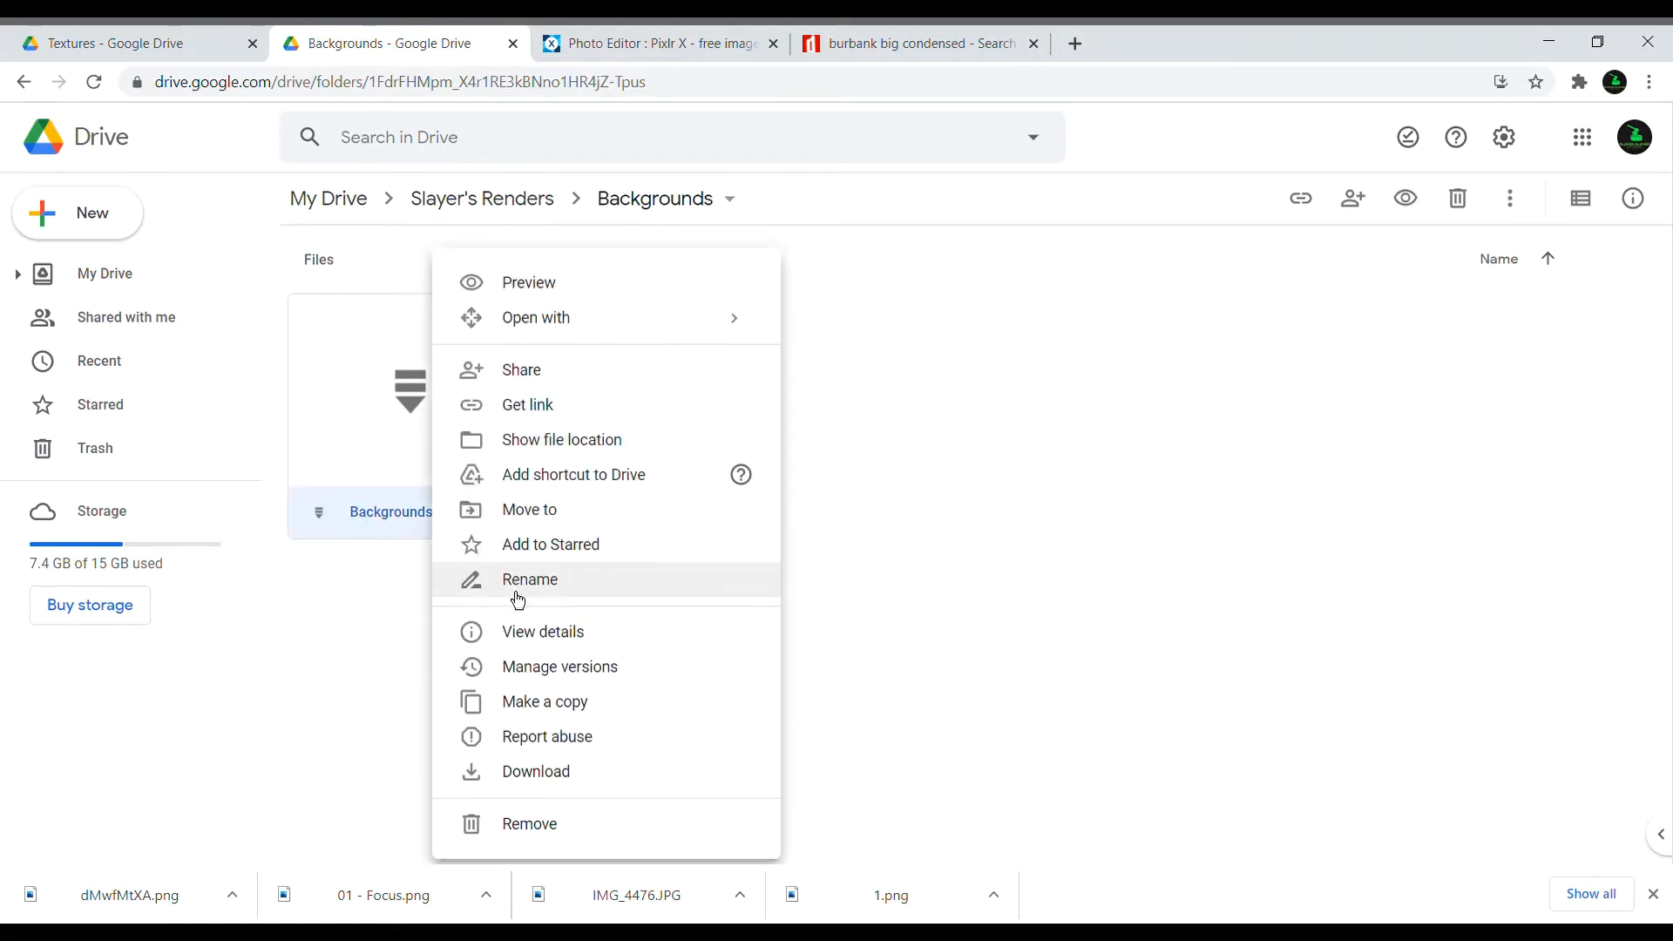
click(553, 776)
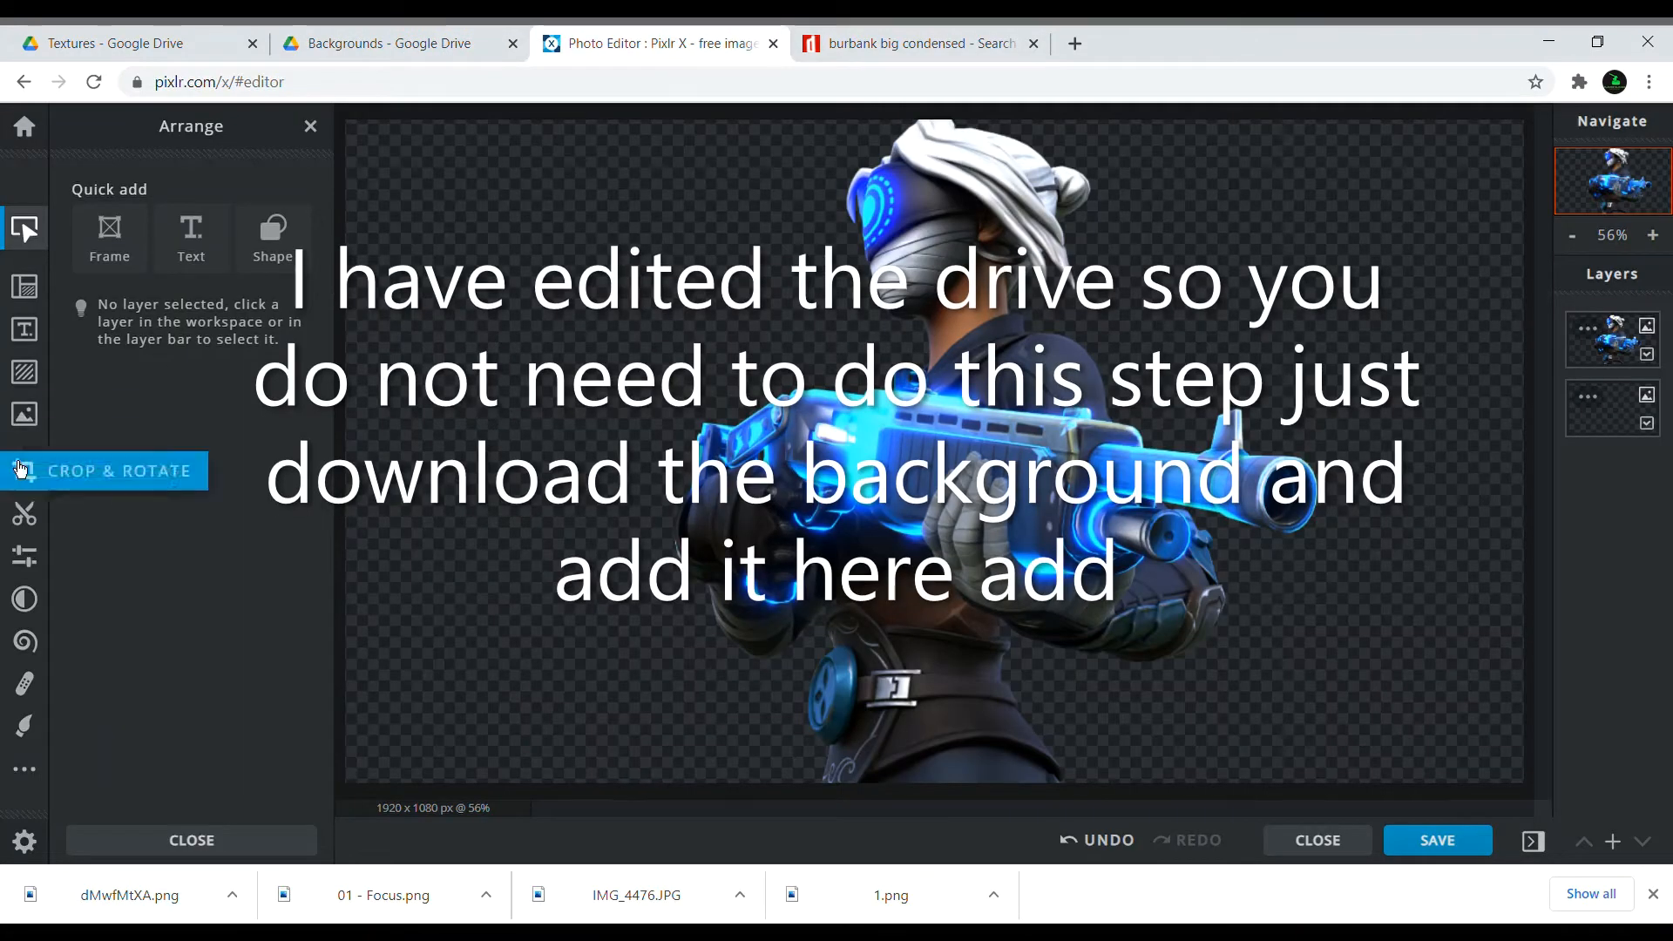
In Pixlr X, add the blue van background image and place its layer beneath the character render
click(24, 415)
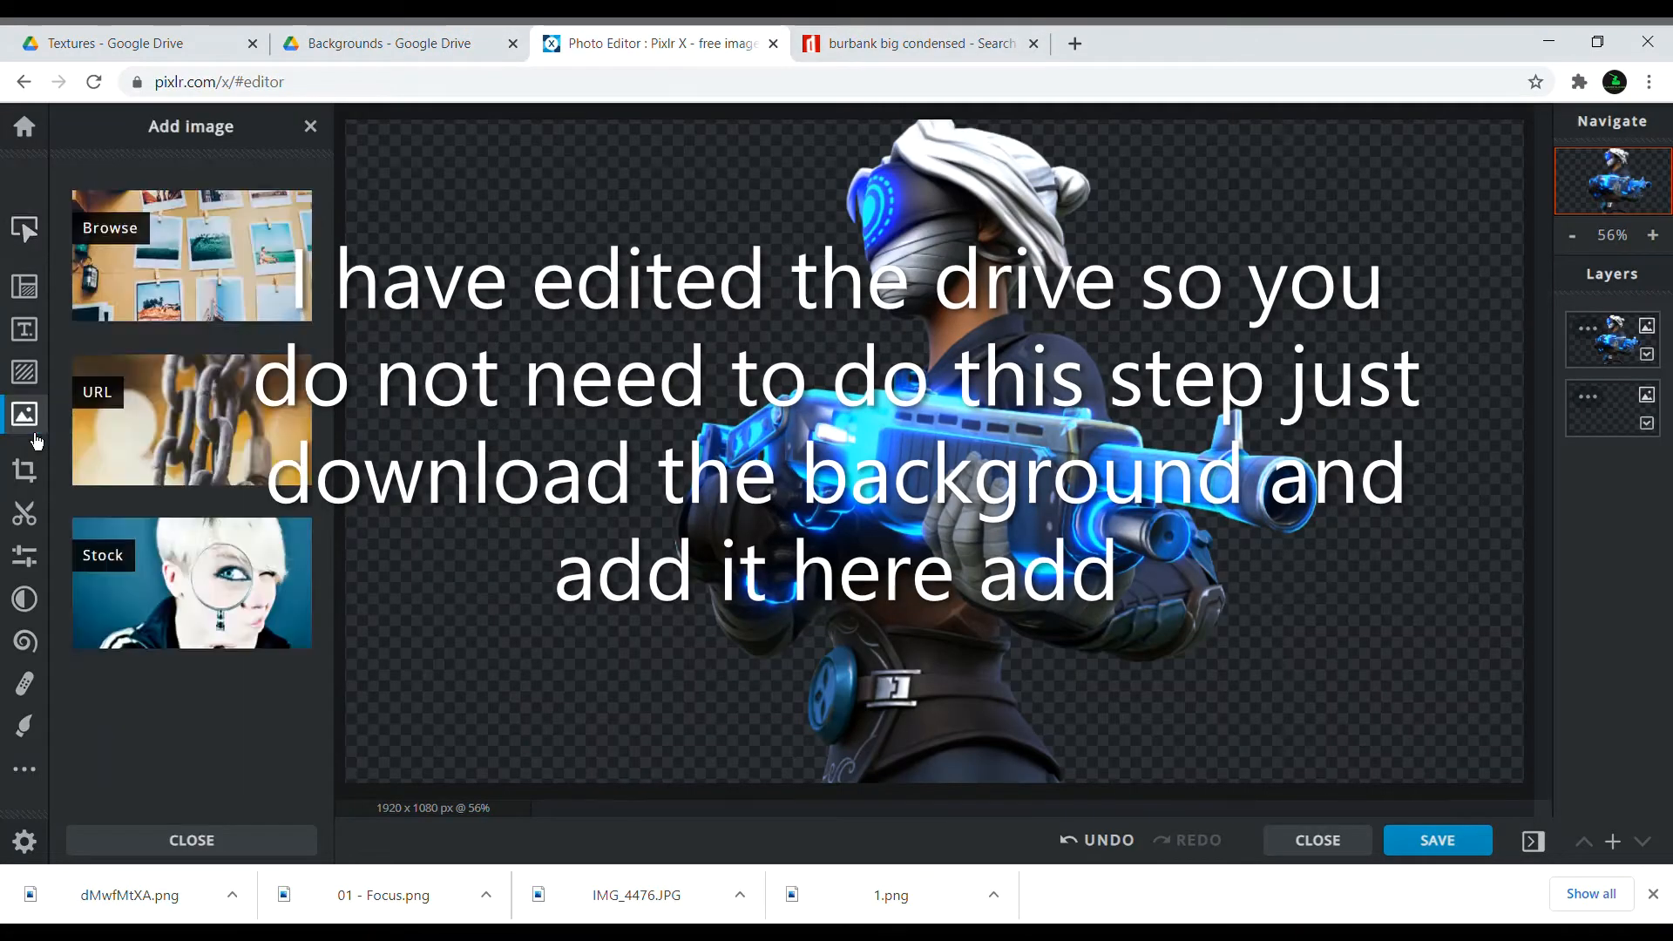
click(231, 251)
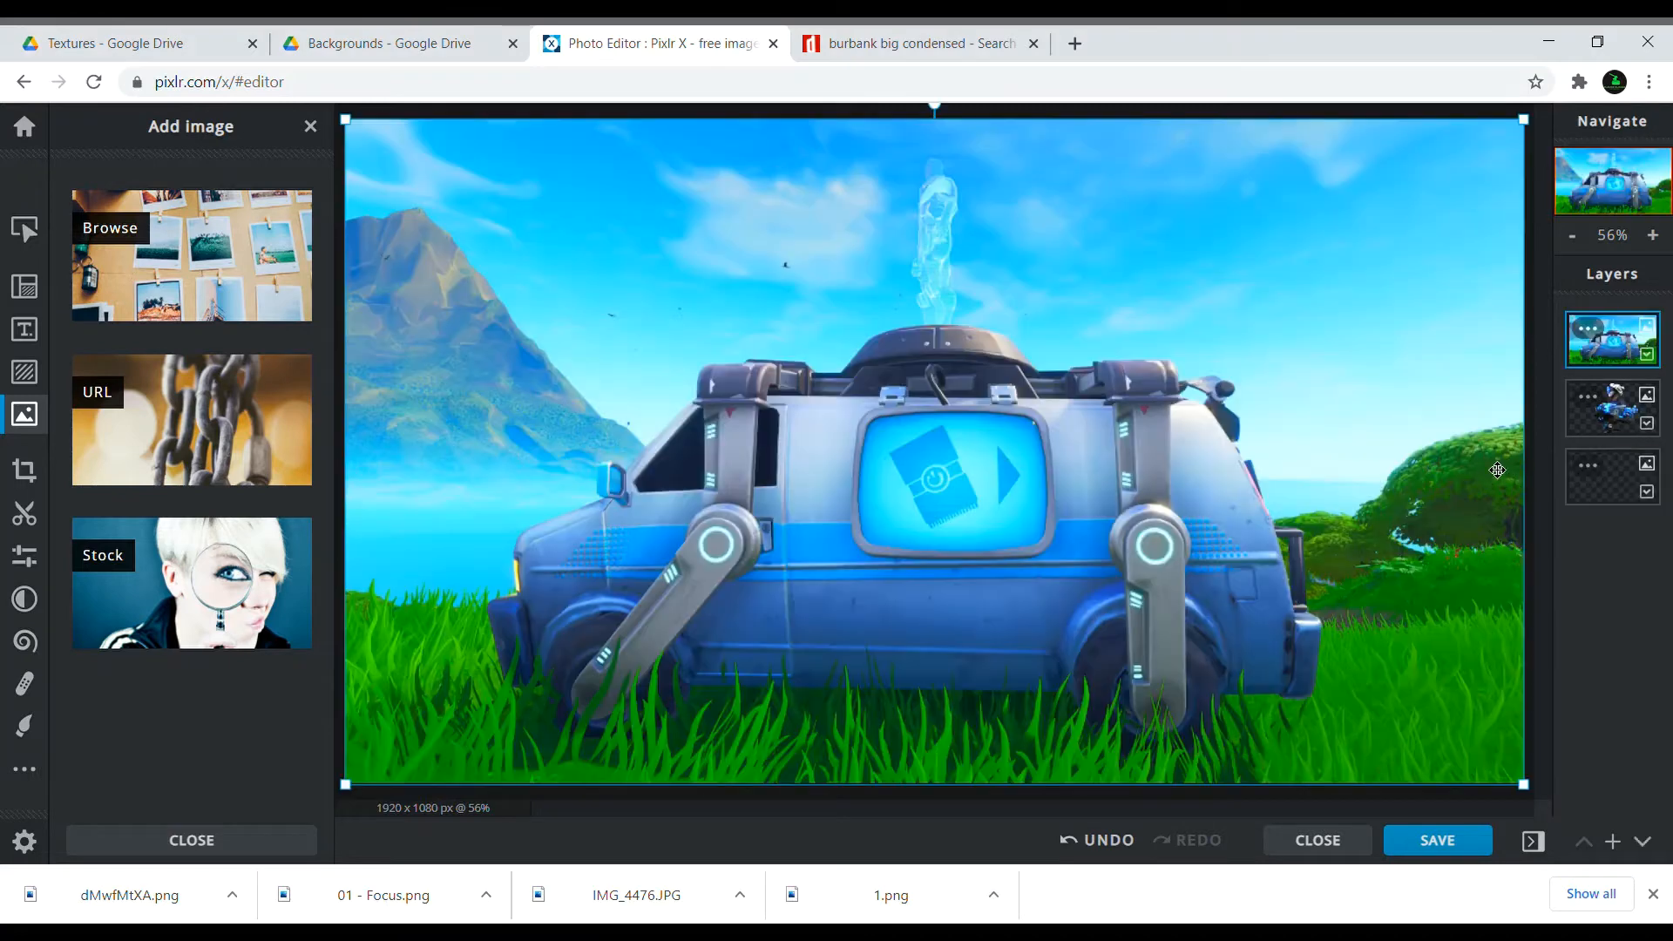
drag(1613, 345, 1613, 414)
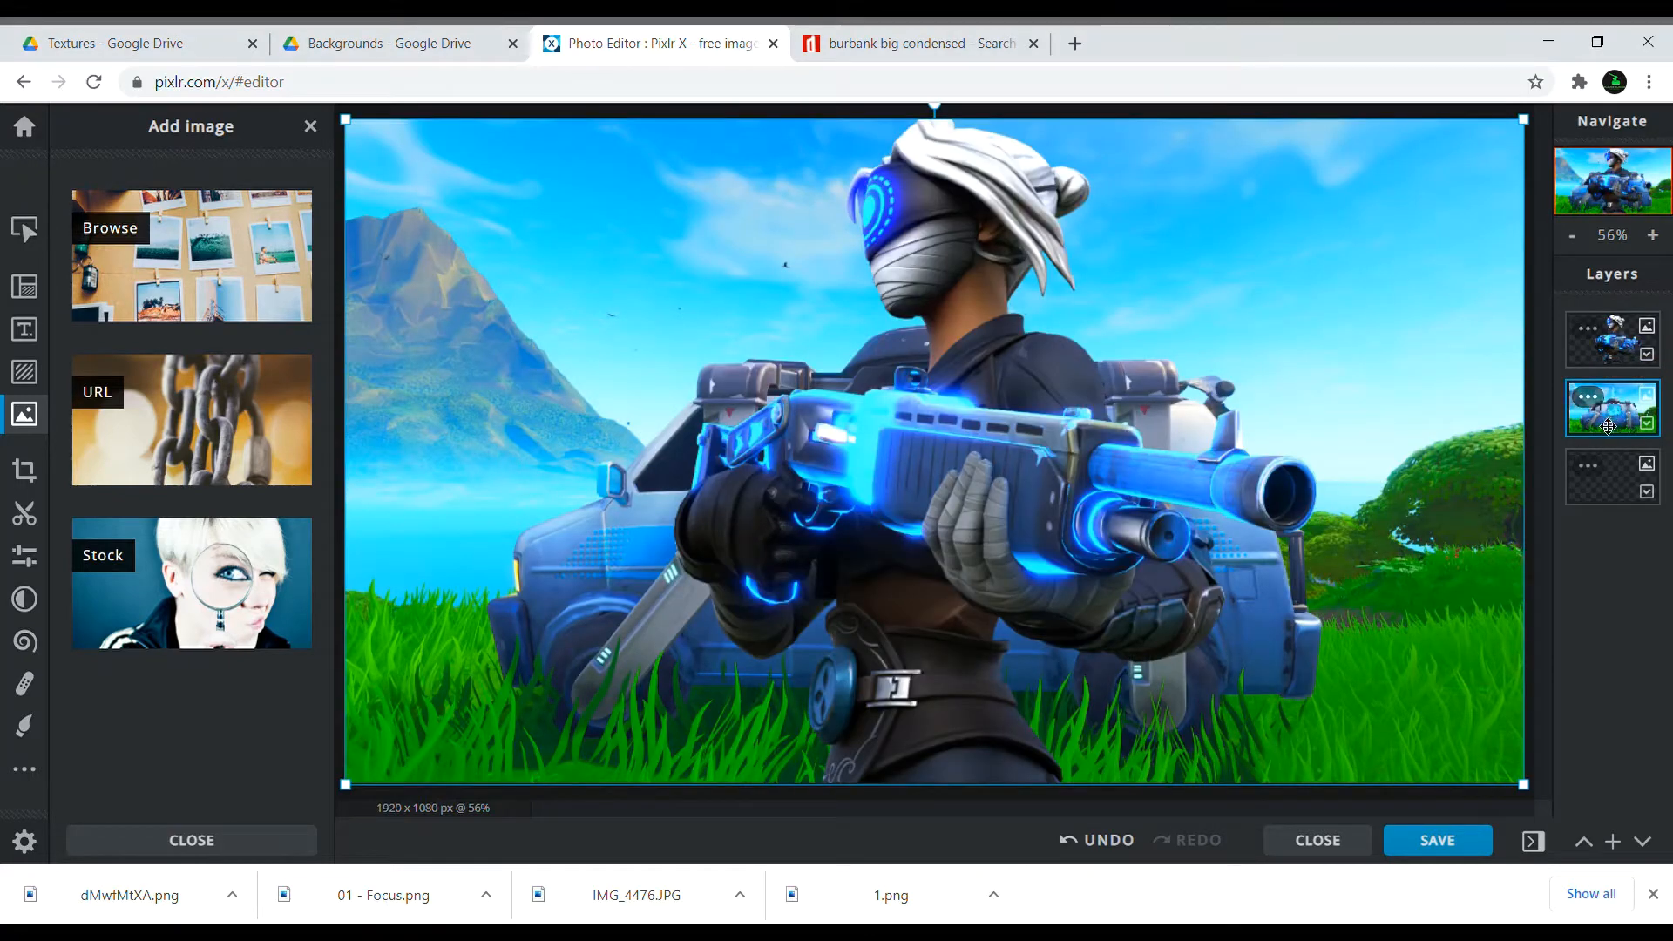
Delete the blue van layer and add the purple concert stage background image beneath the character render
click(1588, 397)
click(1545, 664)
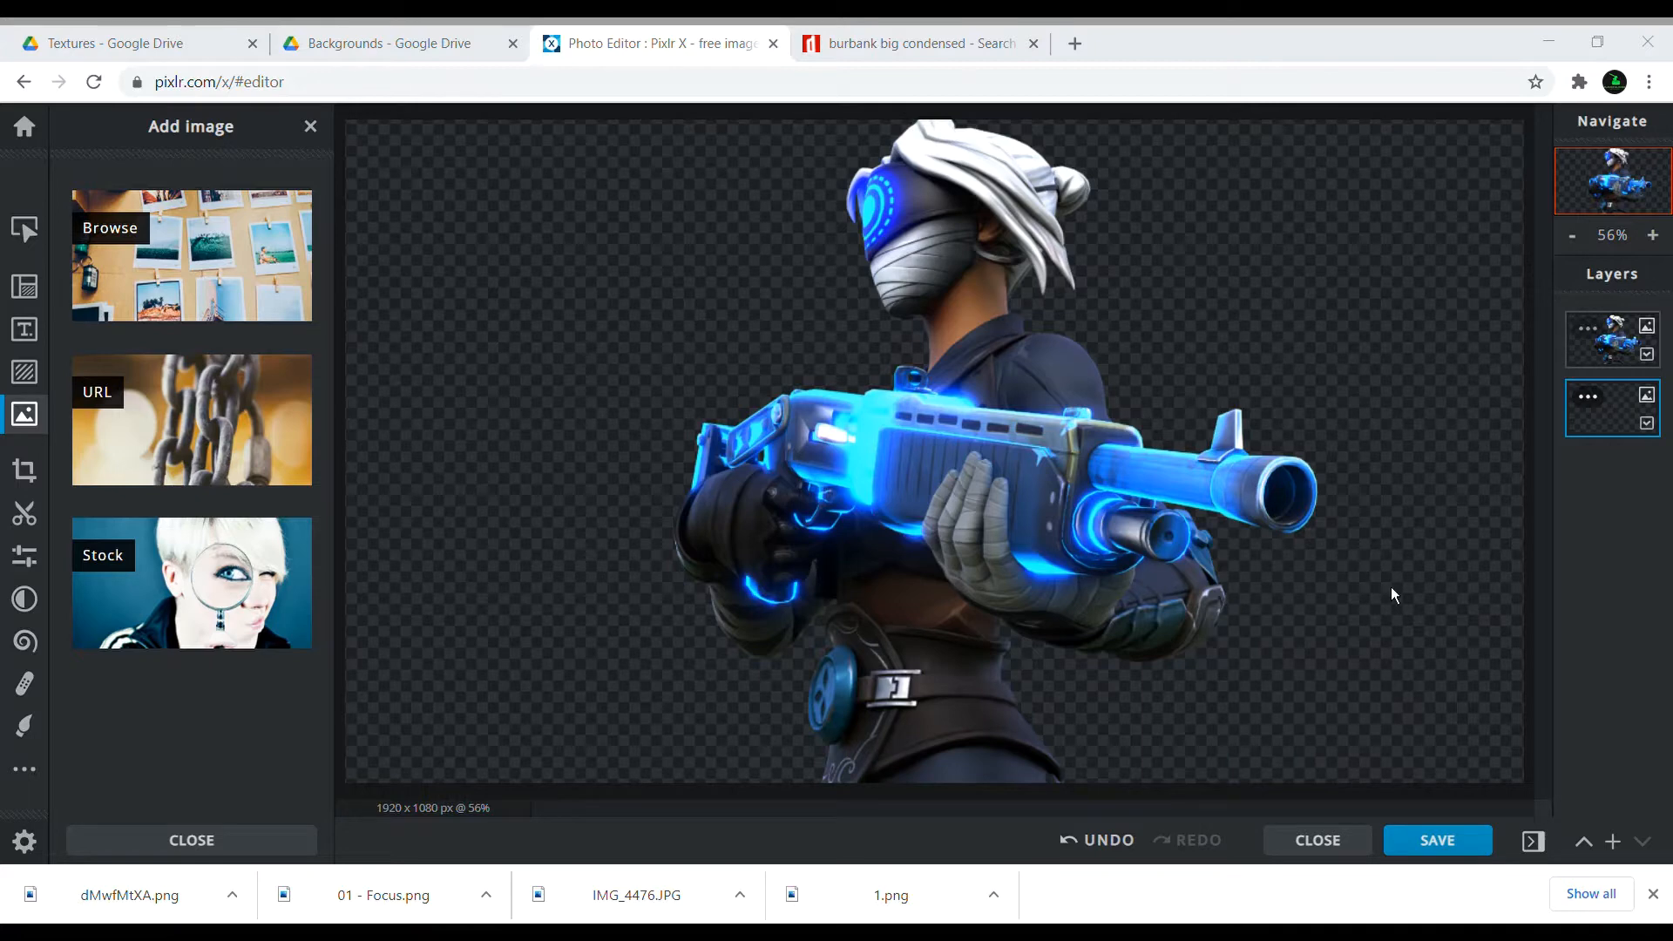
double_click(1153, 497)
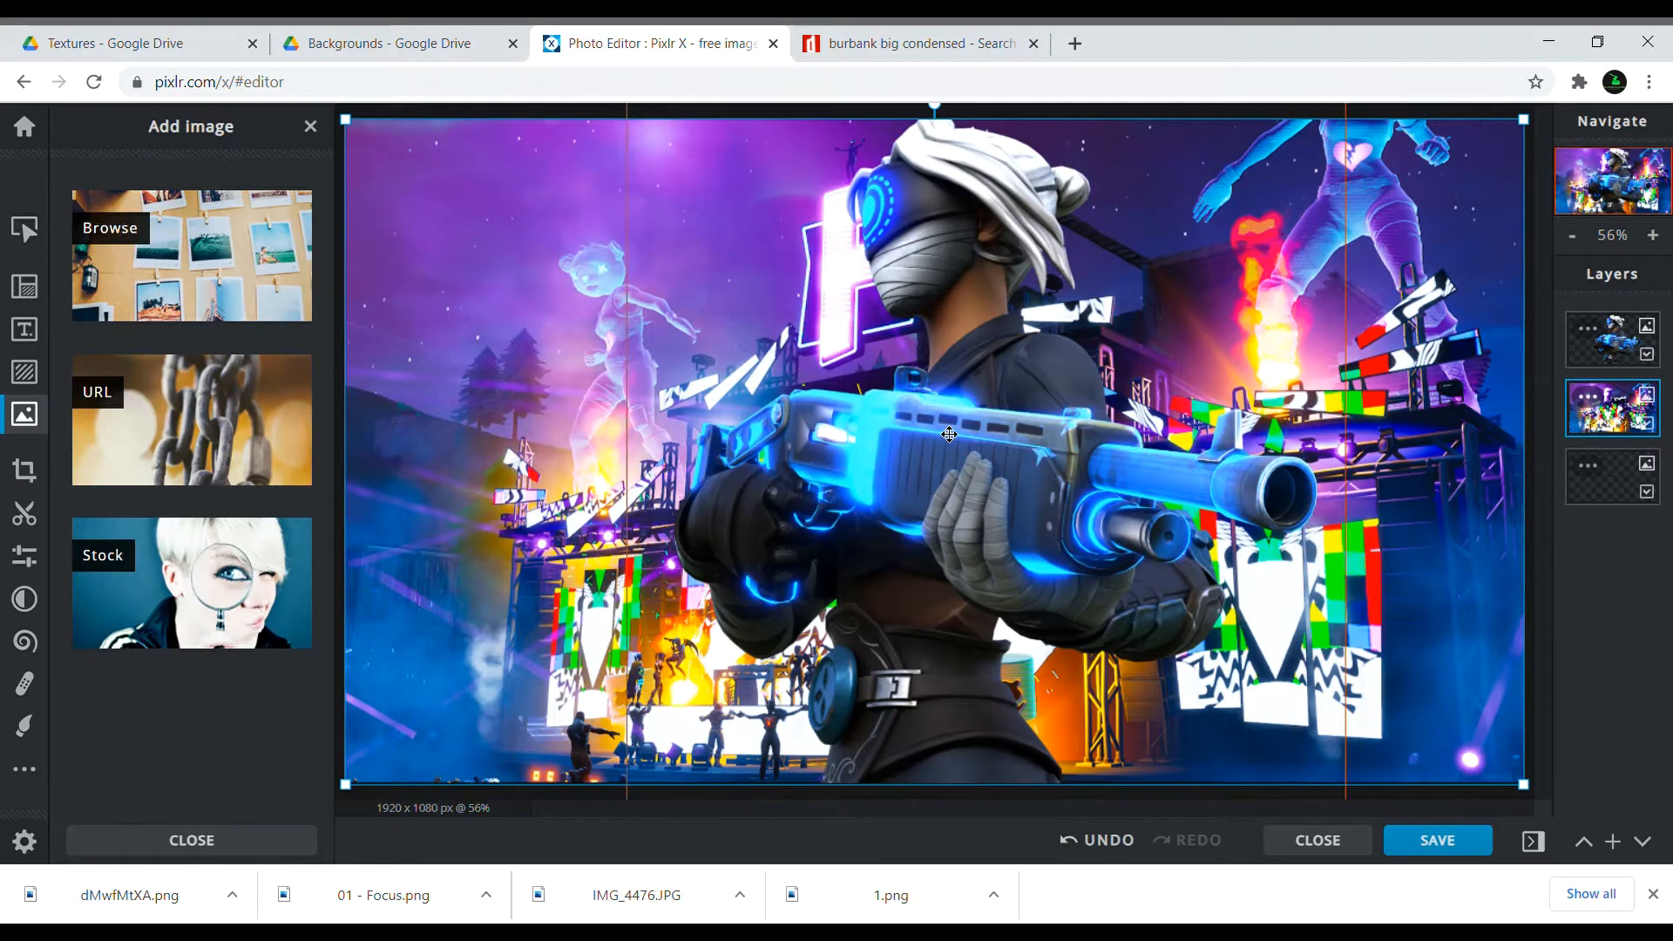
Adjust the colour of the character render layer with vibrance 100 and saturation 42
click(25, 229)
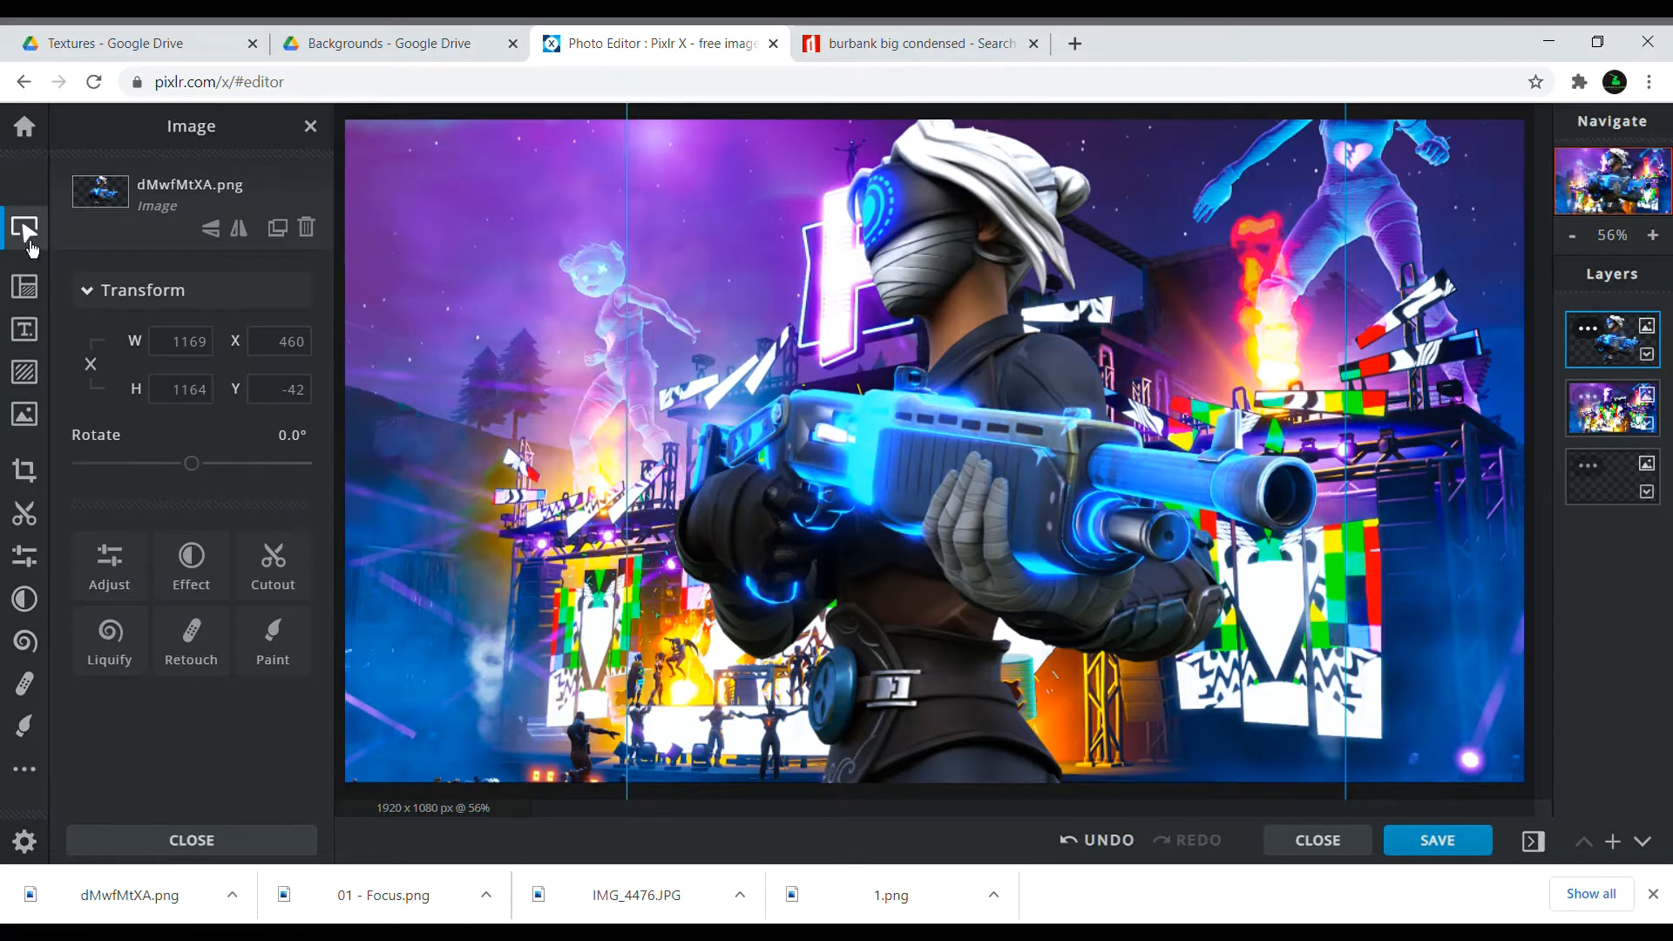
click(121, 555)
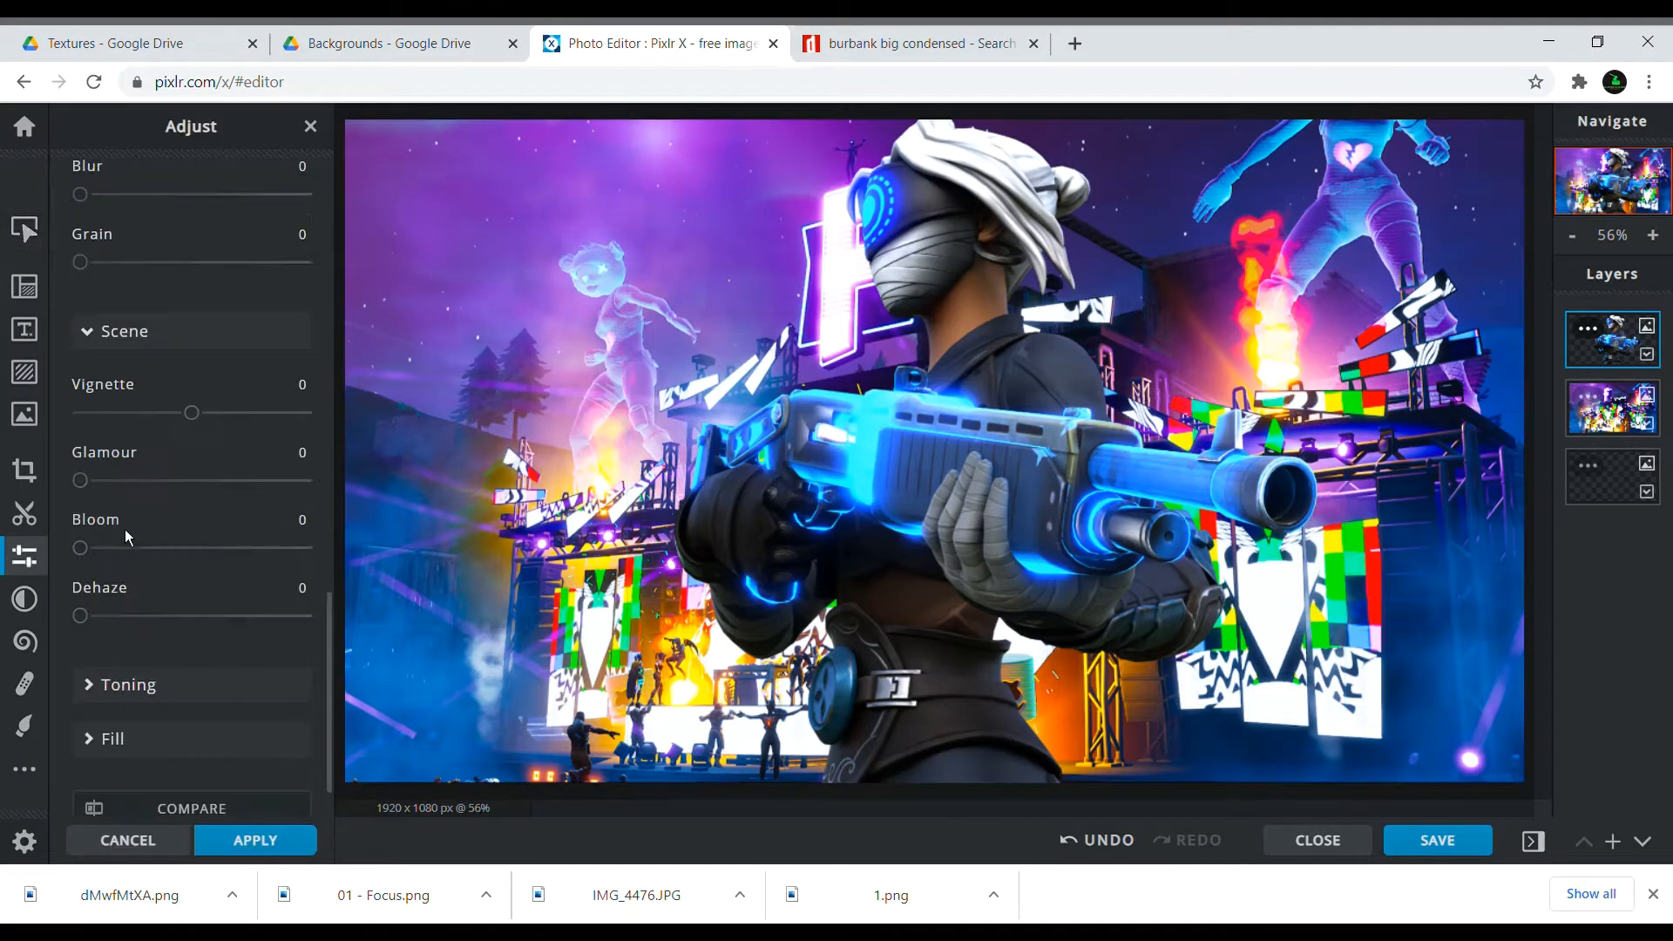
scroll(166, 353, up, 10)
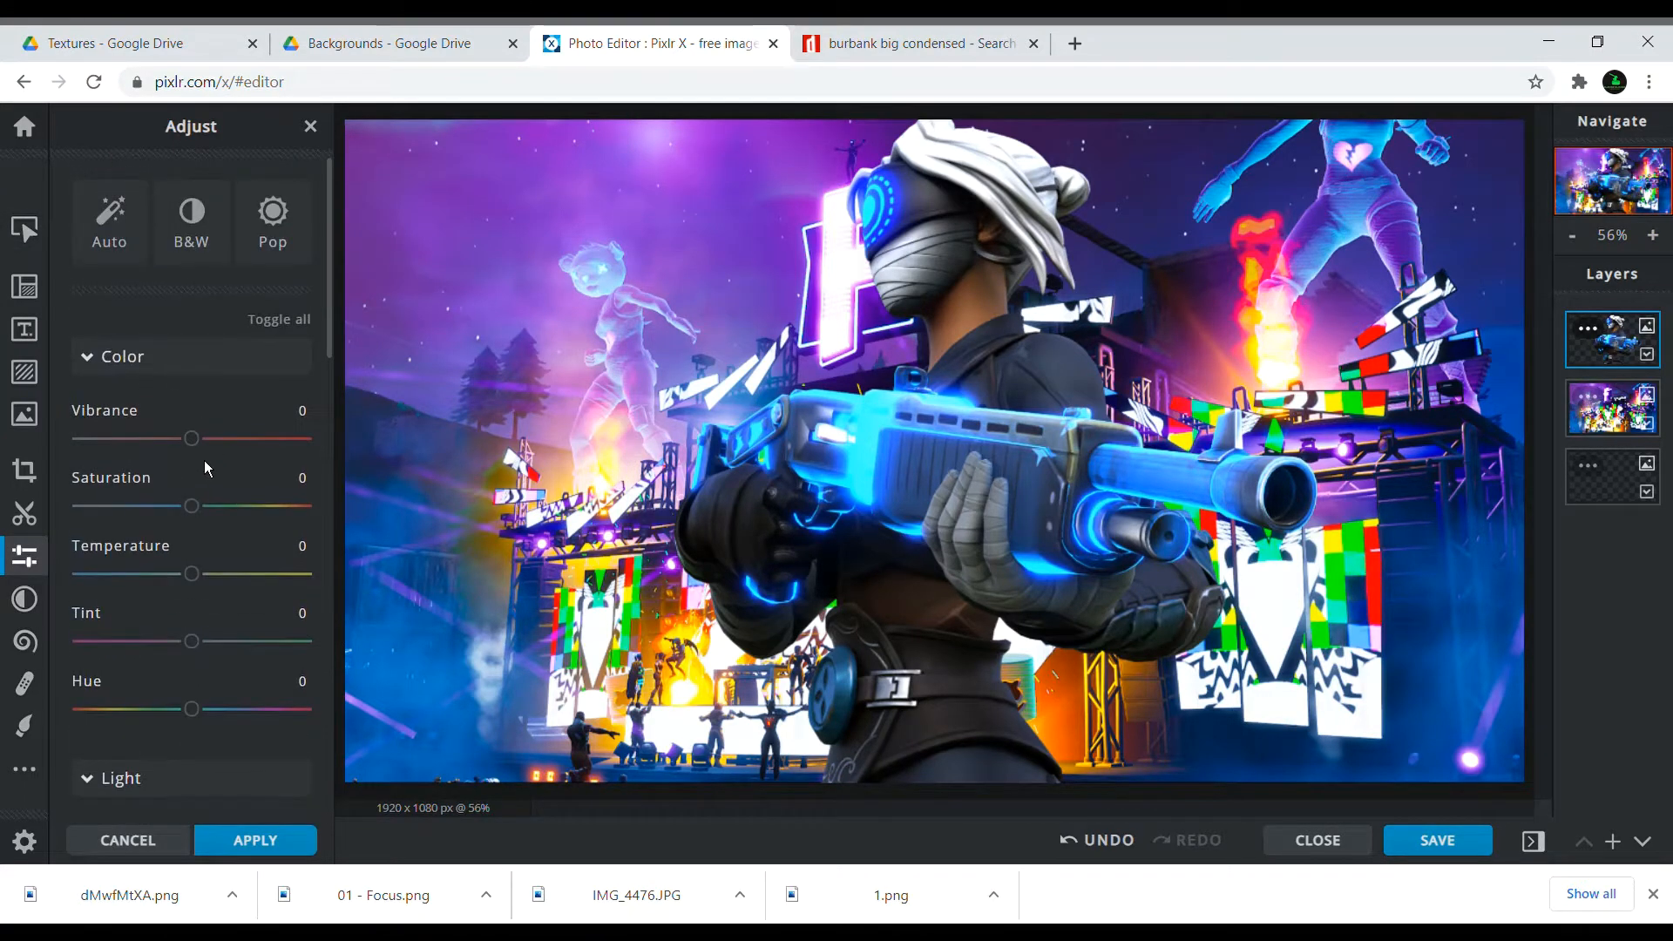
drag(194, 438, 310, 439)
drag(192, 506, 239, 507)
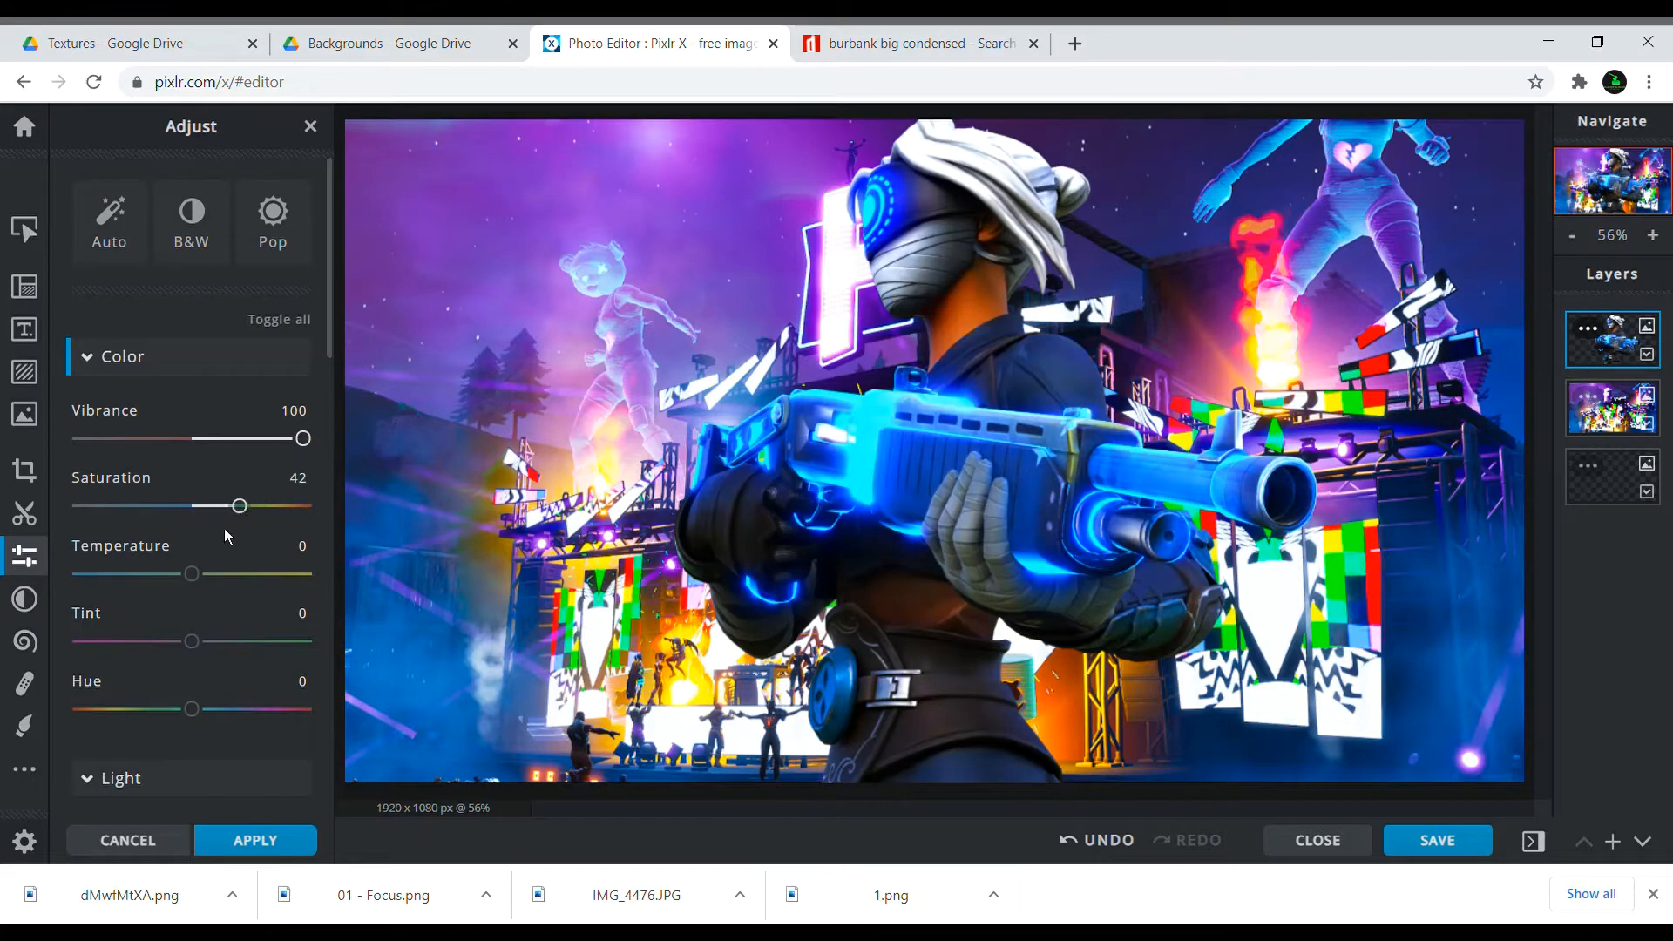
drag(194, 573, 205, 666)
Adjust the character render's light with contrast 11, black 6 and white 14, and raise the shadows slightly
scroll(197, 720, down, 3)
scroll(218, 706, down, 2)
drag(194, 735, 209, 688)
scroll(213, 741, down, 2)
scroll(221, 705, down, 1)
scroll(222, 696, down, 10)
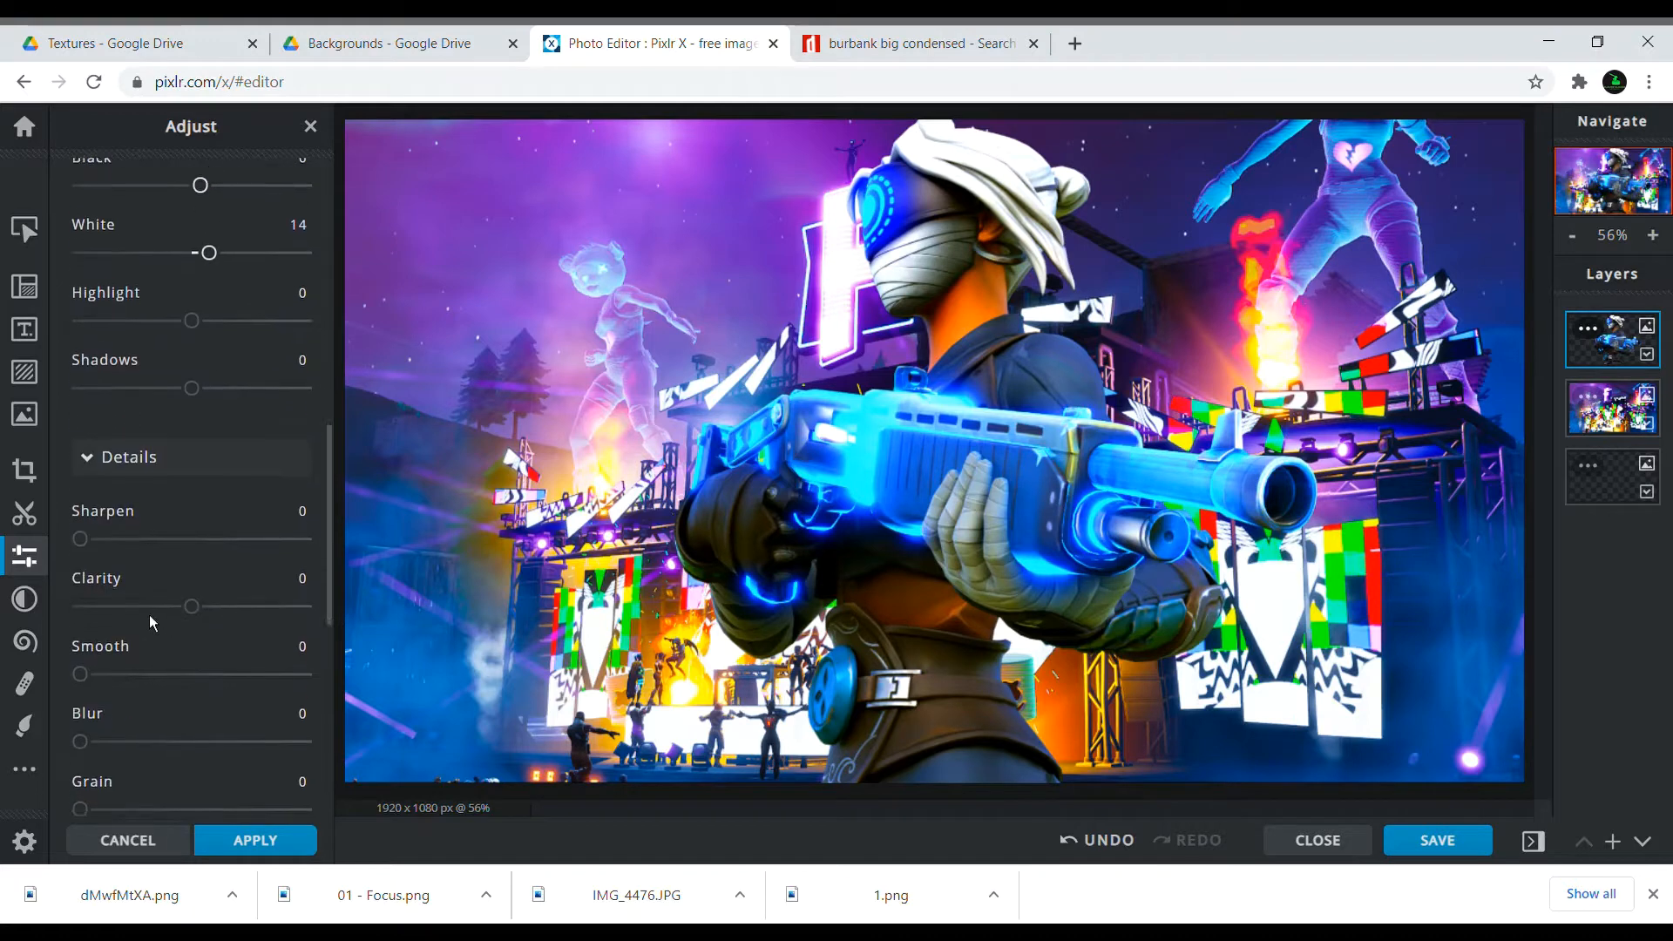
scroll(122, 512, up, 6)
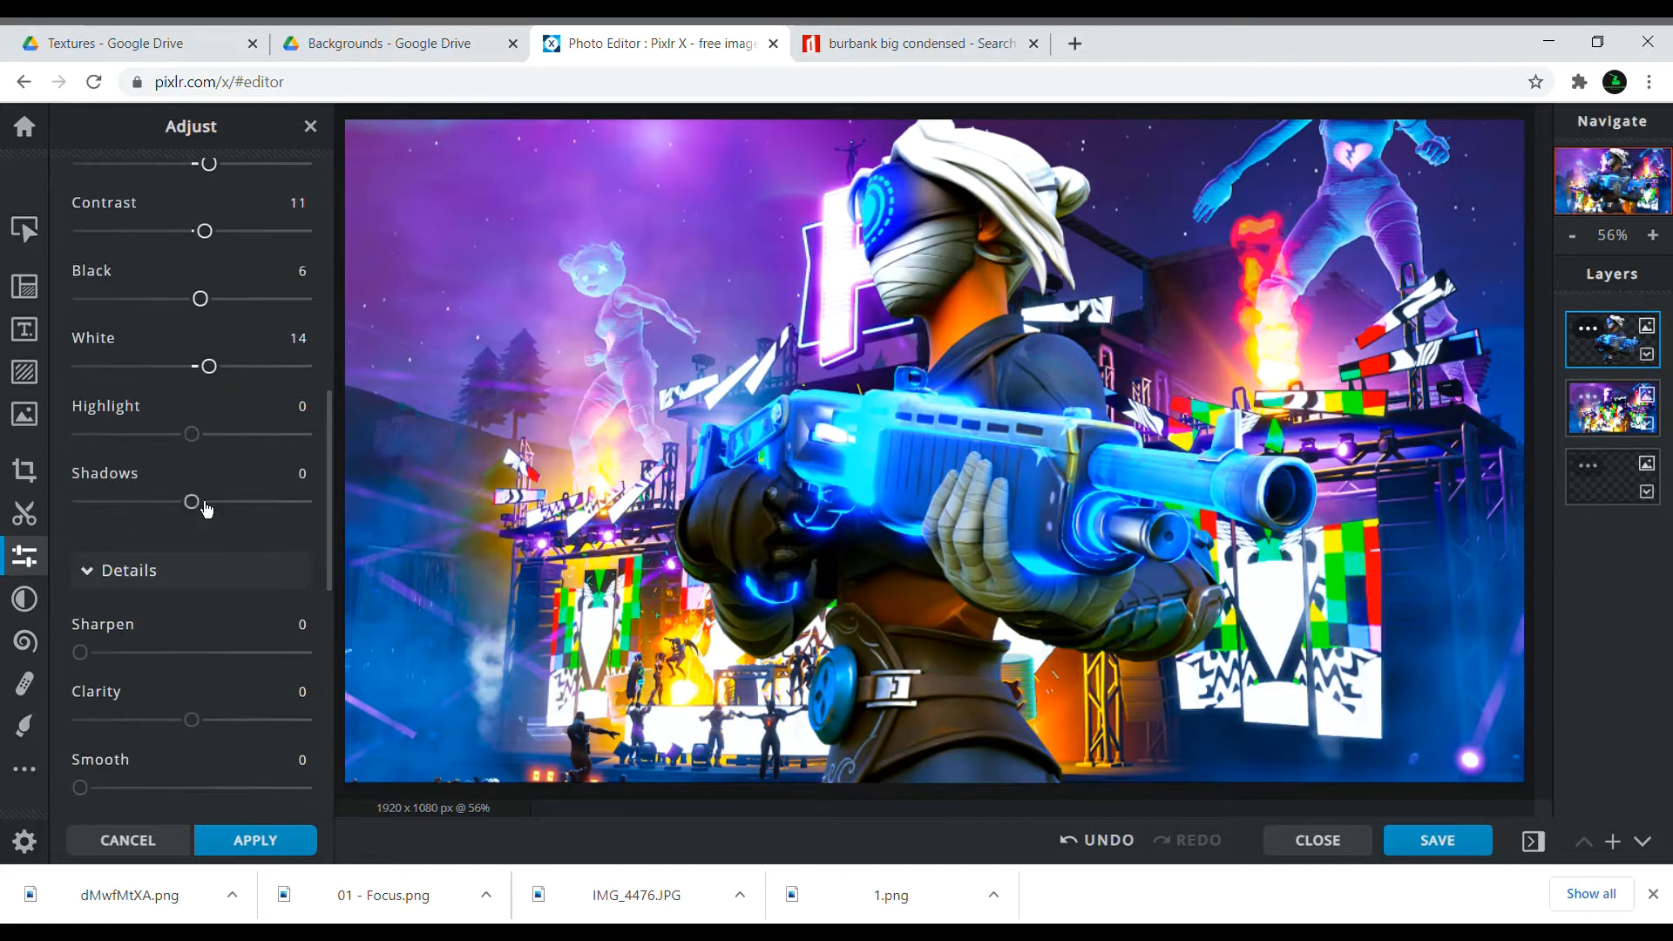
drag(192, 501, 217, 501)
scroll(200, 610, down, 8)
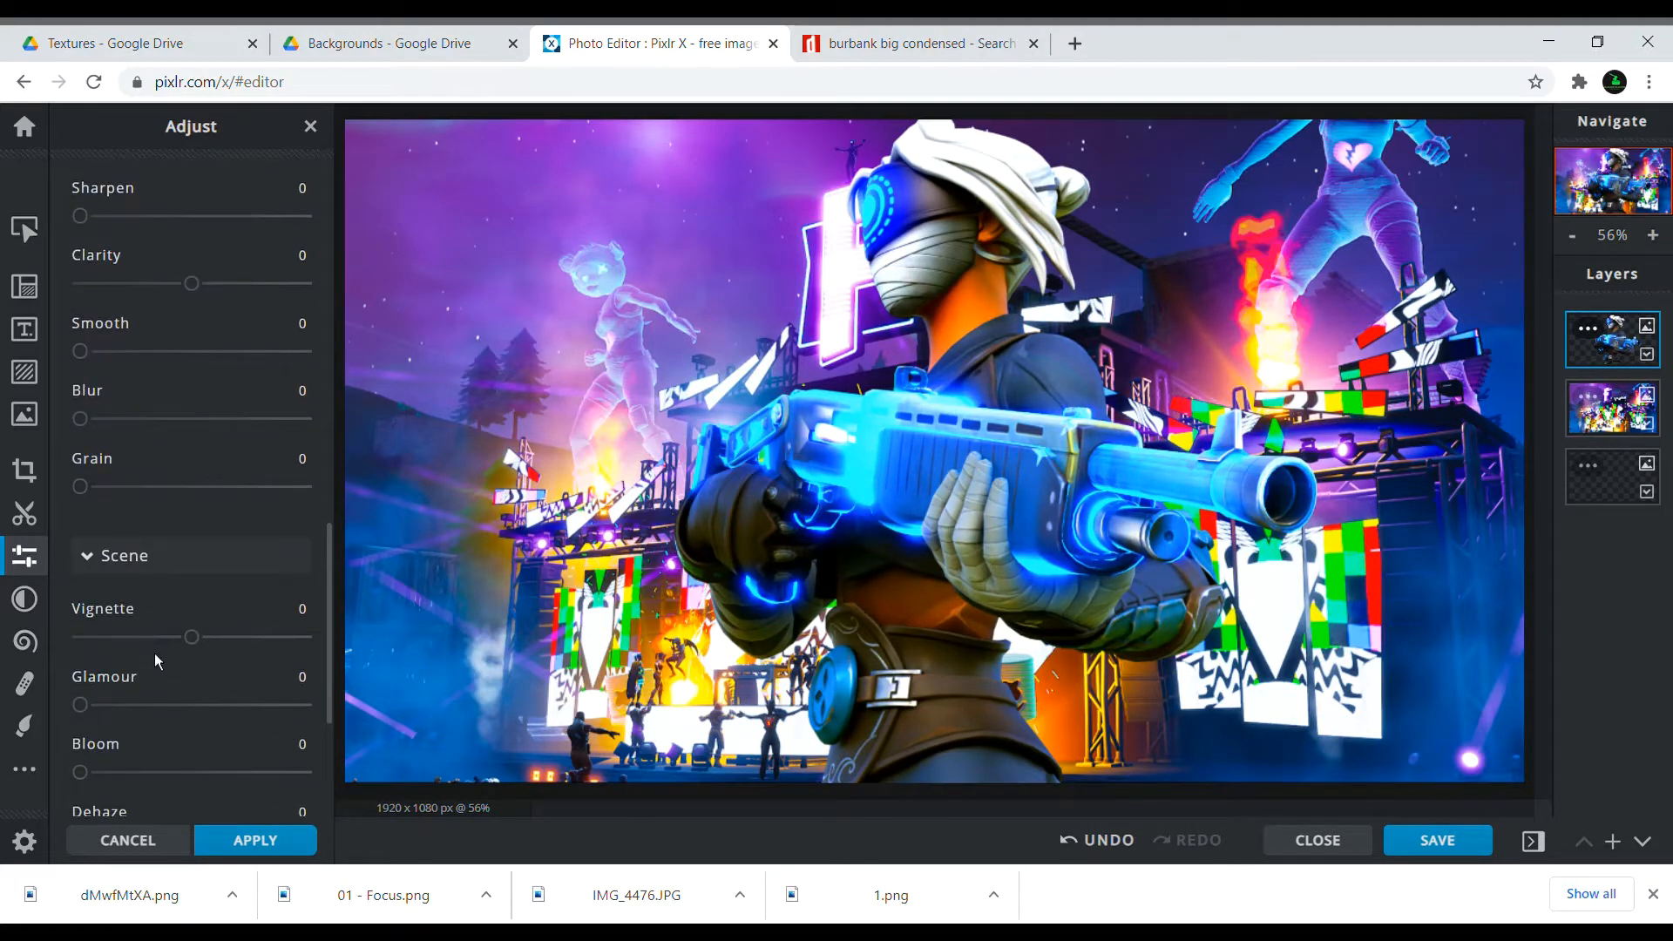
Expand the toning settings and apply the adjustments to the character render layer
scroll(174, 653, down, 5)
click(198, 606)
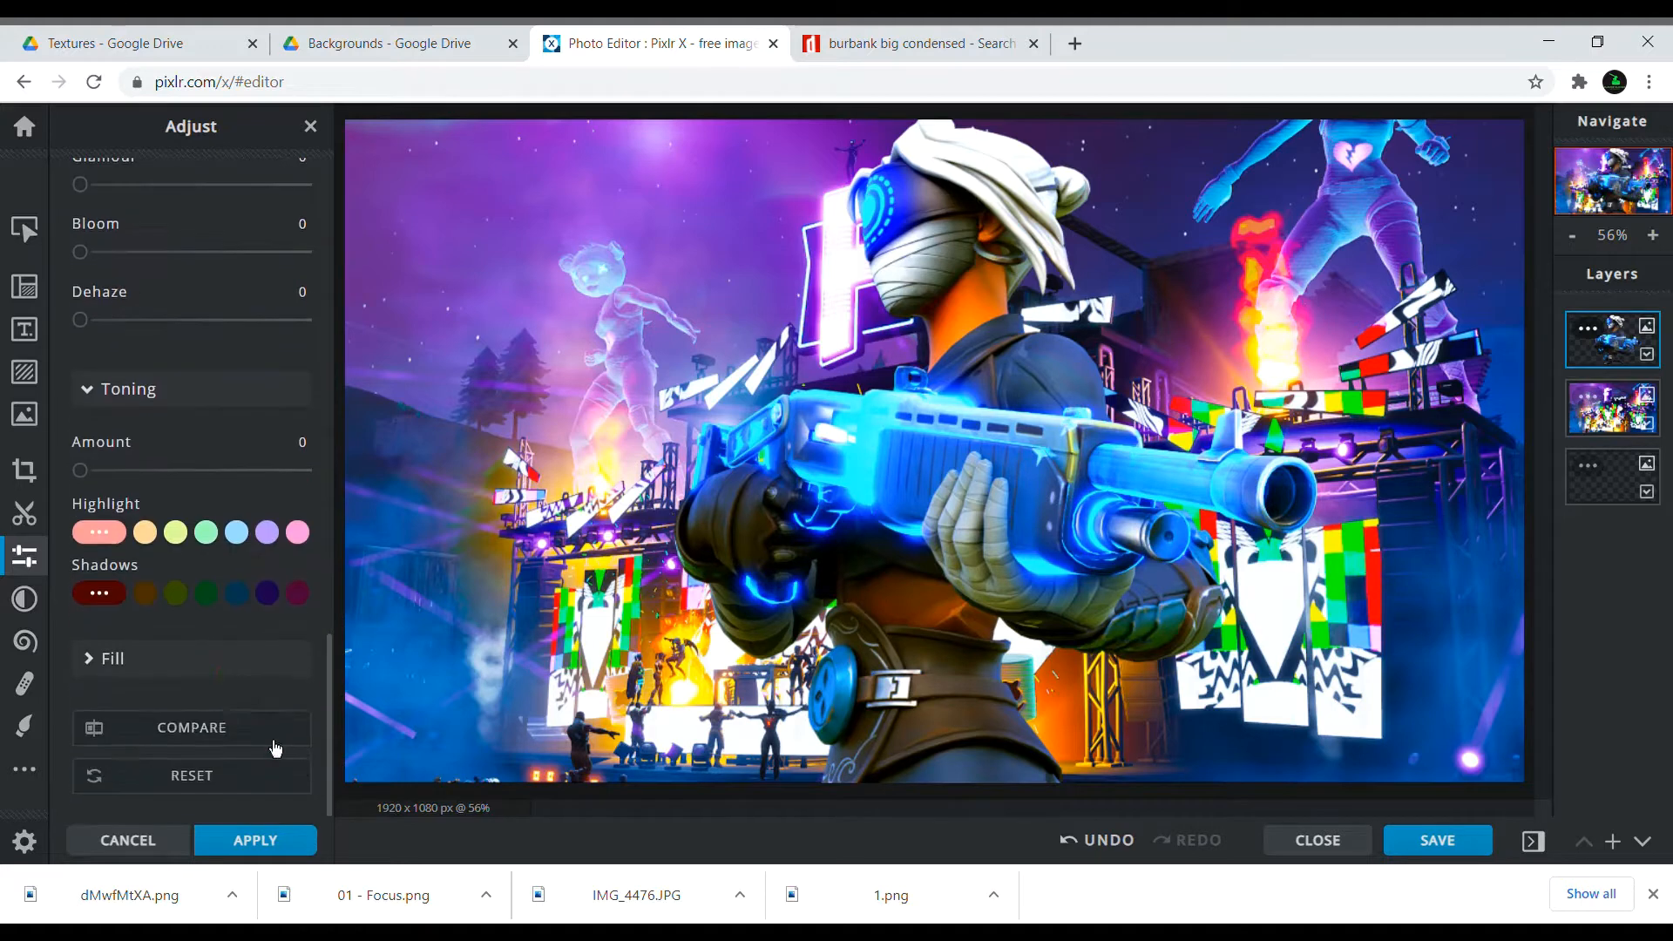
click(265, 839)
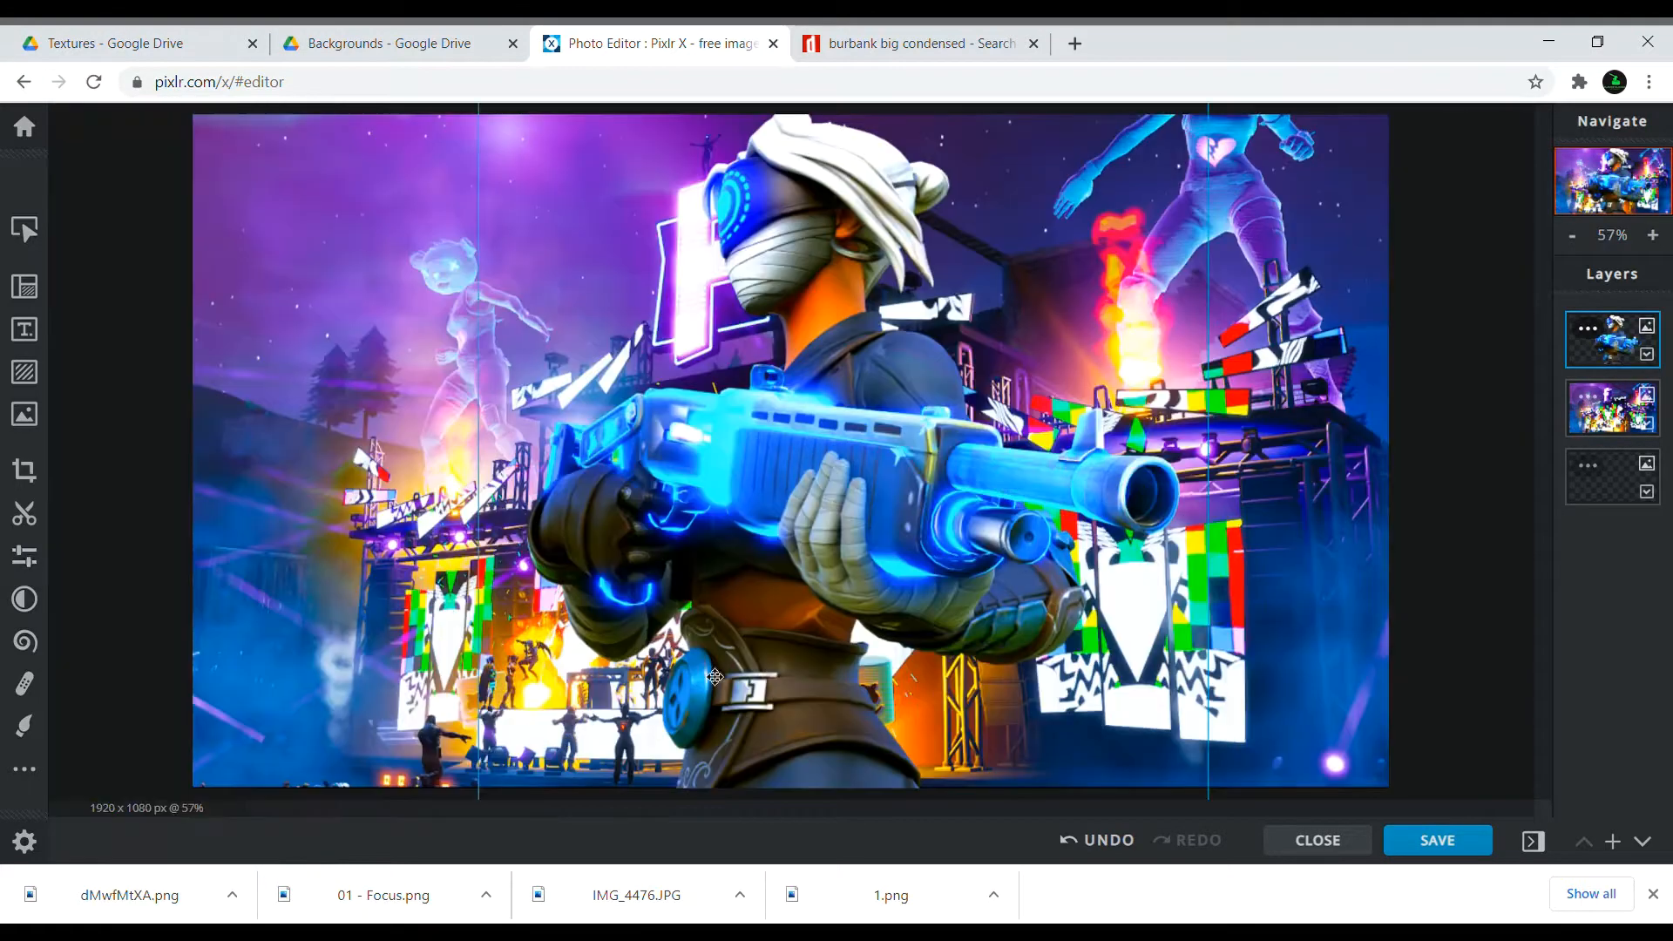
click(24, 229)
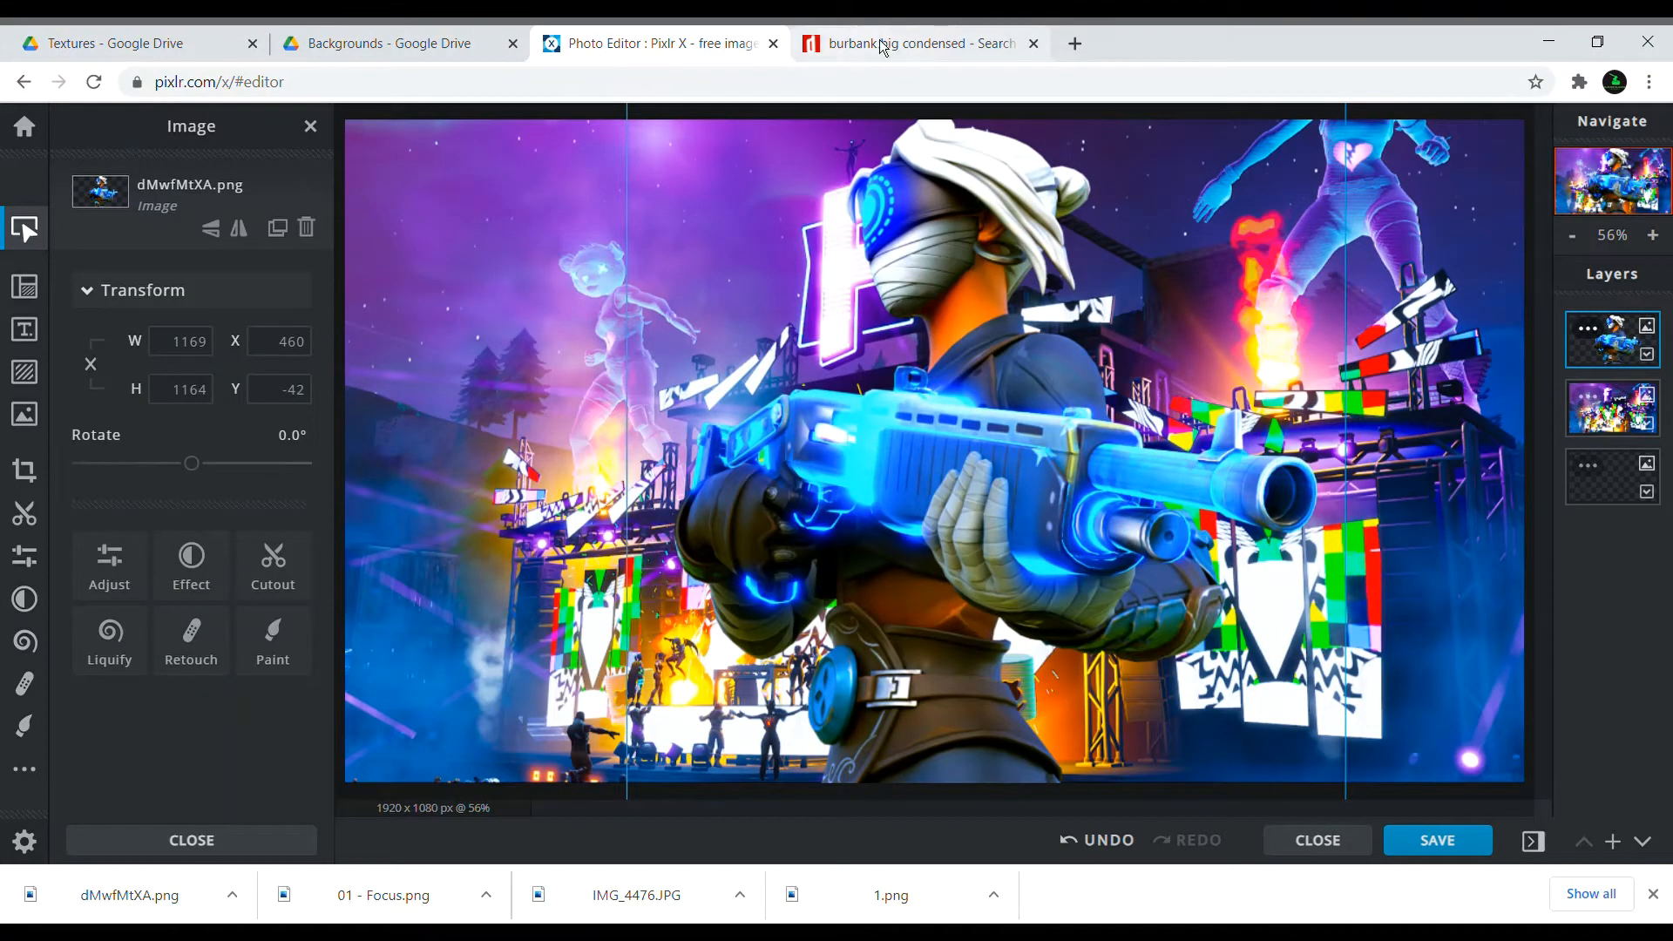
Switch to Google Drive and open the "How to make awesome thumbnails video pack" folder inside Slayer's Renders
click(404, 43)
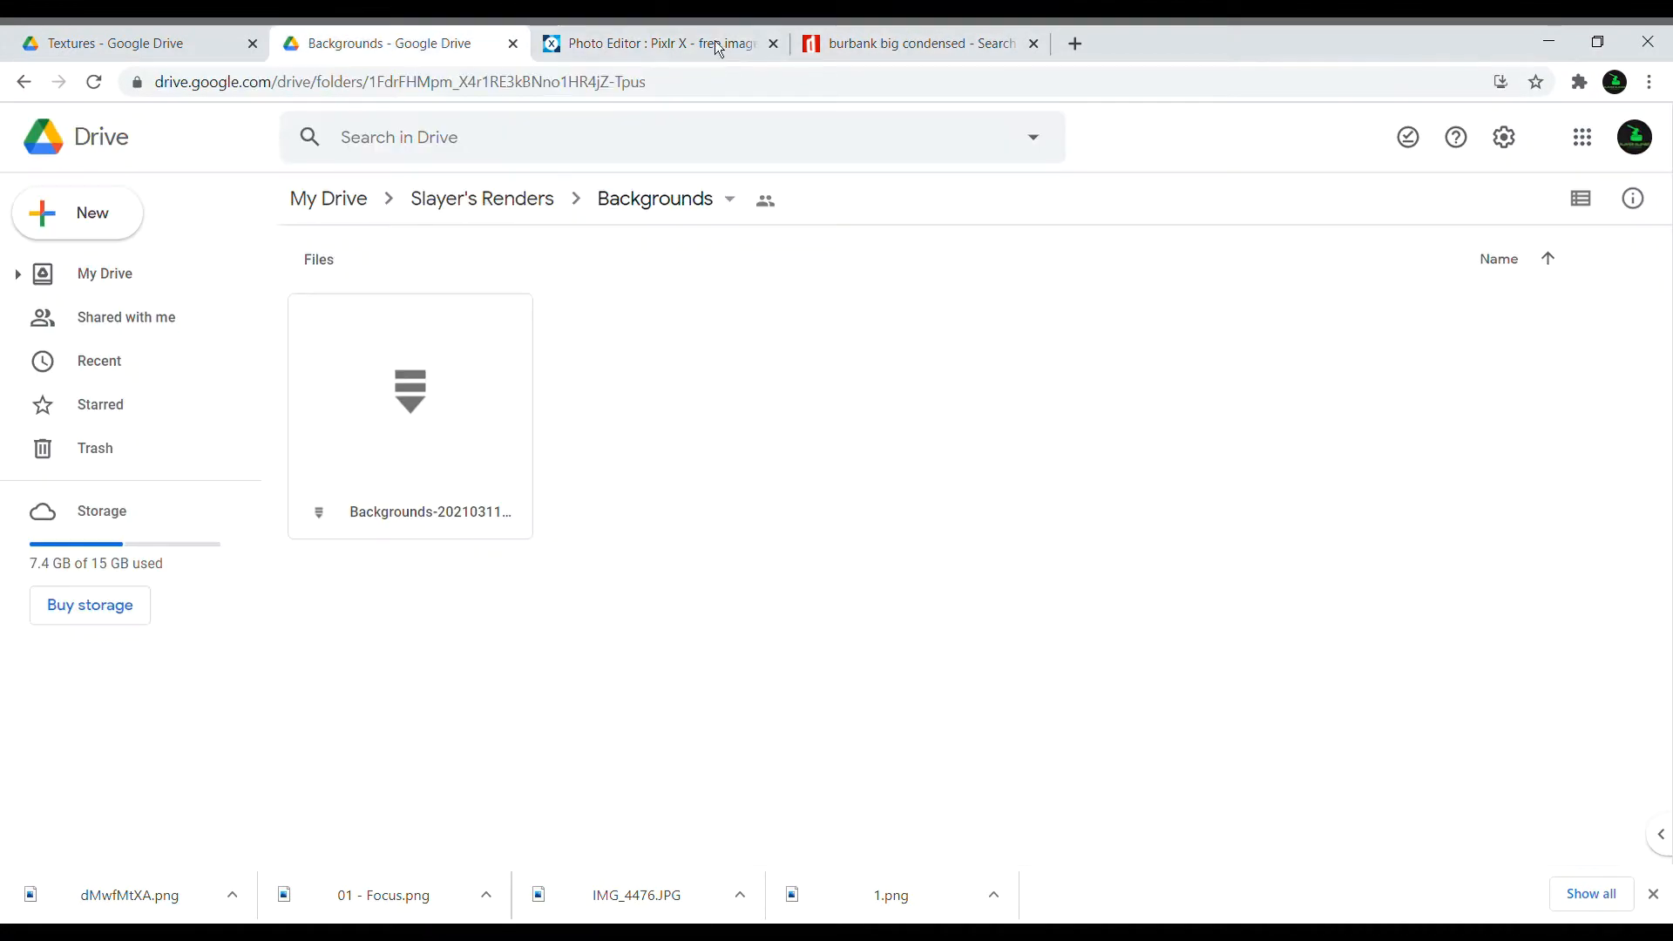
click(525, 216)
double_click(745, 345)
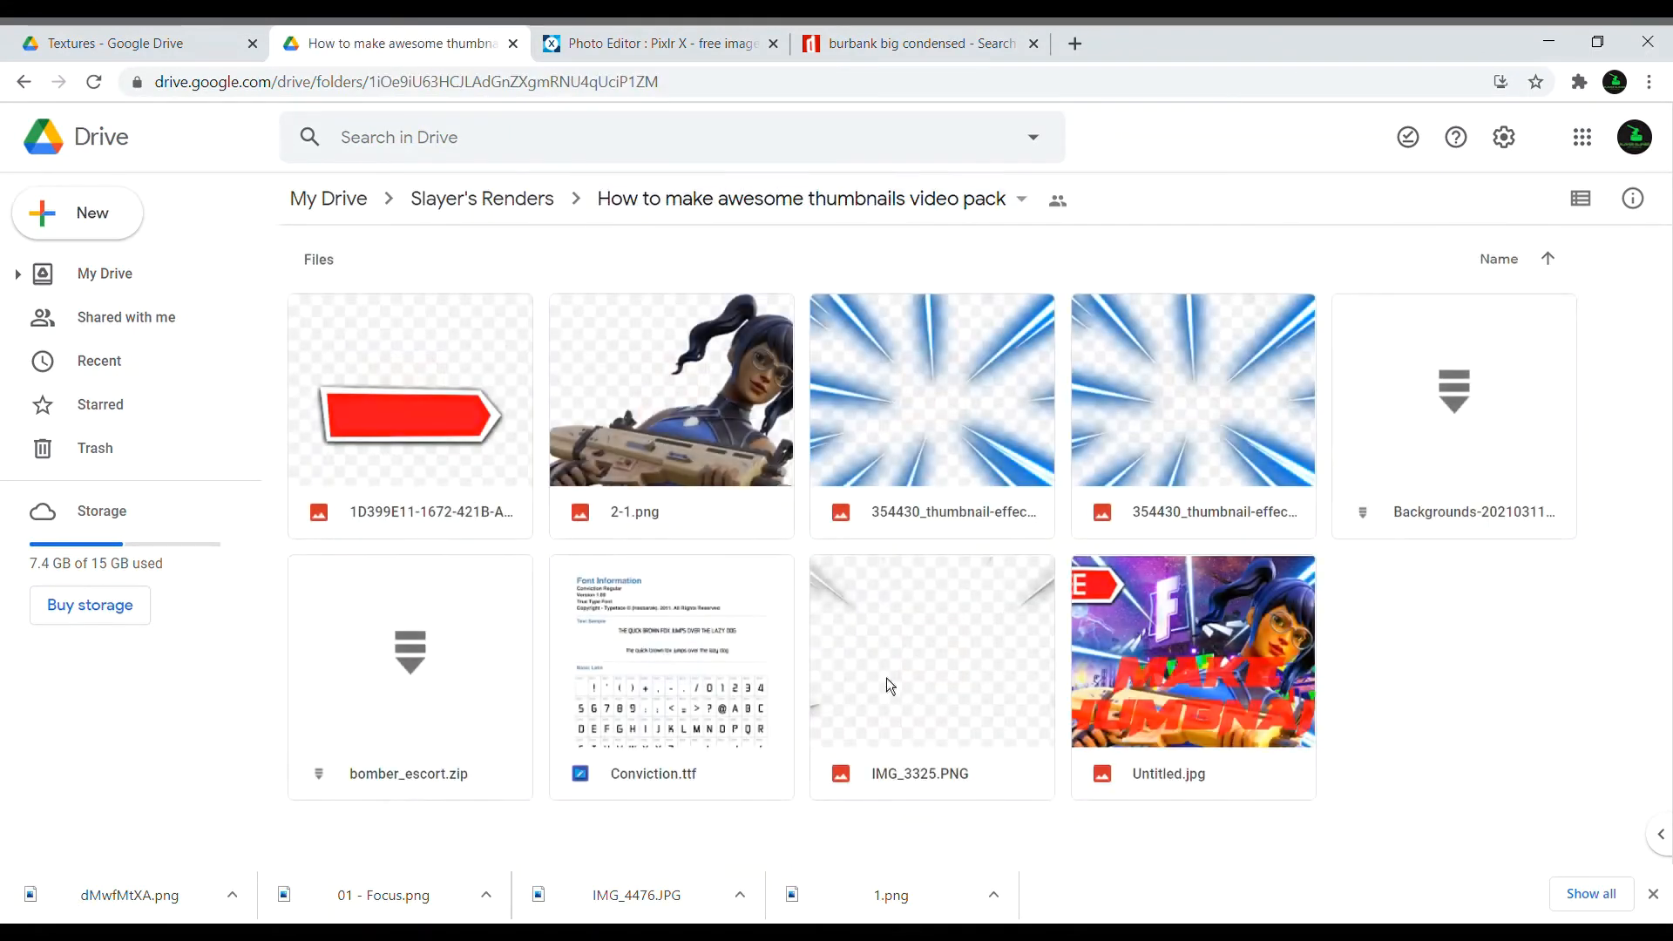
Look at the available file actions for the font files Conviction.ttf and bomber_escort.zip
right_click(652, 678)
click(460, 701)
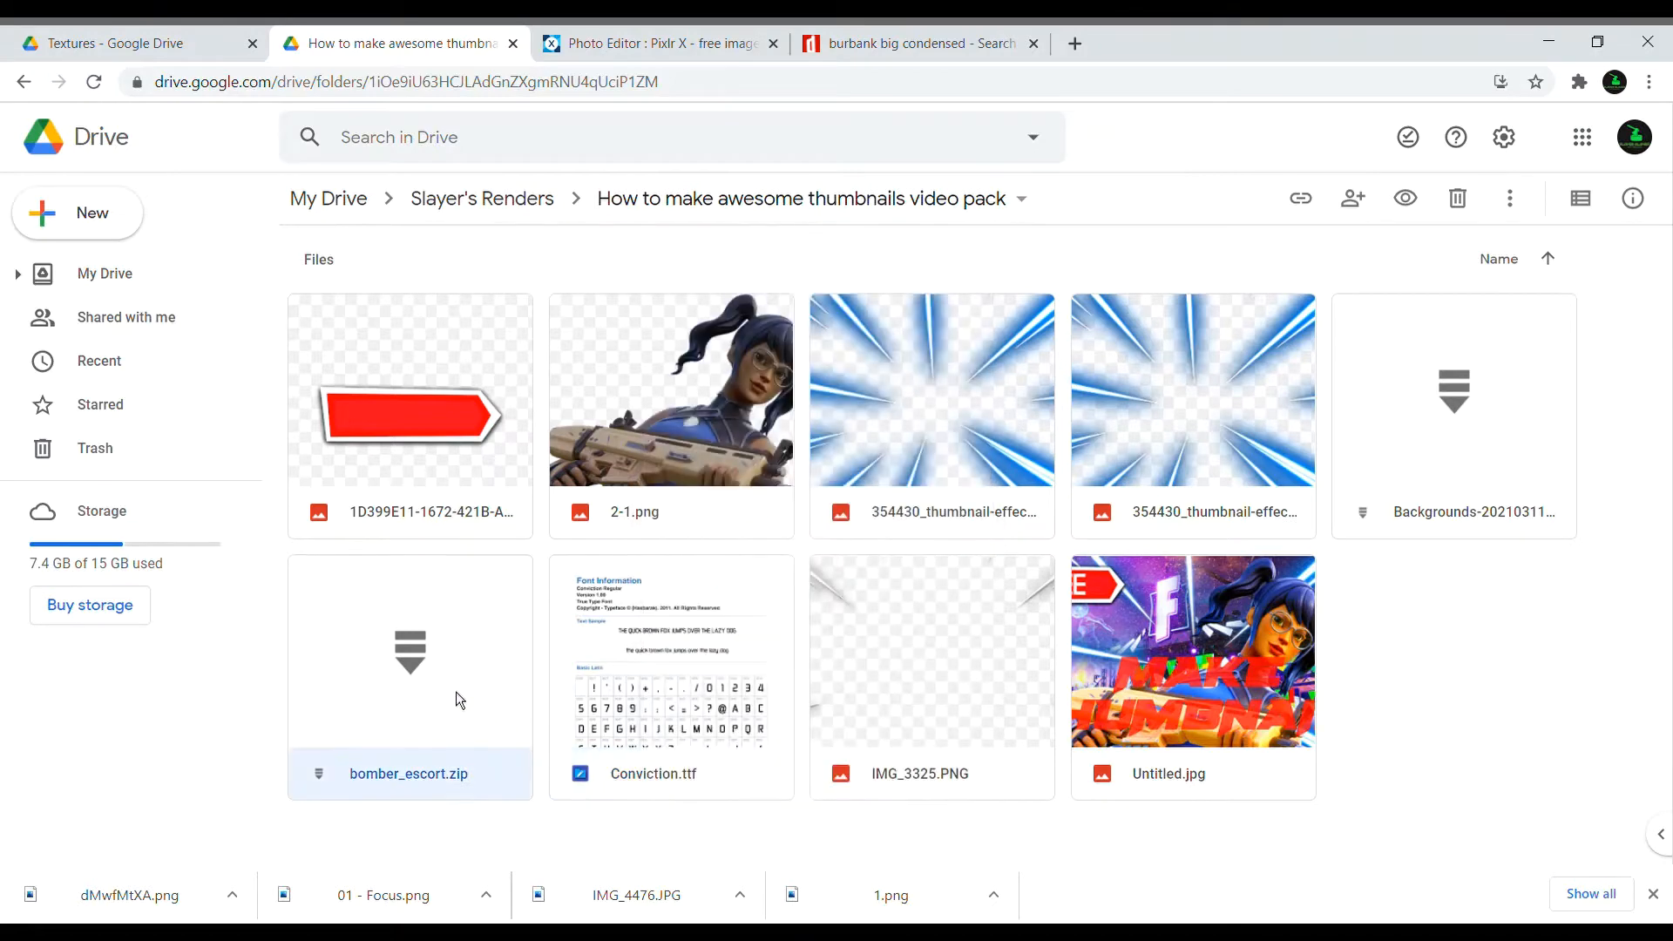
right_click(460, 699)
click(752, 772)
right_click(421, 614)
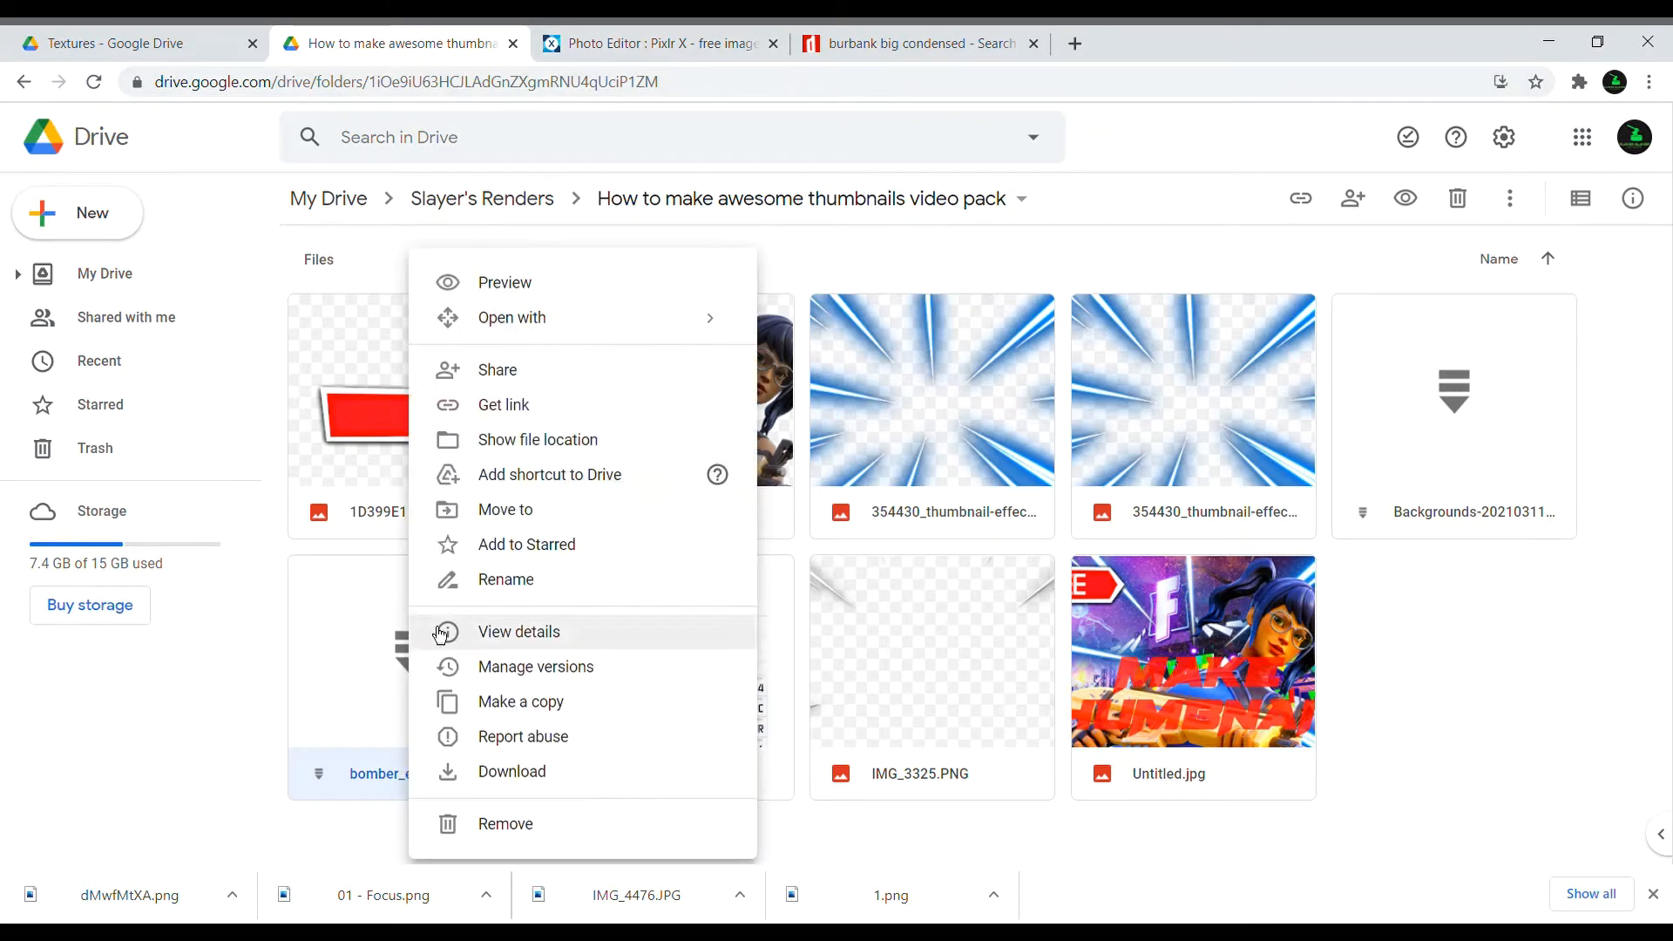
click(1483, 637)
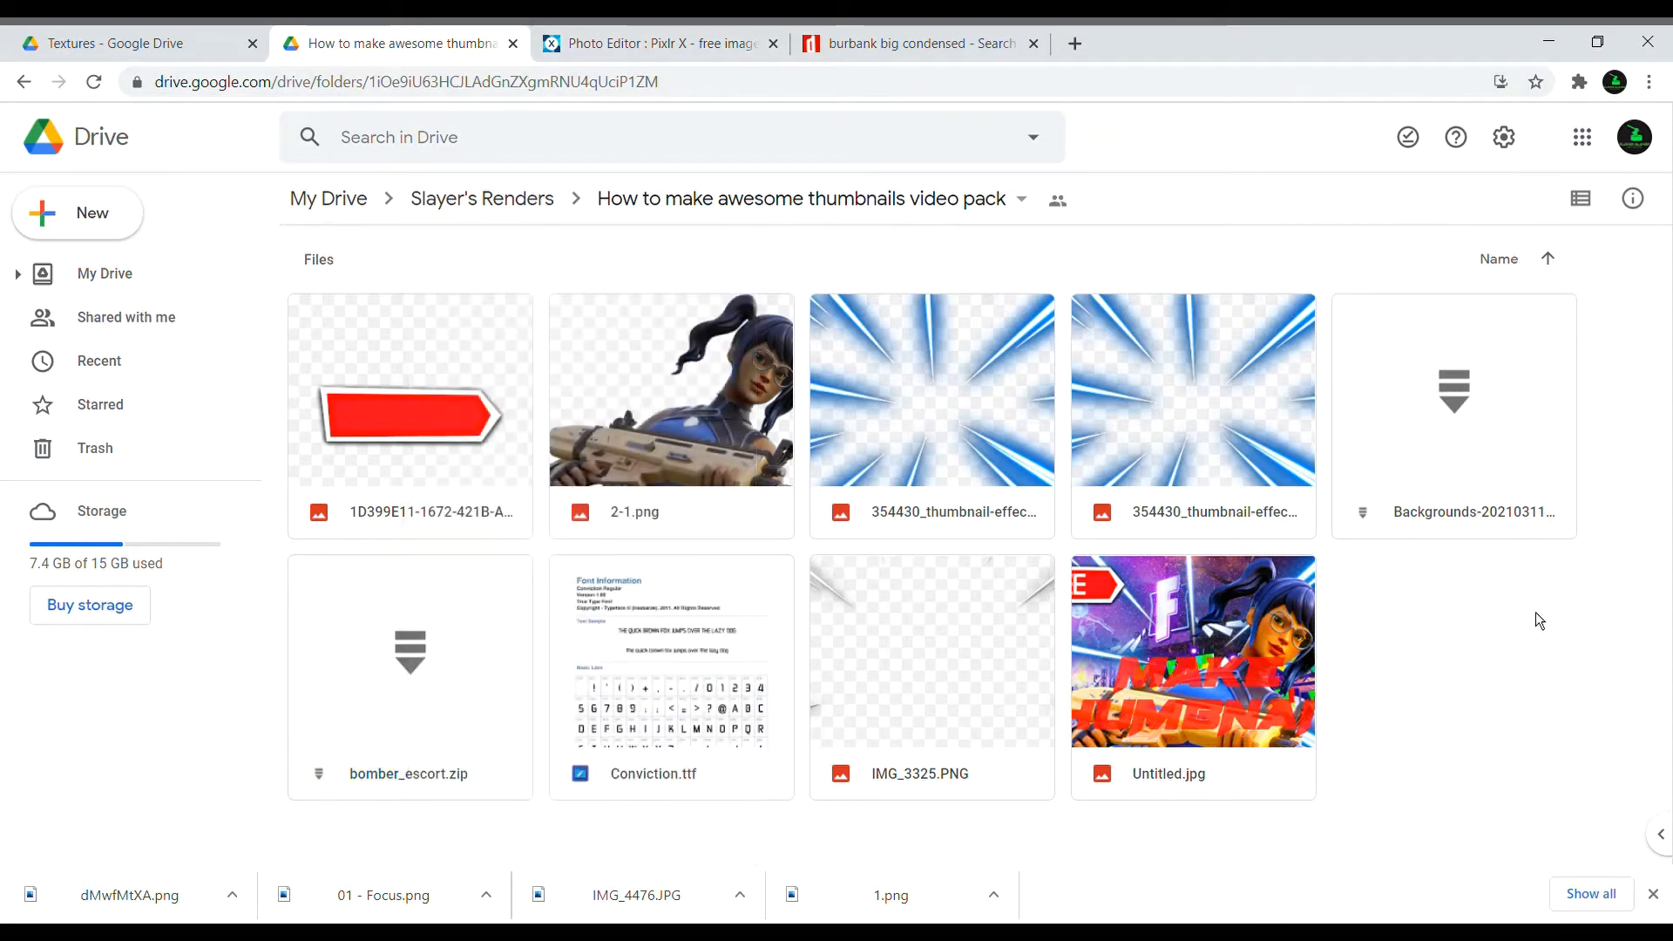
Switch to Pixlr X, add two new default text layers, and nudge the upper one to X 178, Y 450
click(697, 42)
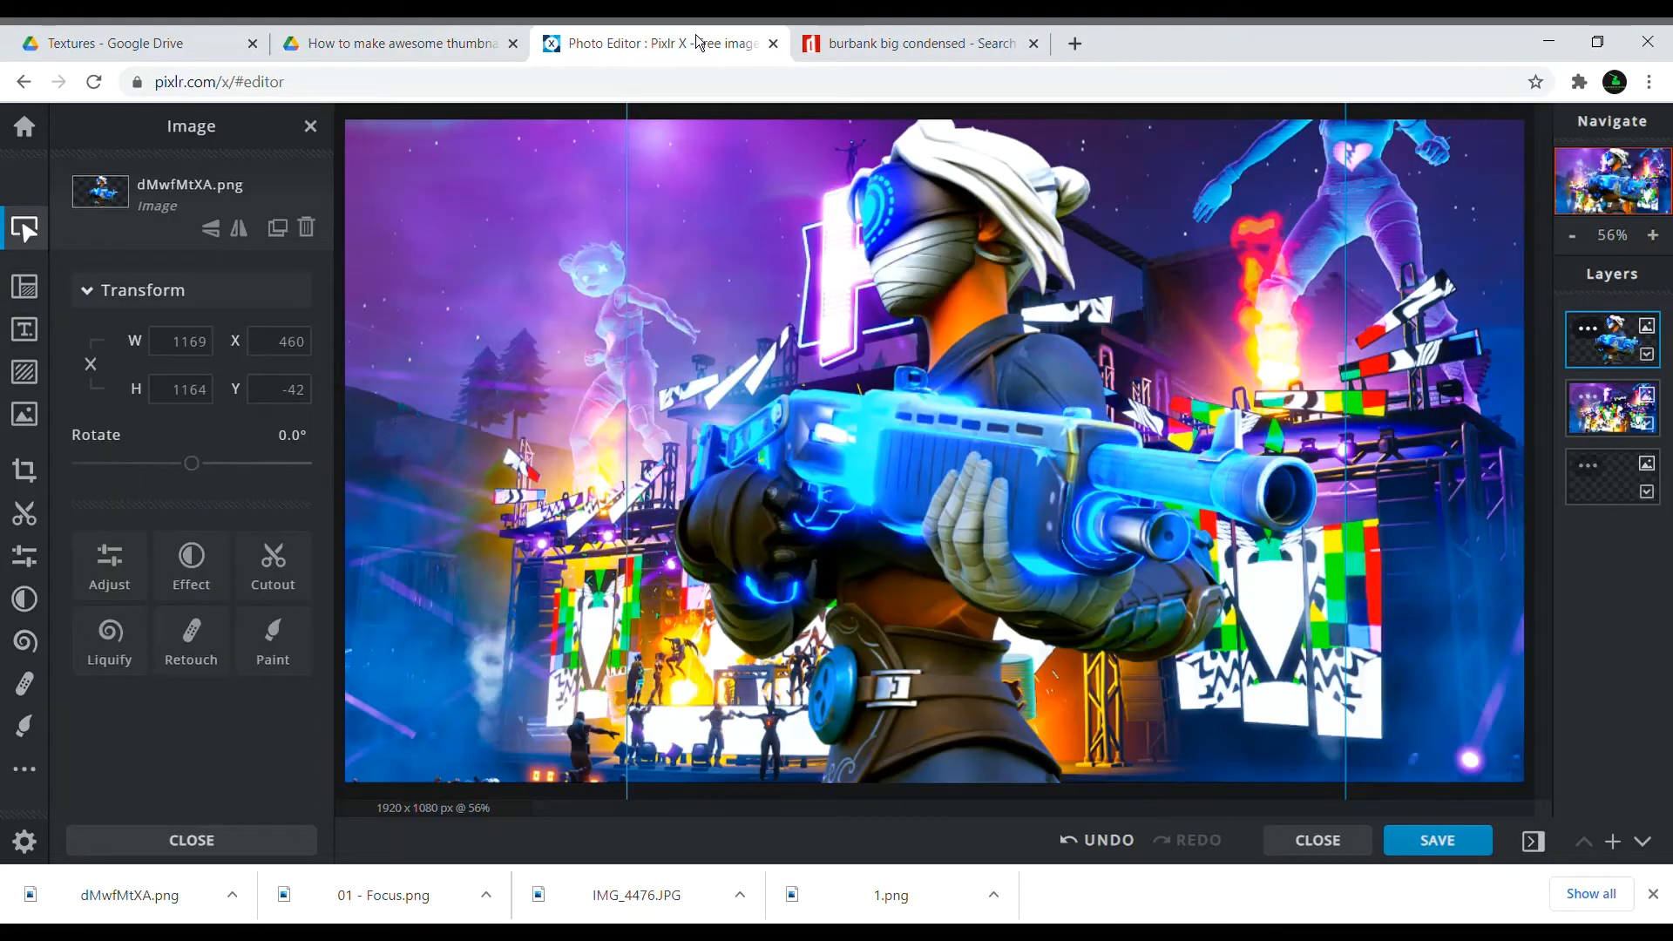
click(25, 414)
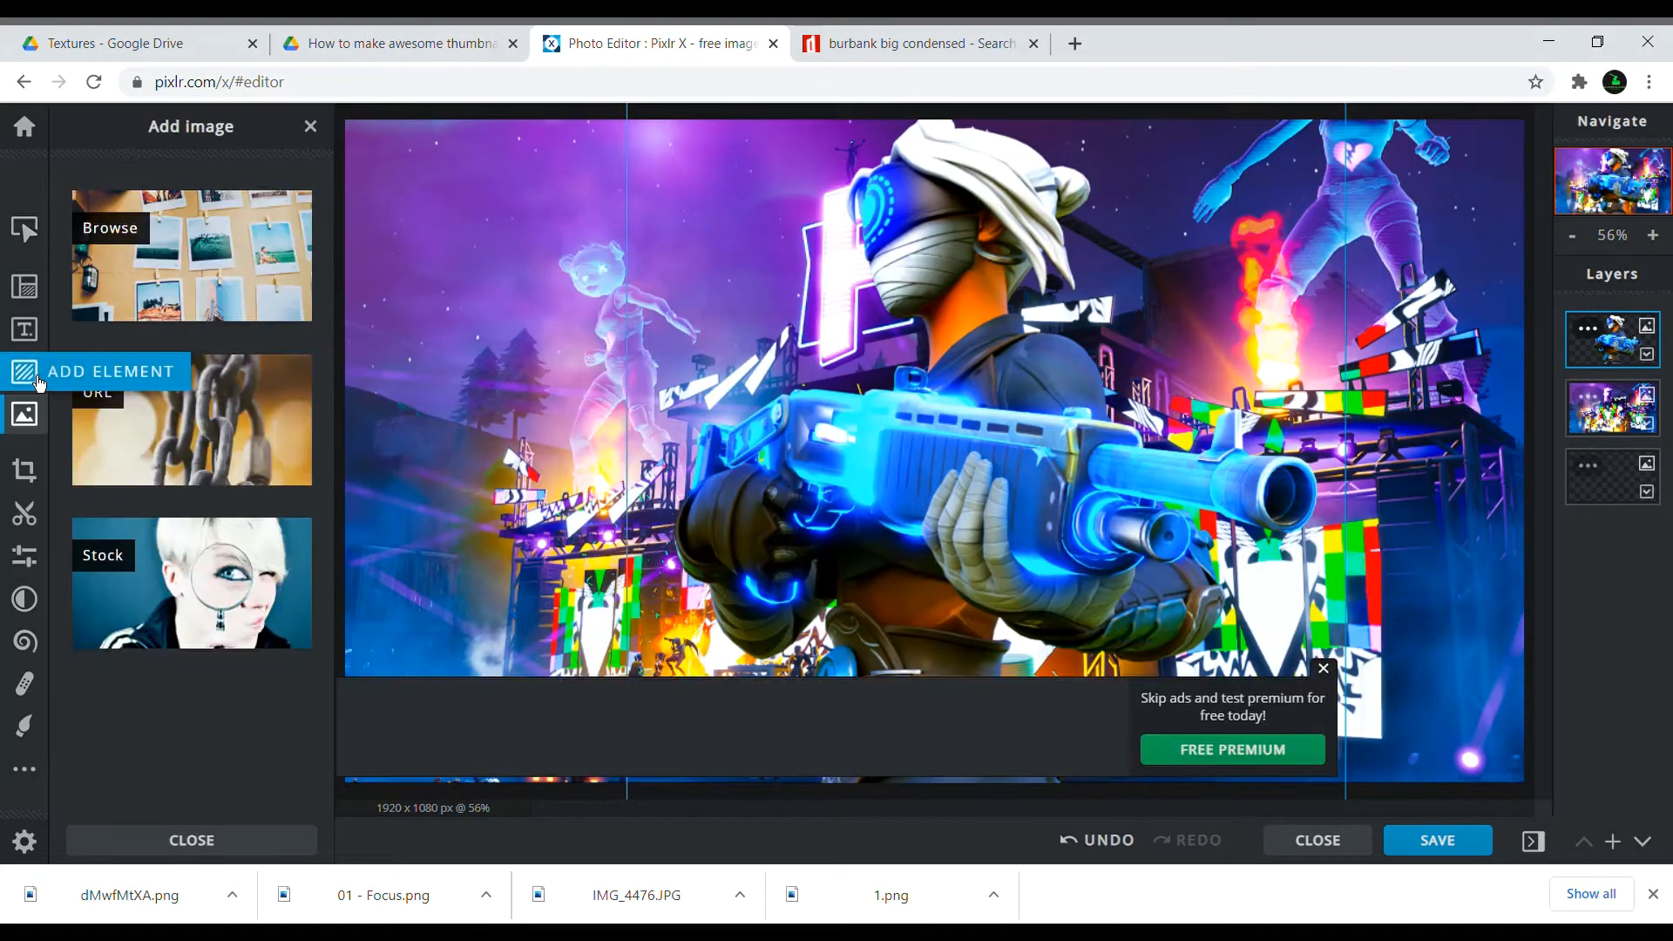
click(25, 330)
click(168, 250)
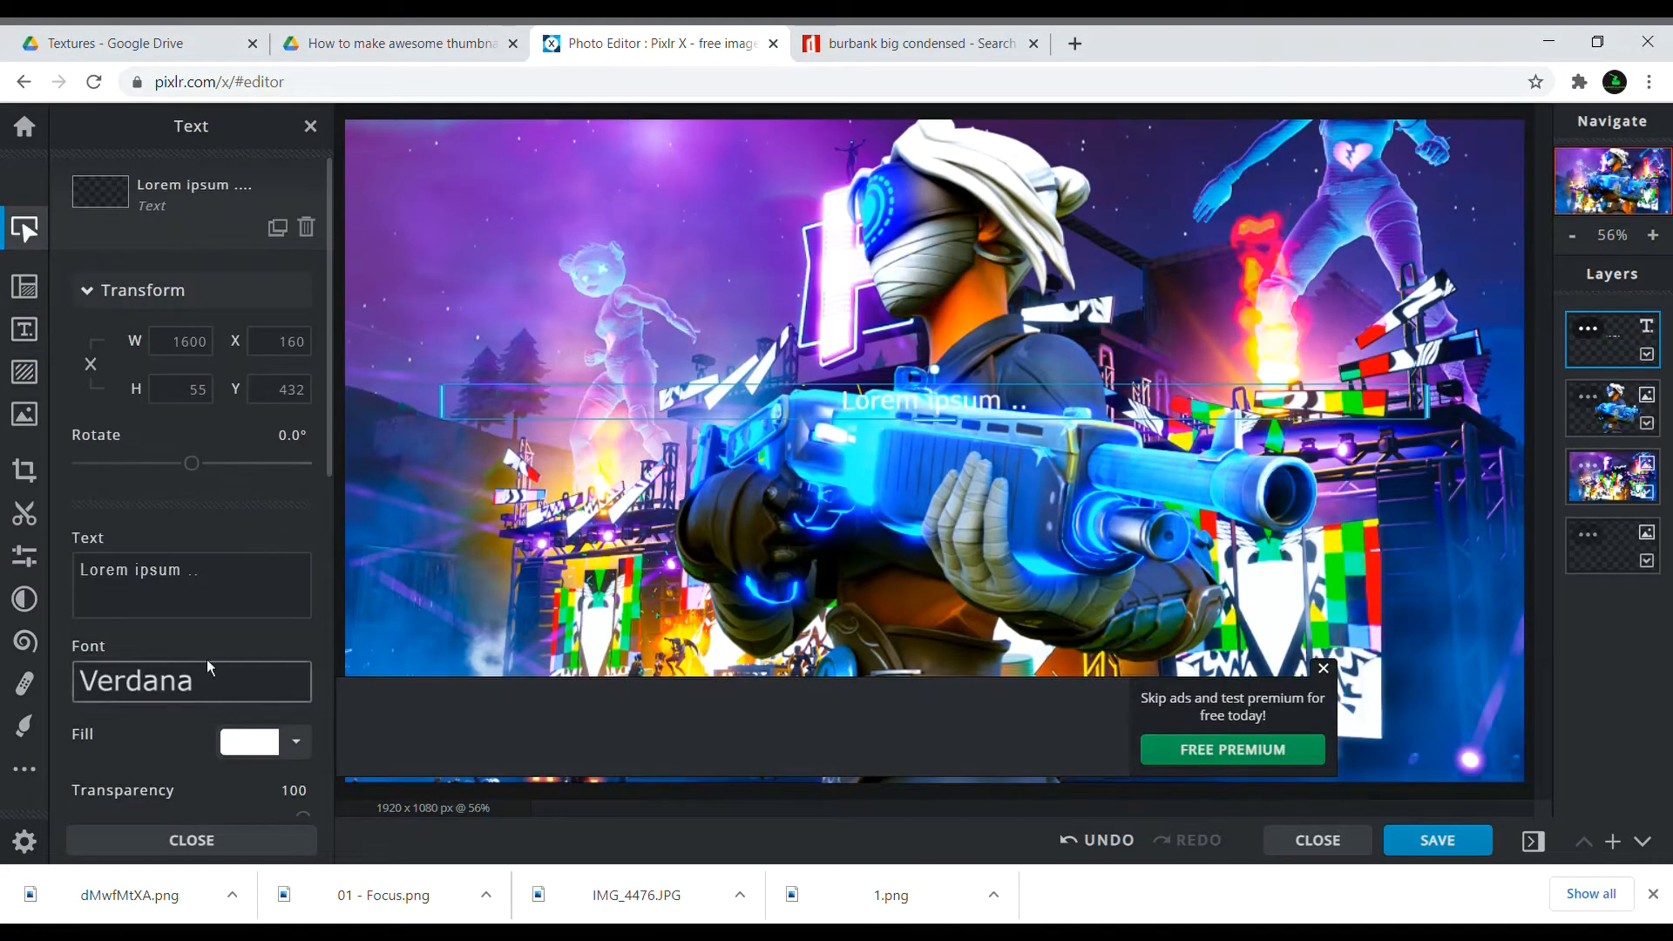
click(24, 330)
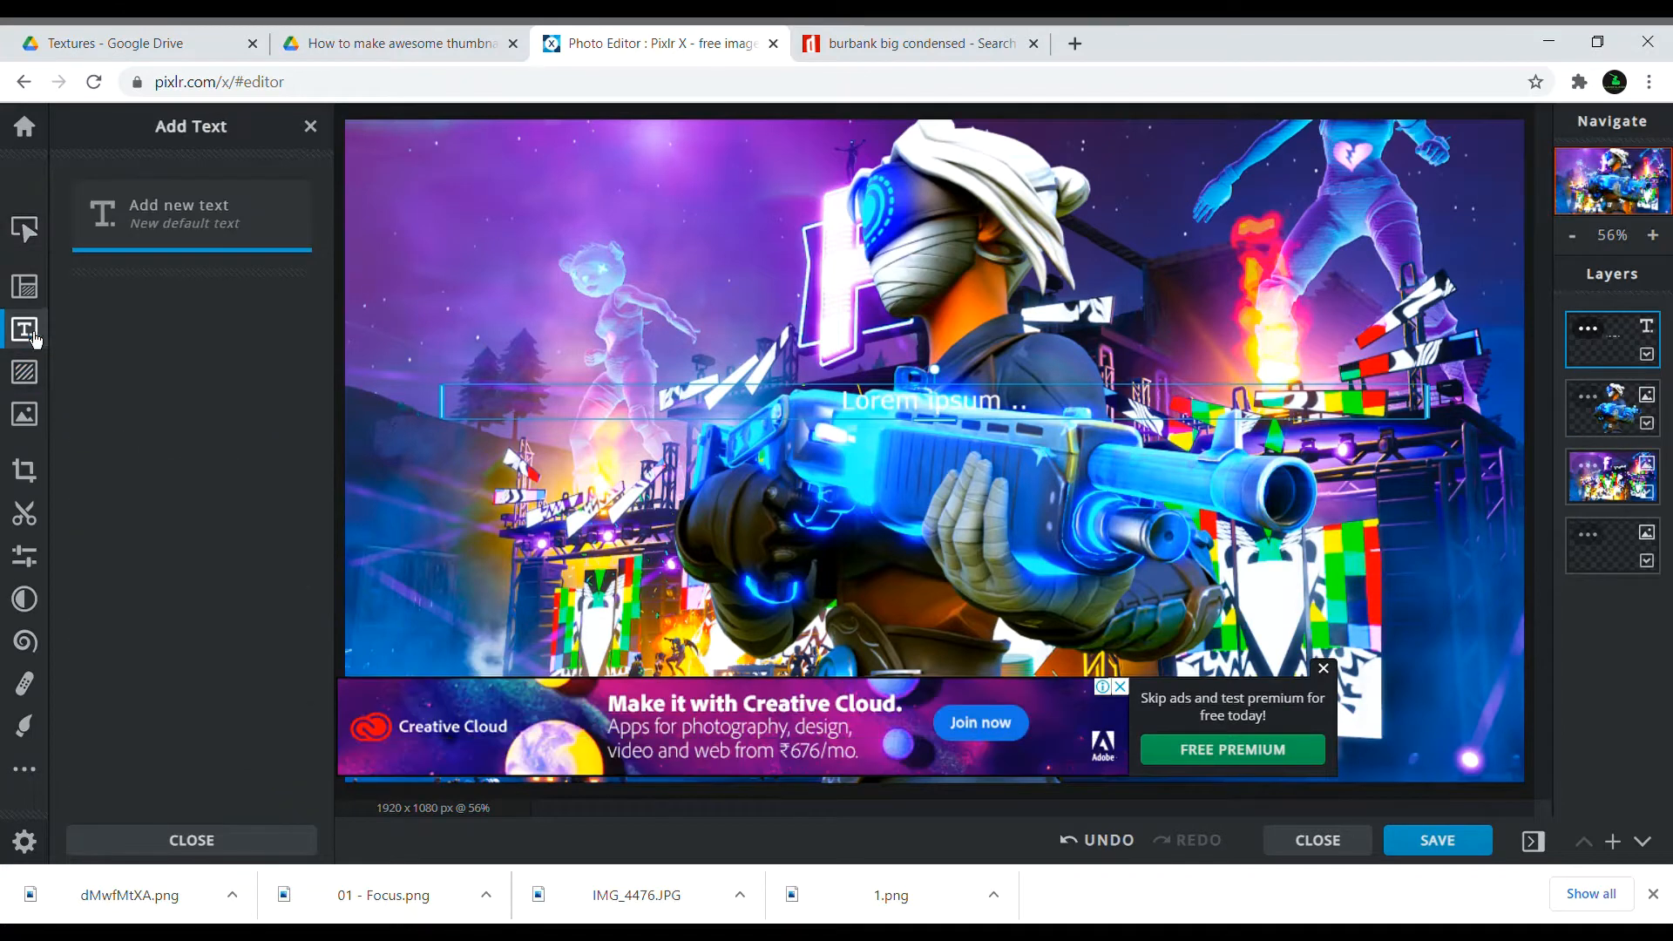
click(166, 223)
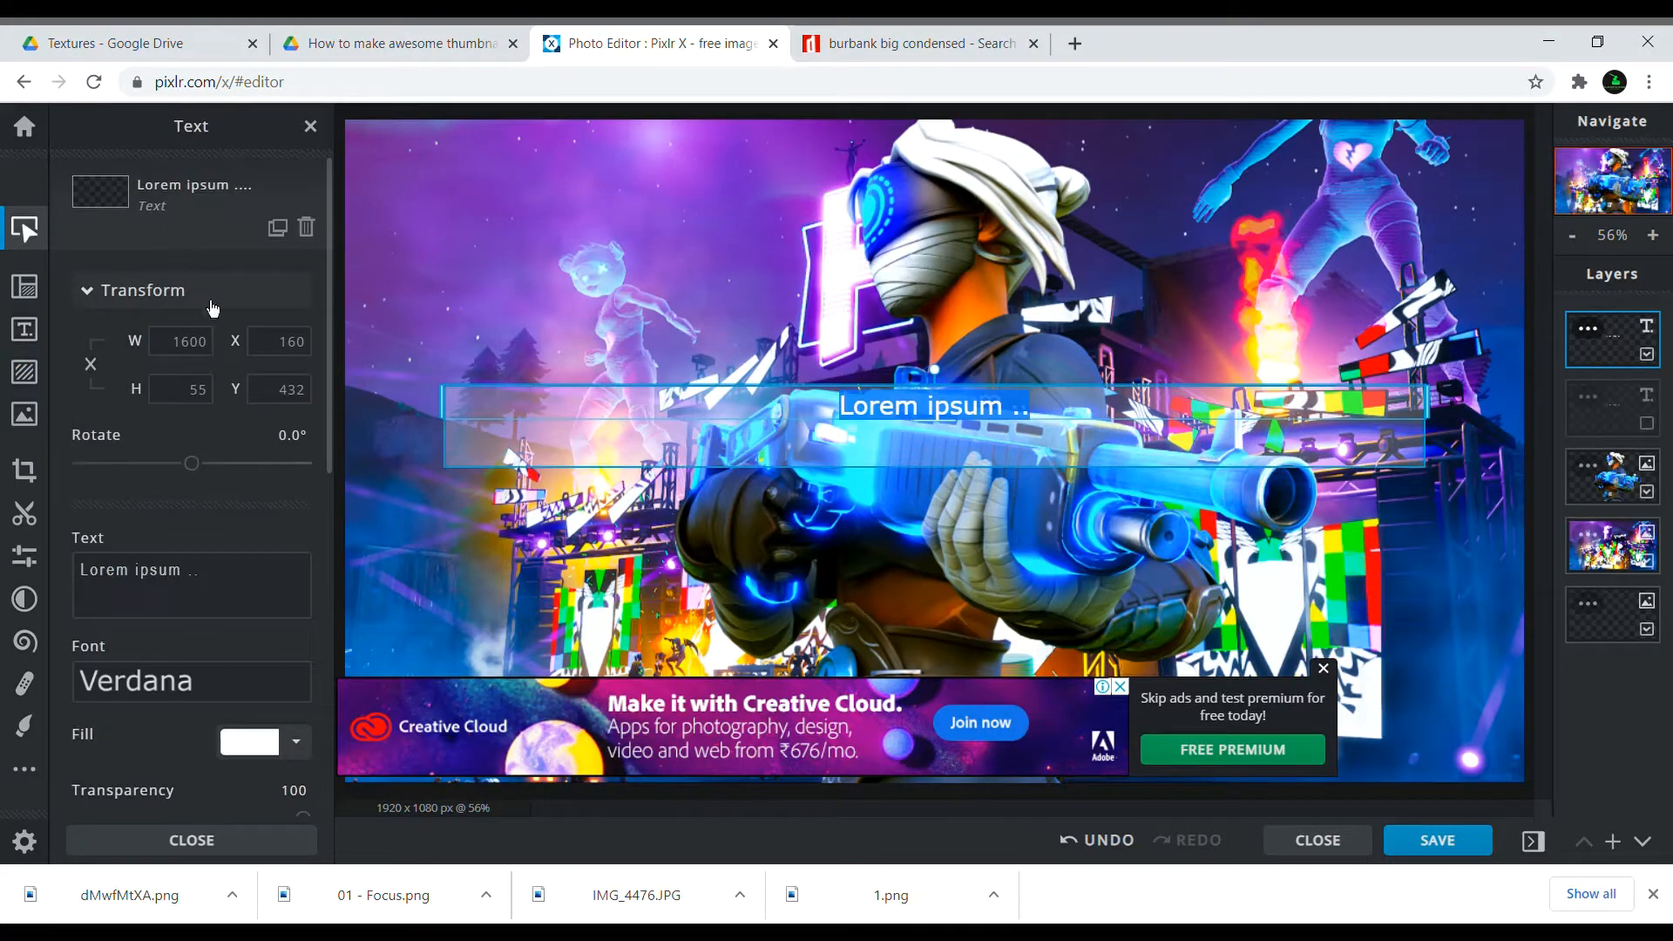
mouse_move(896, 309)
mouse_down()
mouse_move(902, 349)
mouse_move(905, 319)
mouse_up()
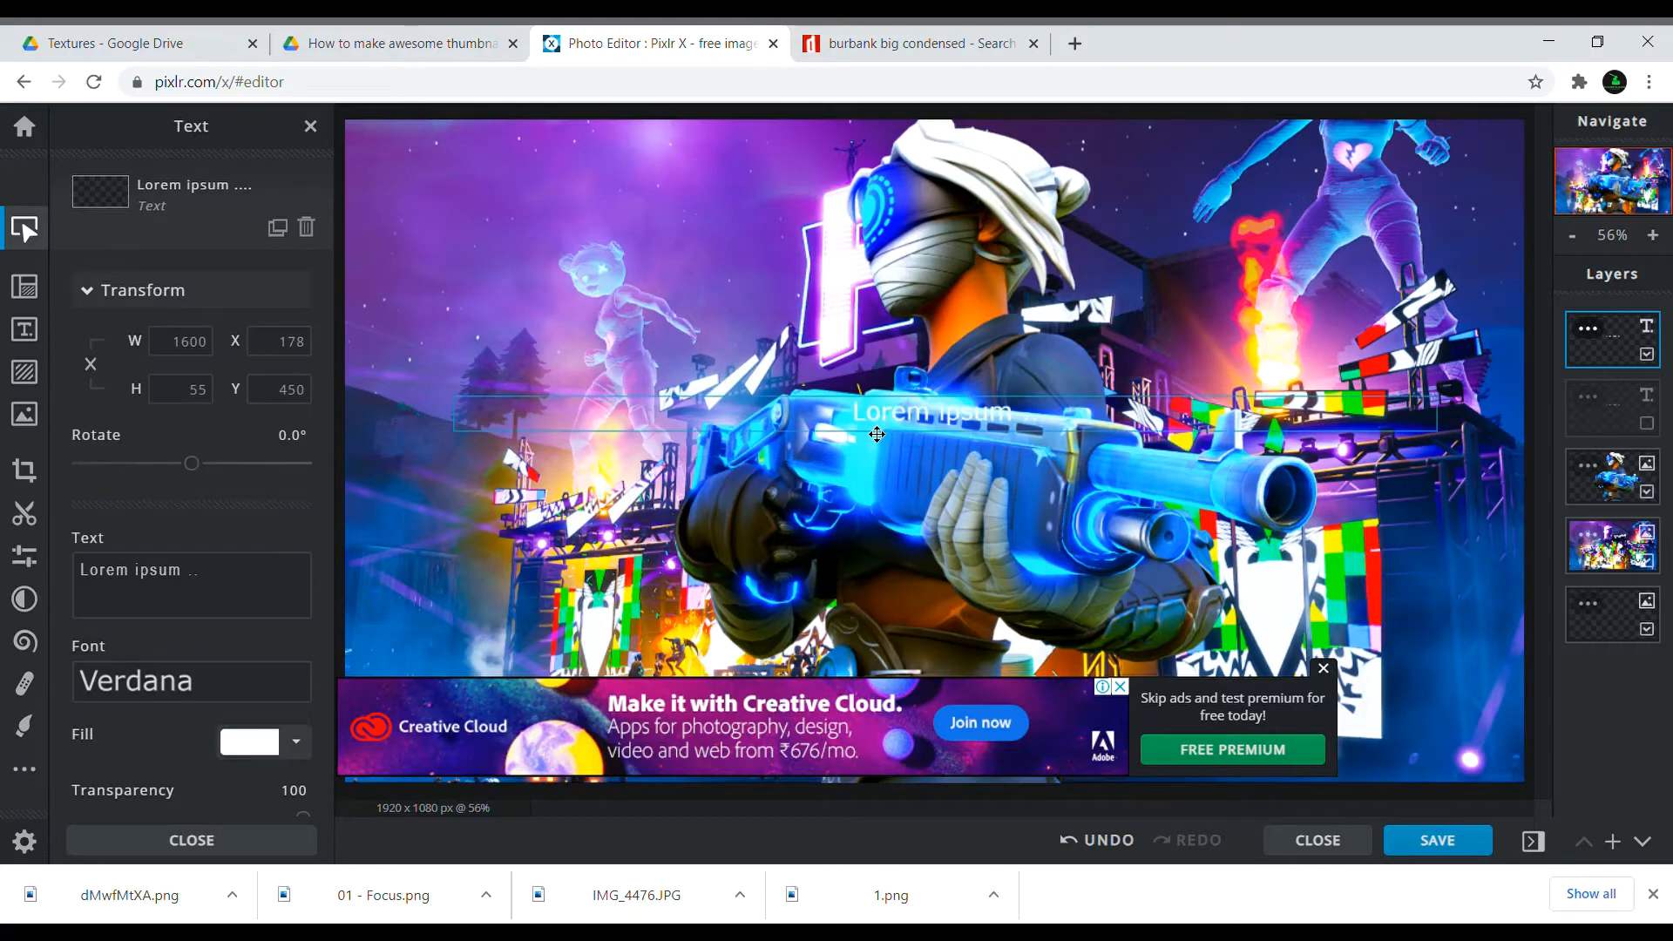
Close the advertisement and replace the placeholder text of the upper text layer with "Make Thumbnails"
click(1324, 668)
drag(268, 571, 11, 579)
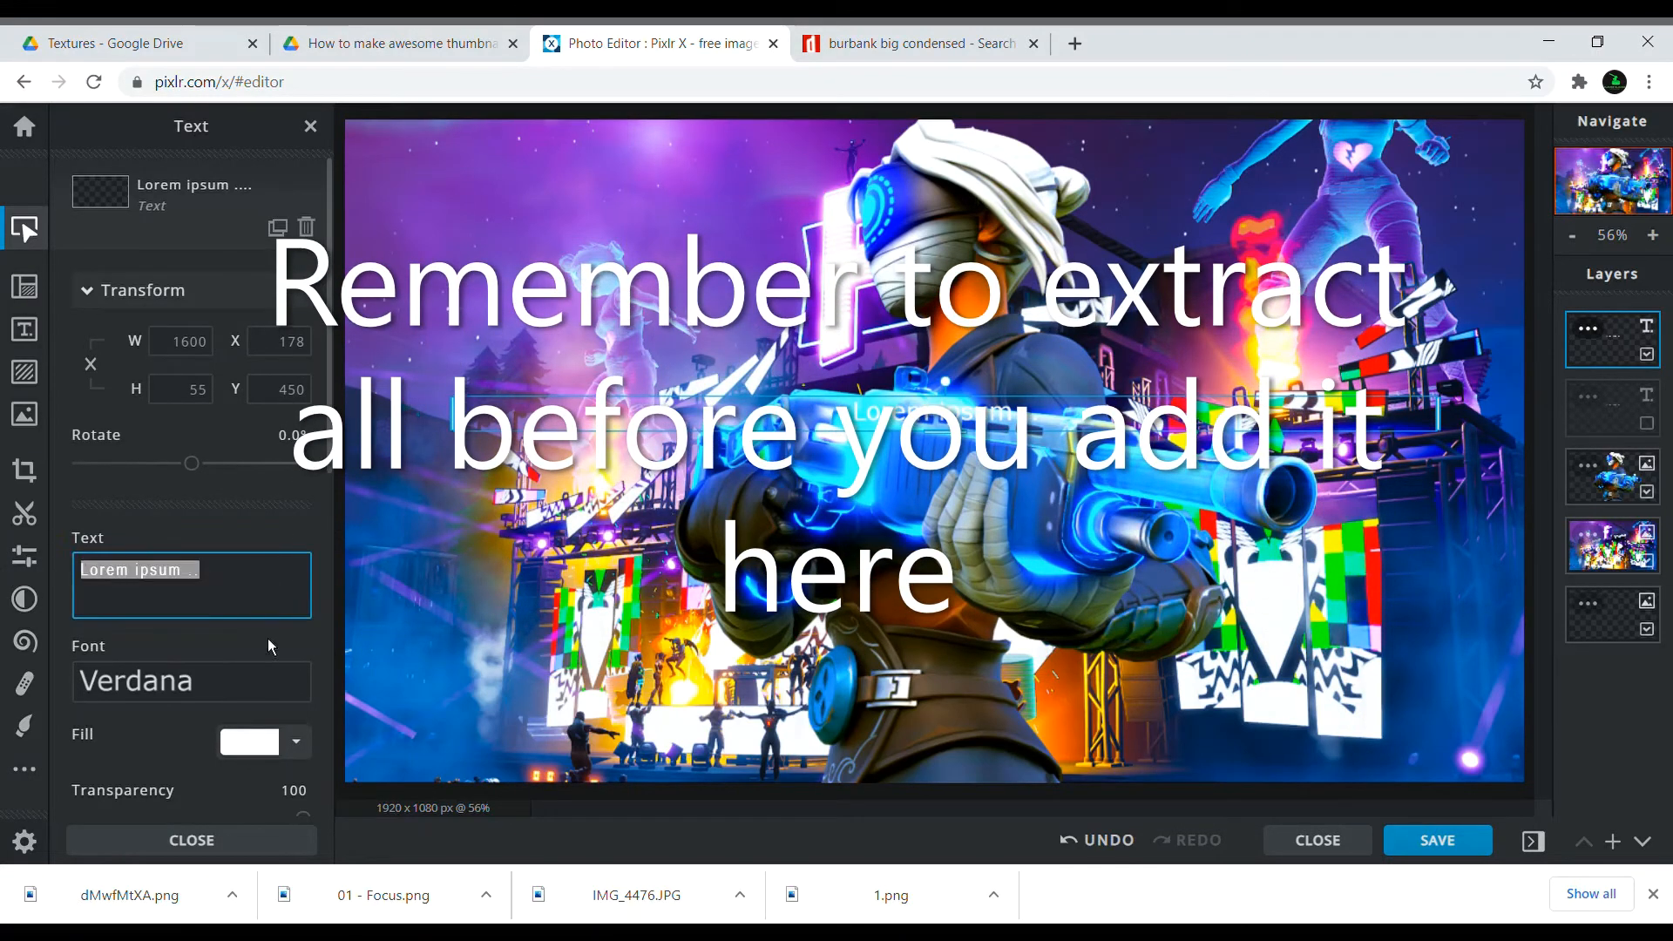
text(Make)
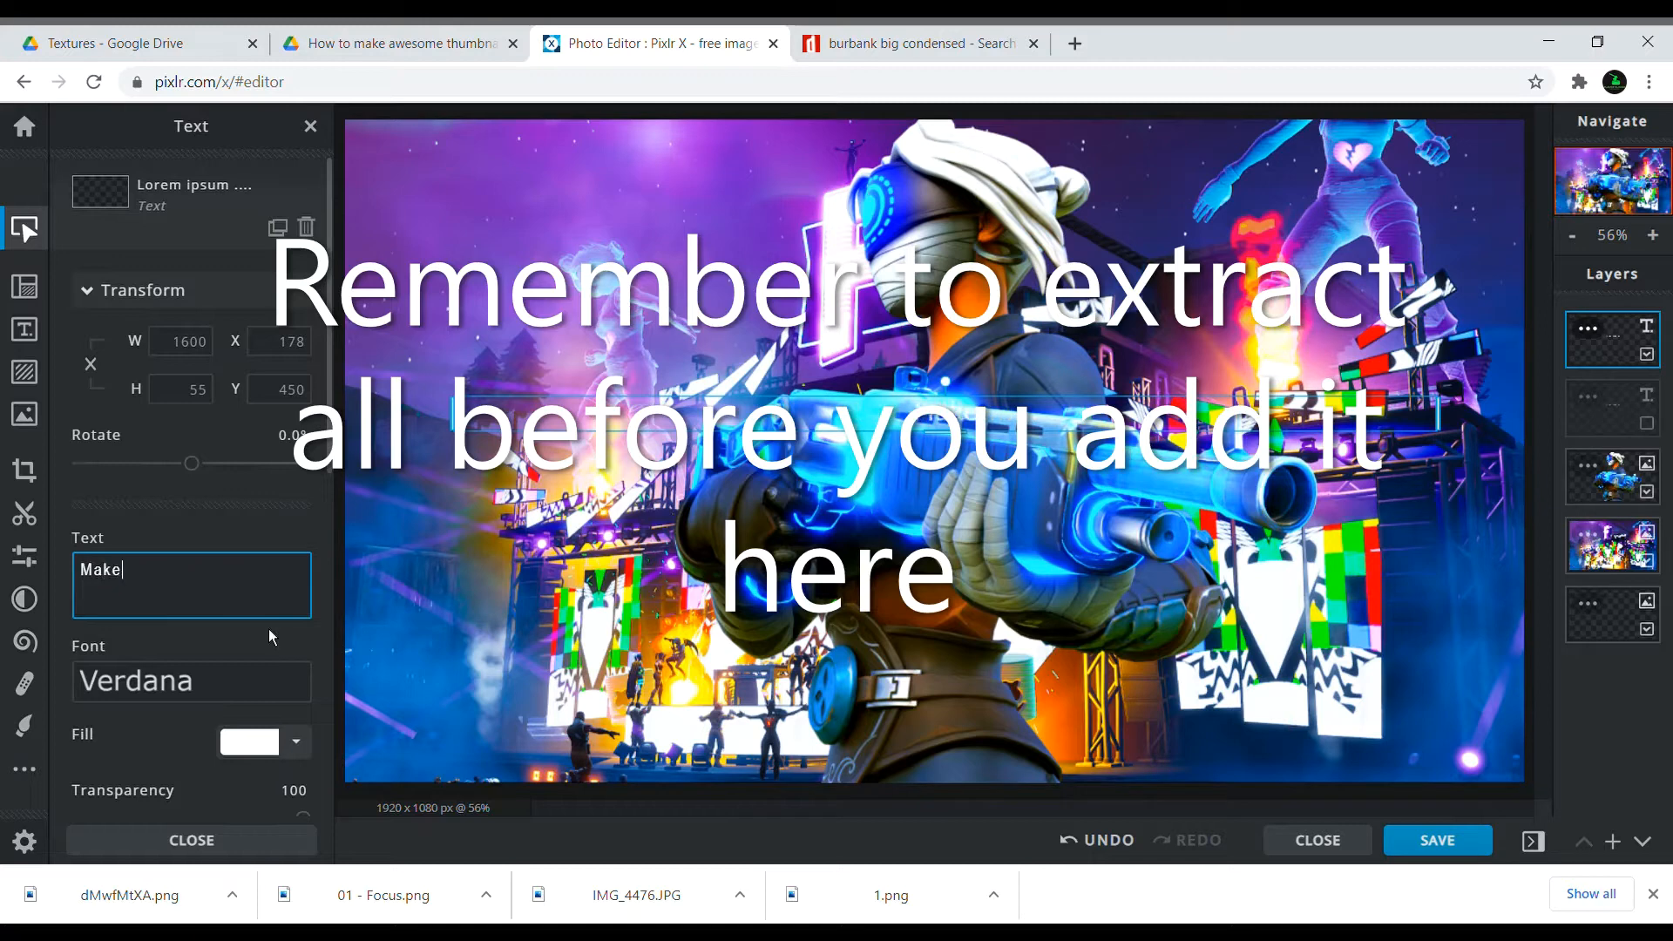
text( Thumbai)
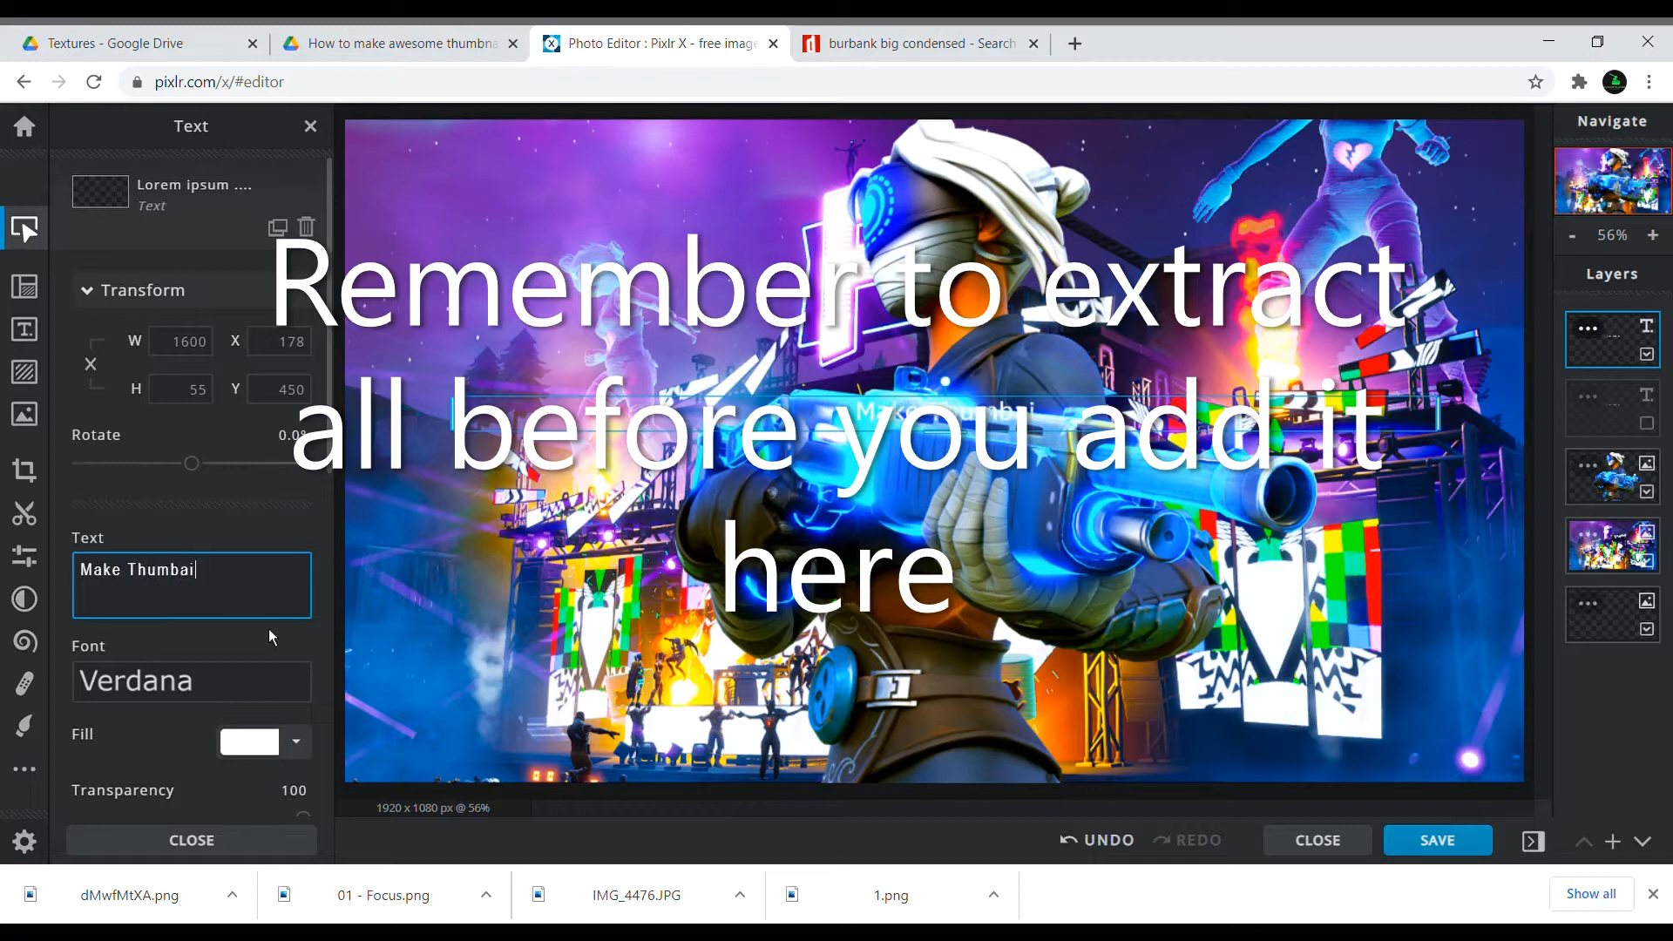
key(BackSpace)
key(BackSpace)
text(nails)
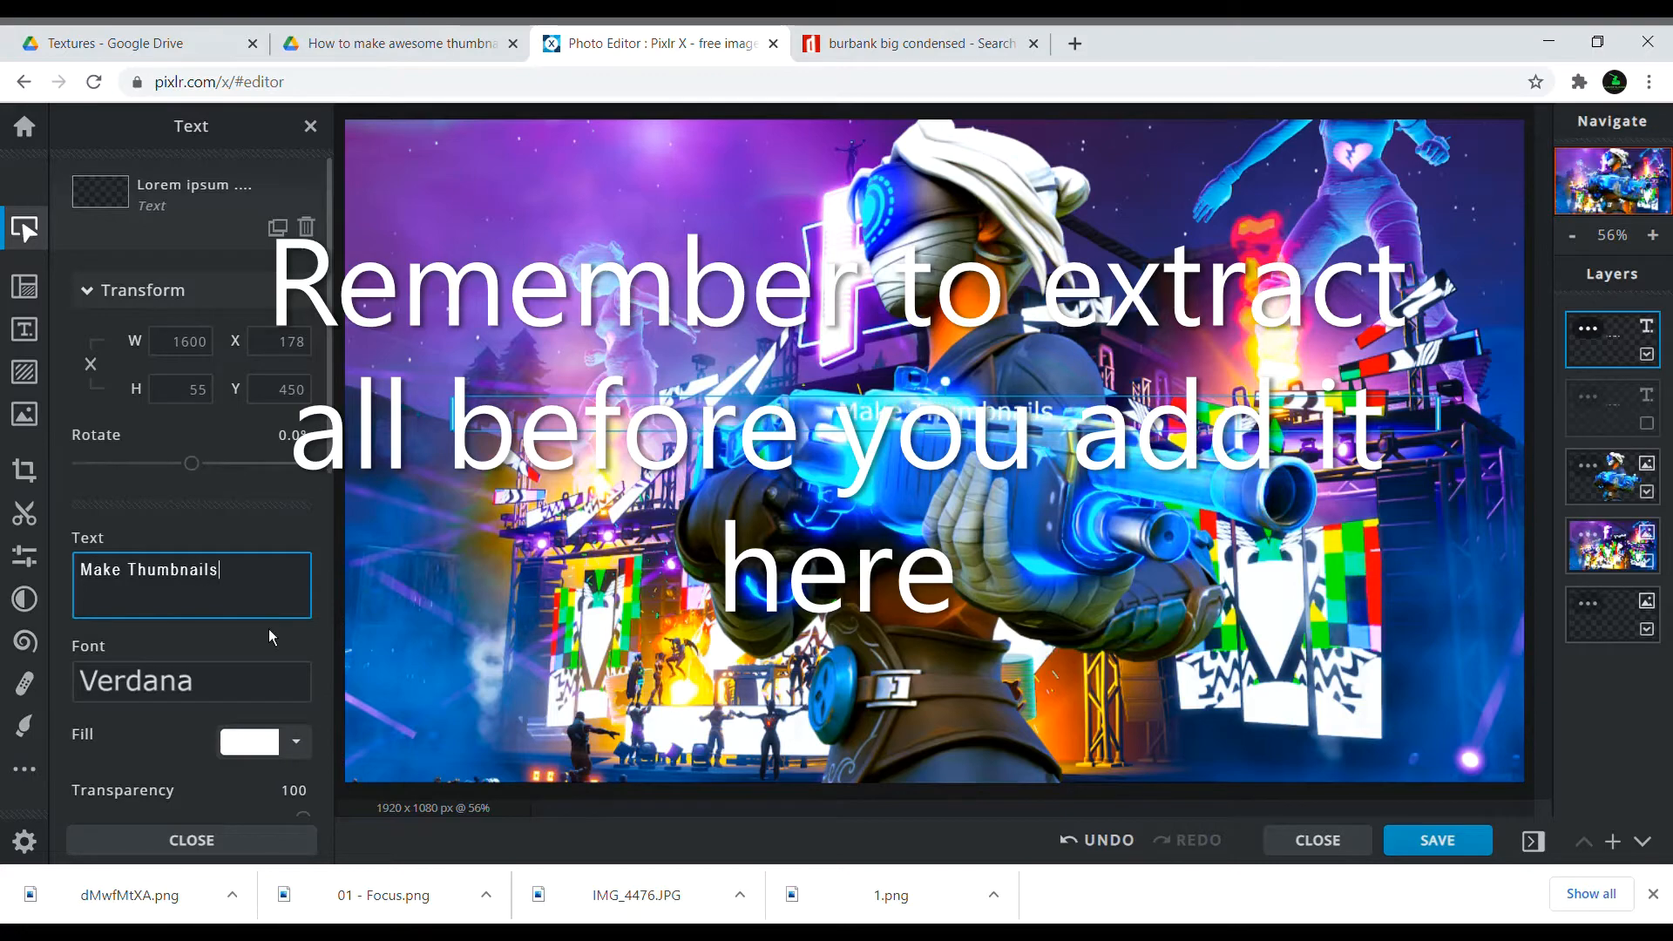
Add the local Burbank-big-condensed font and apply it to the "Make Thumbnails" text
click(228, 689)
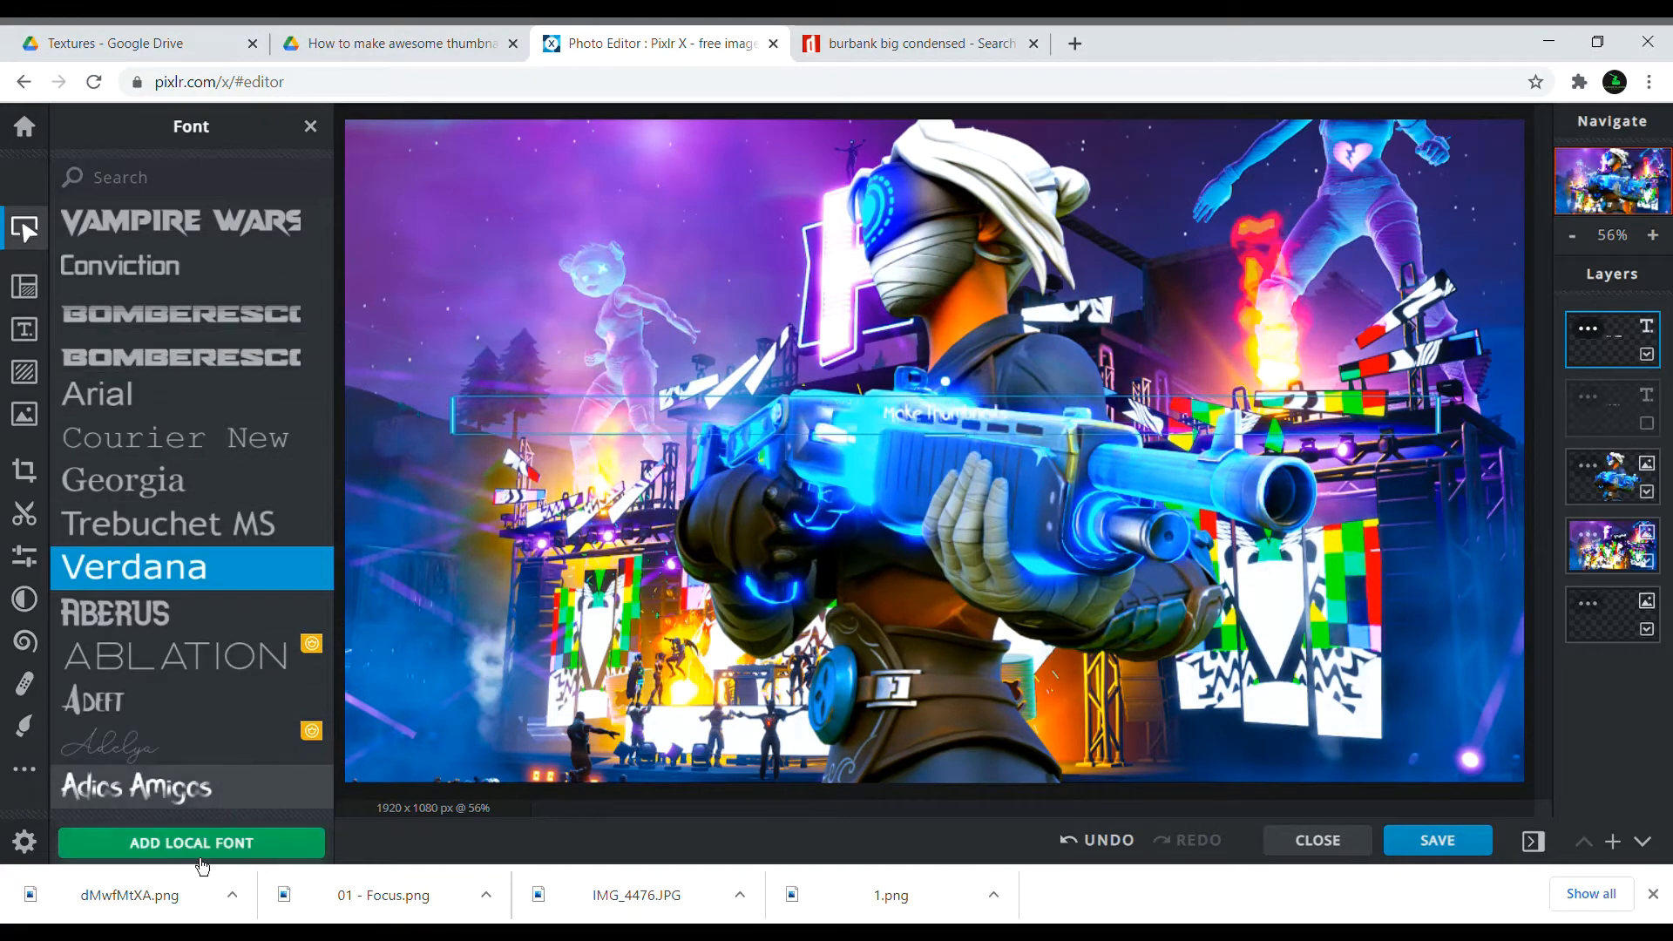
click(244, 843)
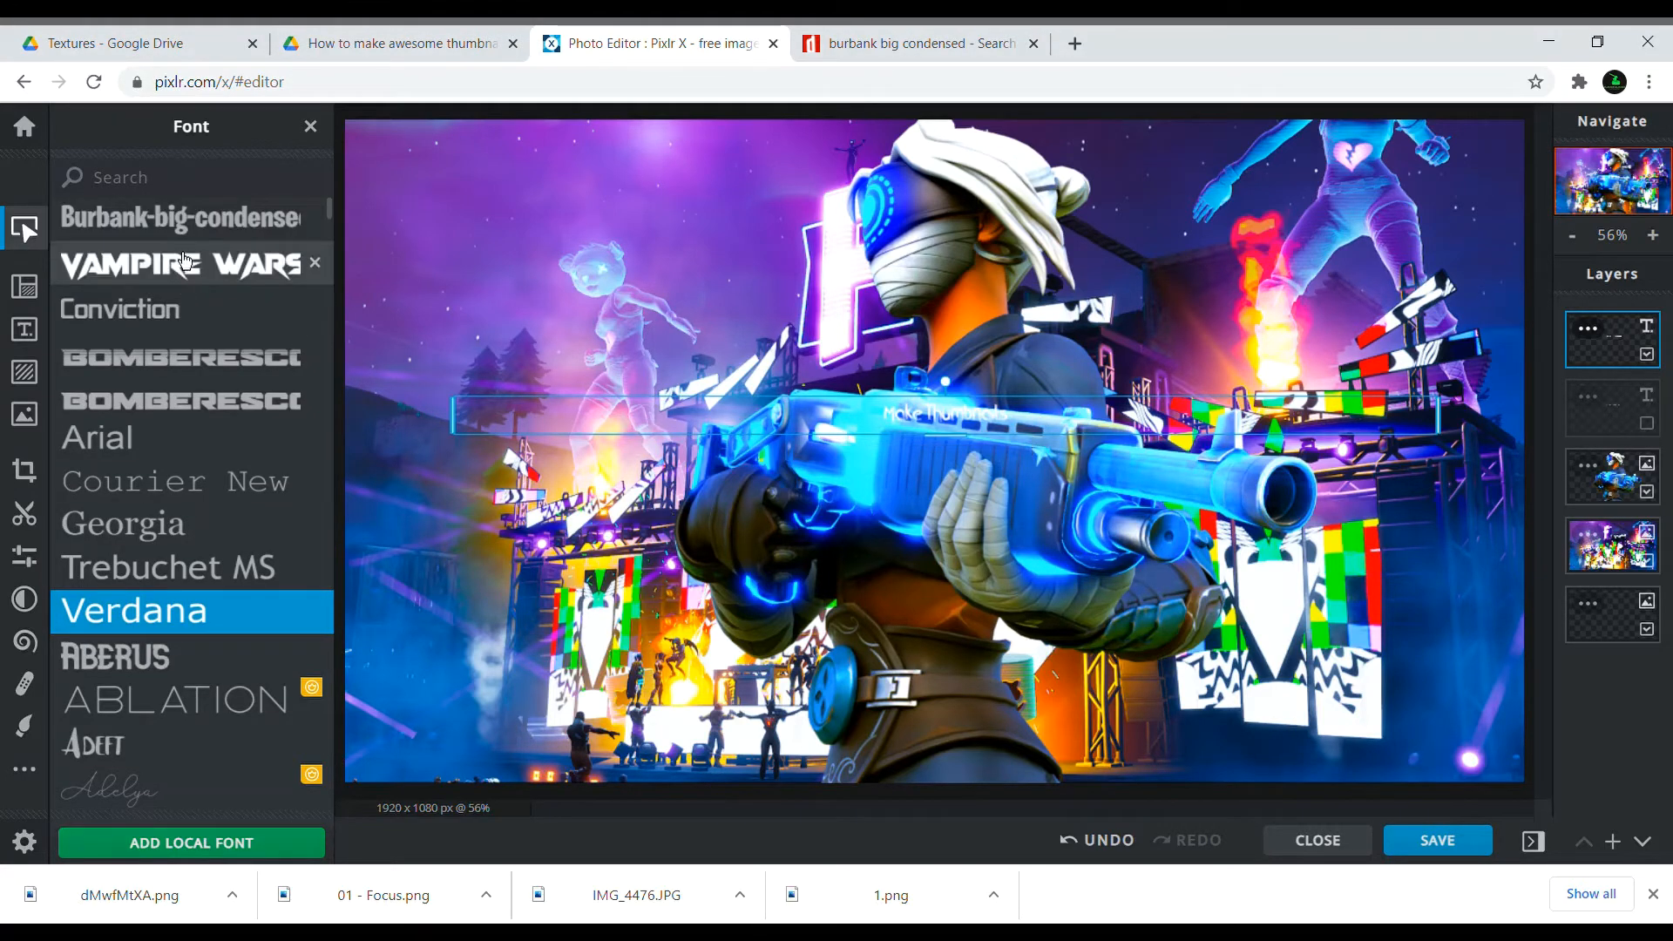
click(183, 217)
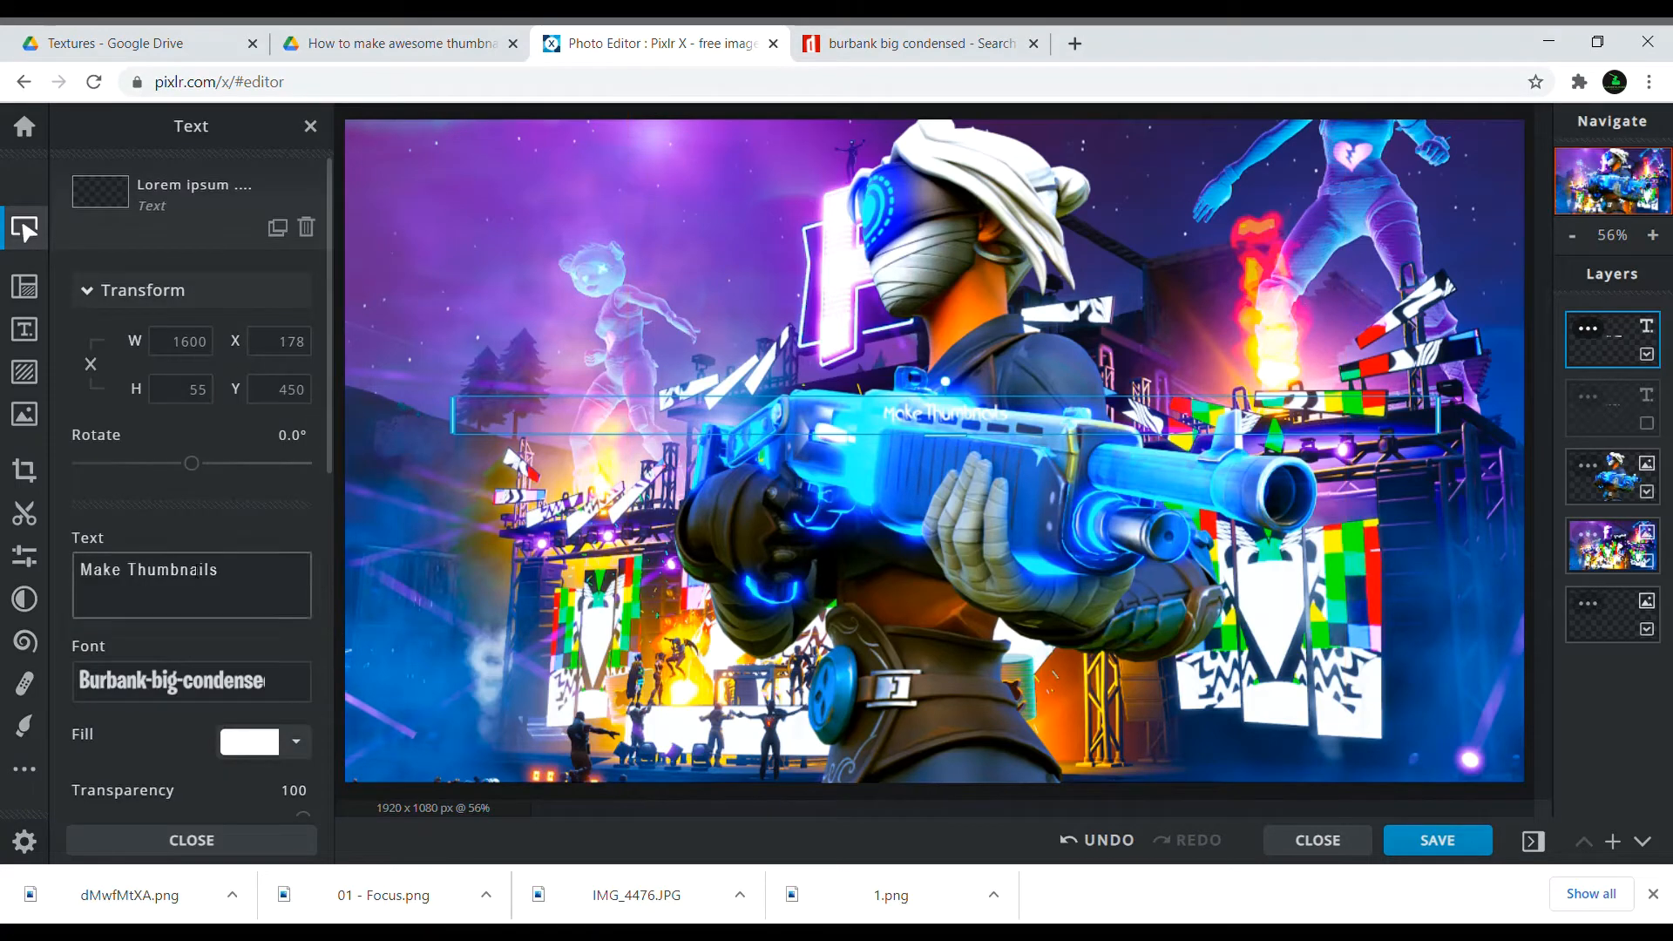
click(171, 679)
click(159, 233)
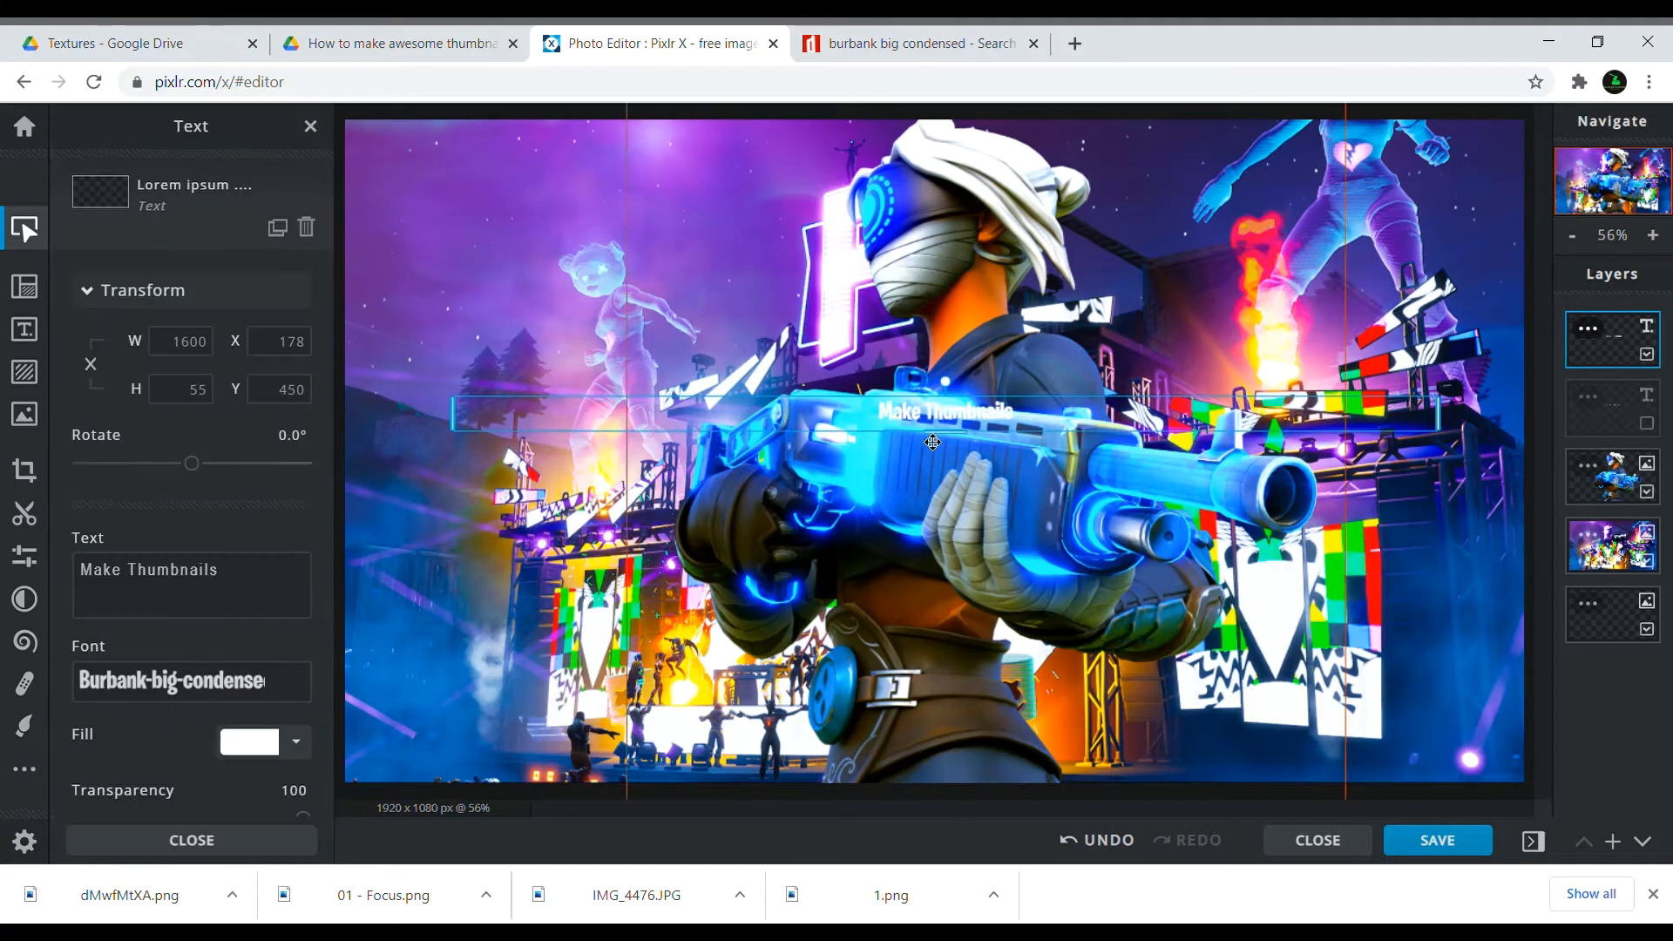
Enlarge the "Make Thumbnails" text, move it to the upper half of the canvas, and set its size to 355
drag(946, 432, 946, 633)
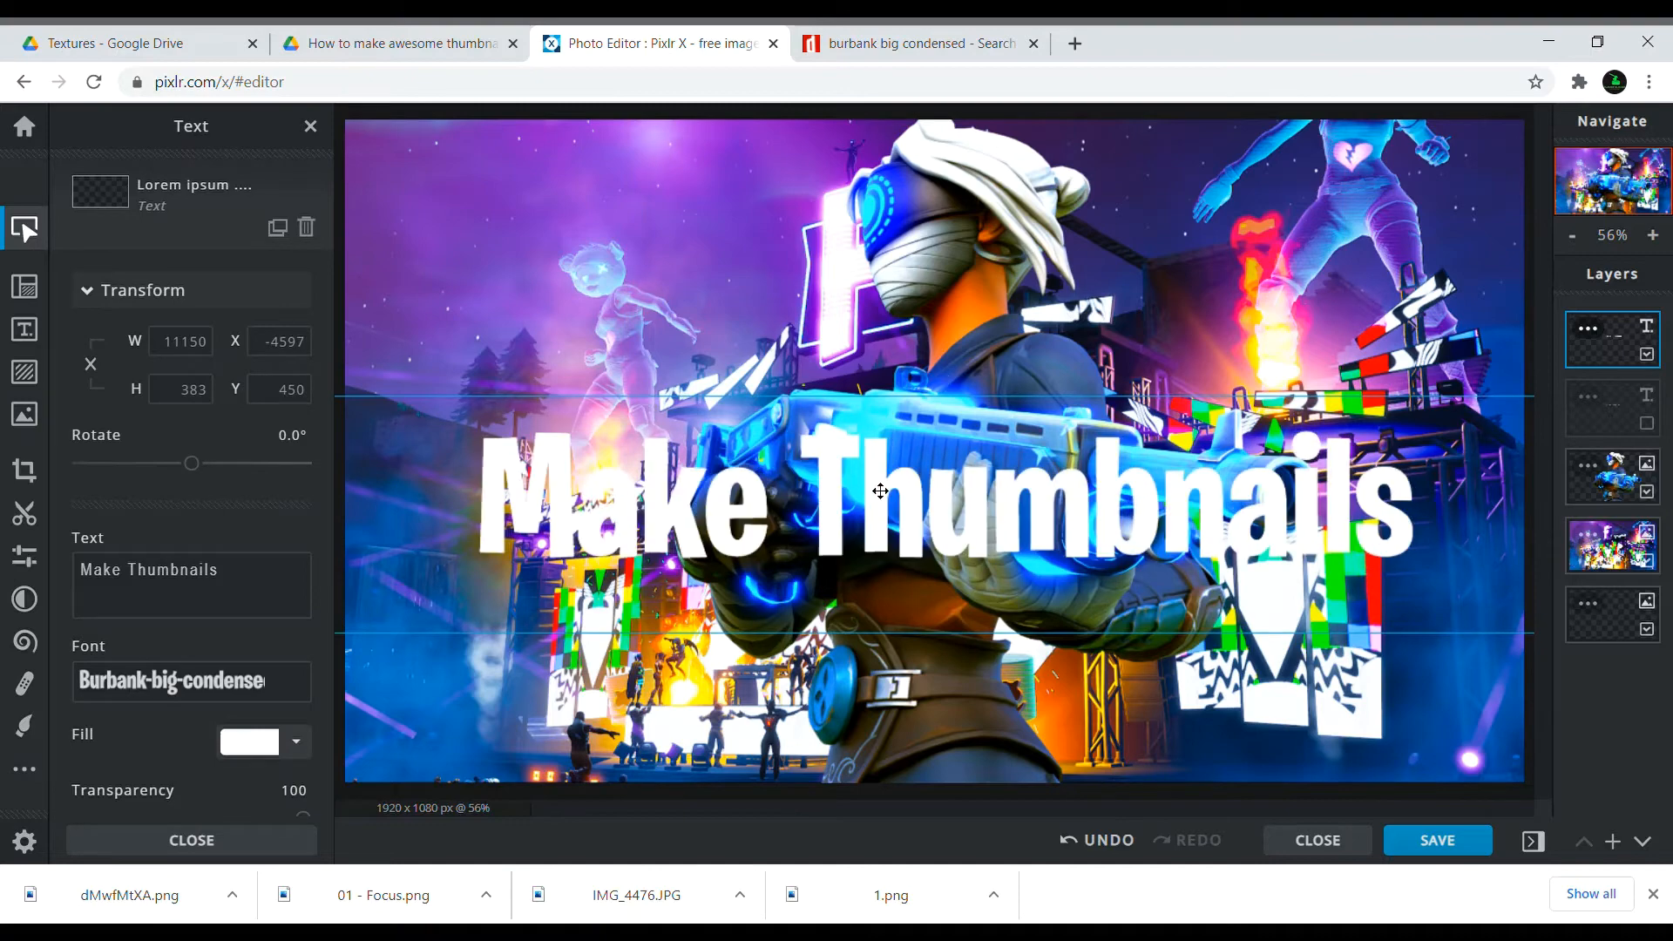
drag(880, 491, 904, 308)
scroll(175, 584, down, 4)
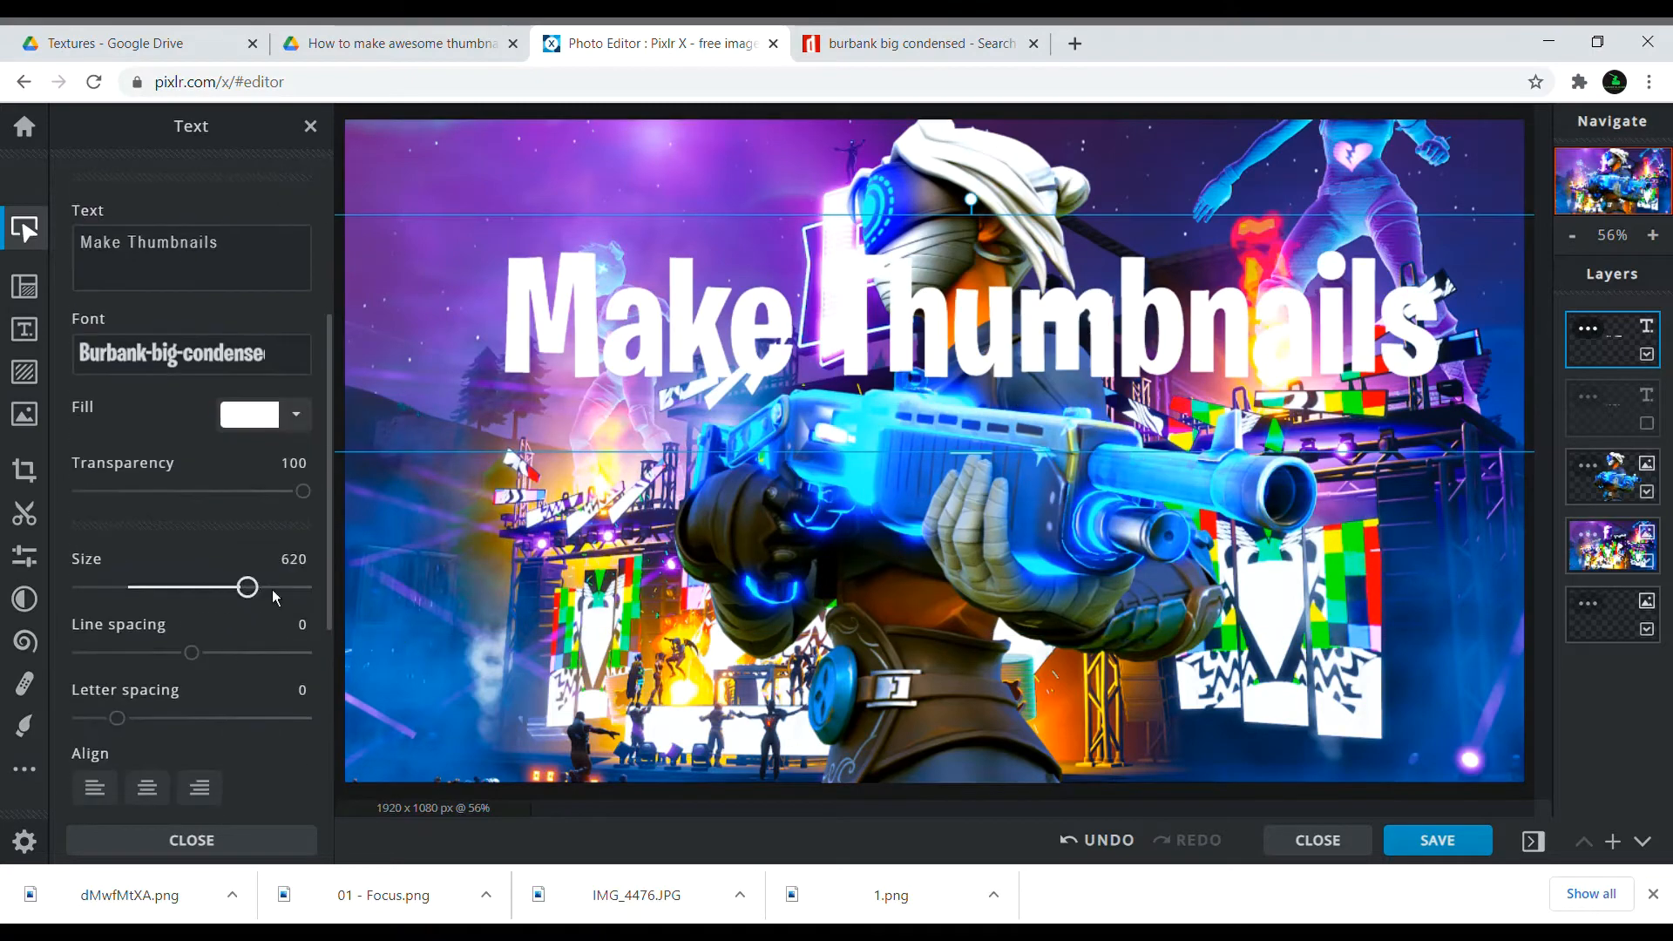
drag(277, 603, 219, 601)
Break the text into two lines with "Make" above "Thumbnails"
double_click(798, 377)
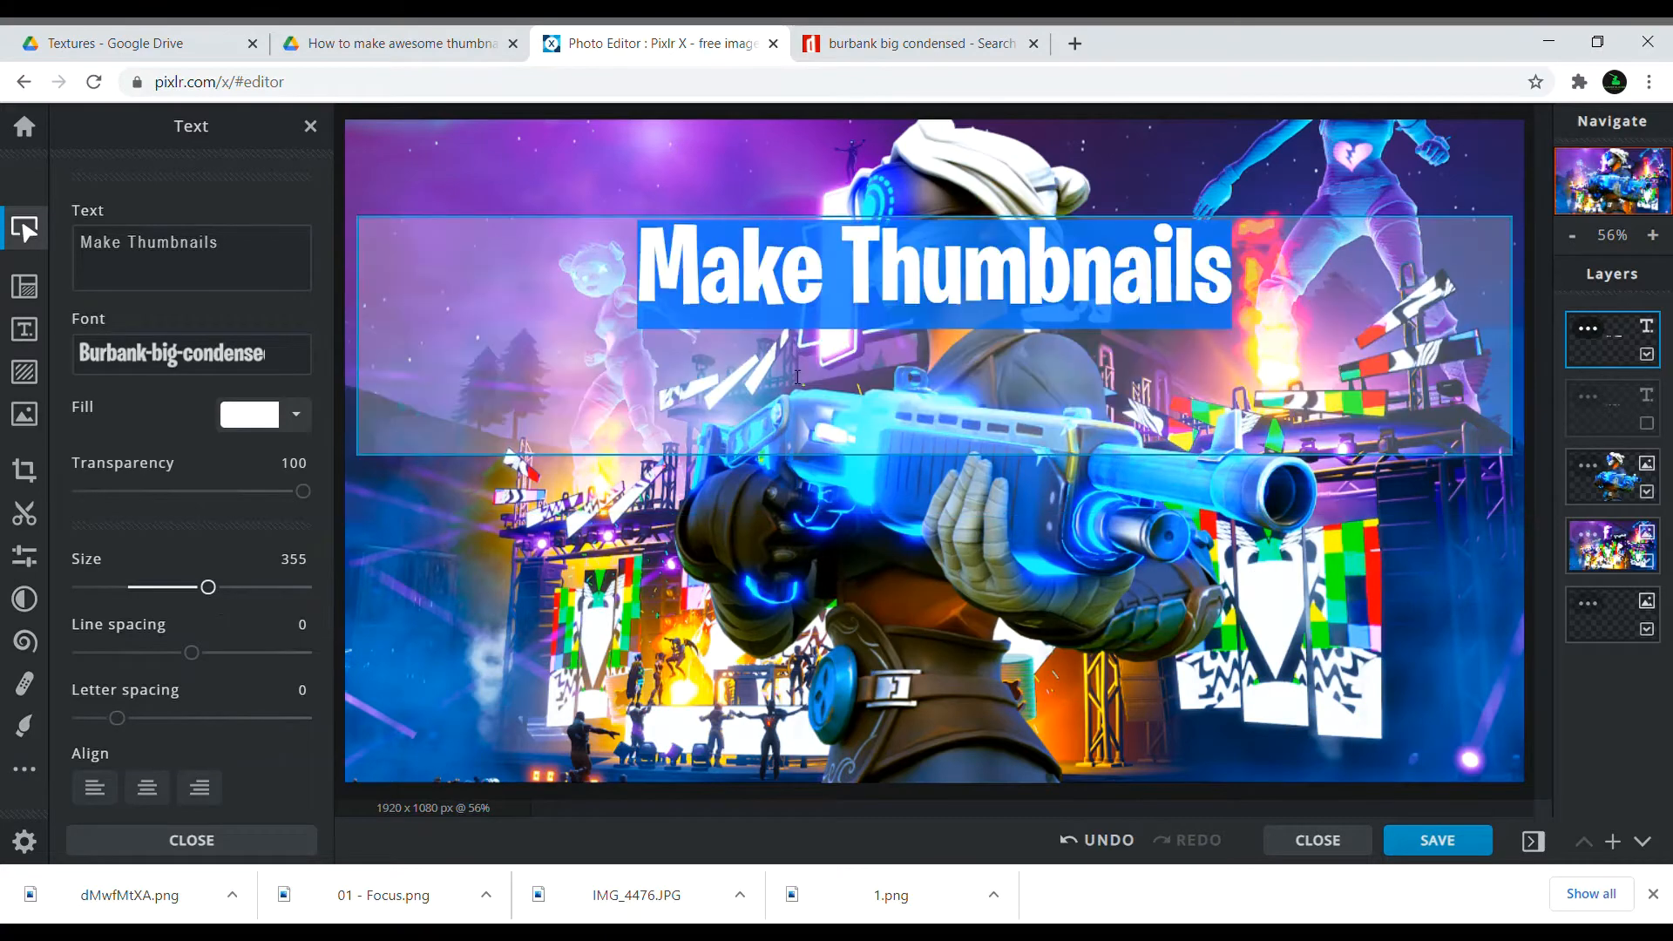
click(843, 280)
key(Return)
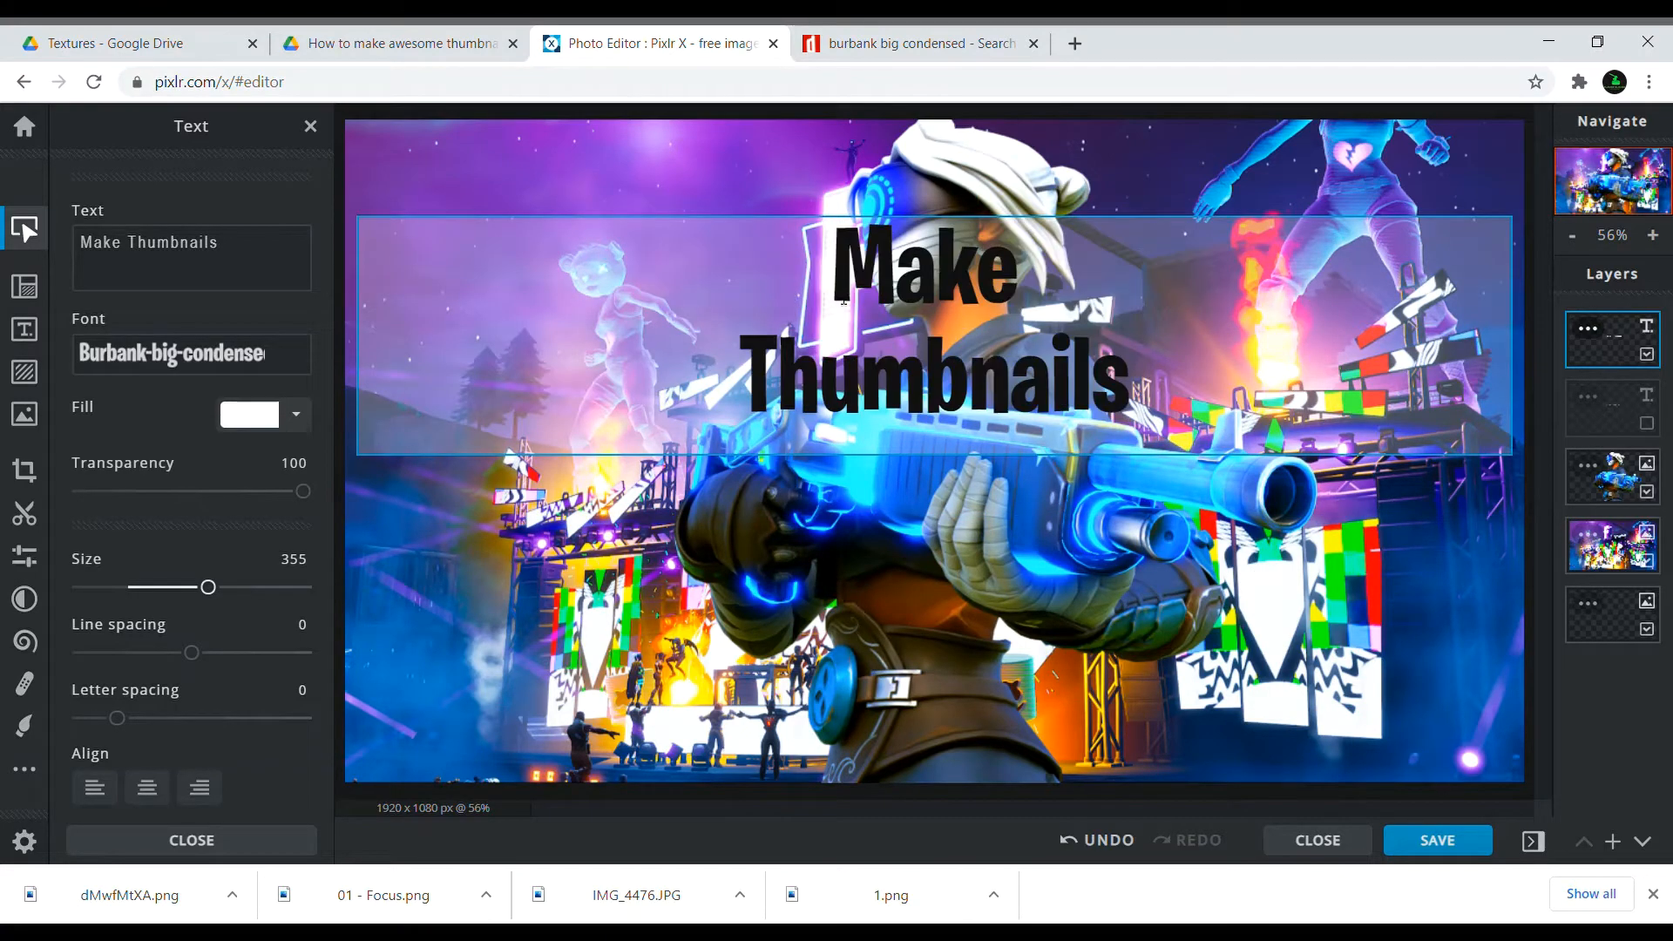
click(841, 243)
Move the two-line text to the left half of the canvas at Y 70 and the character render right to X 762
drag(981, 478, 771, 460)
click(935, 173)
drag(934, 173, 1121, 174)
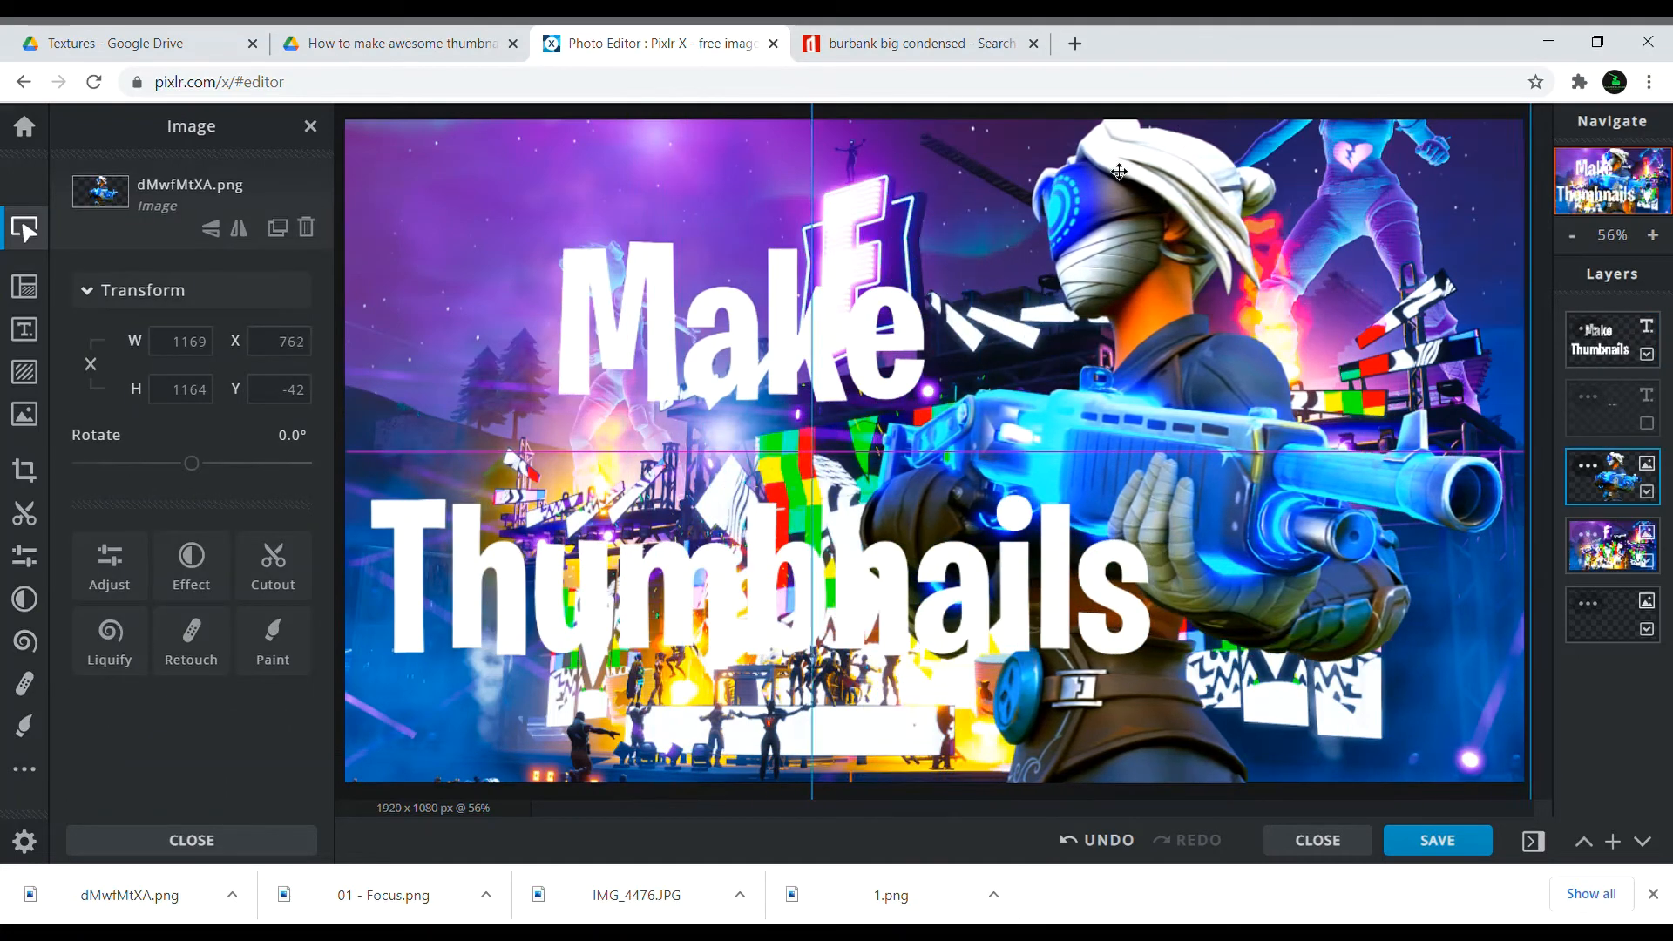
drag(730, 352, 730, 318)
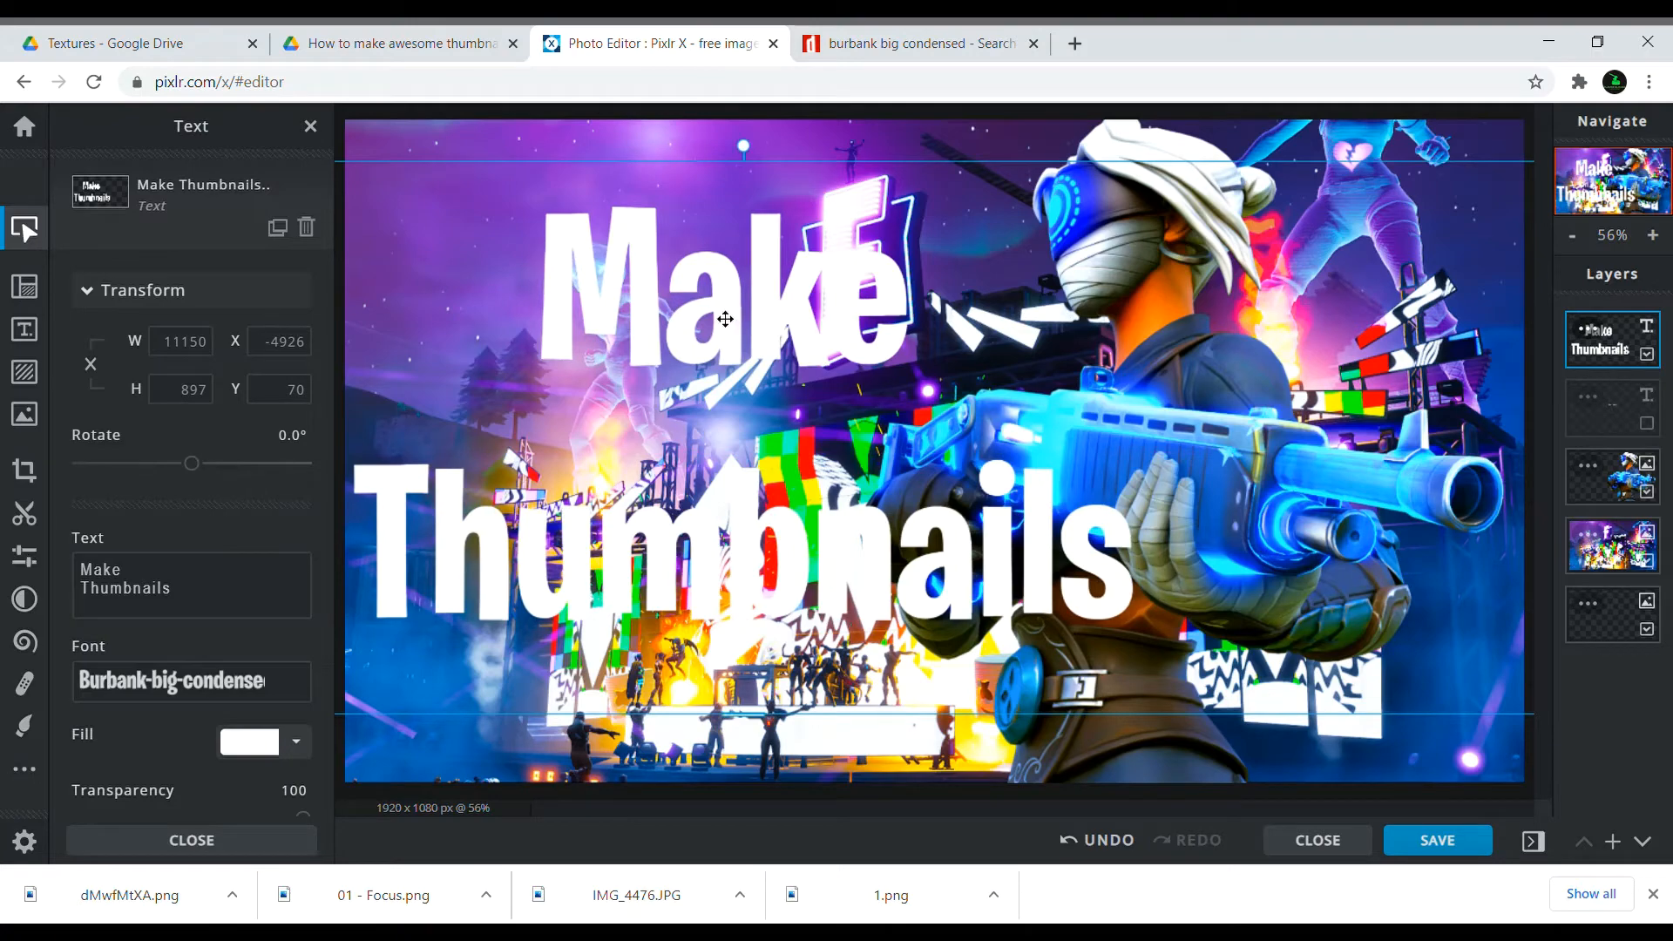
Try blue fills for the "Make Thumbnails" text and settle on cyan #3CFFFF sampled from the gun's glow
click(259, 743)
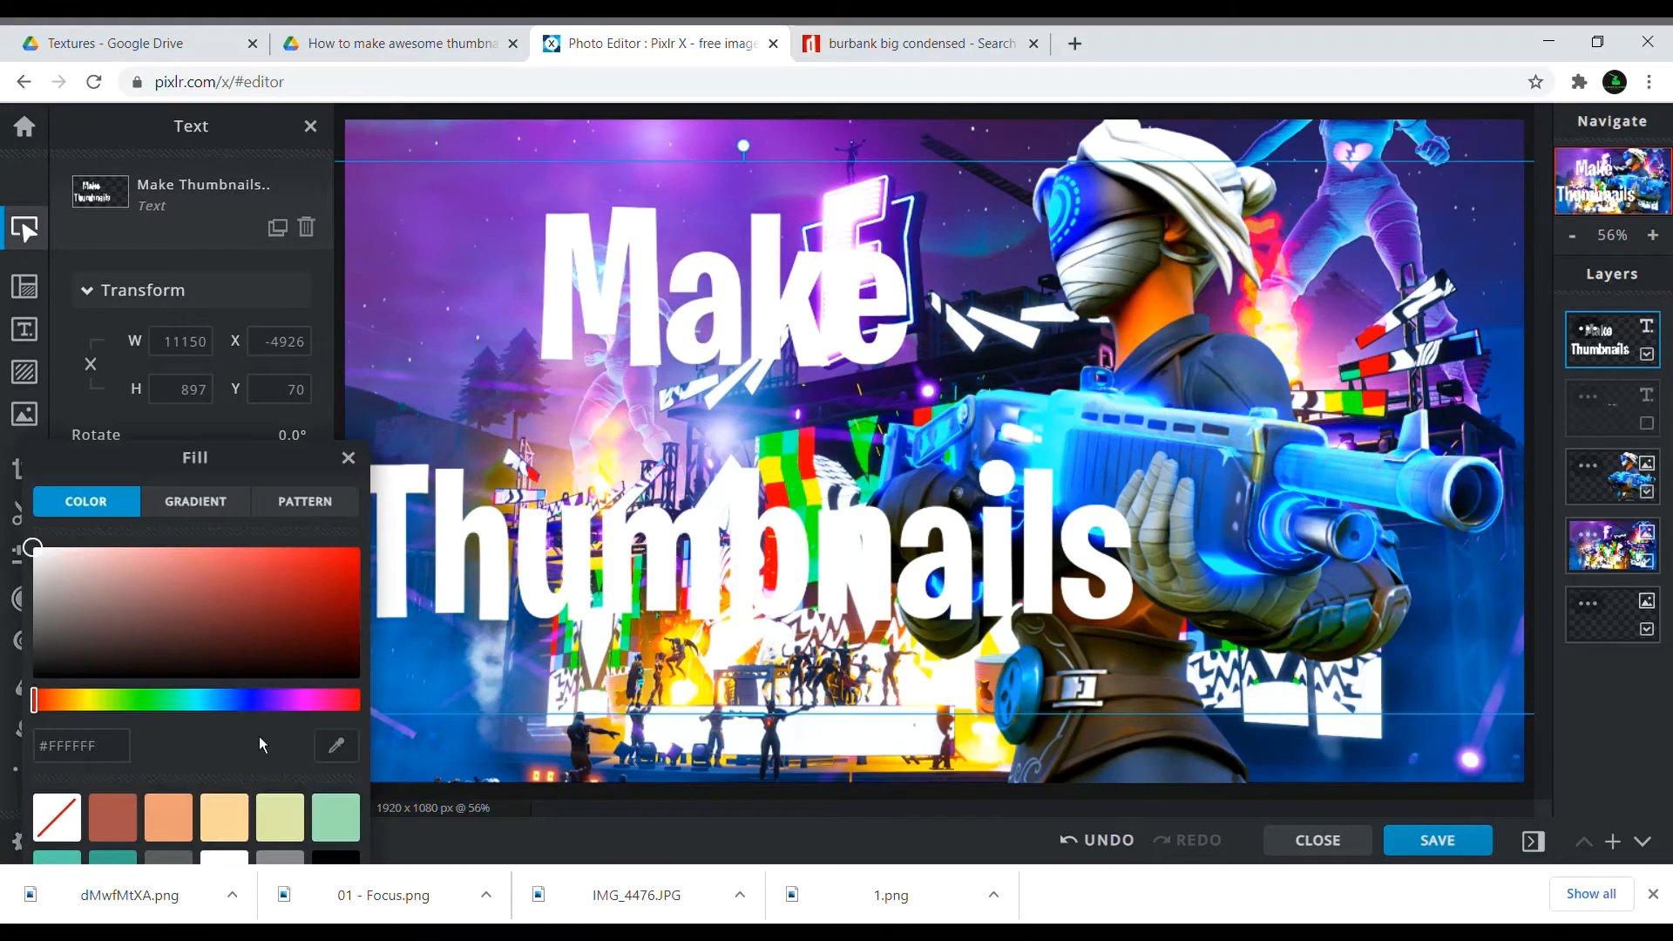
drag(295, 591, 359, 559)
drag(283, 700, 225, 715)
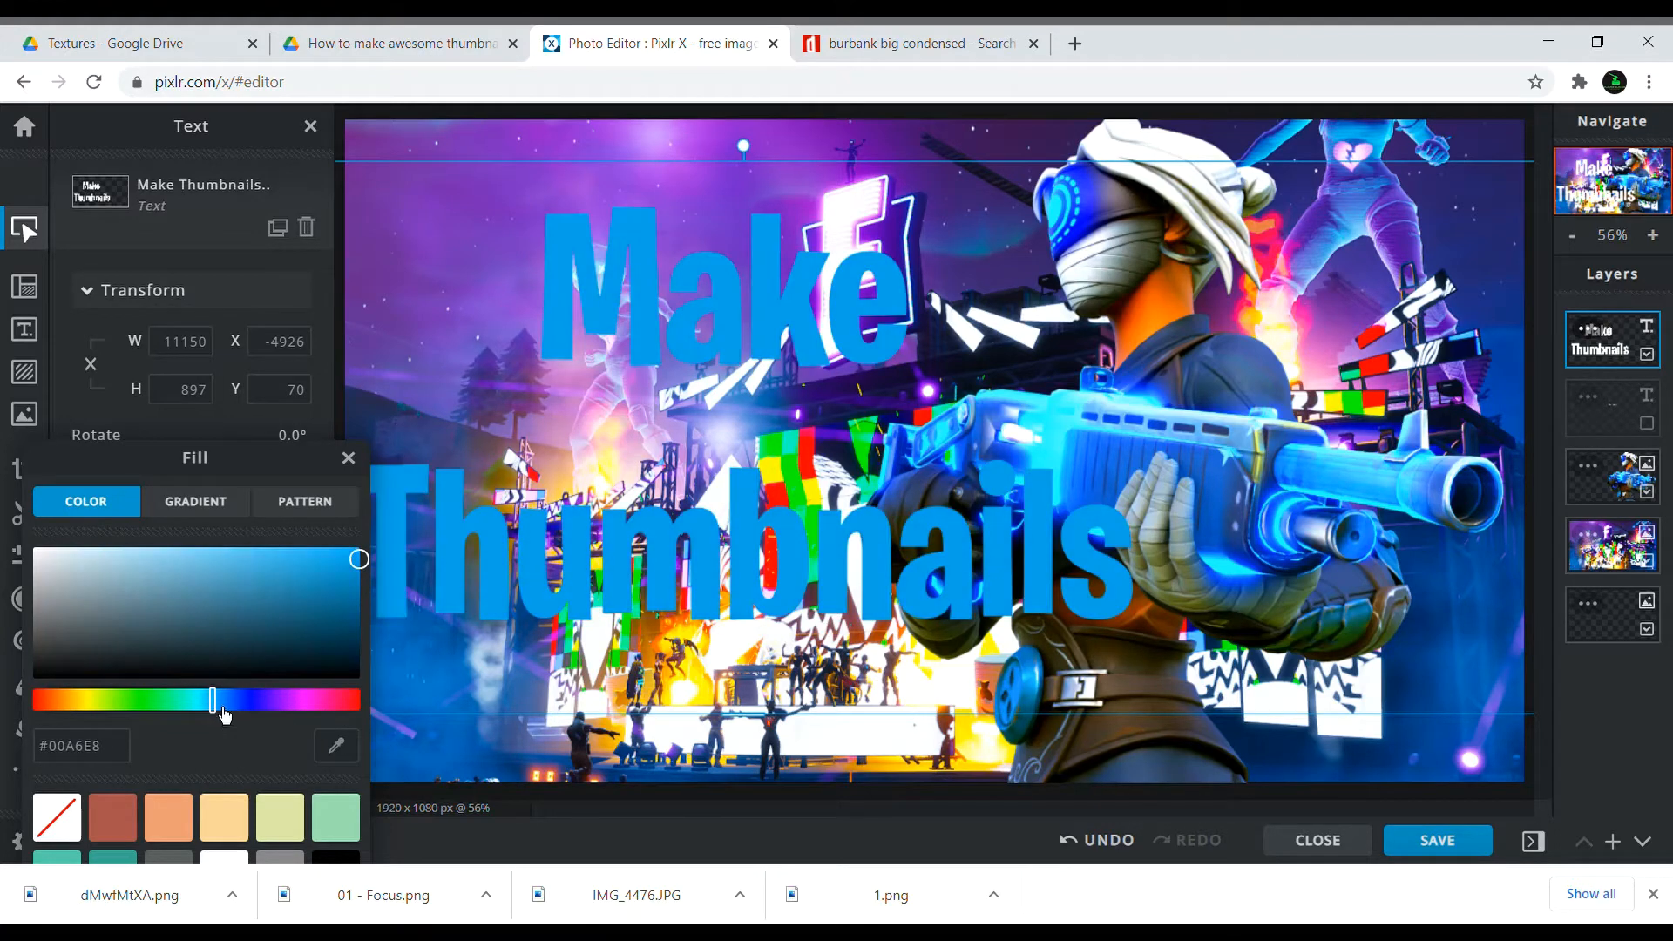
drag(310, 598, 341, 563)
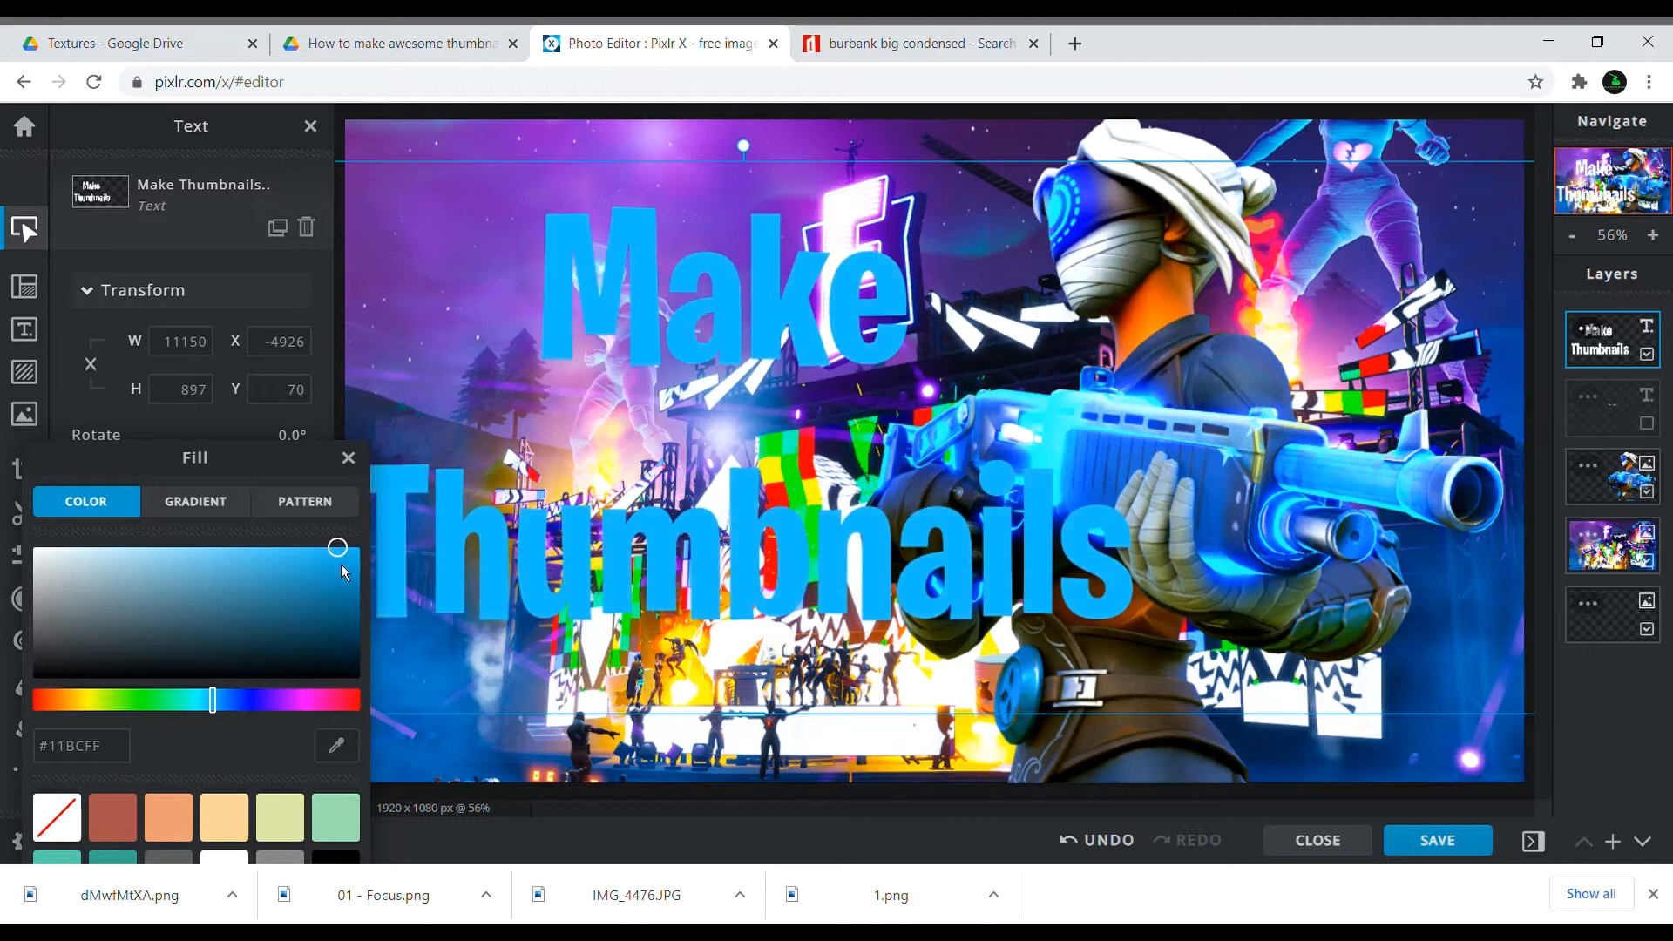
click(337, 747)
click(1053, 472)
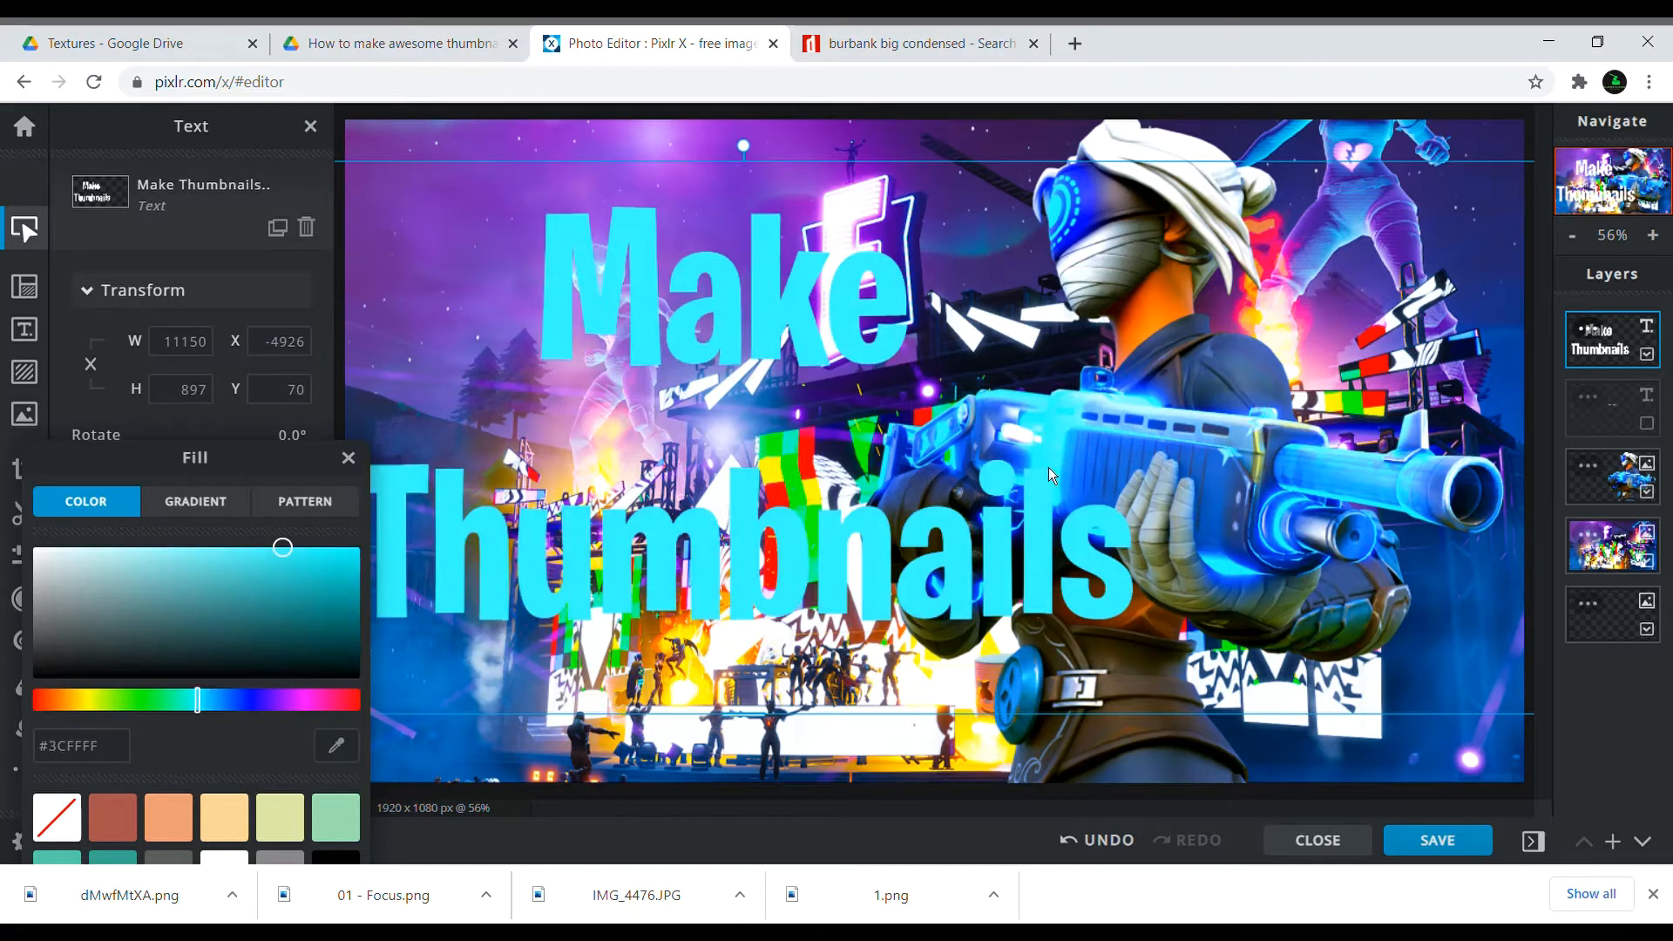
click(917, 645)
click(918, 645)
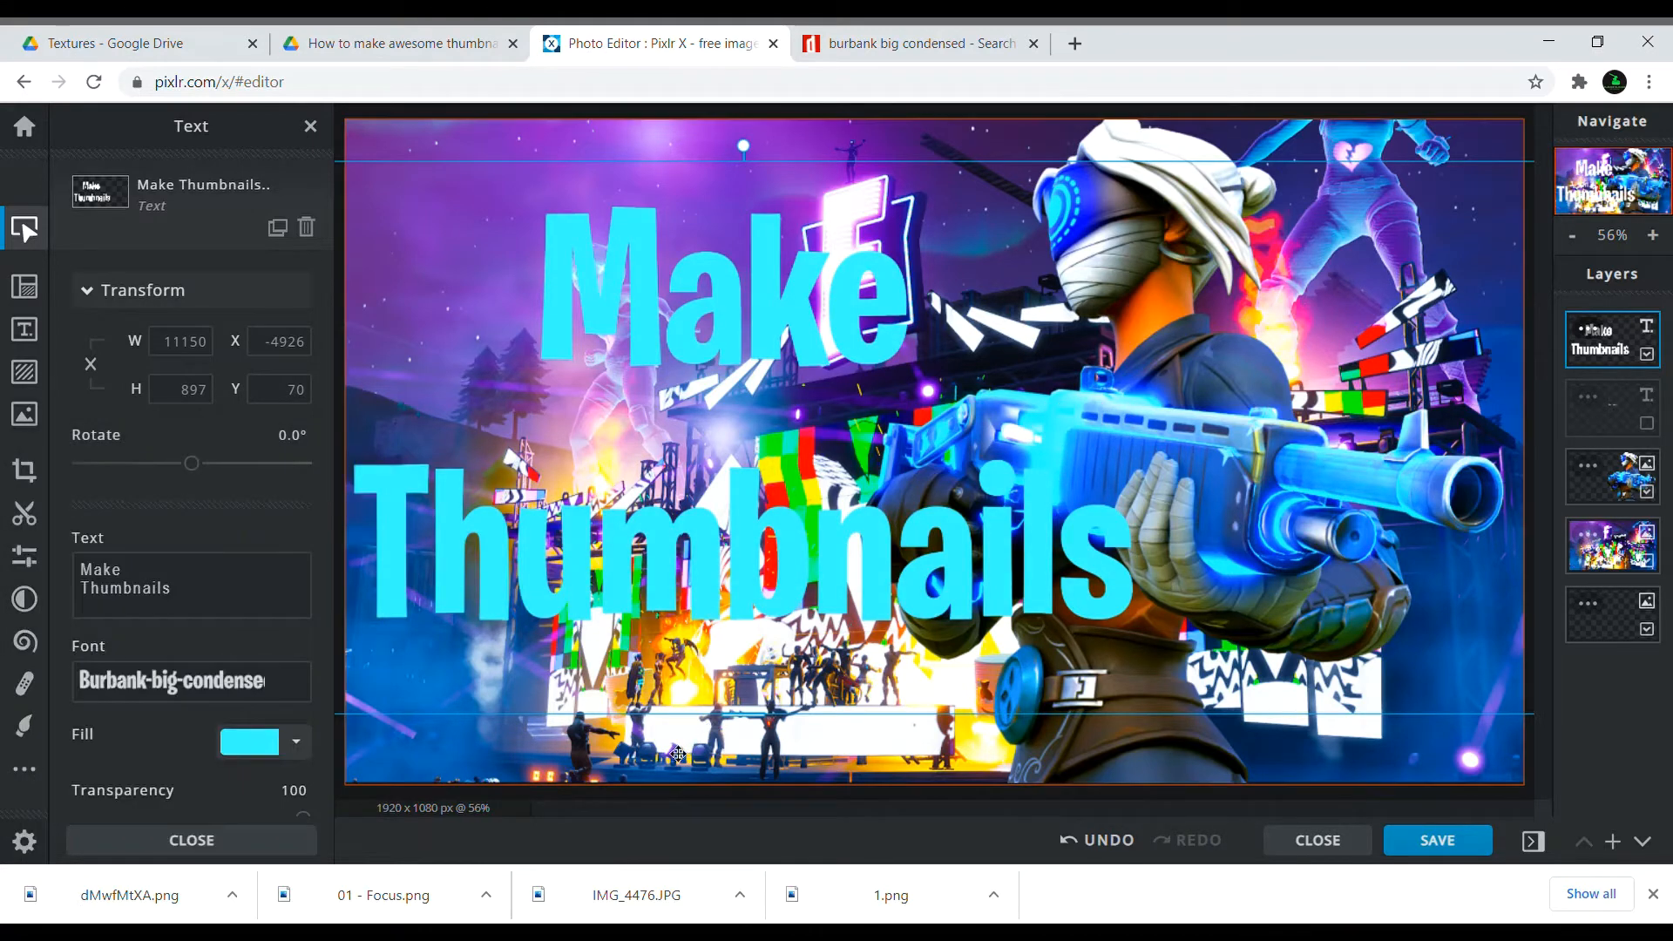
Turn on the outline for the cyan "Make Thumbnails" text
drag(1089, 539, 1077, 537)
drag(926, 566, 947, 582)
scroll(340, 623, down, 1)
scroll(239, 624, down, 6)
scroll(235, 601, up, 3)
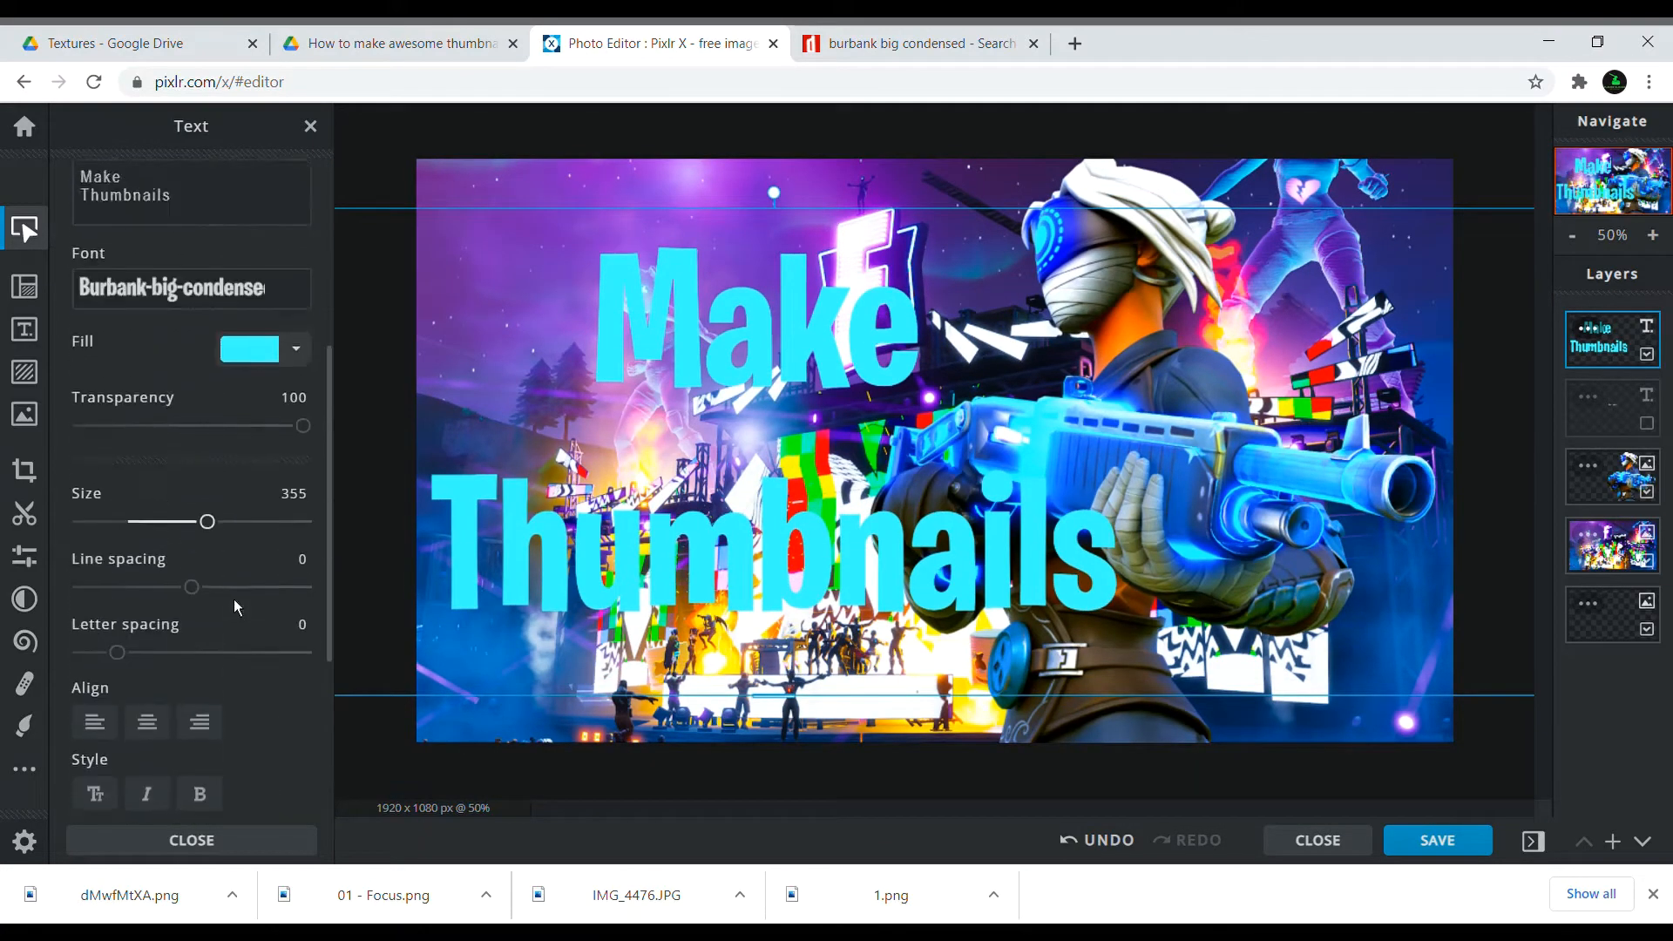
scroll(235, 602, down, 3)
click(281, 669)
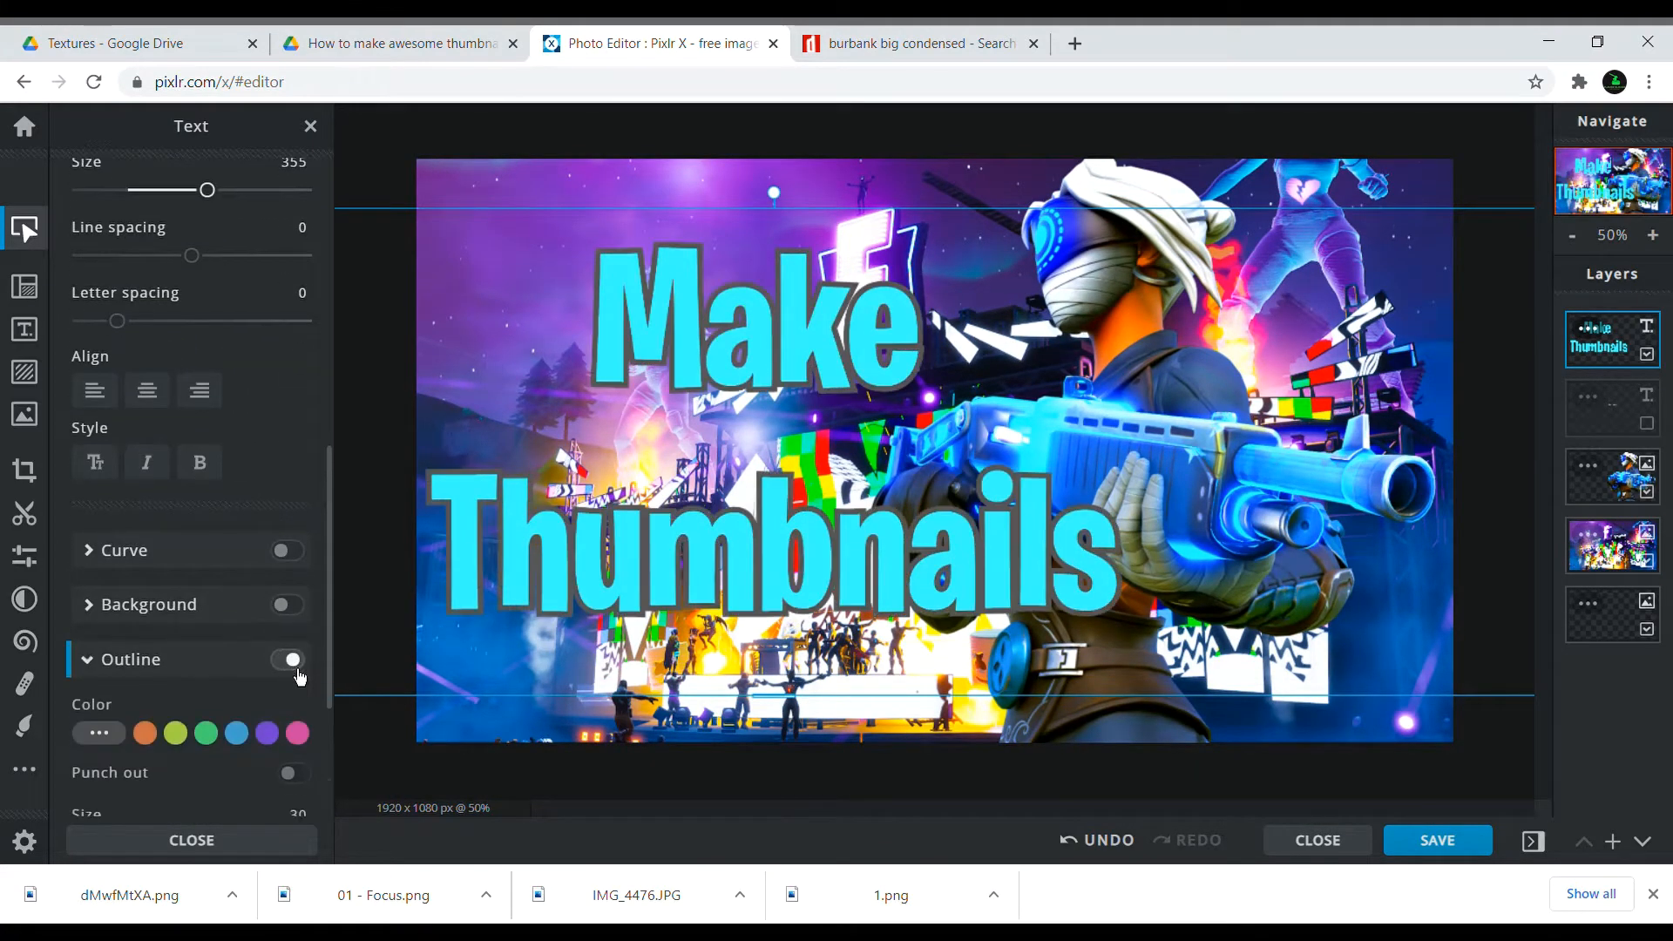
Set the outline colour of the "Make Thumbnails" text to the preset light blue and deselect the text
scroll(288, 664, down, 3)
click(236, 464)
click(244, 470)
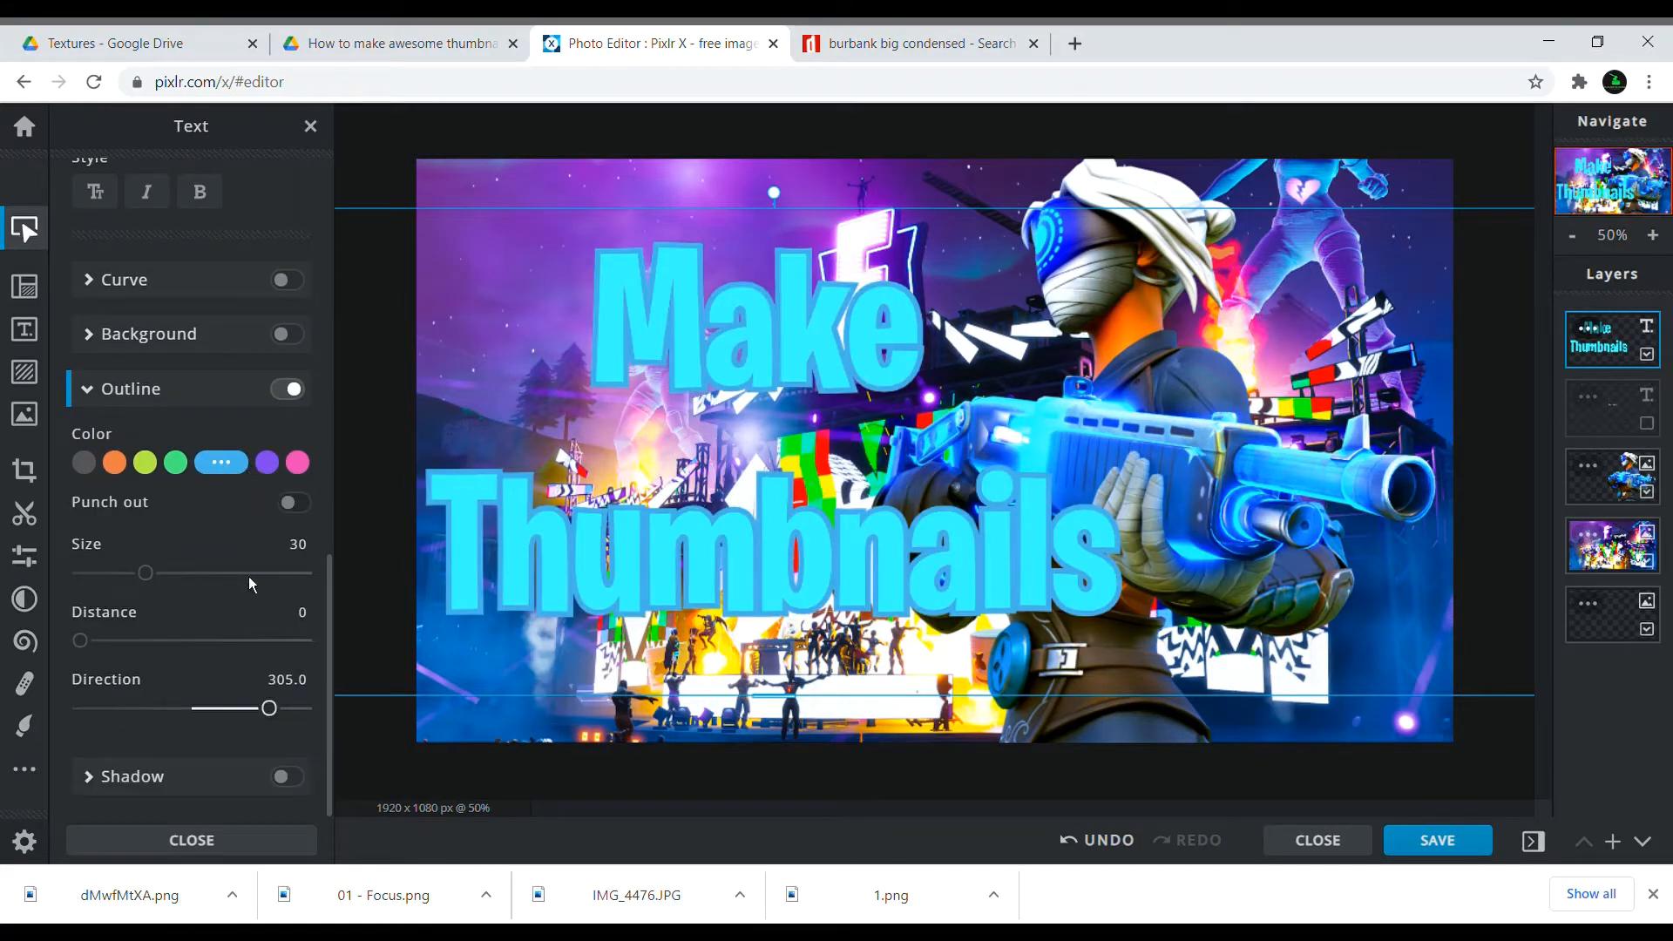
click(668, 157)
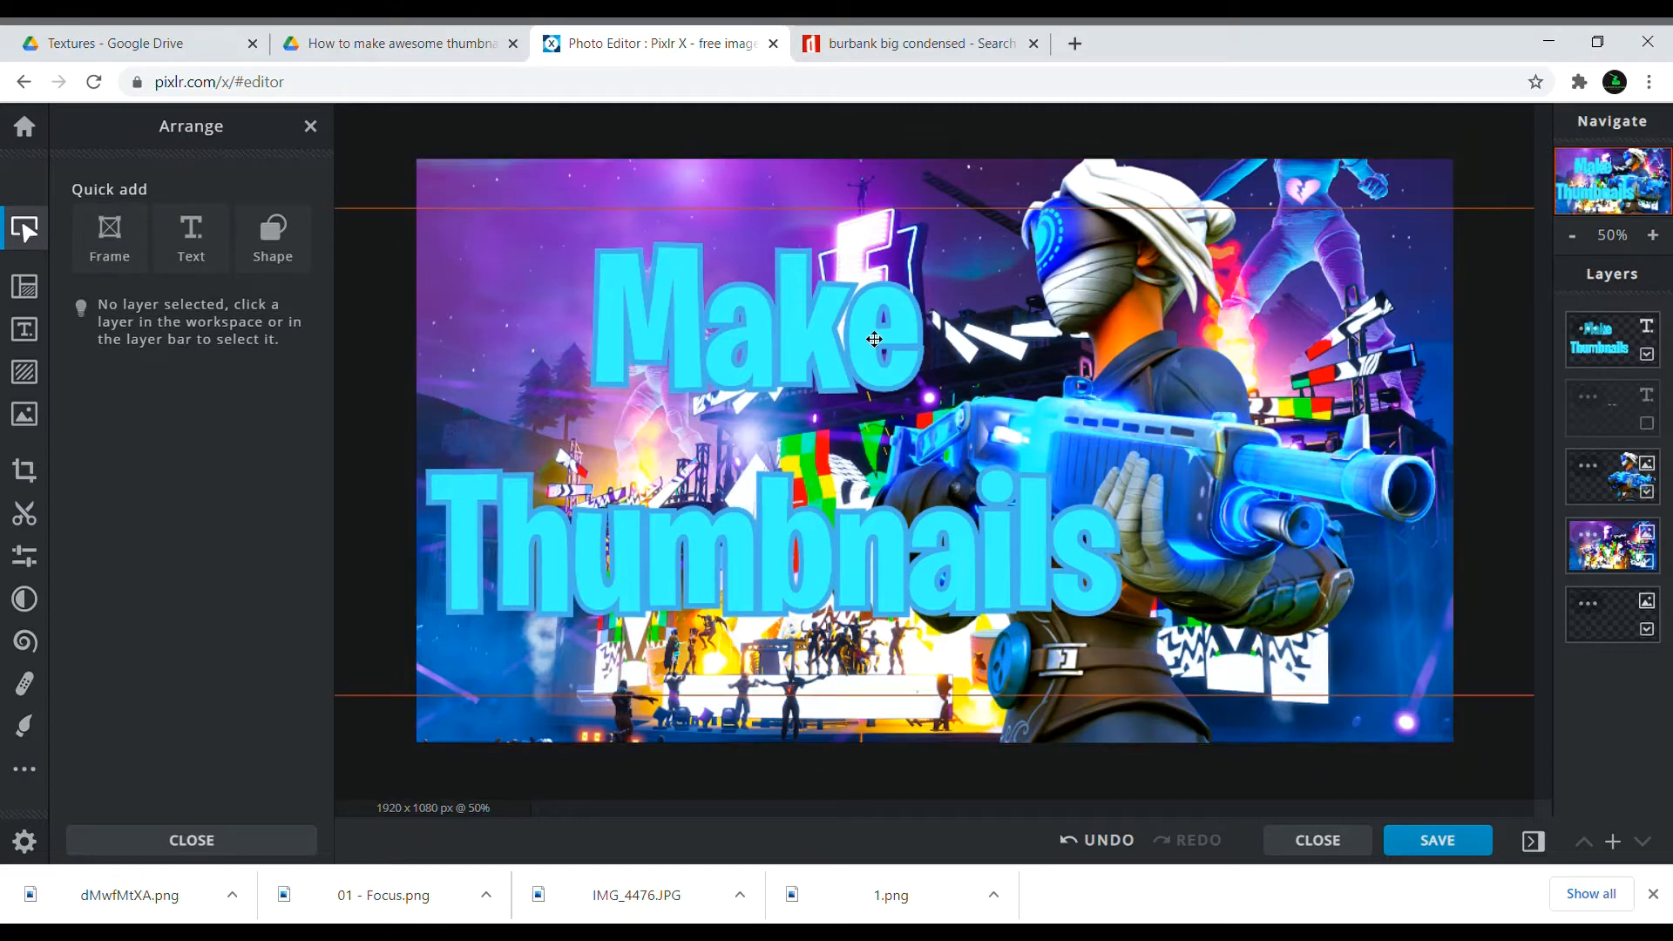
scroll(874, 339, up, 1)
scroll(864, 325, down, 1)
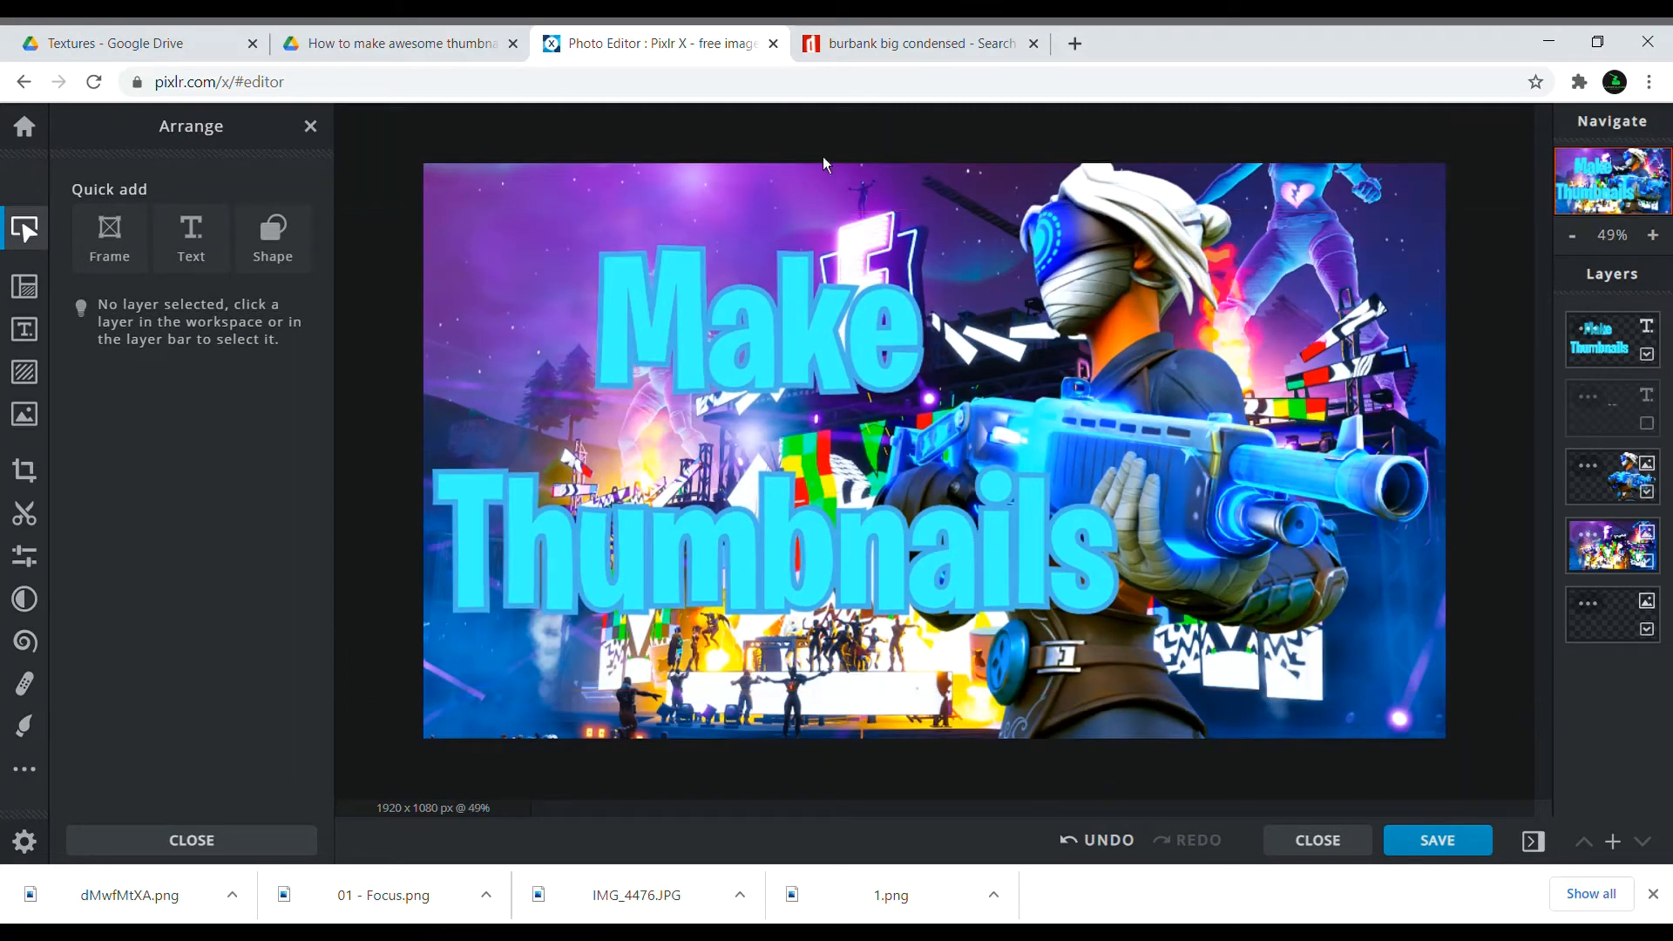
Add the dark orange-lit speckled overlay from the Weather element collection directly above the background image
click(627, 200)
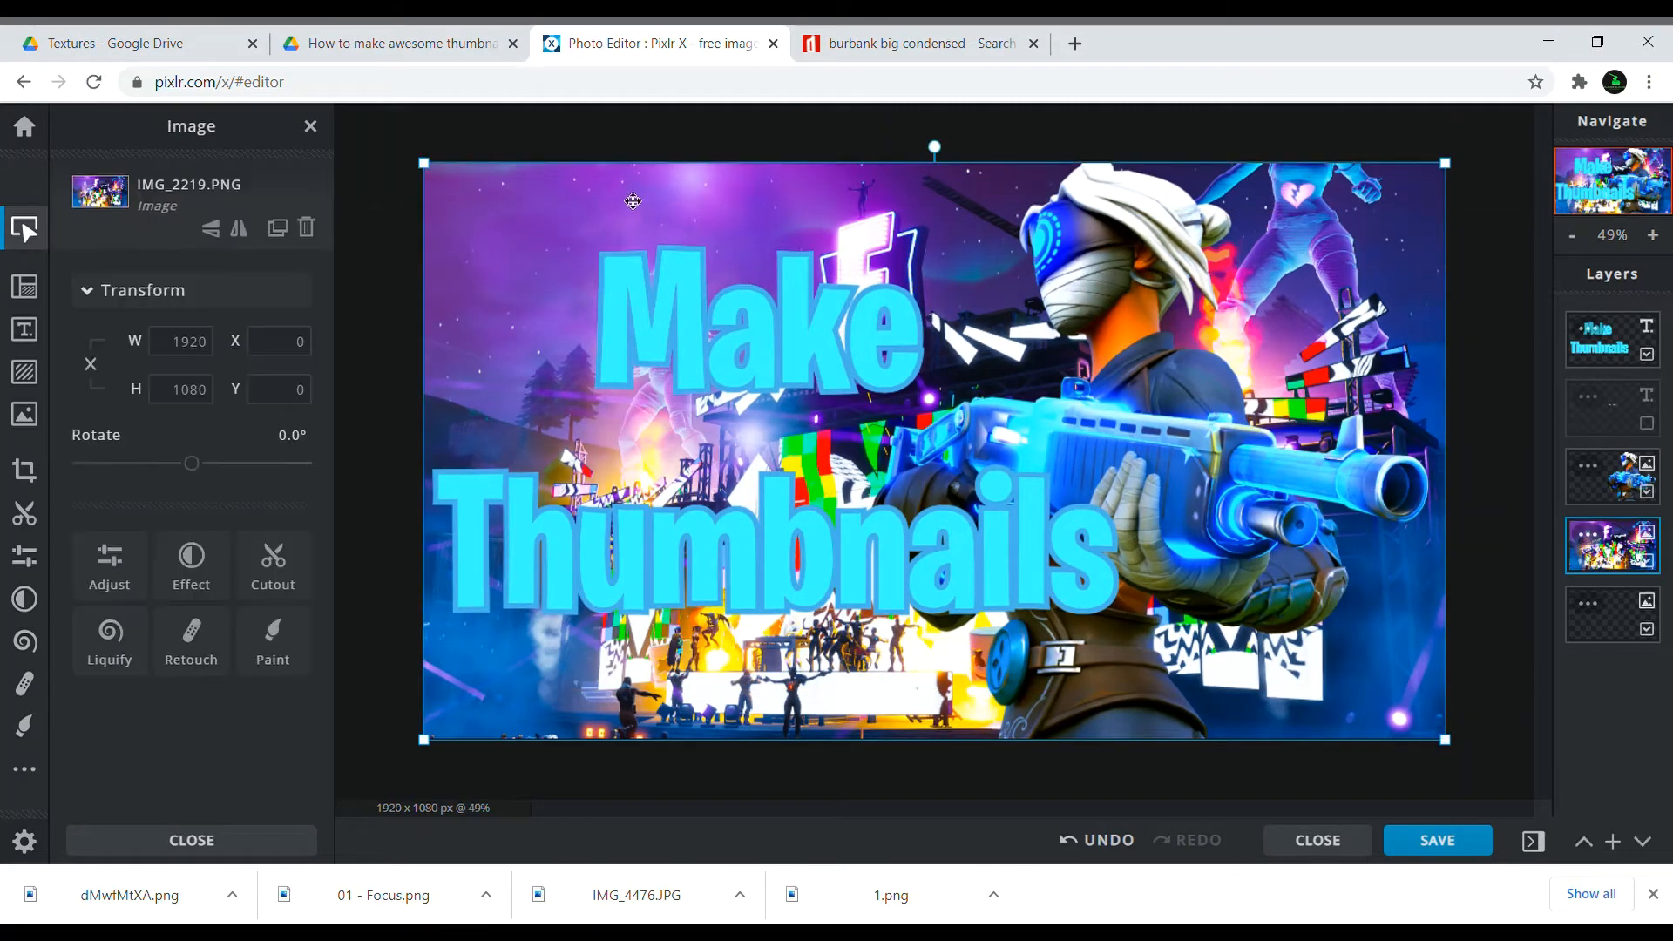
click(25, 372)
click(174, 277)
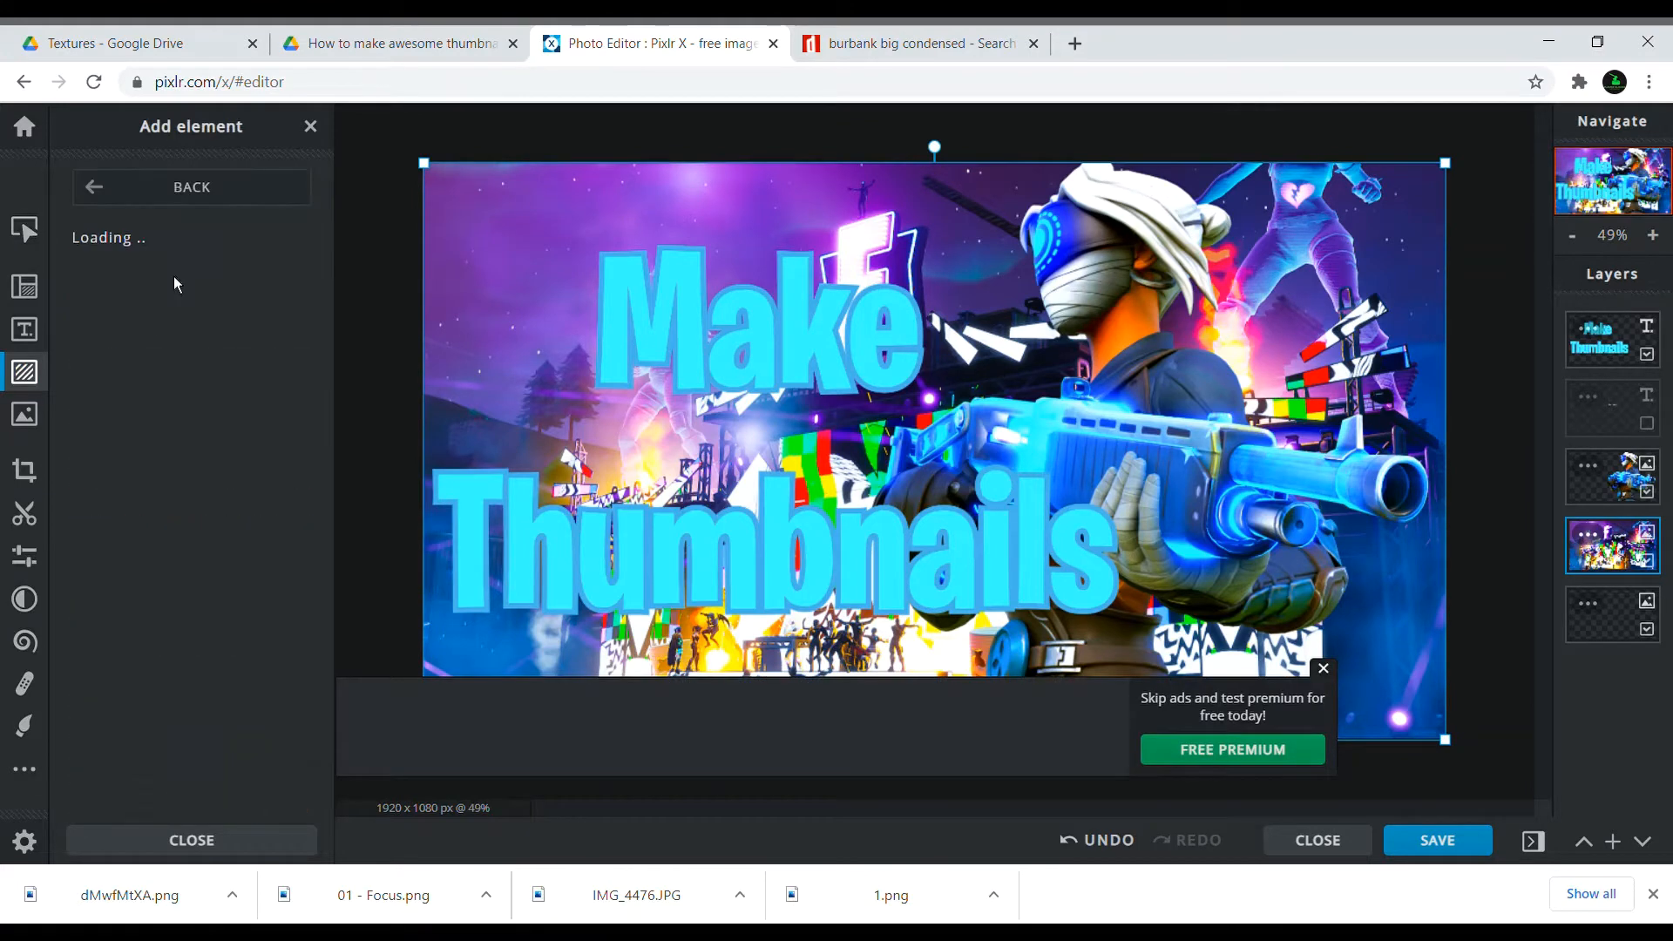
click(1324, 668)
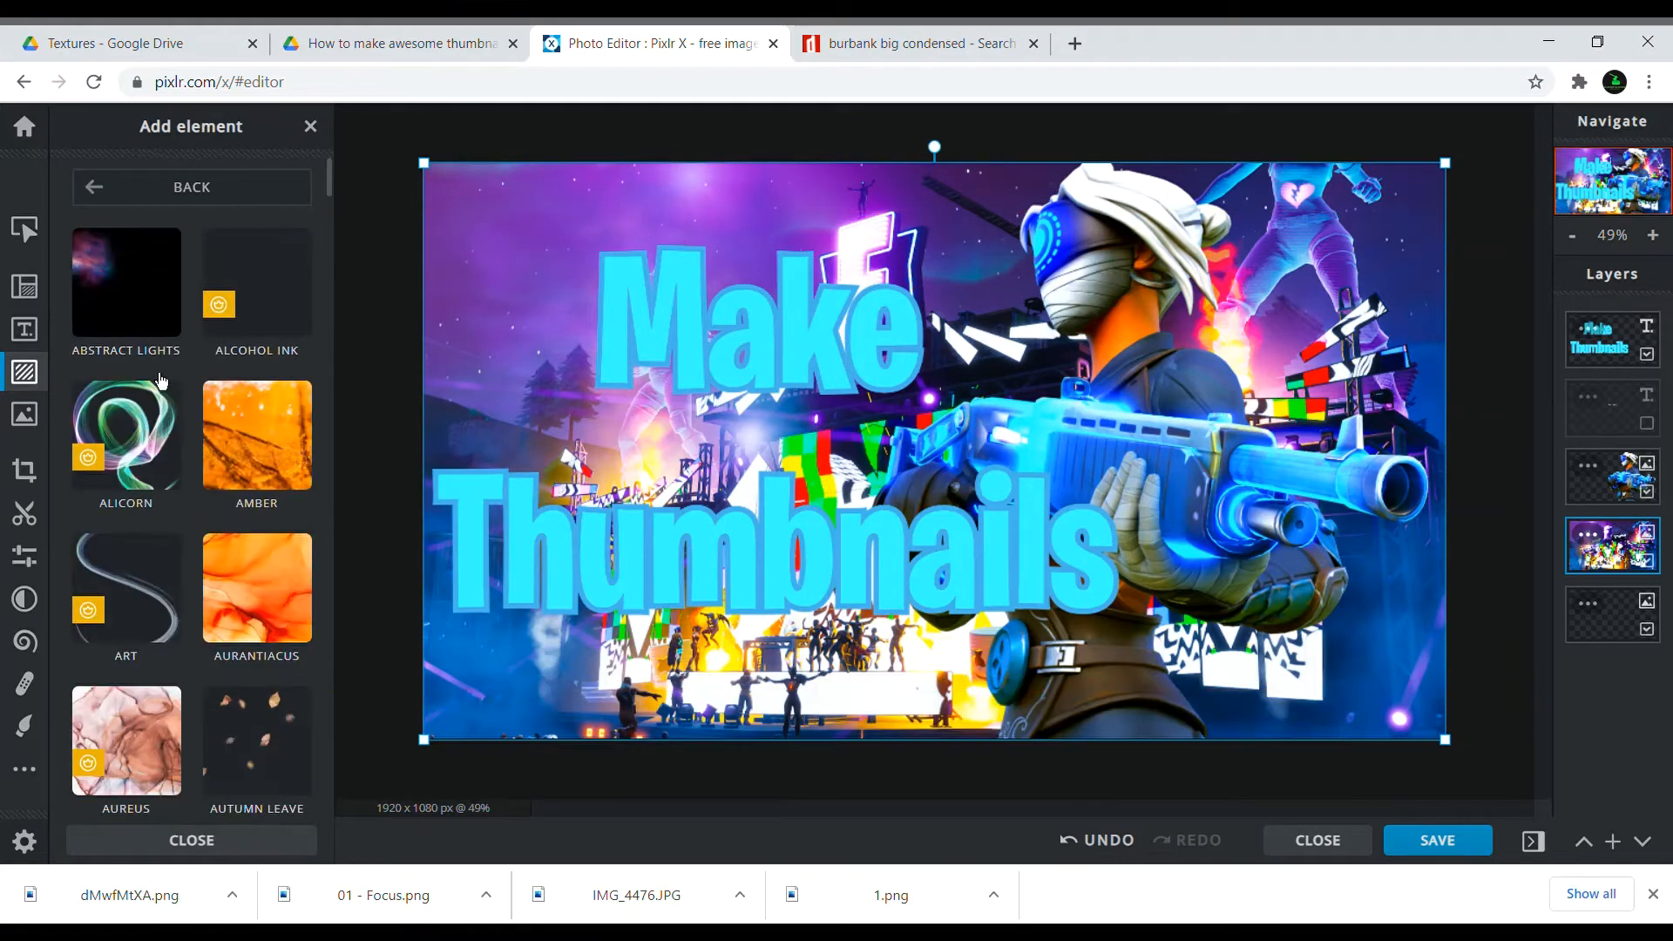
scroll(250, 635, down, 10)
scroll(250, 635, down, 15)
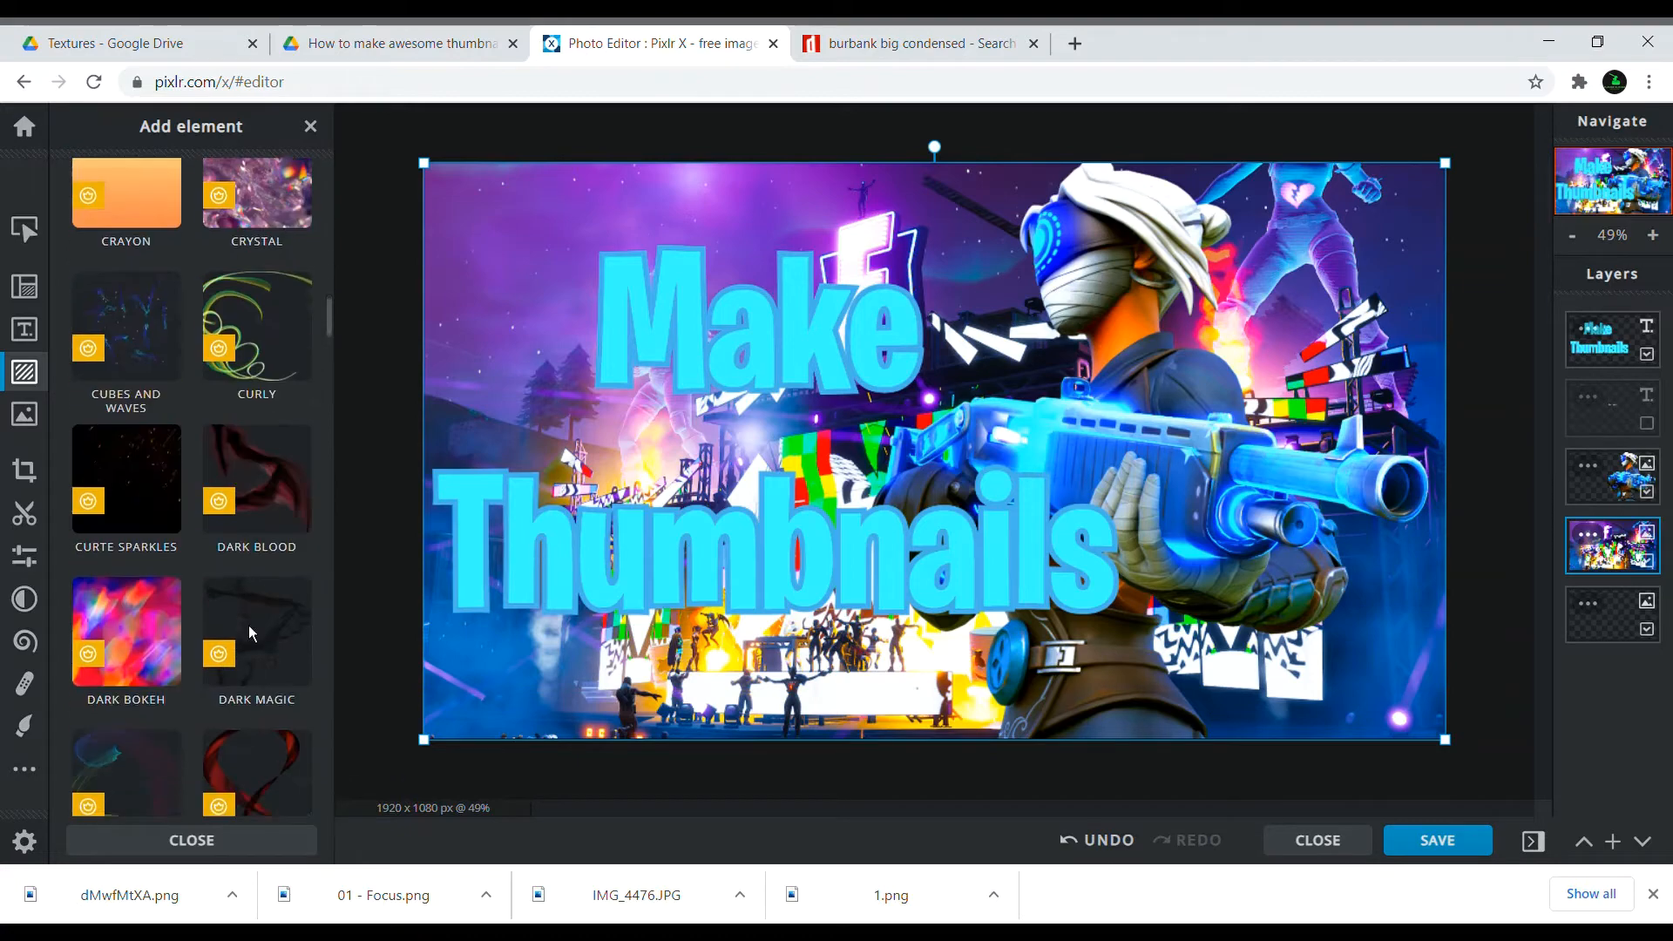
scroll(250, 634, down, 15)
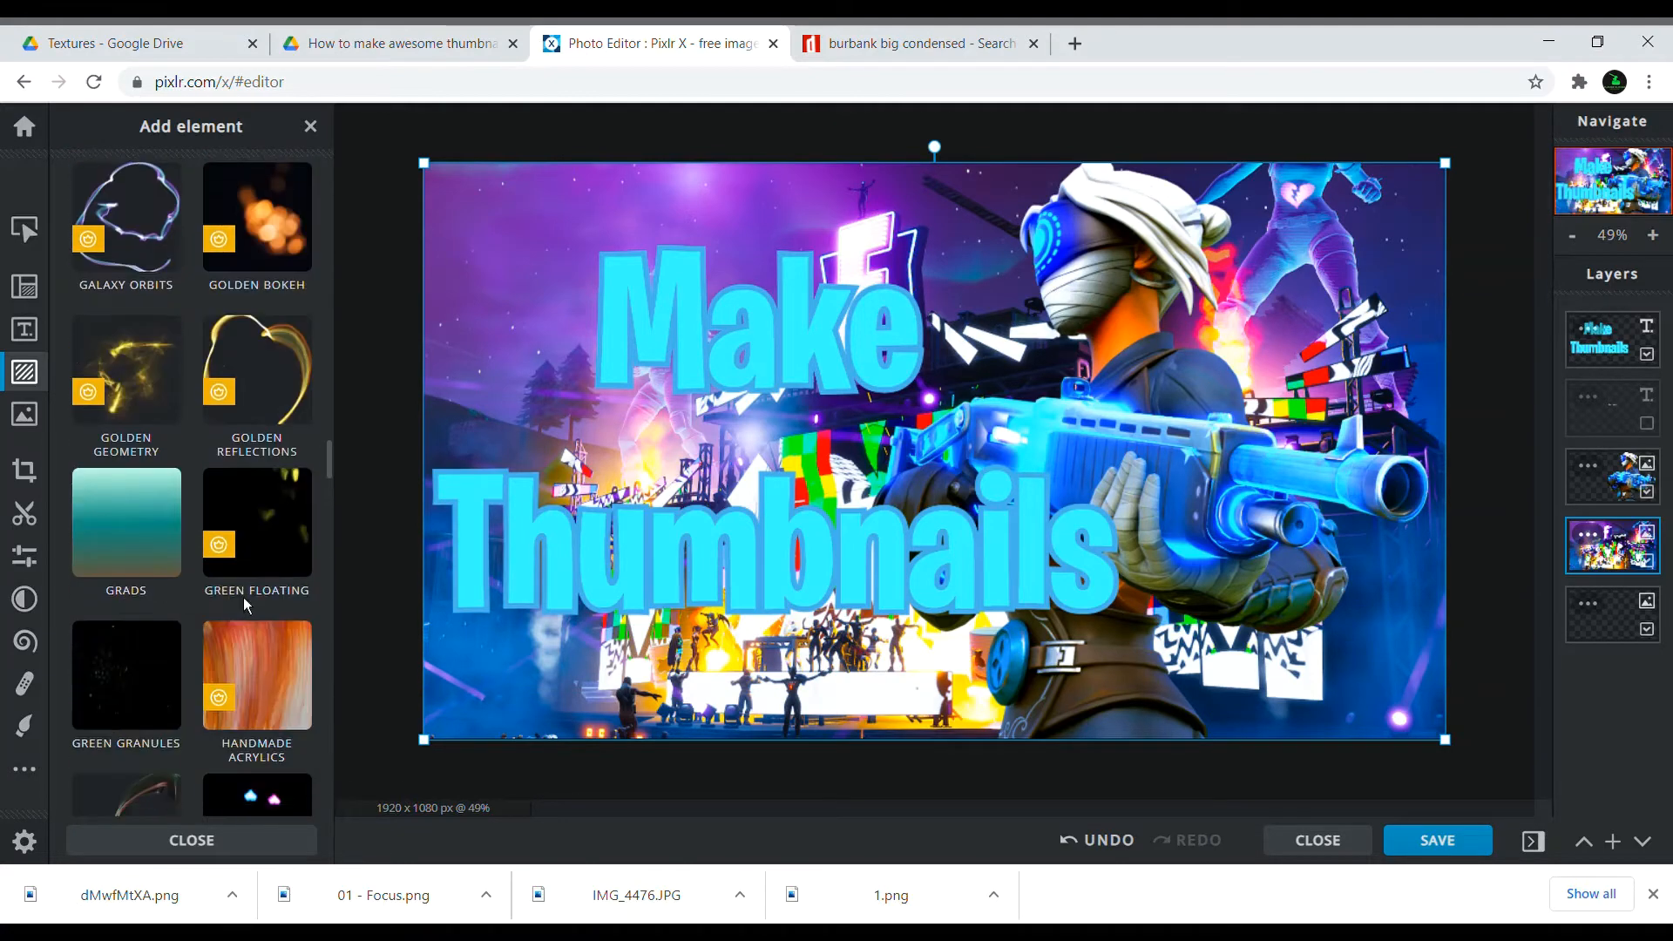
scroll(225, 550, down, 15)
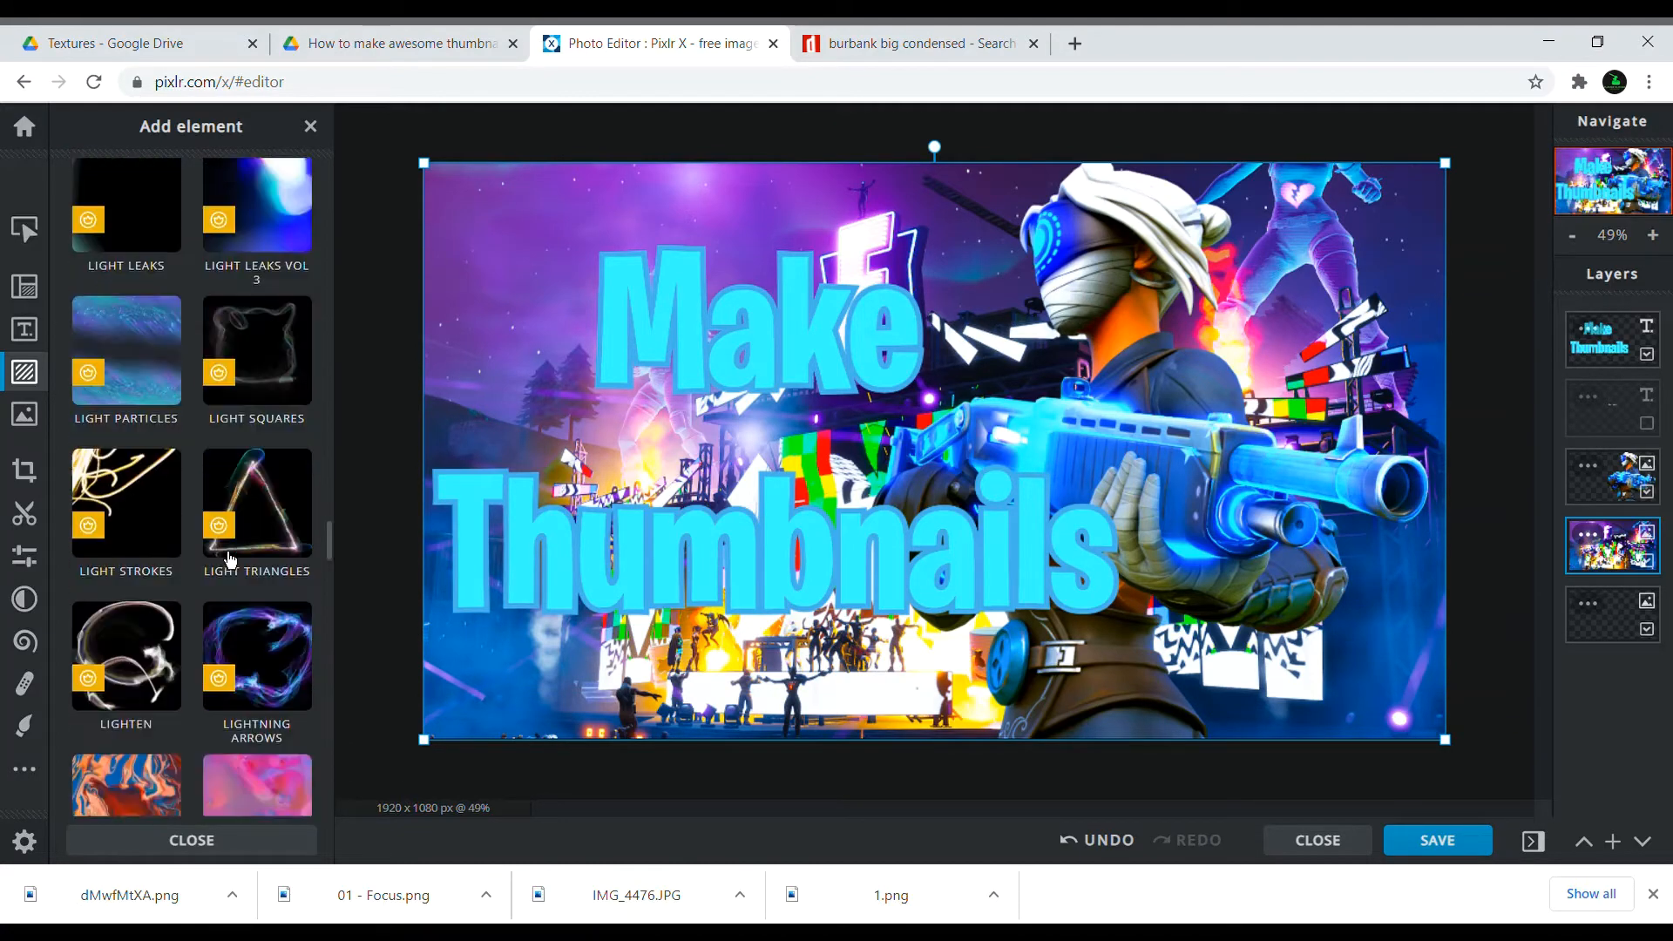
scroll(225, 599, down, 15)
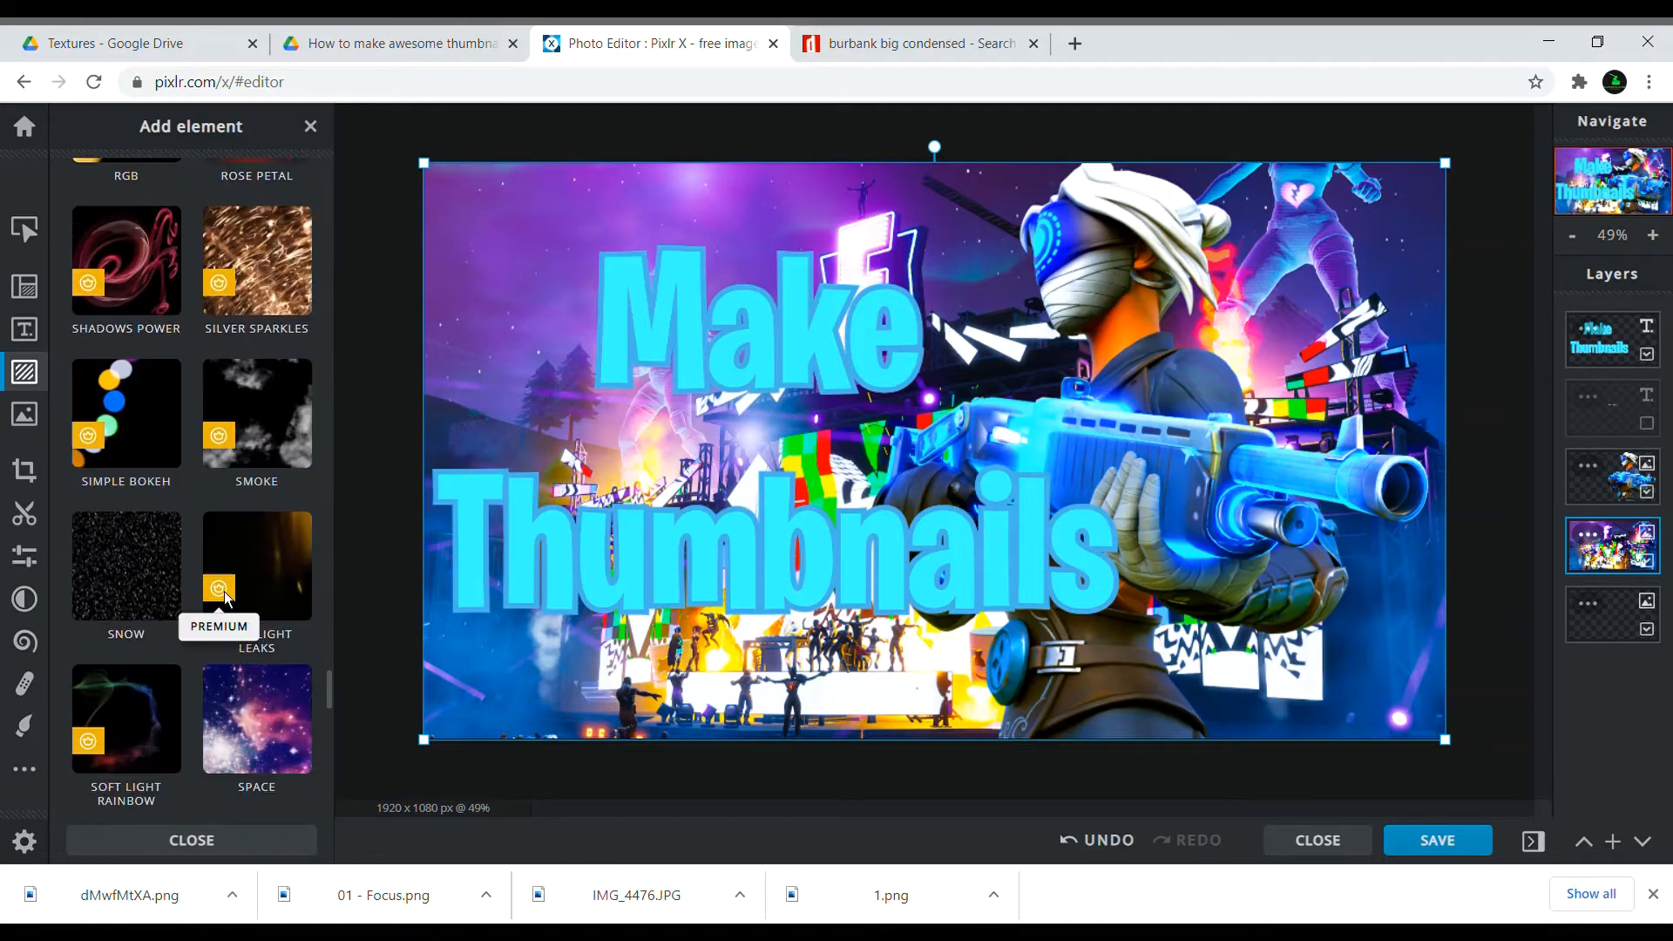
scroll(226, 599, down, 10)
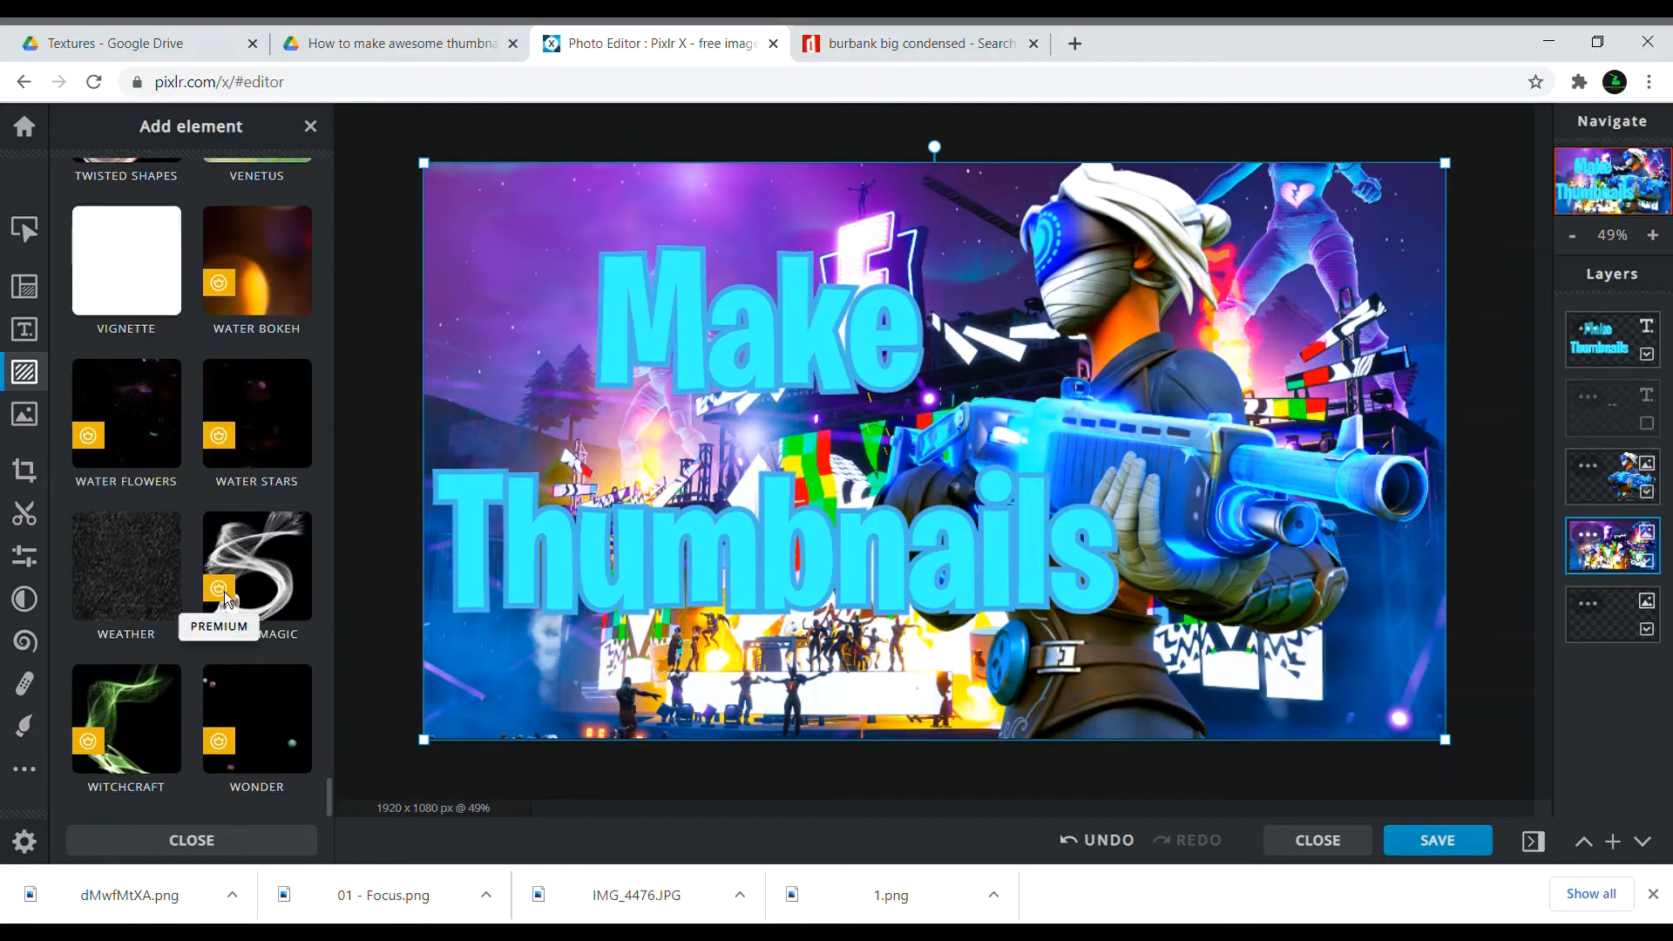
click(157, 538)
scroll(237, 514, down, 10)
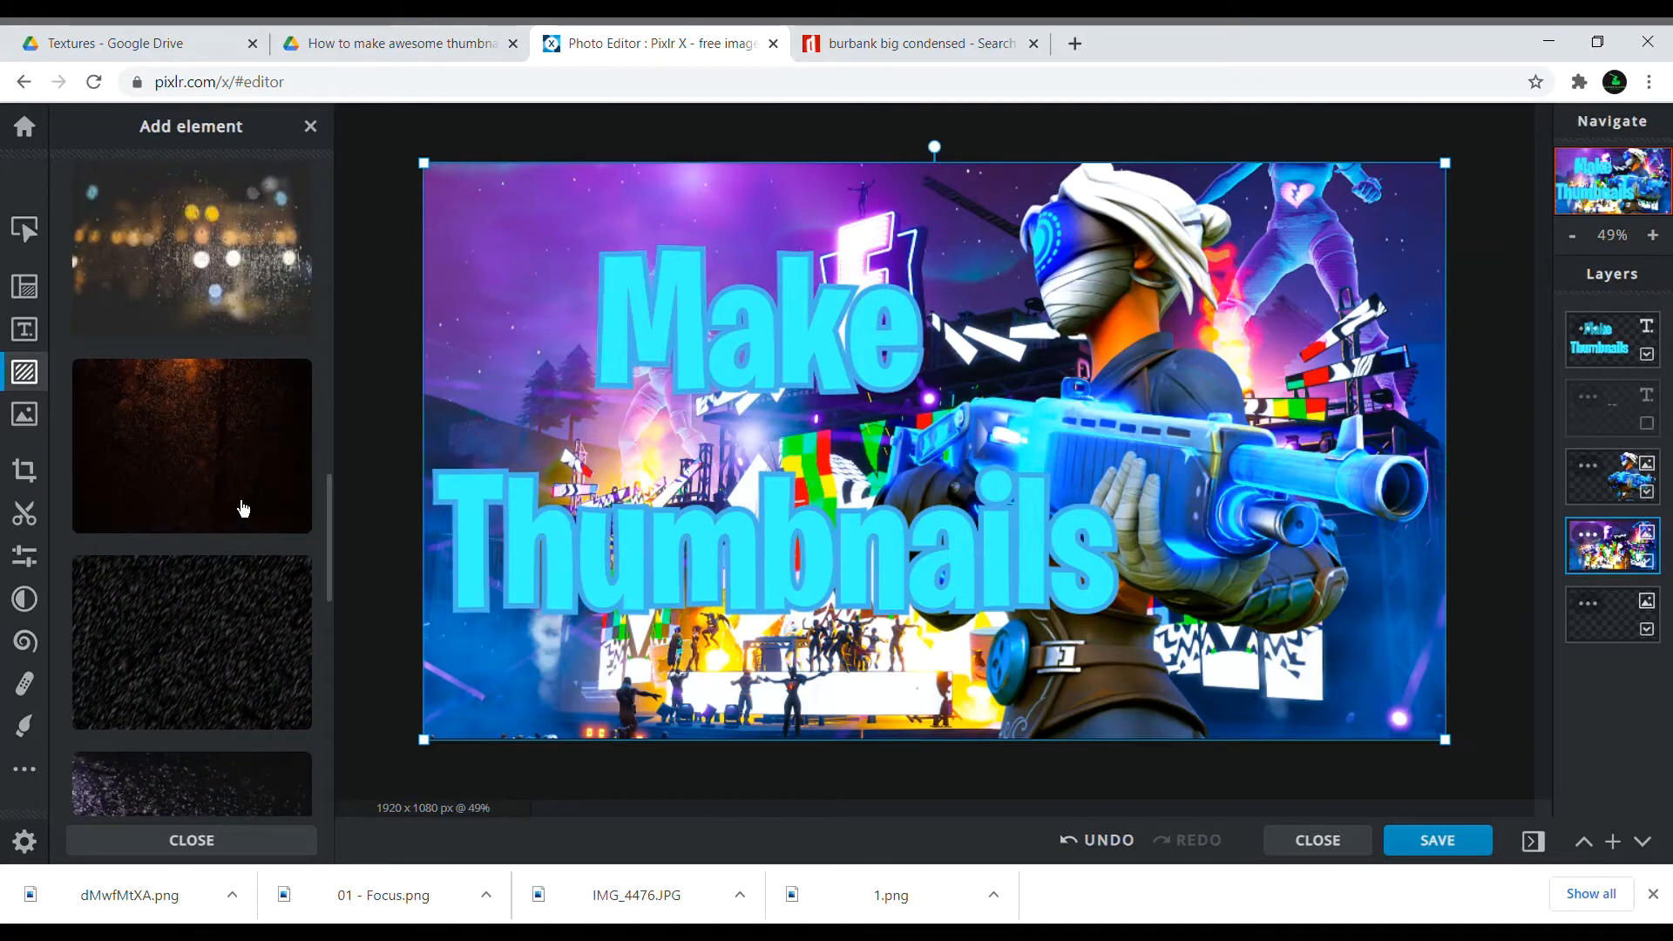
click(212, 450)
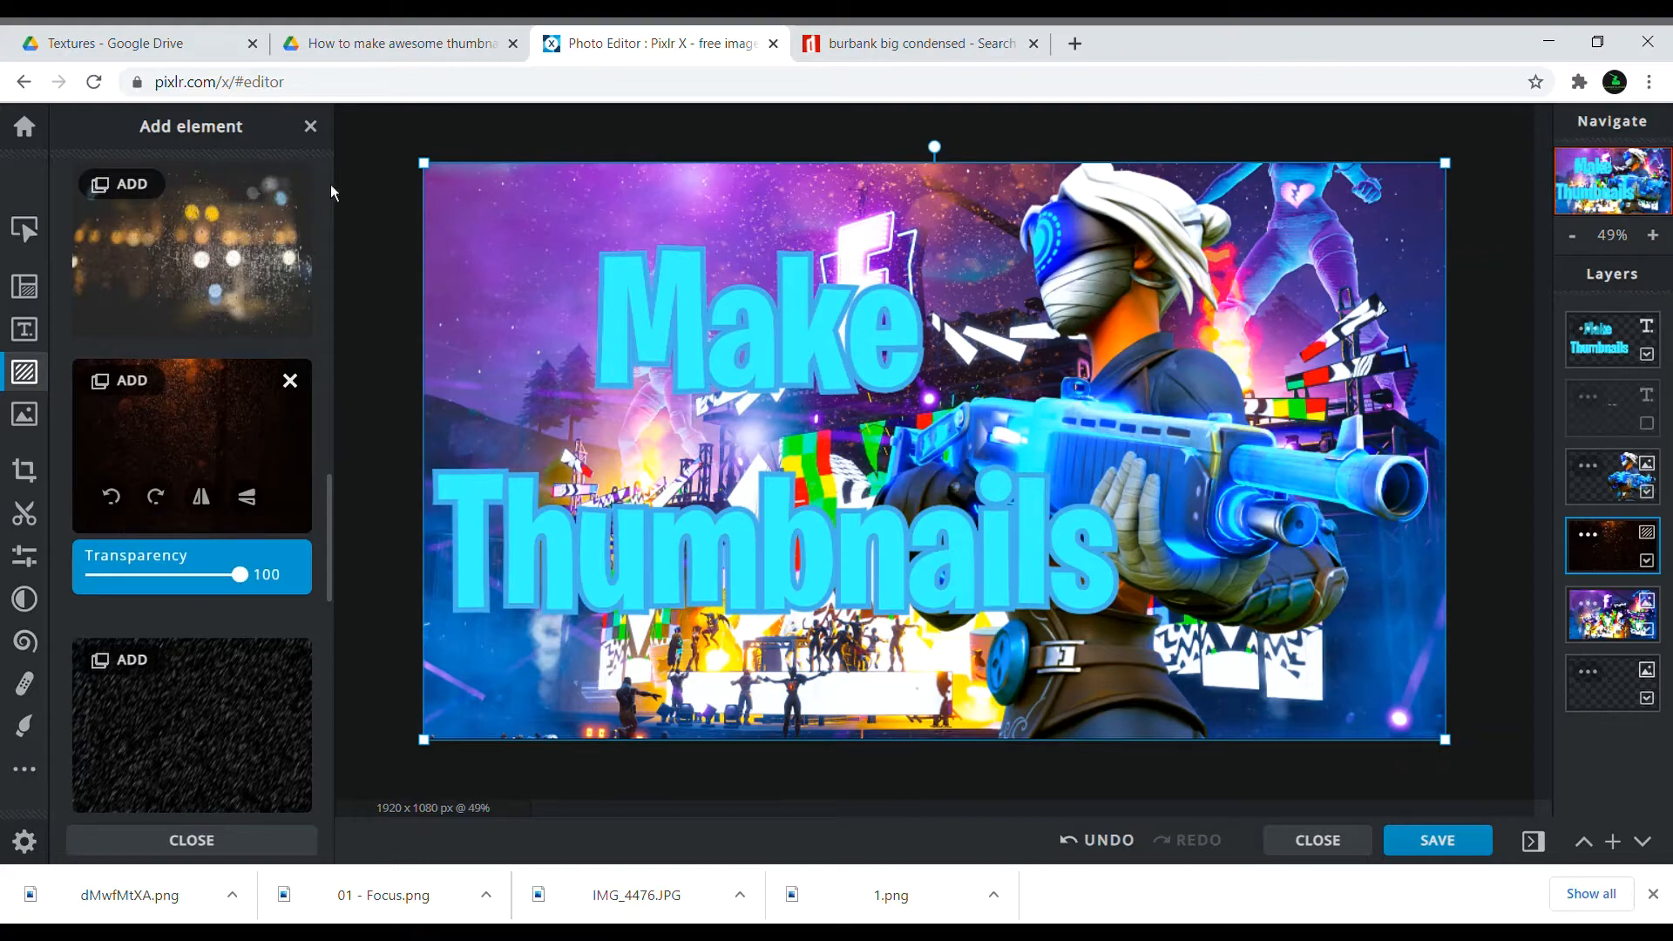
scroll(209, 541, down, 5)
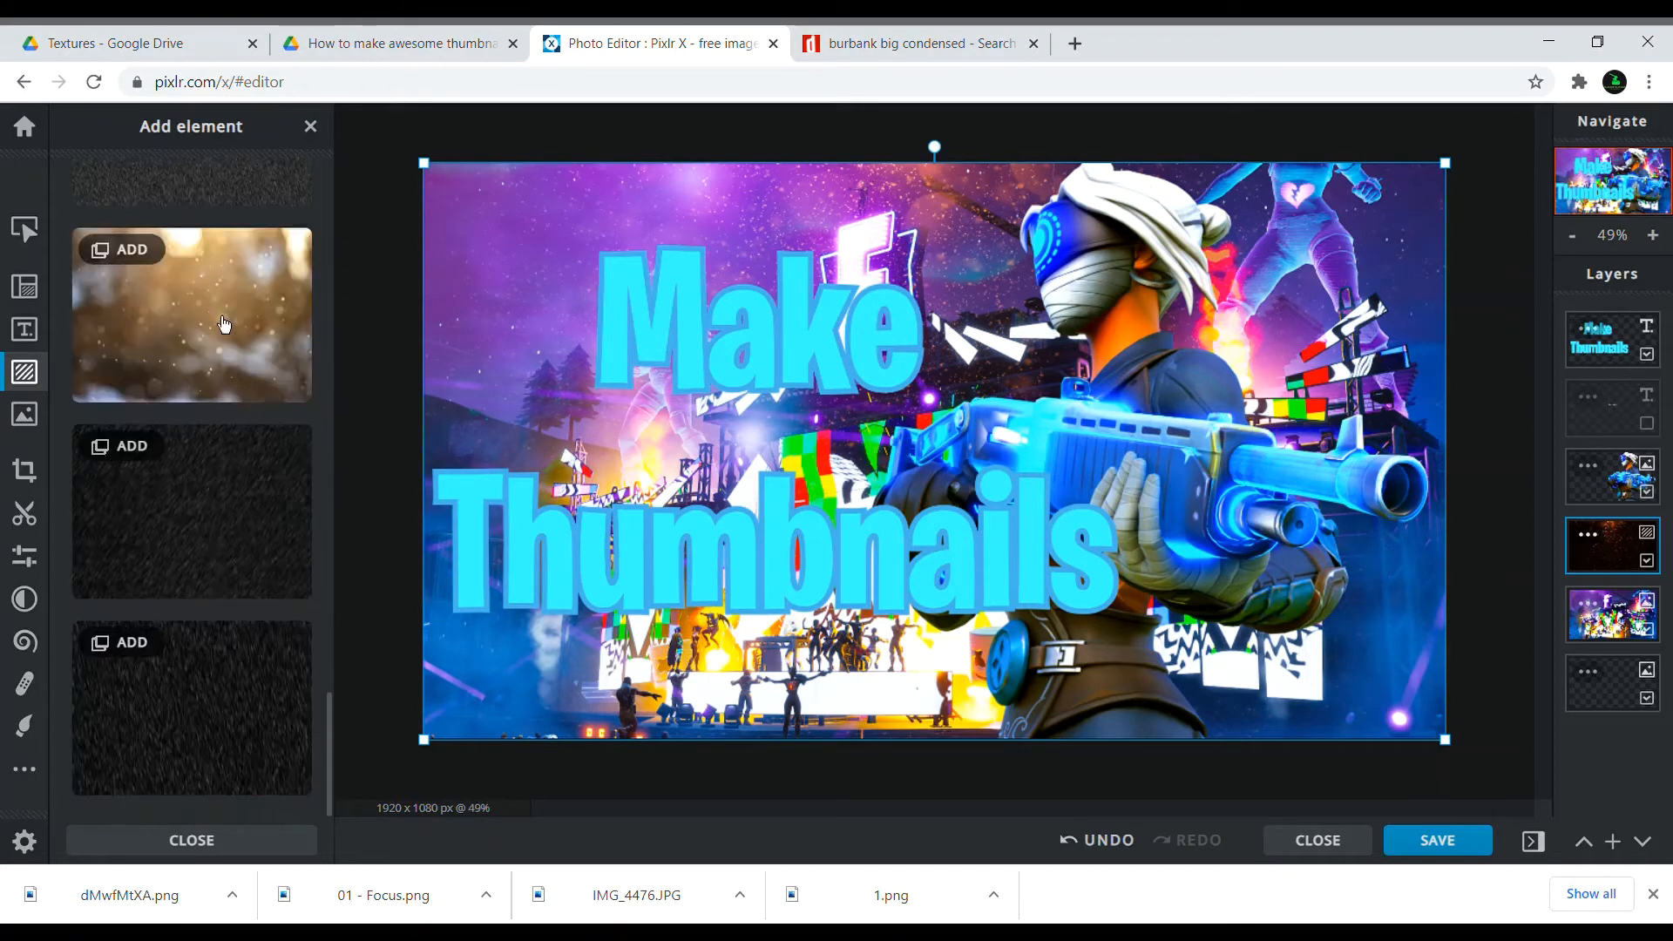
click(311, 127)
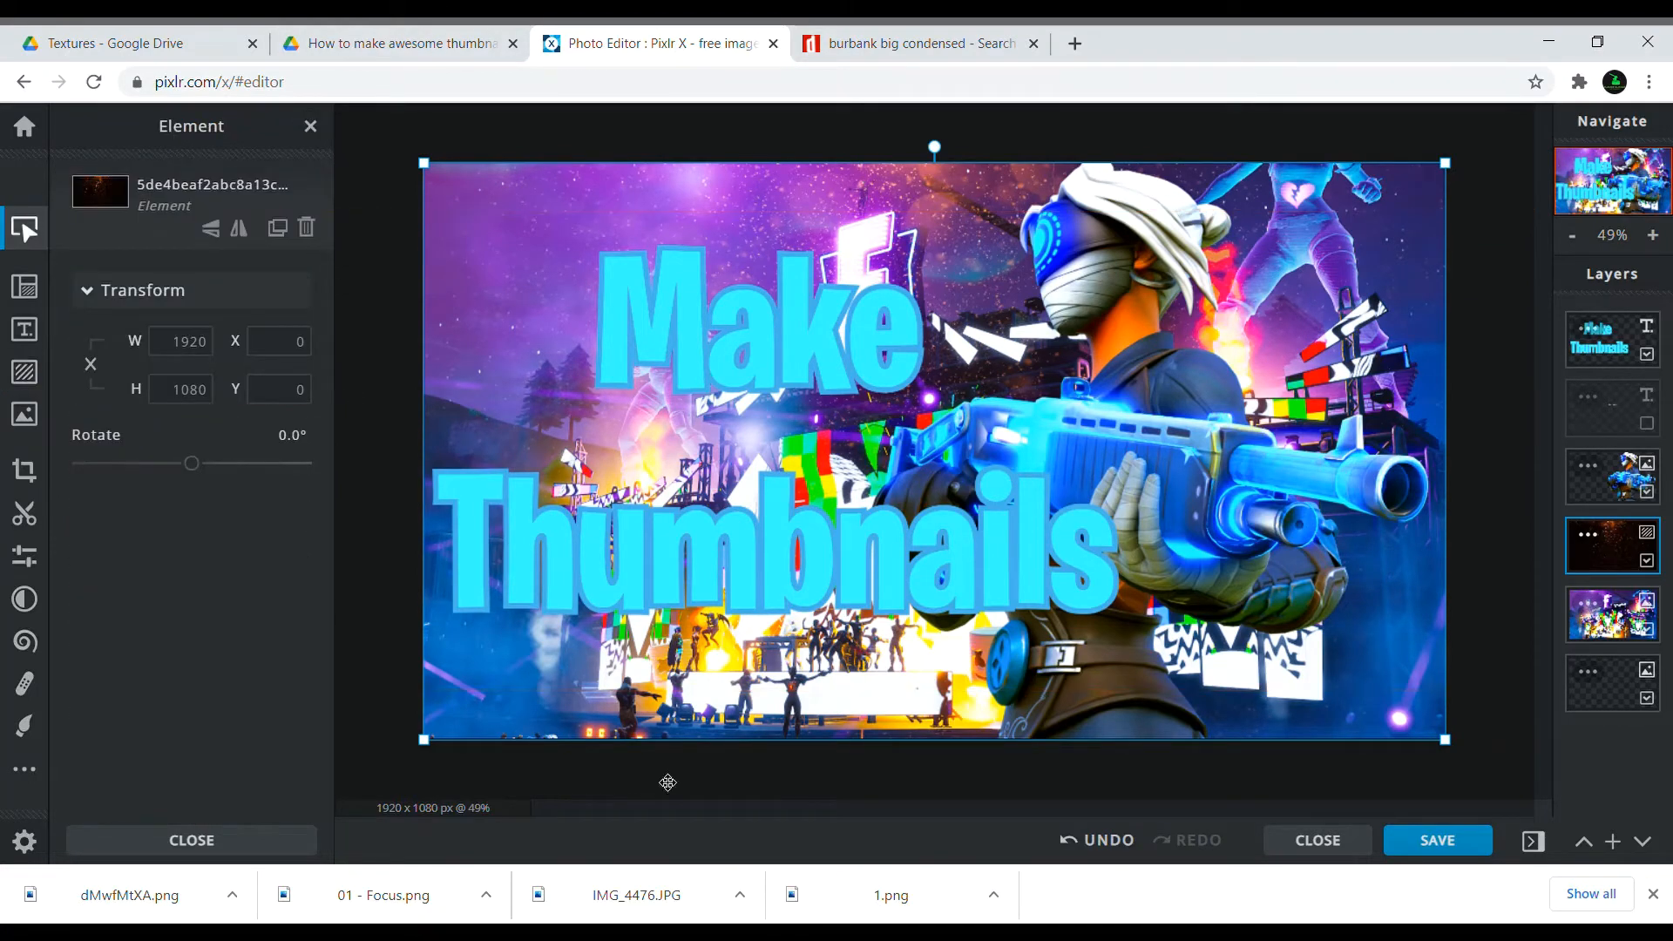
click(1653, 894)
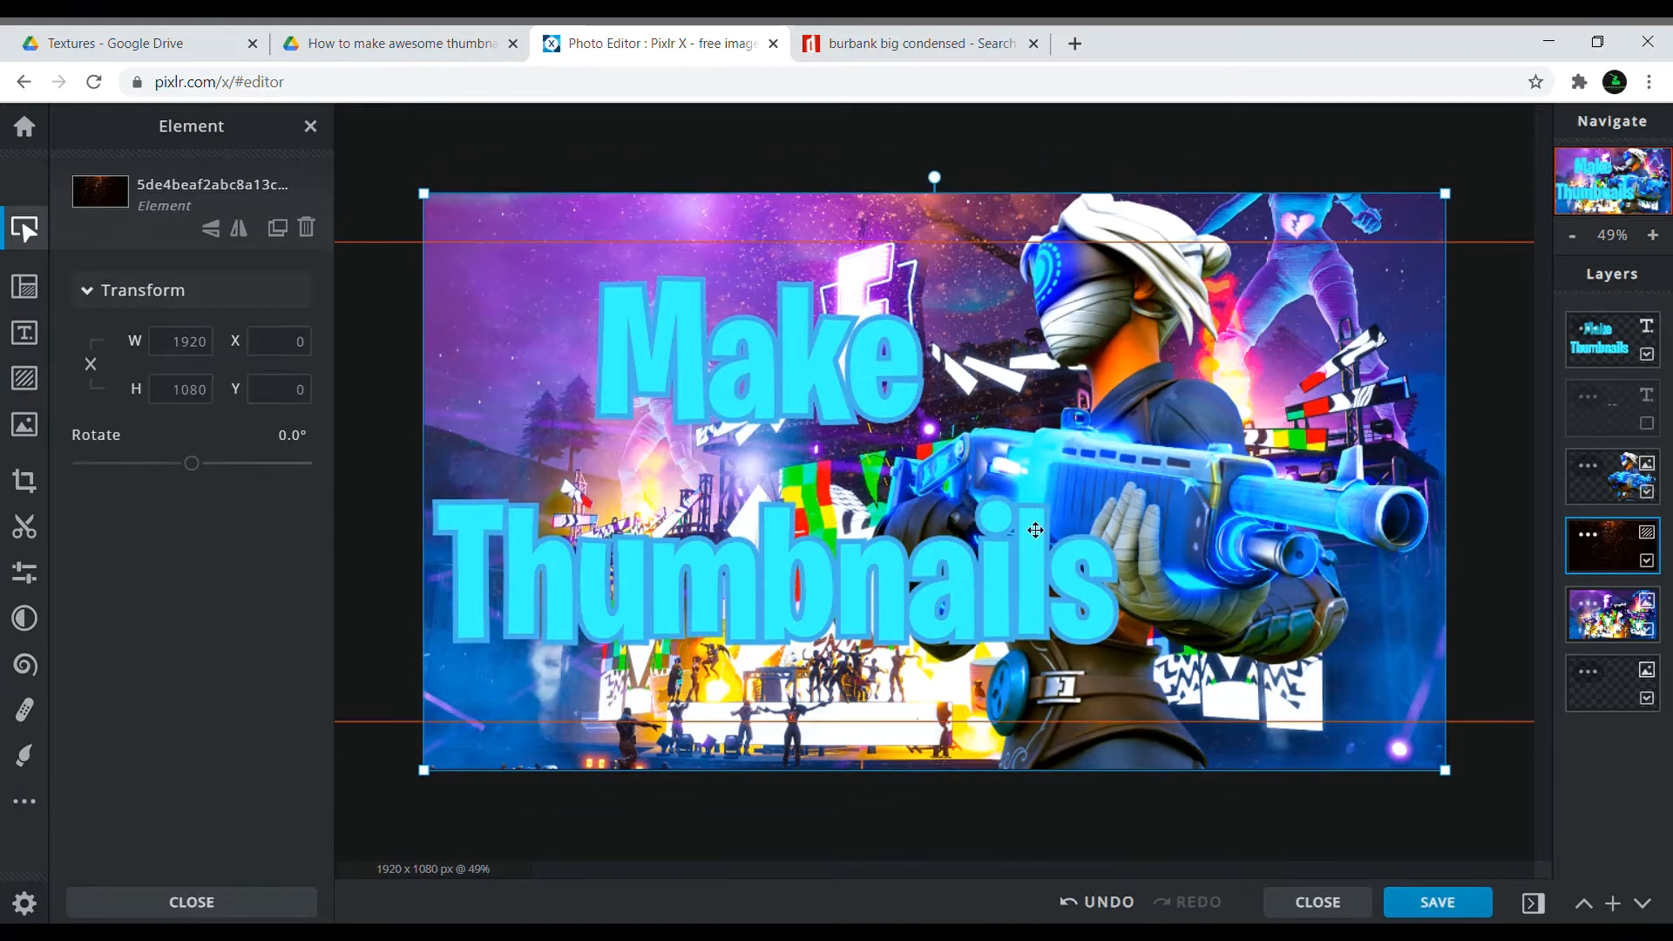
click(433, 143)
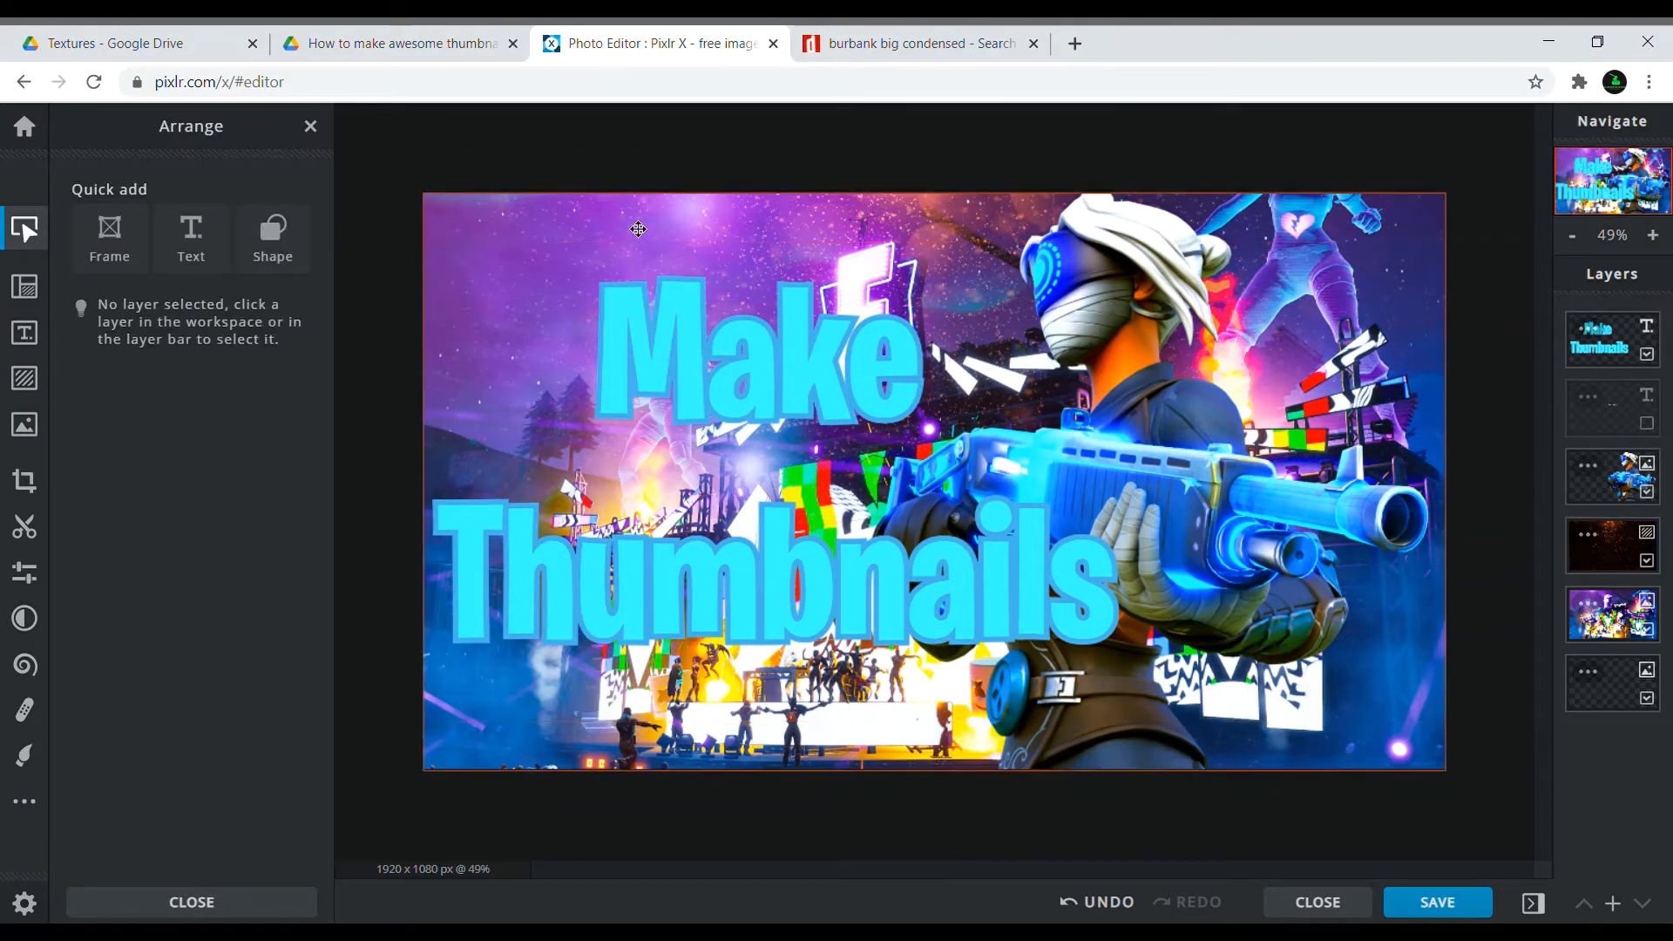
click(869, 309)
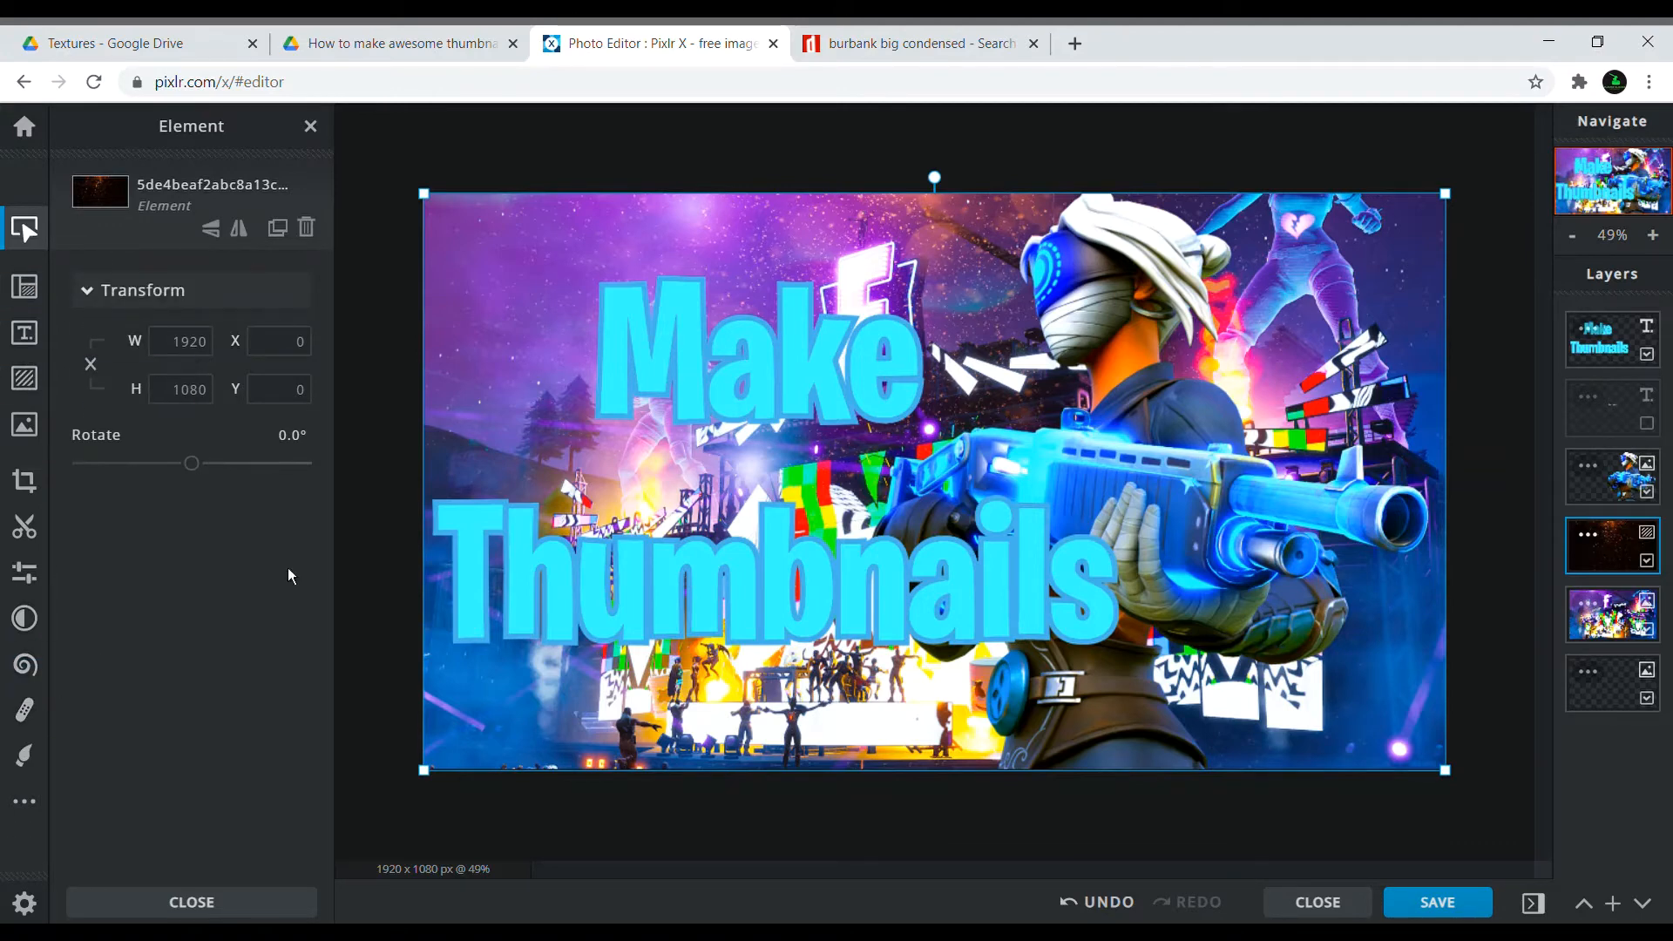
click(1123, 338)
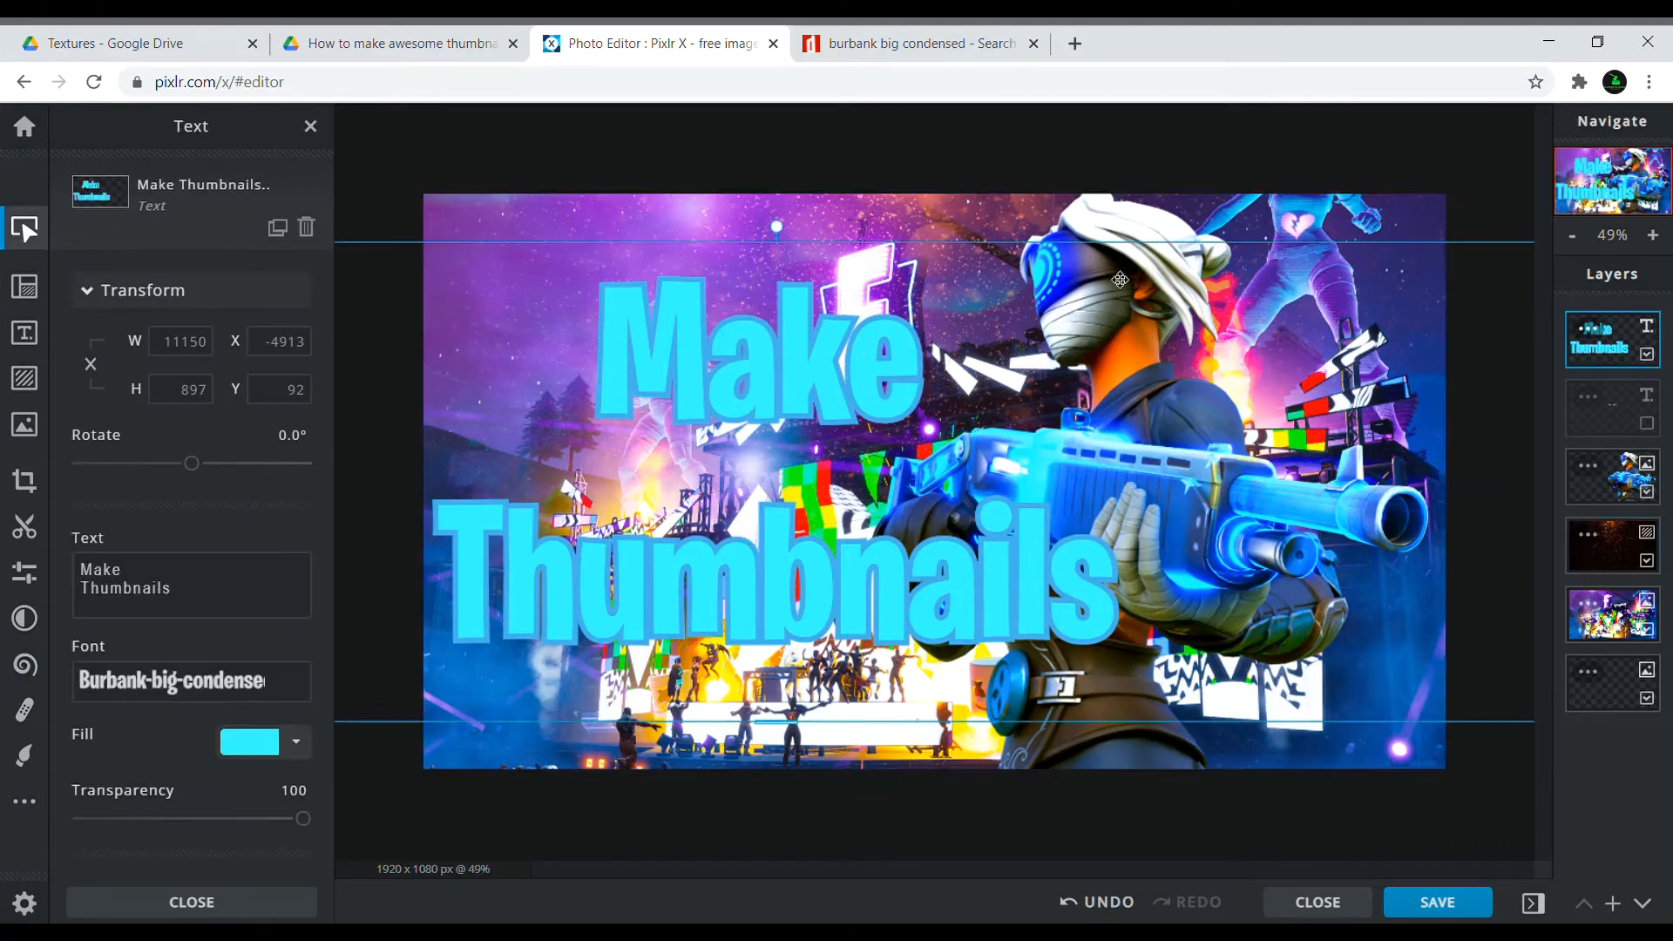
click(529, 210)
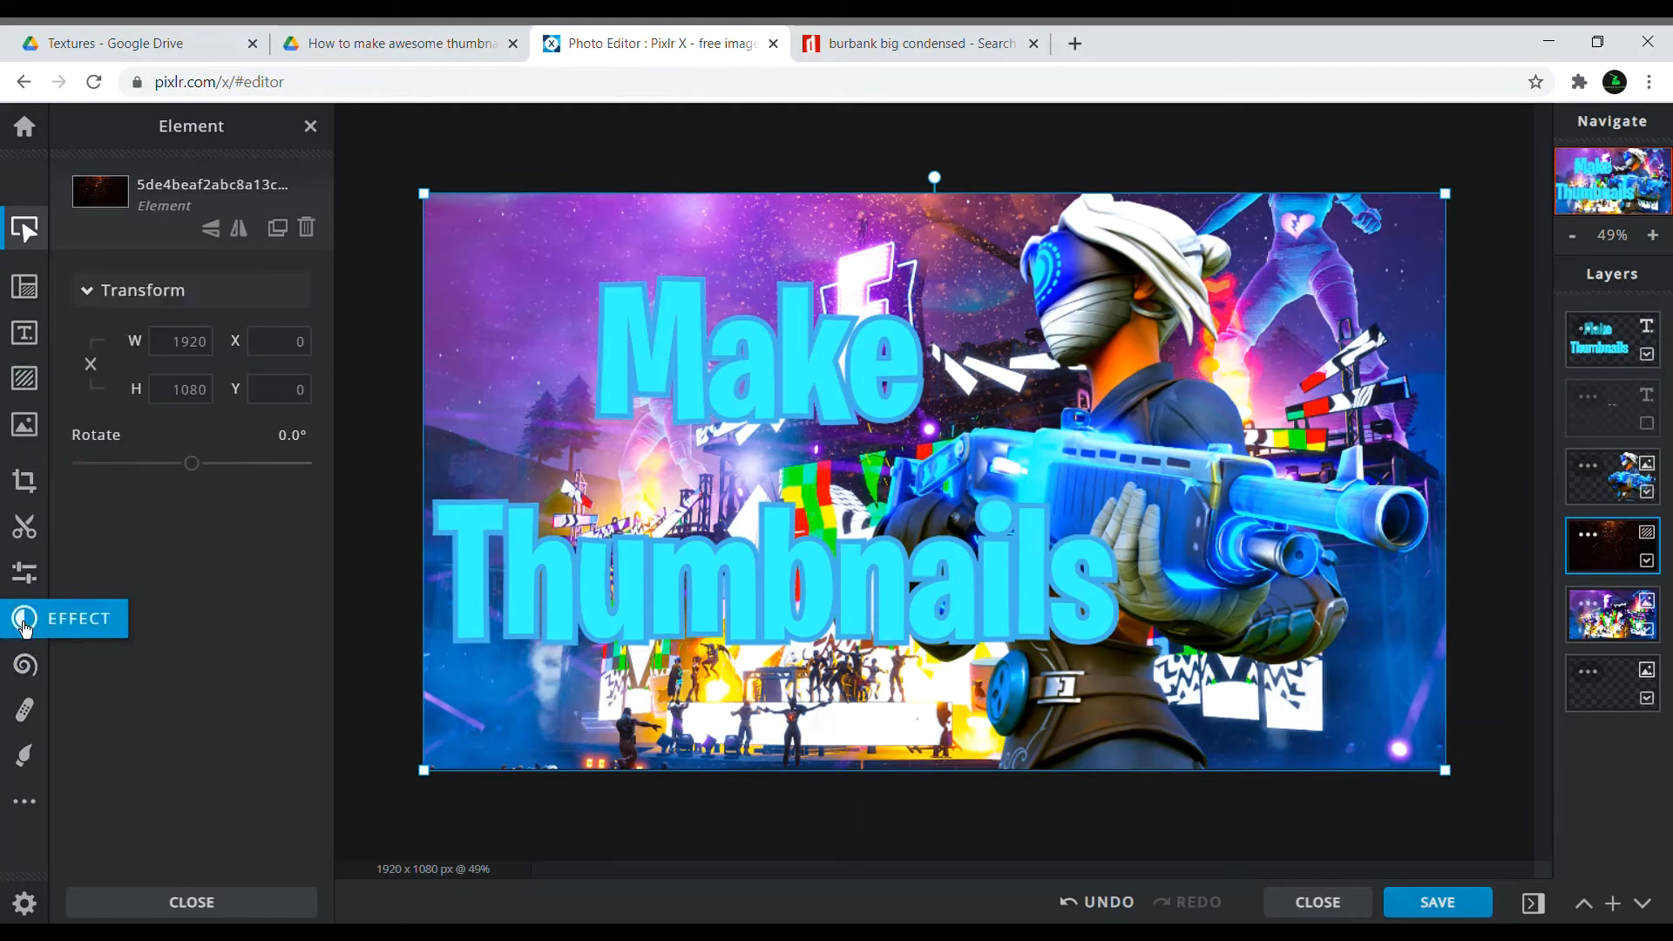
click(24, 753)
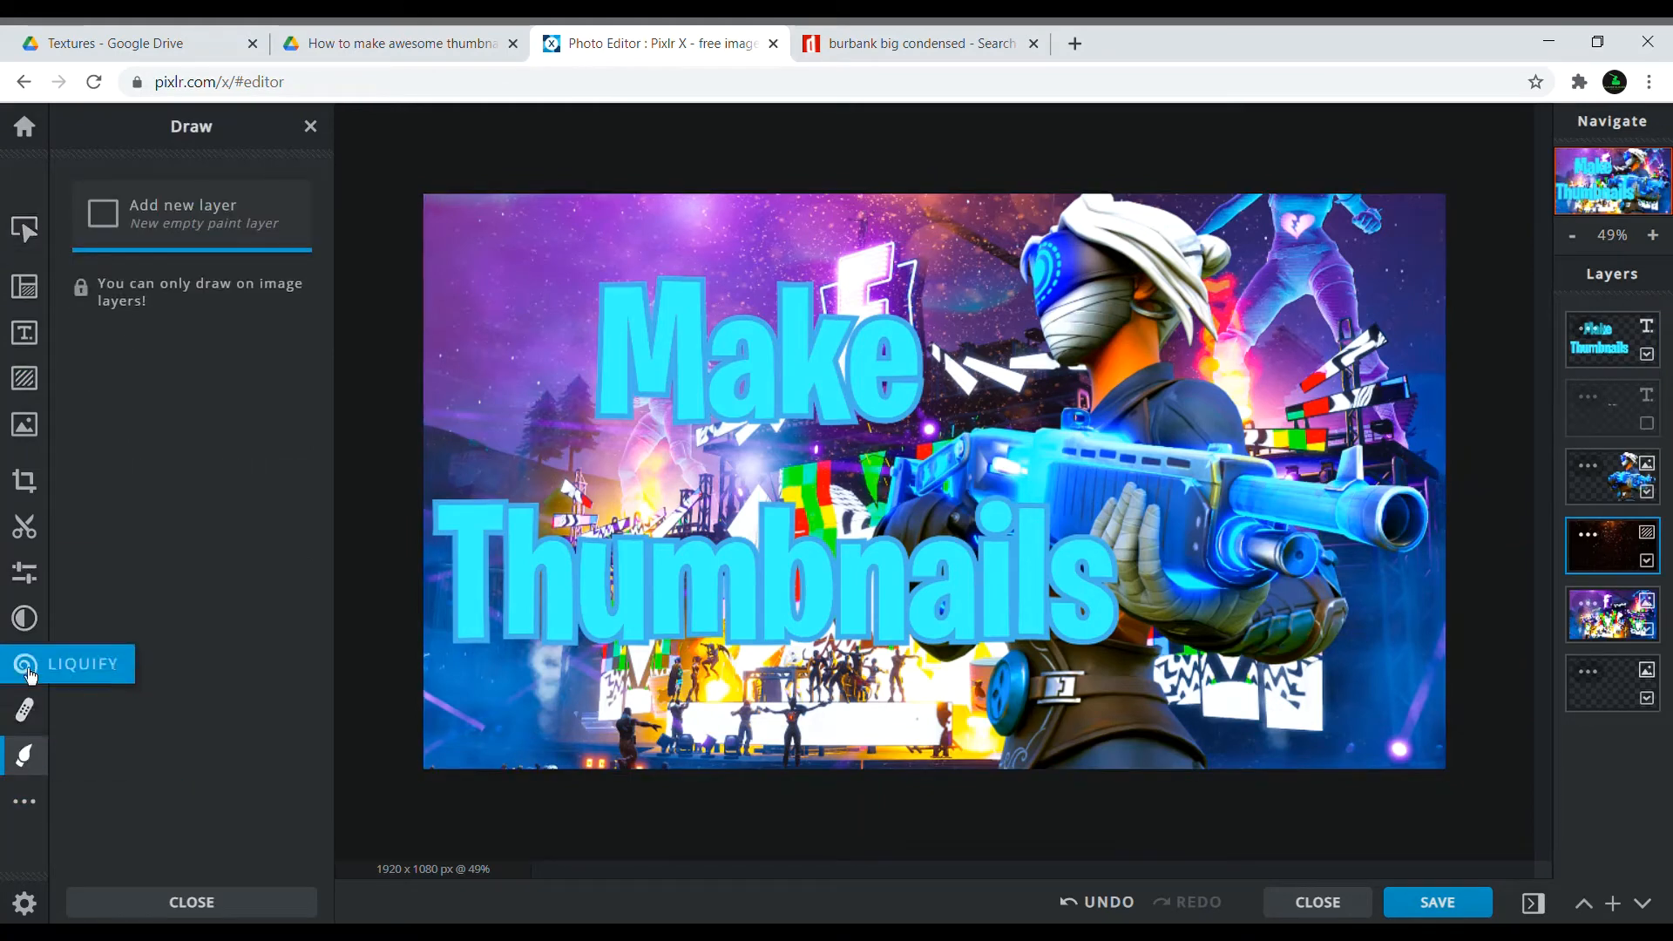
click(26, 669)
click(25, 618)
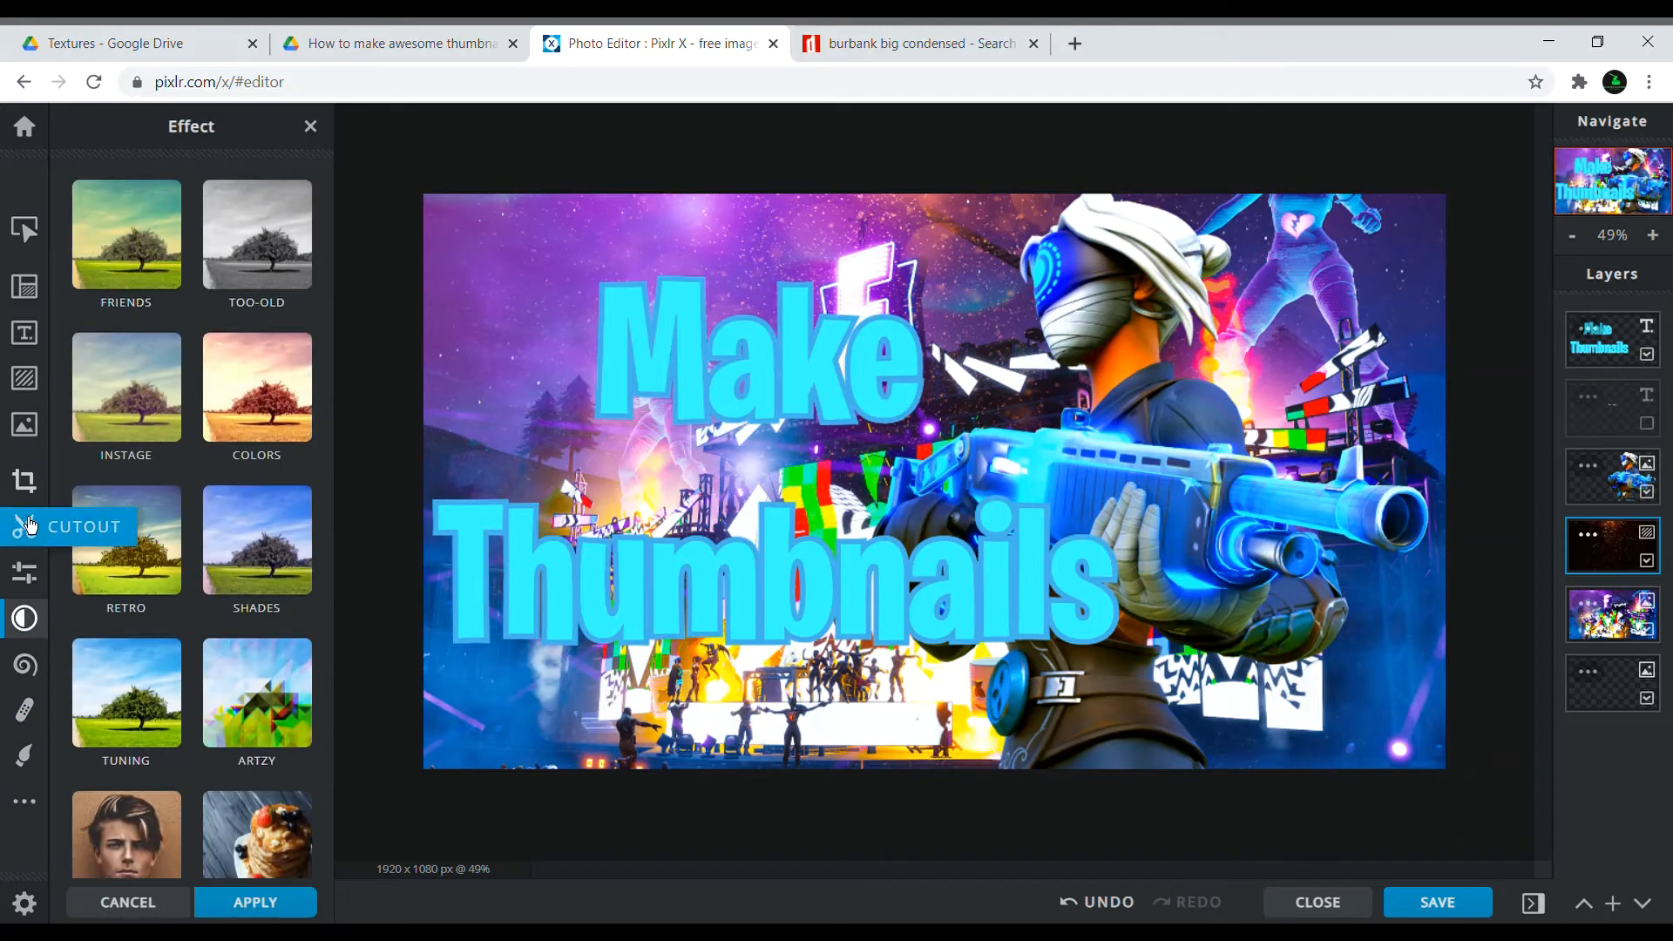
Apply a magic-wand Cutout in Remove mode to the character render layer at the "Make" text area
click(26, 527)
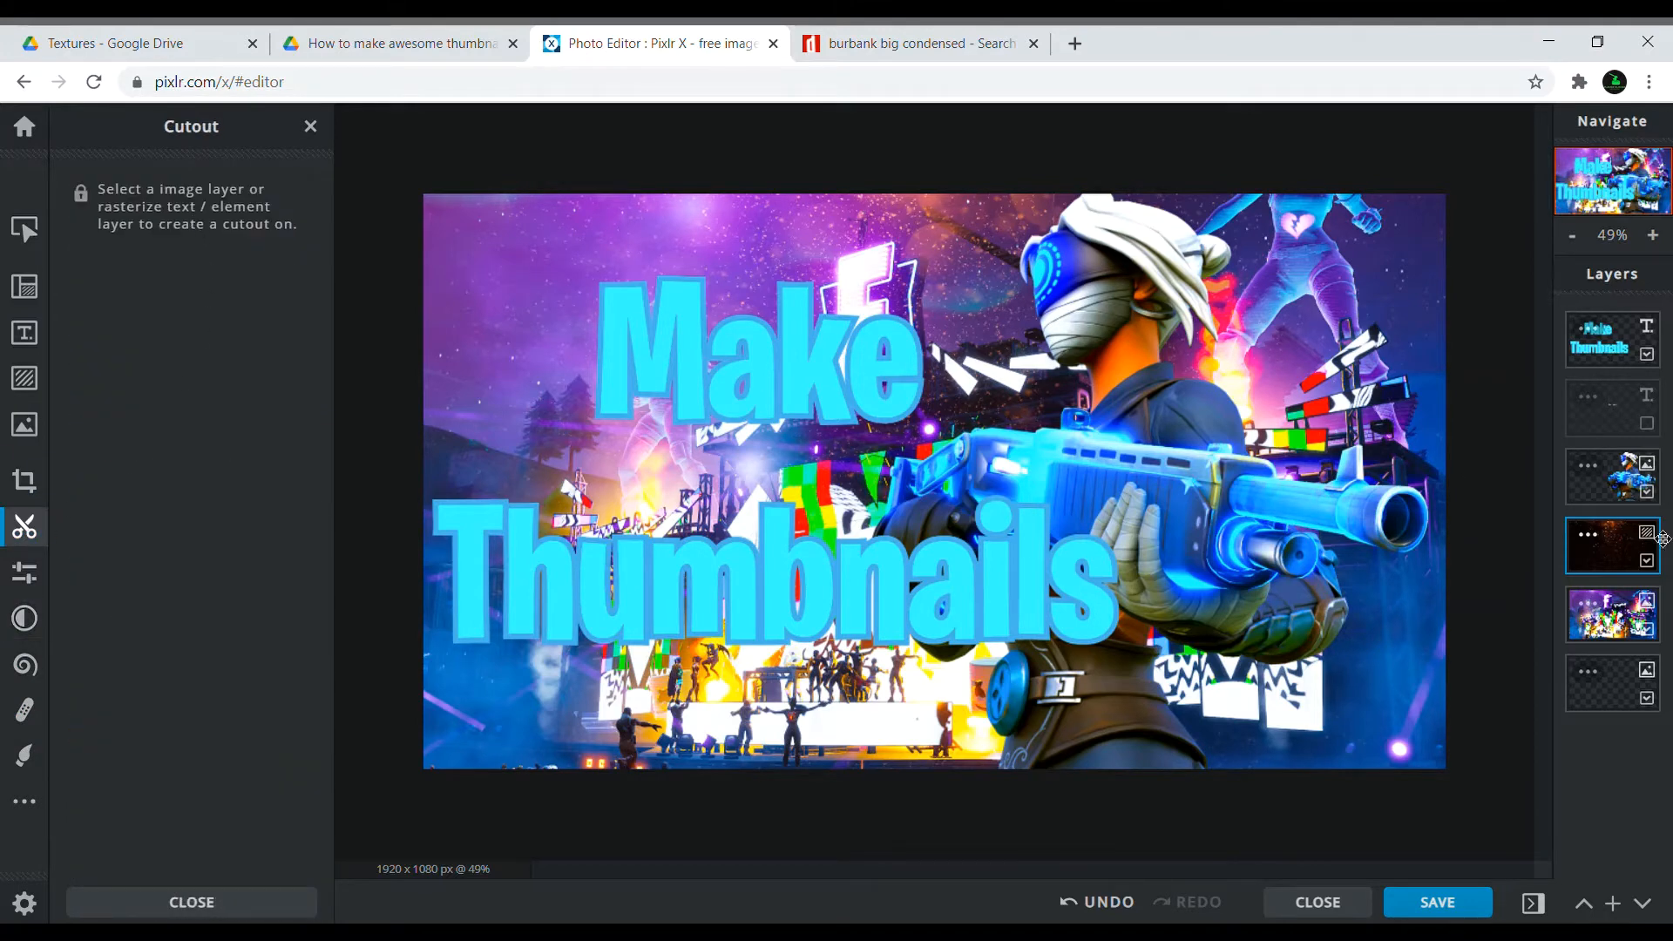
click(1618, 474)
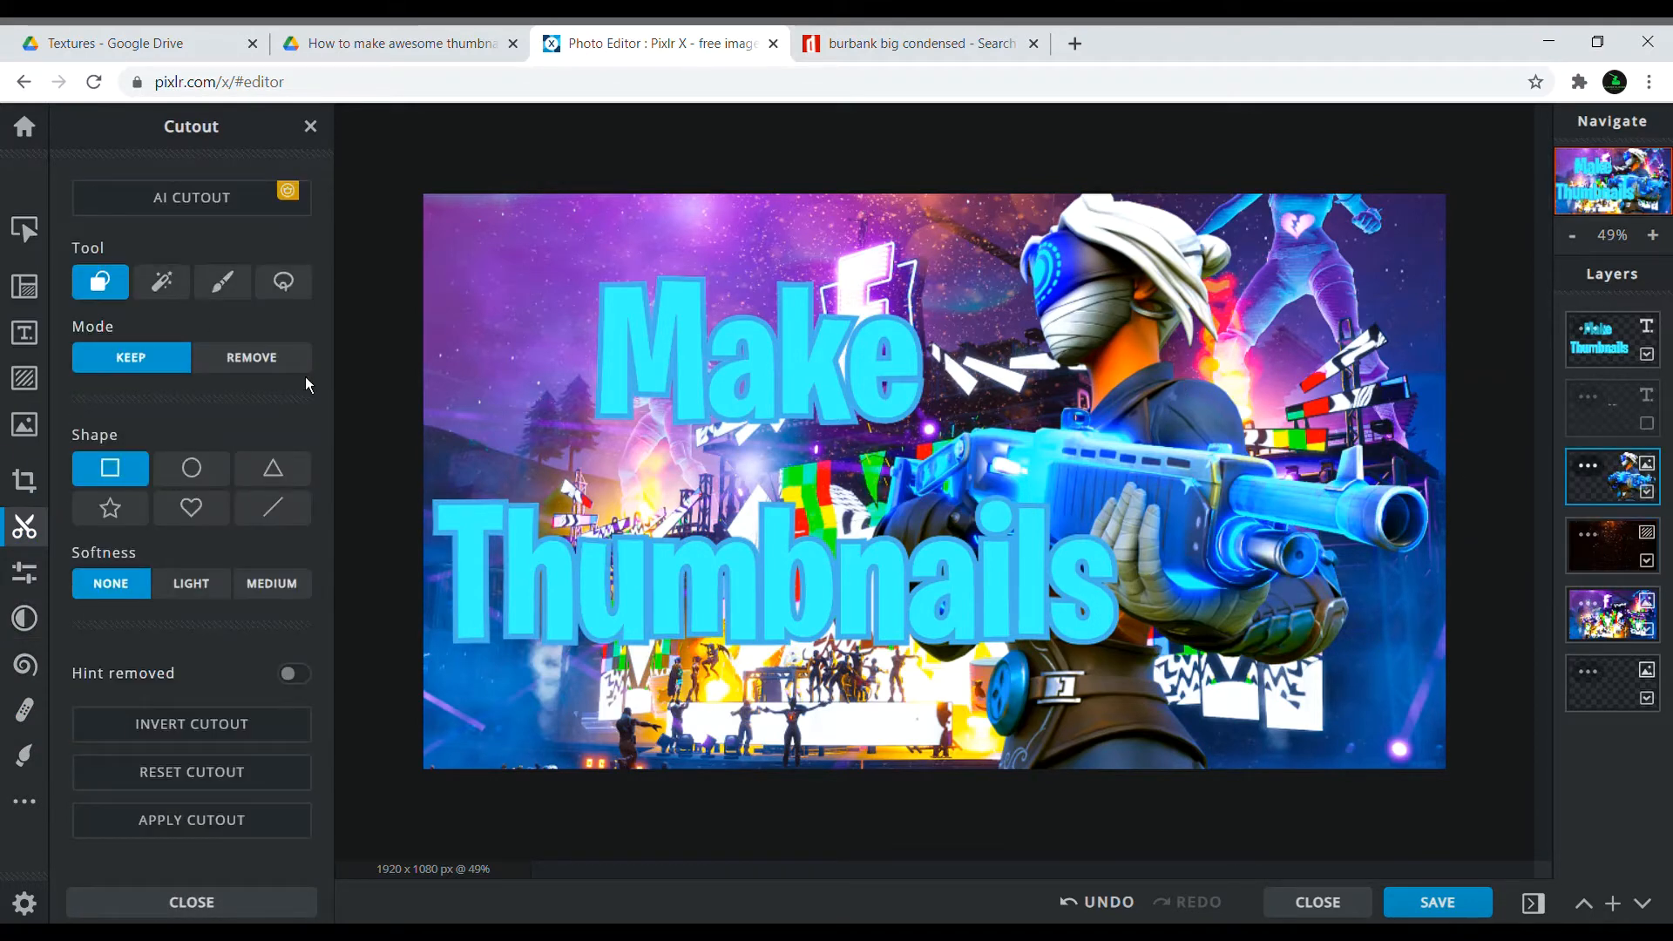
click(163, 280)
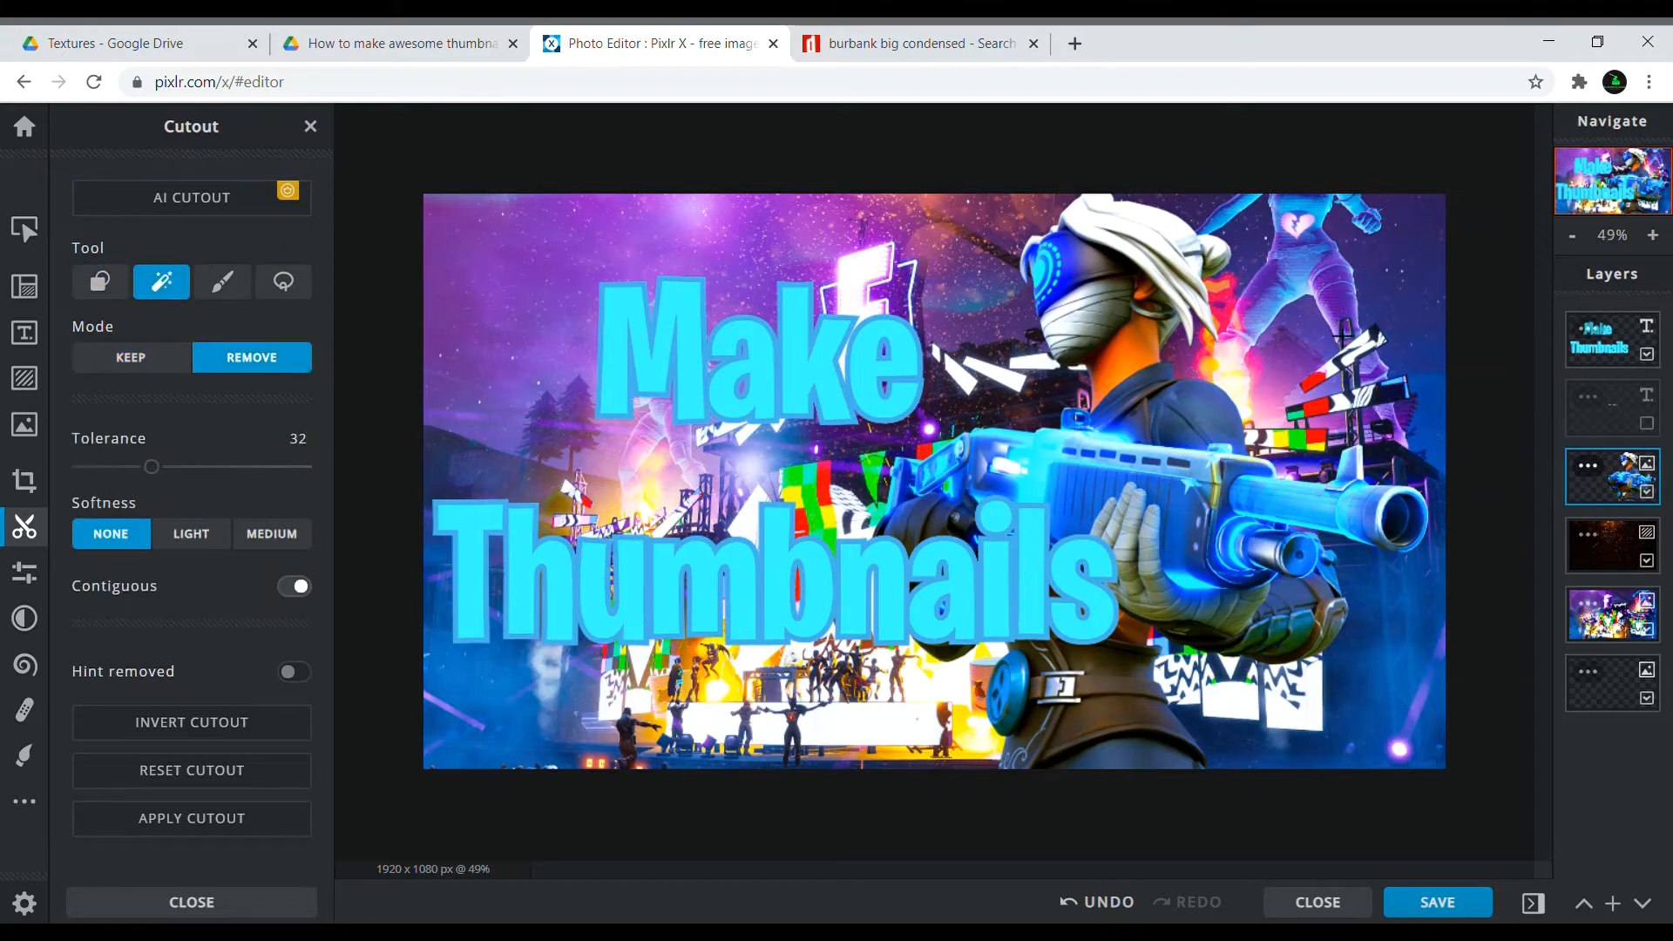
click(750, 377)
click(42, 240)
click(562, 157)
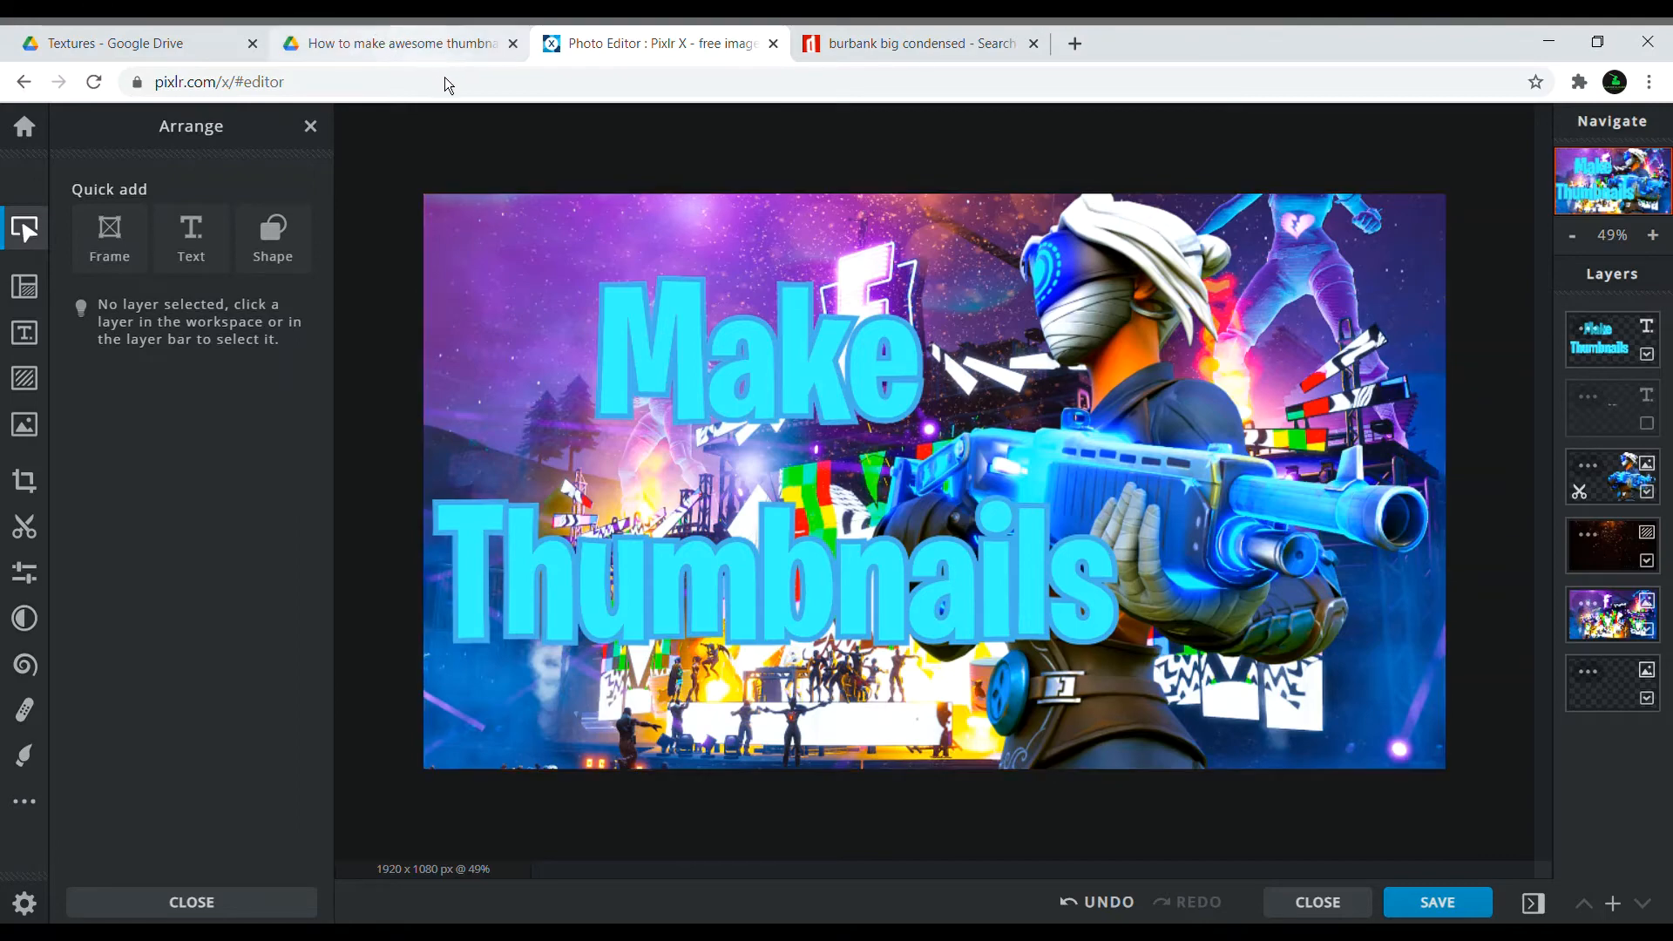
Get the red arrow banner from the "How to make awesome thumbnails video pack" Google Drive folder and add it as an image in Pixlr X
click(450, 43)
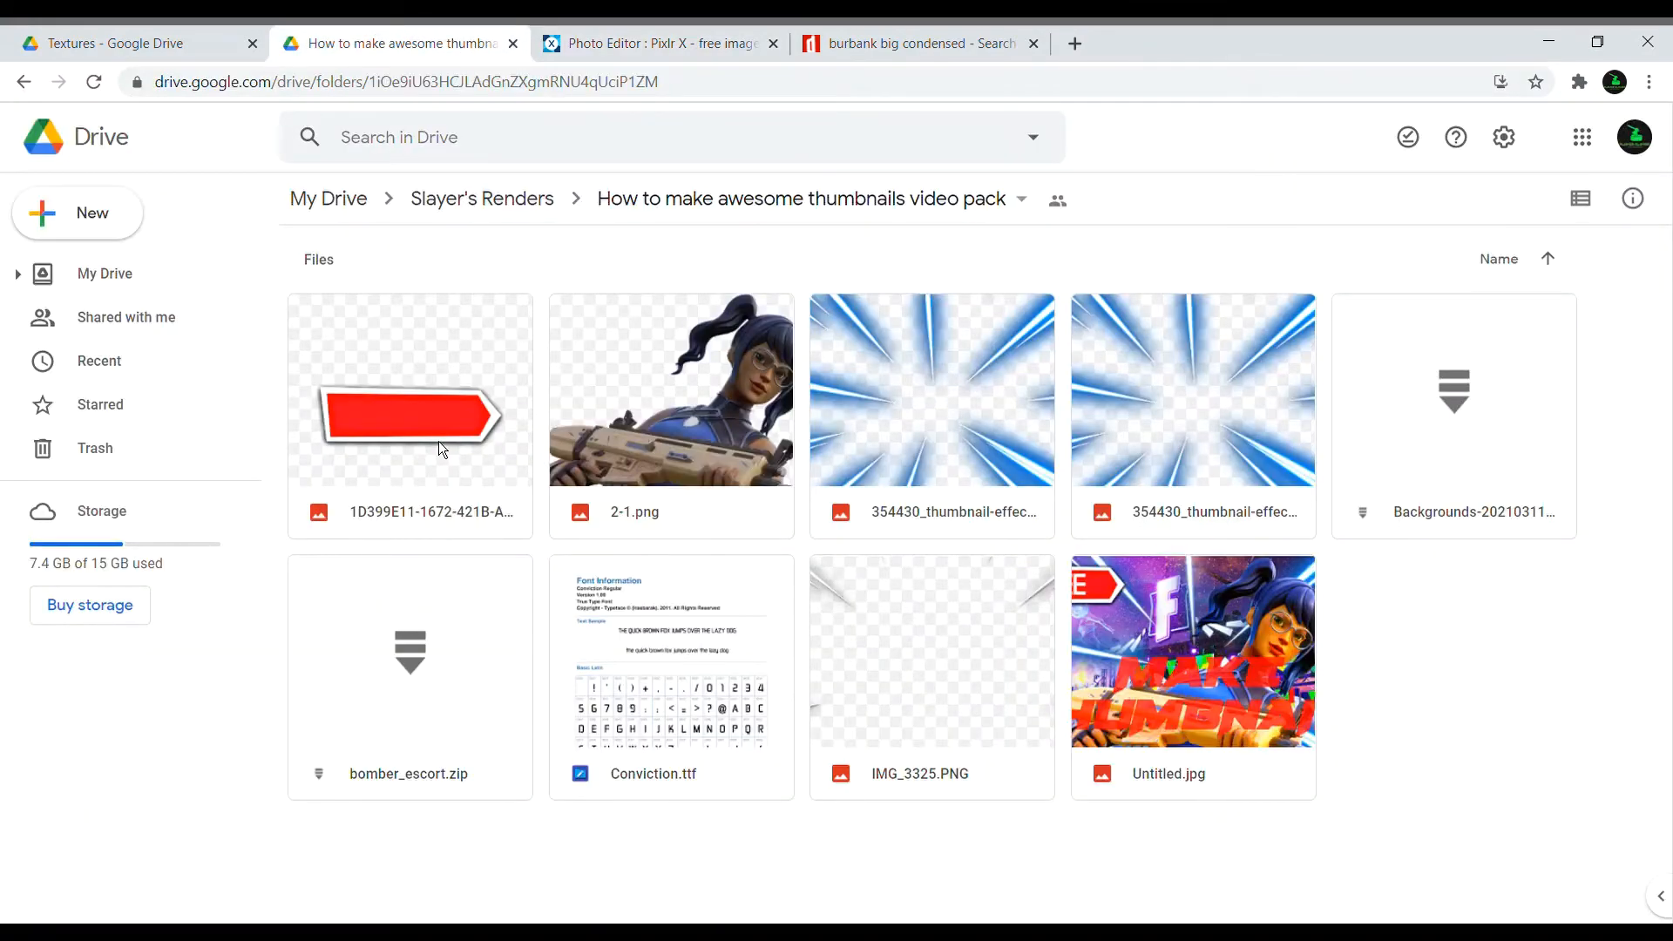
right_click(431, 310)
click(621, 43)
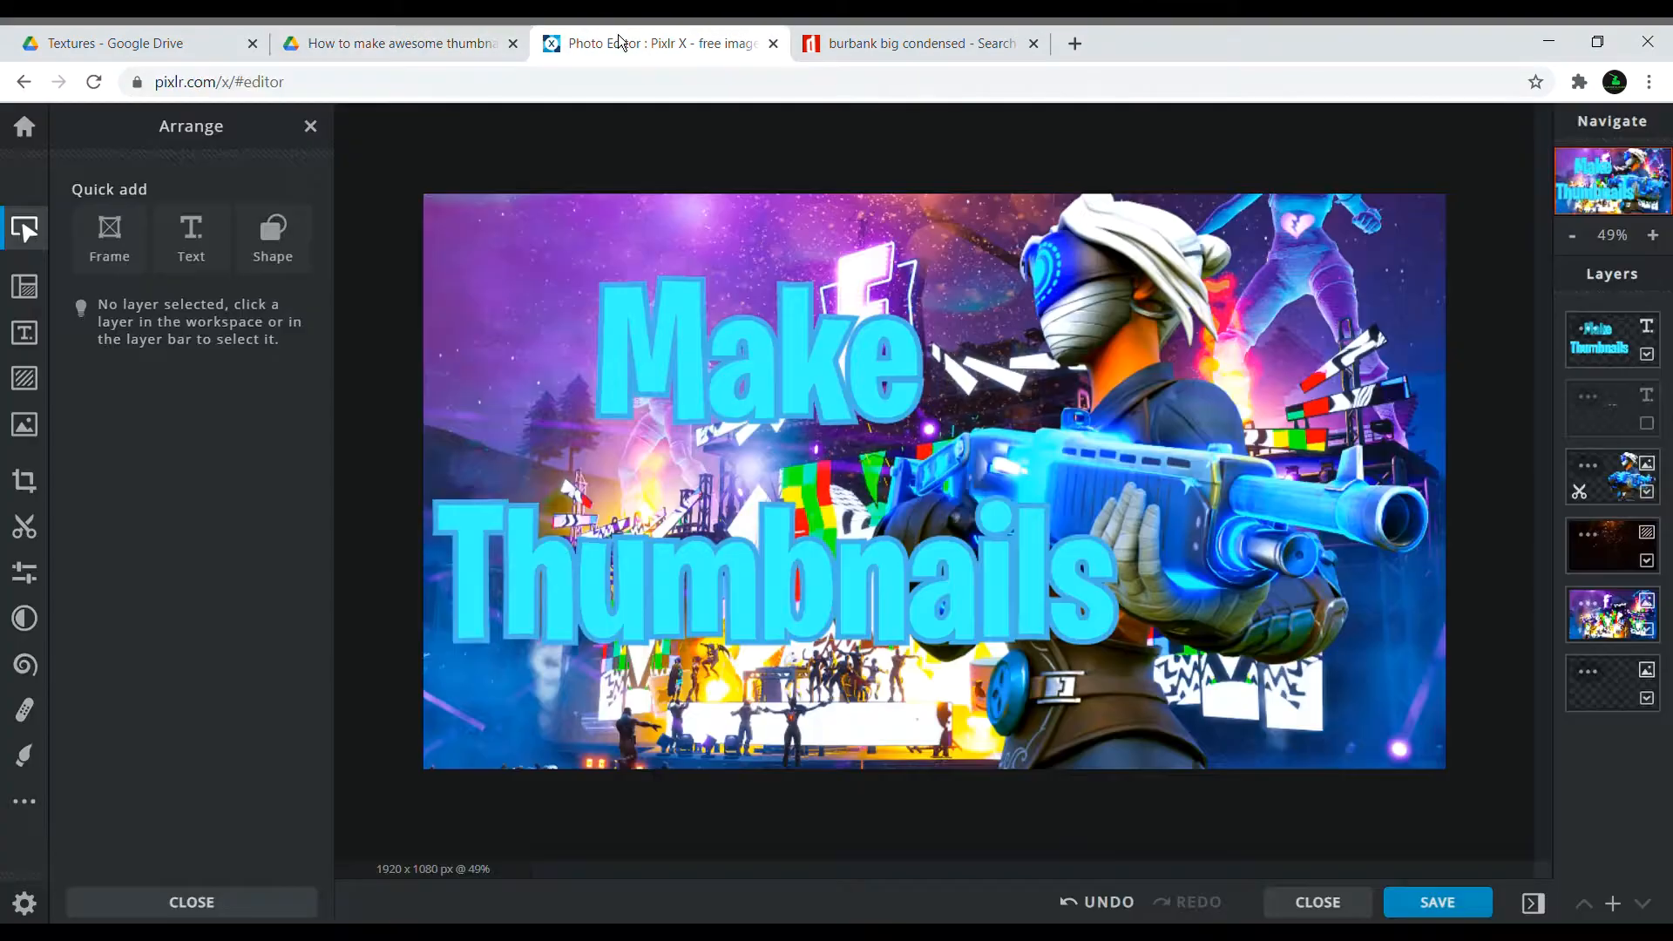
click(401, 43)
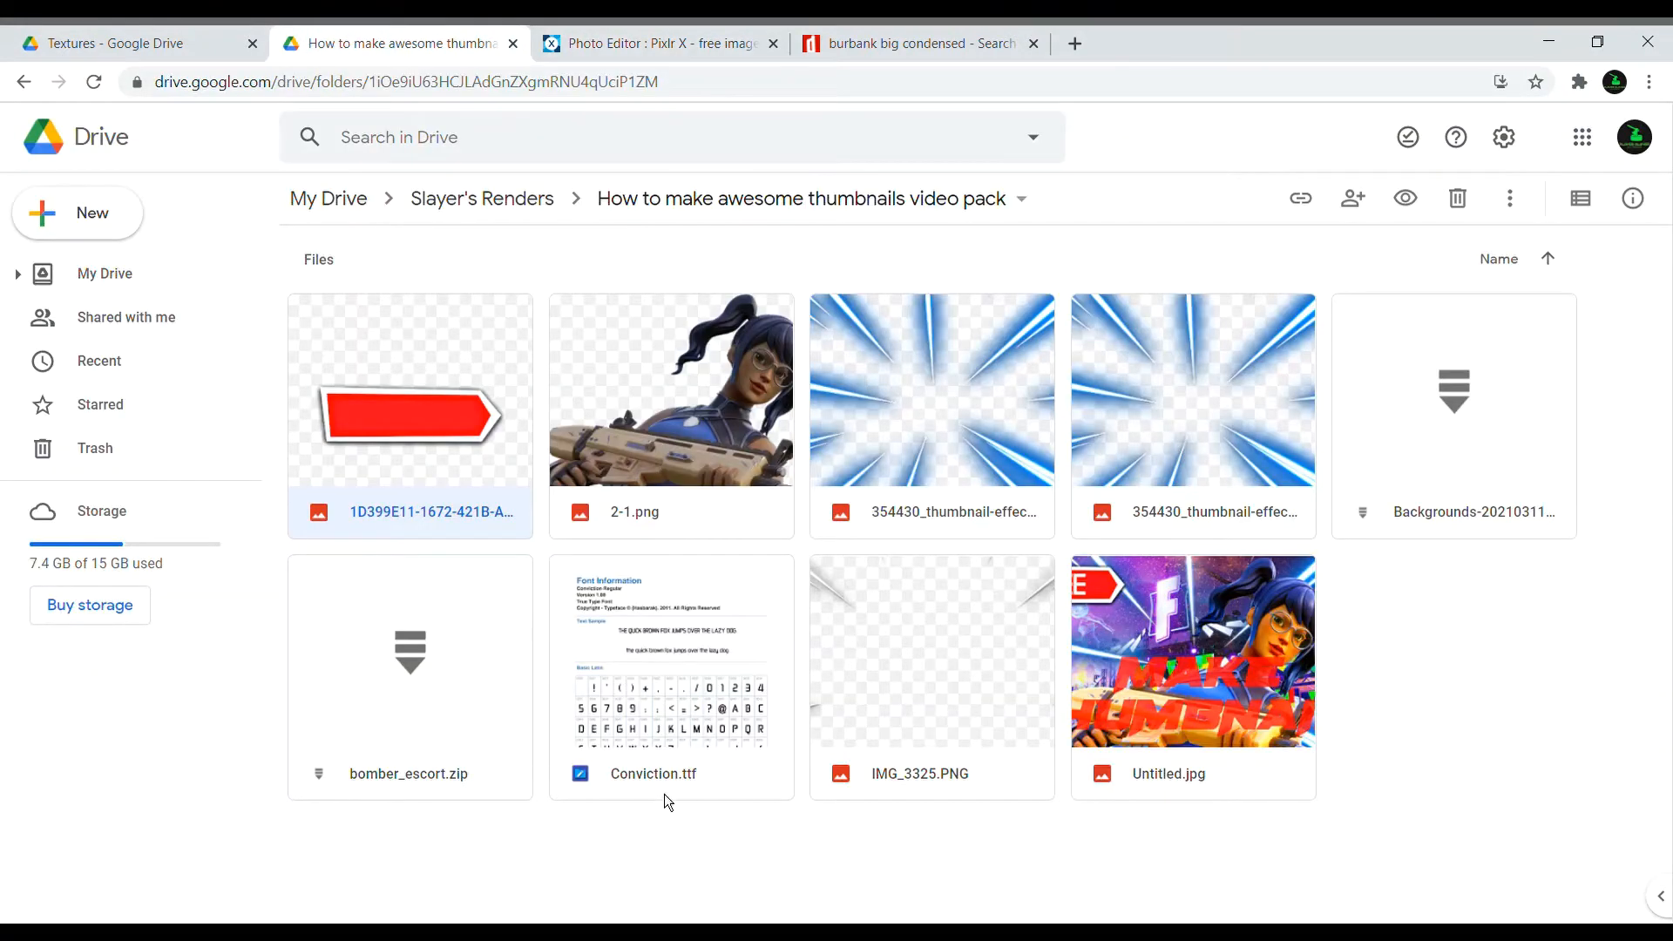
click(654, 43)
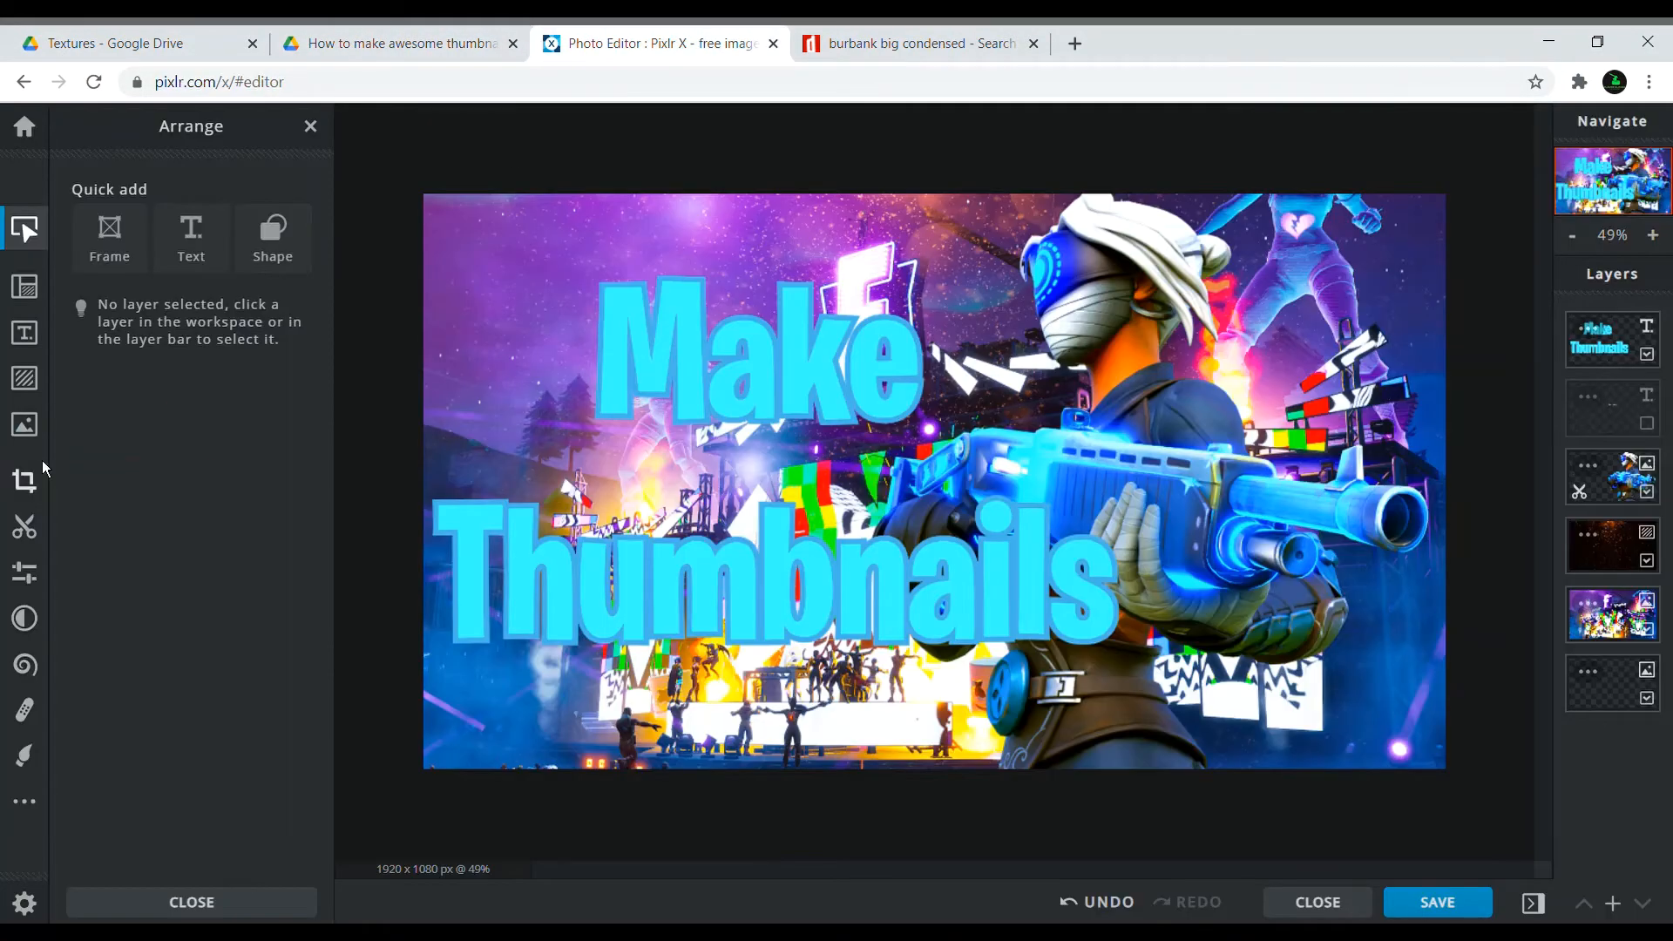
click(24, 424)
click(219, 280)
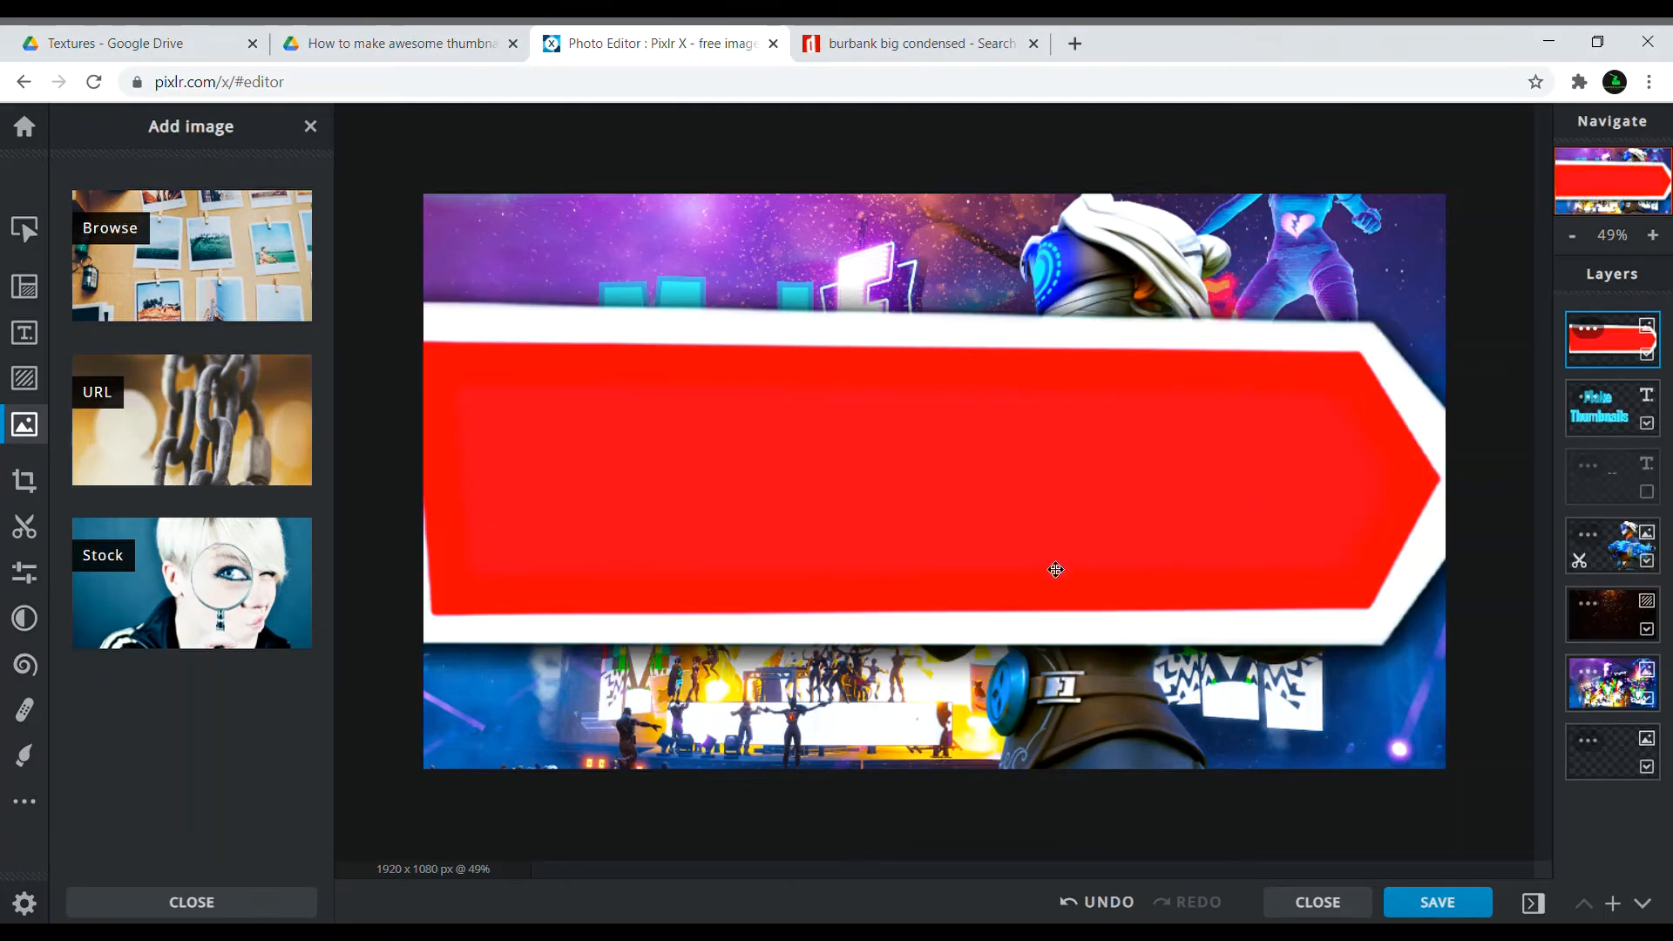
Shrink the red arrow banner to just under a third of the canvas width and place it in the canvas's upper-right corner
drag(1053, 567, 922, 889)
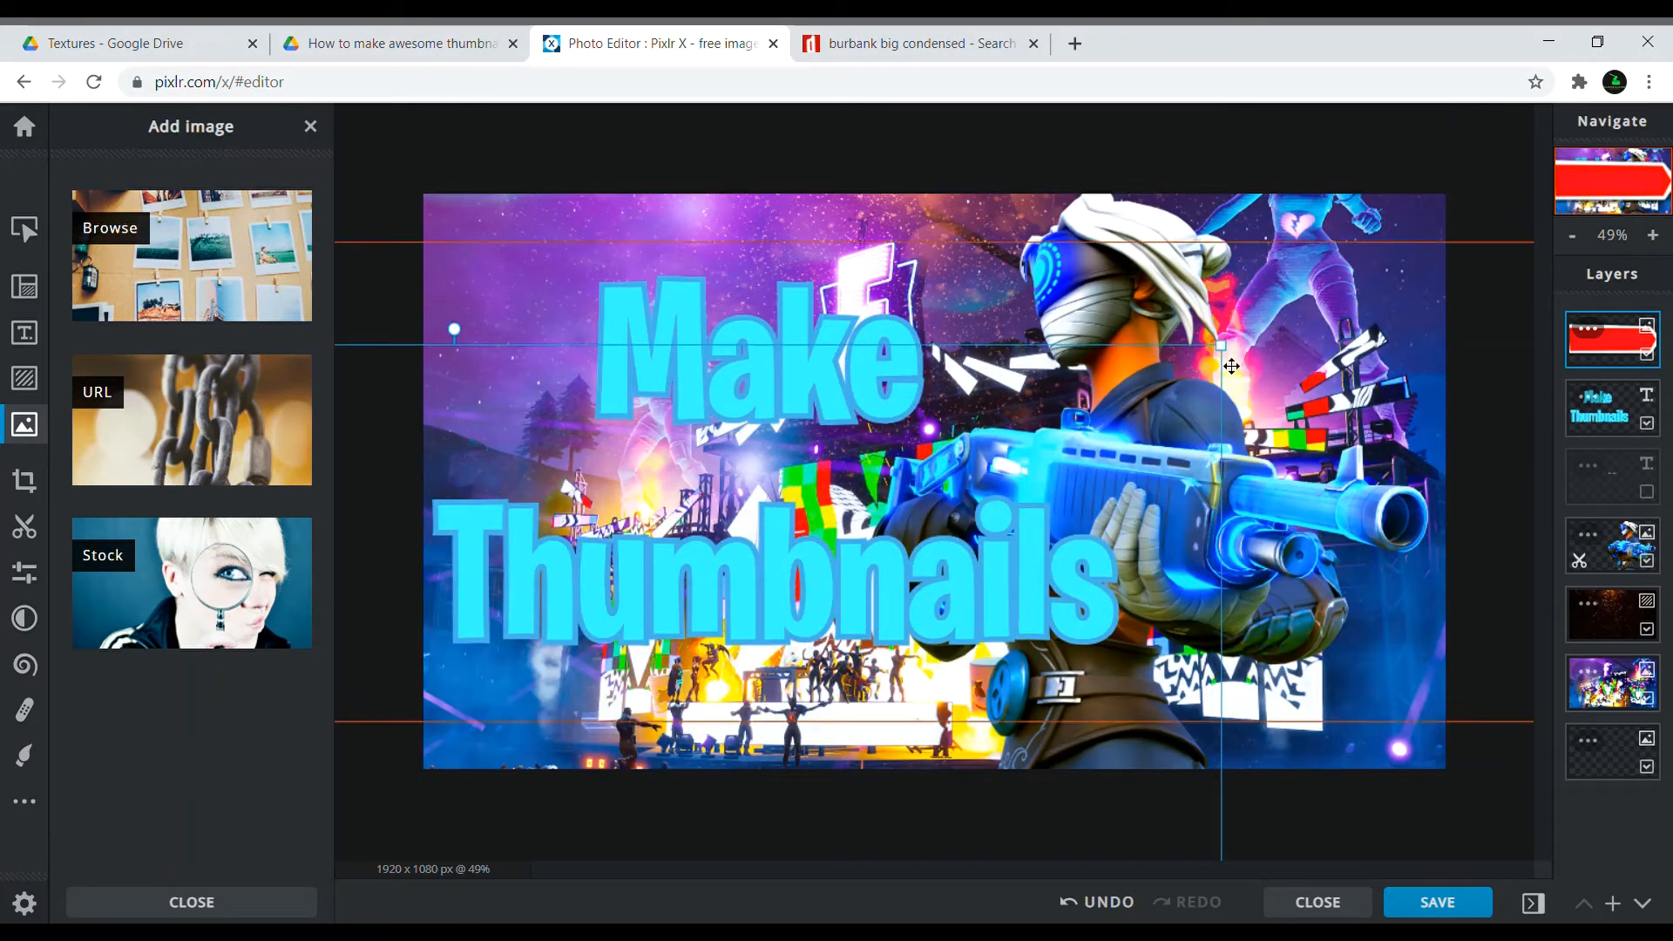
drag(1221, 346, 853, 567)
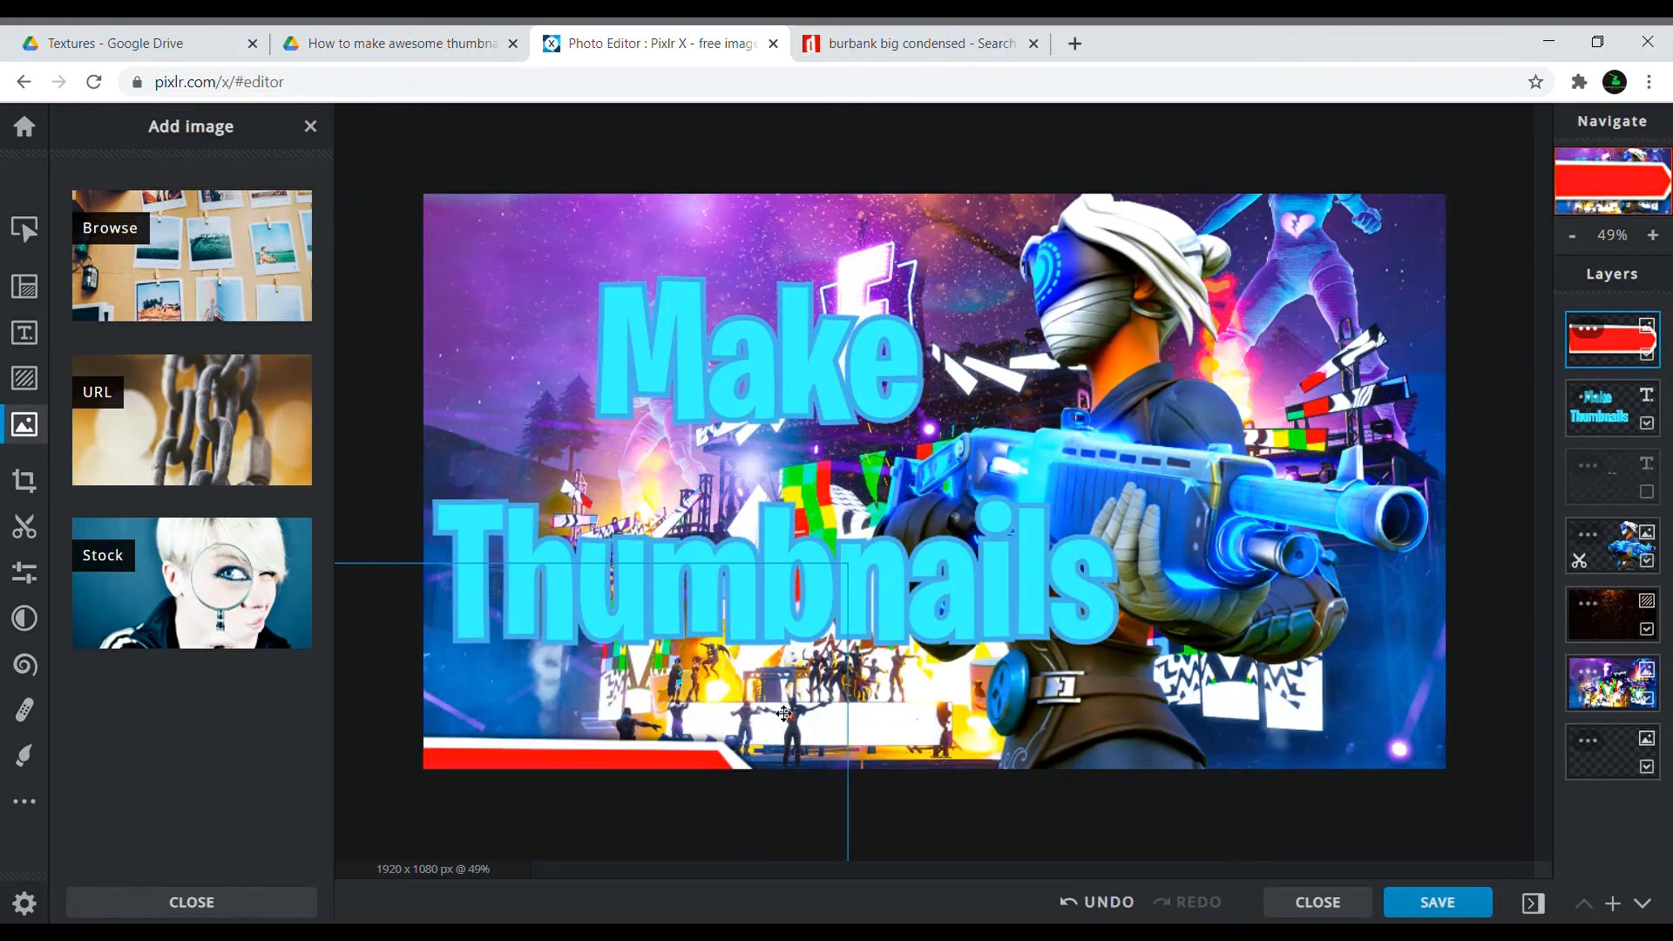
drag(789, 708, 1114, 354)
drag(1157, 252, 971, 397)
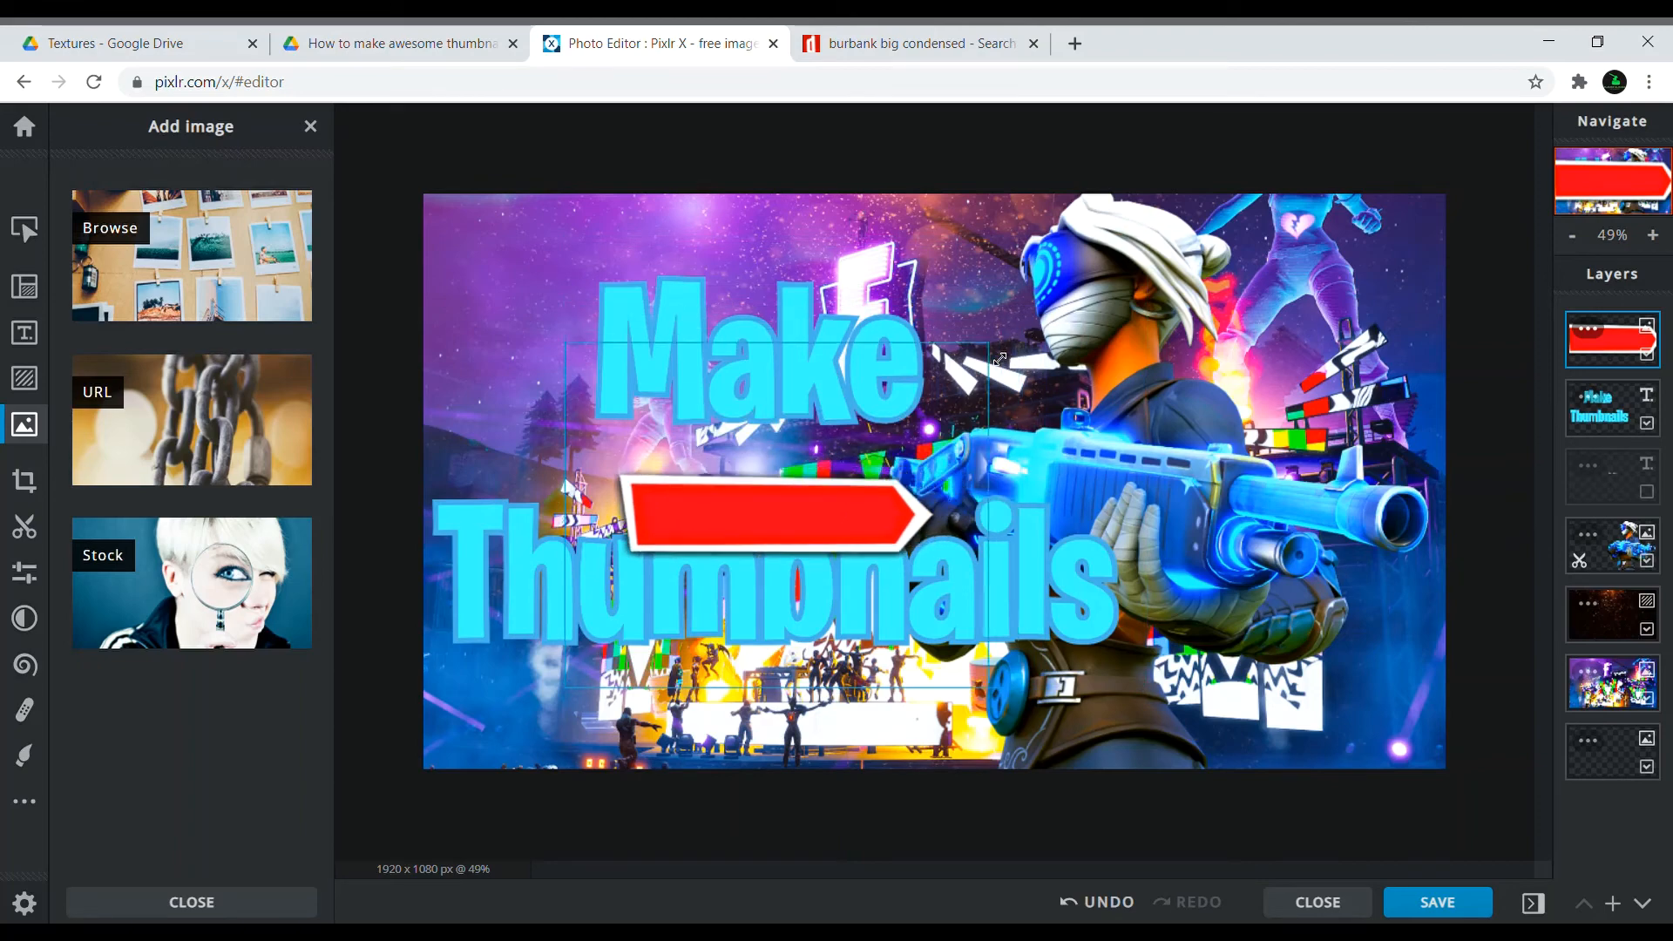
drag(898, 528, 1406, 260)
click(921, 231)
click(916, 155)
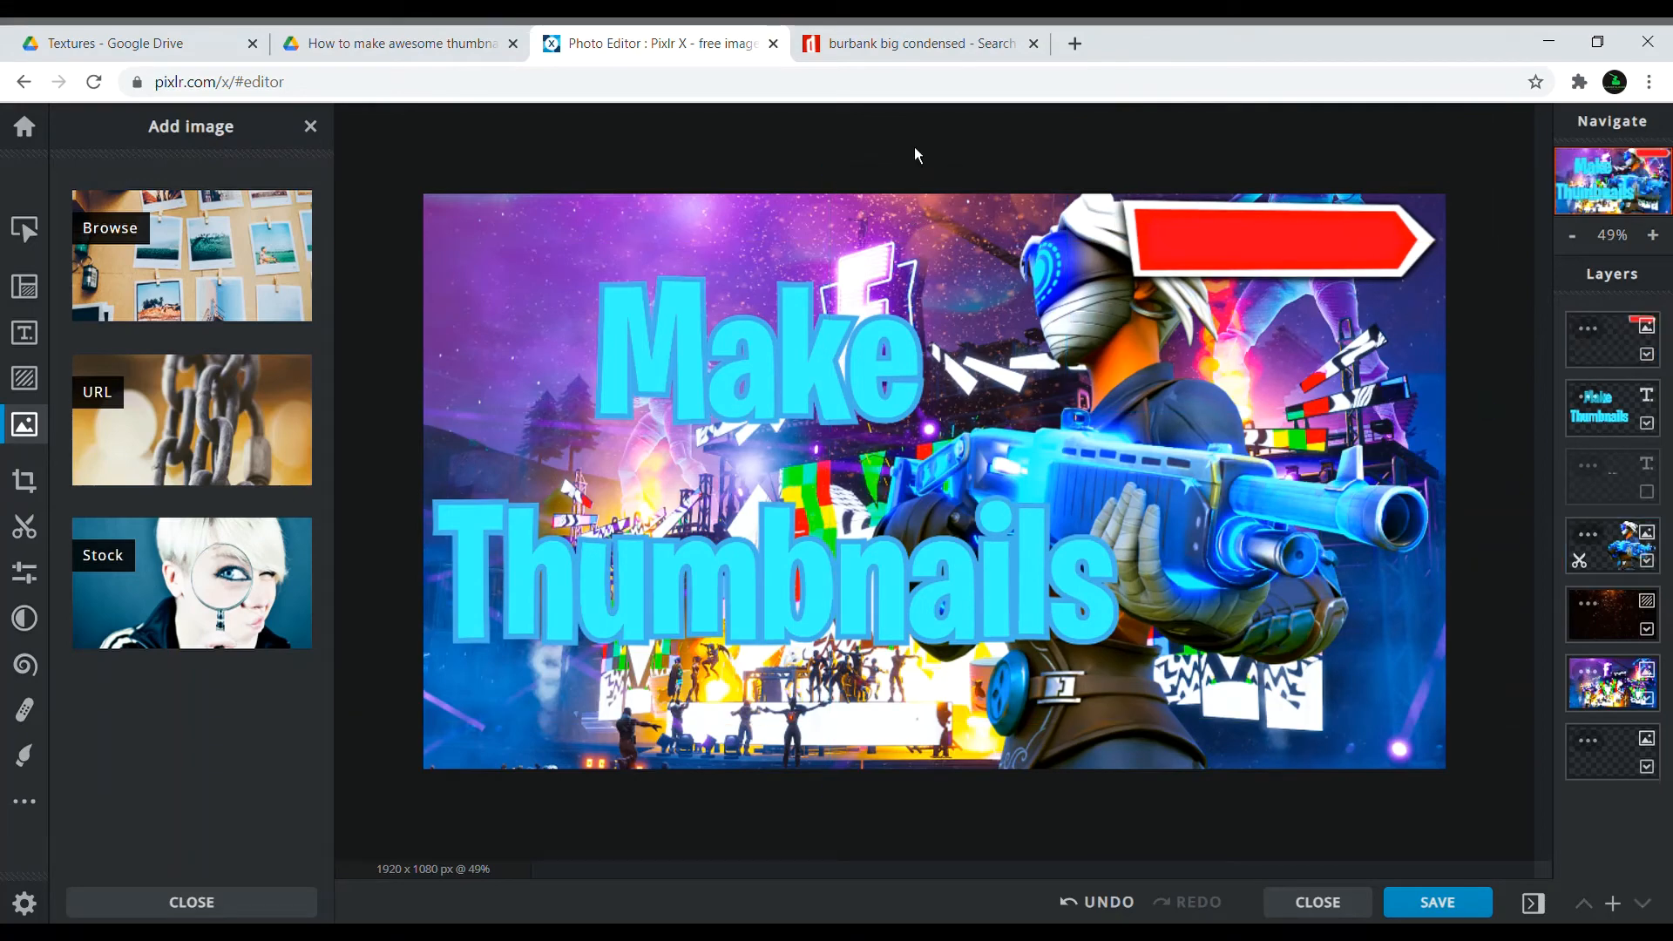
Add a new text layer and set its font to Conviction
click(24, 336)
click(224, 251)
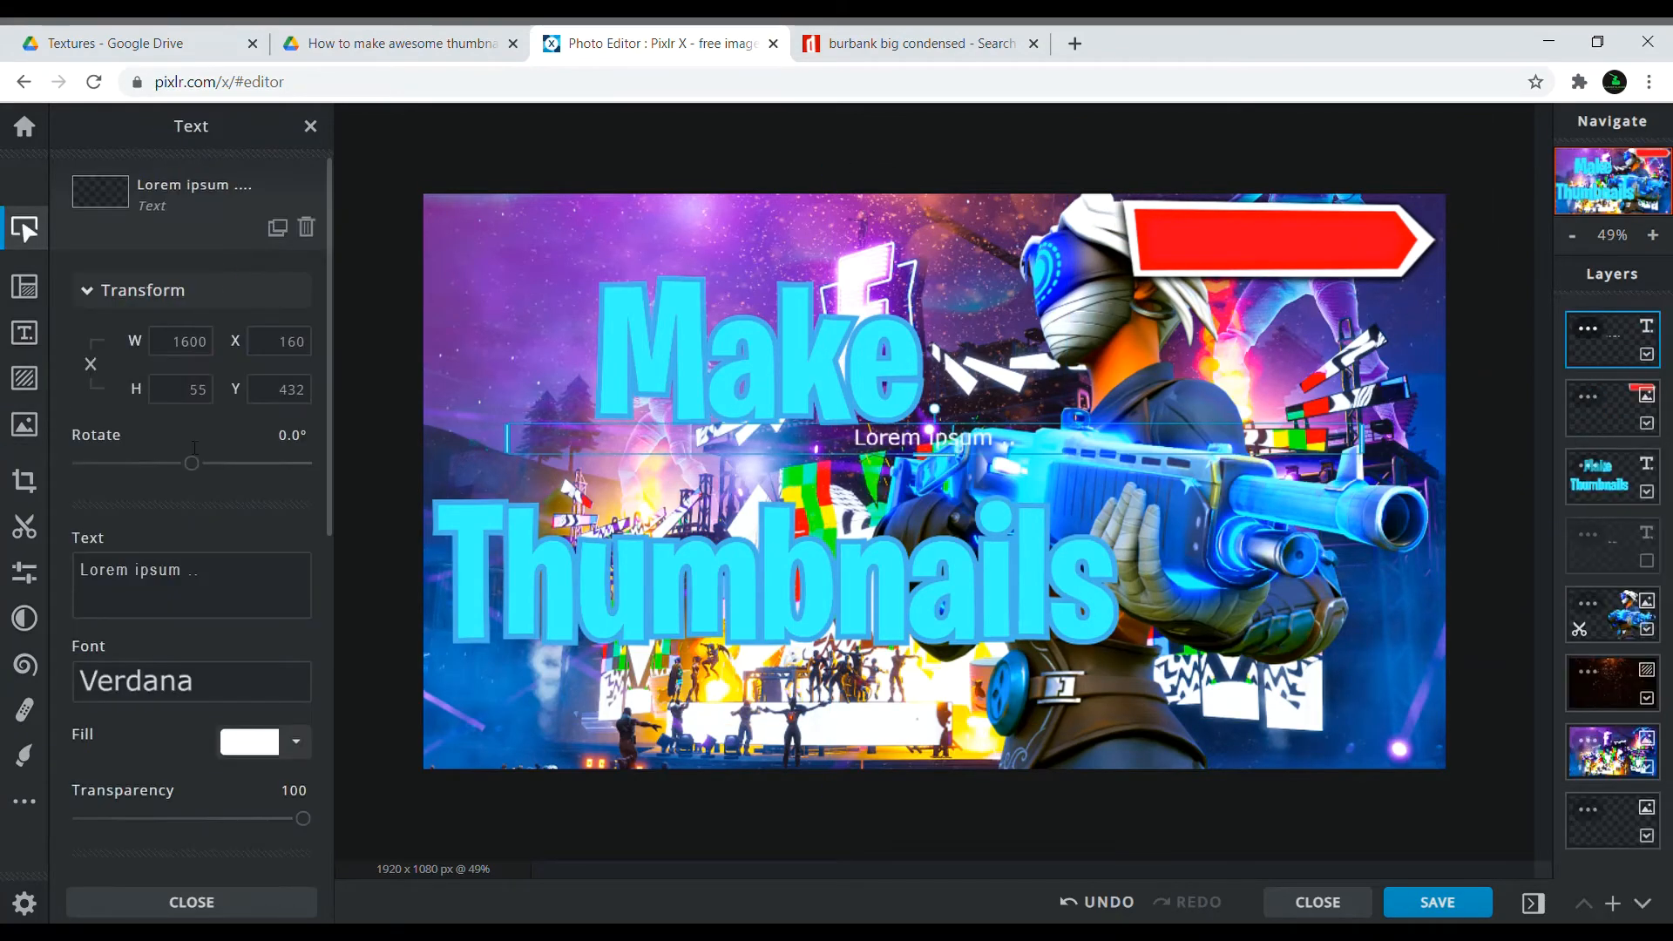
click(174, 680)
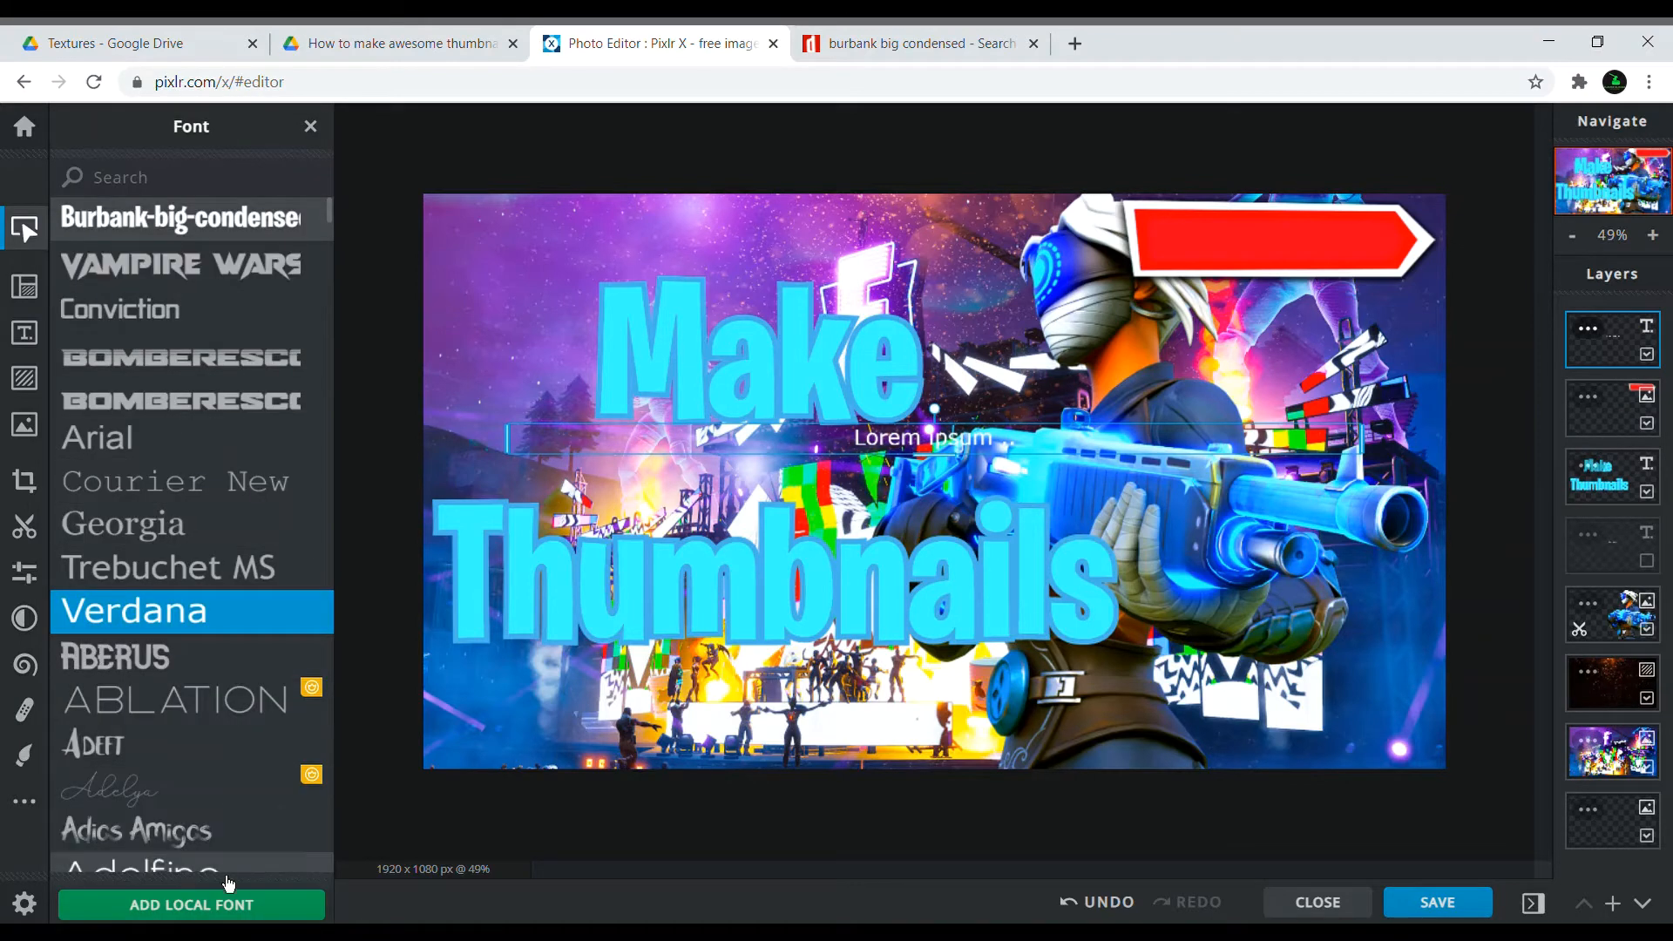
click(224, 908)
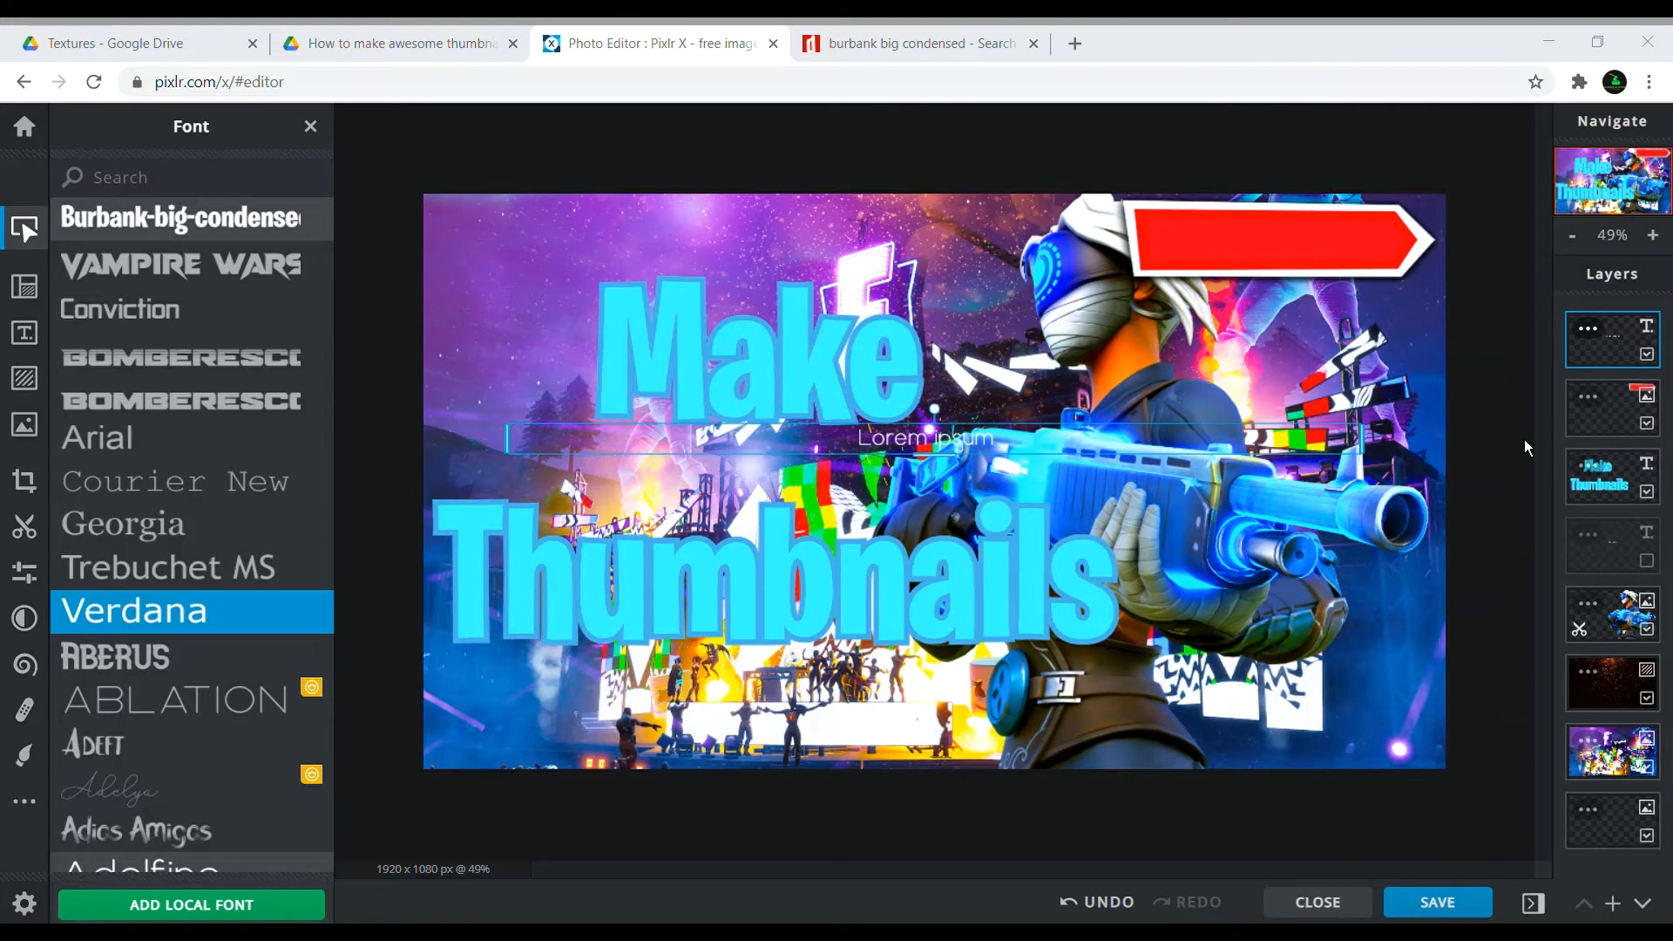
click(1150, 456)
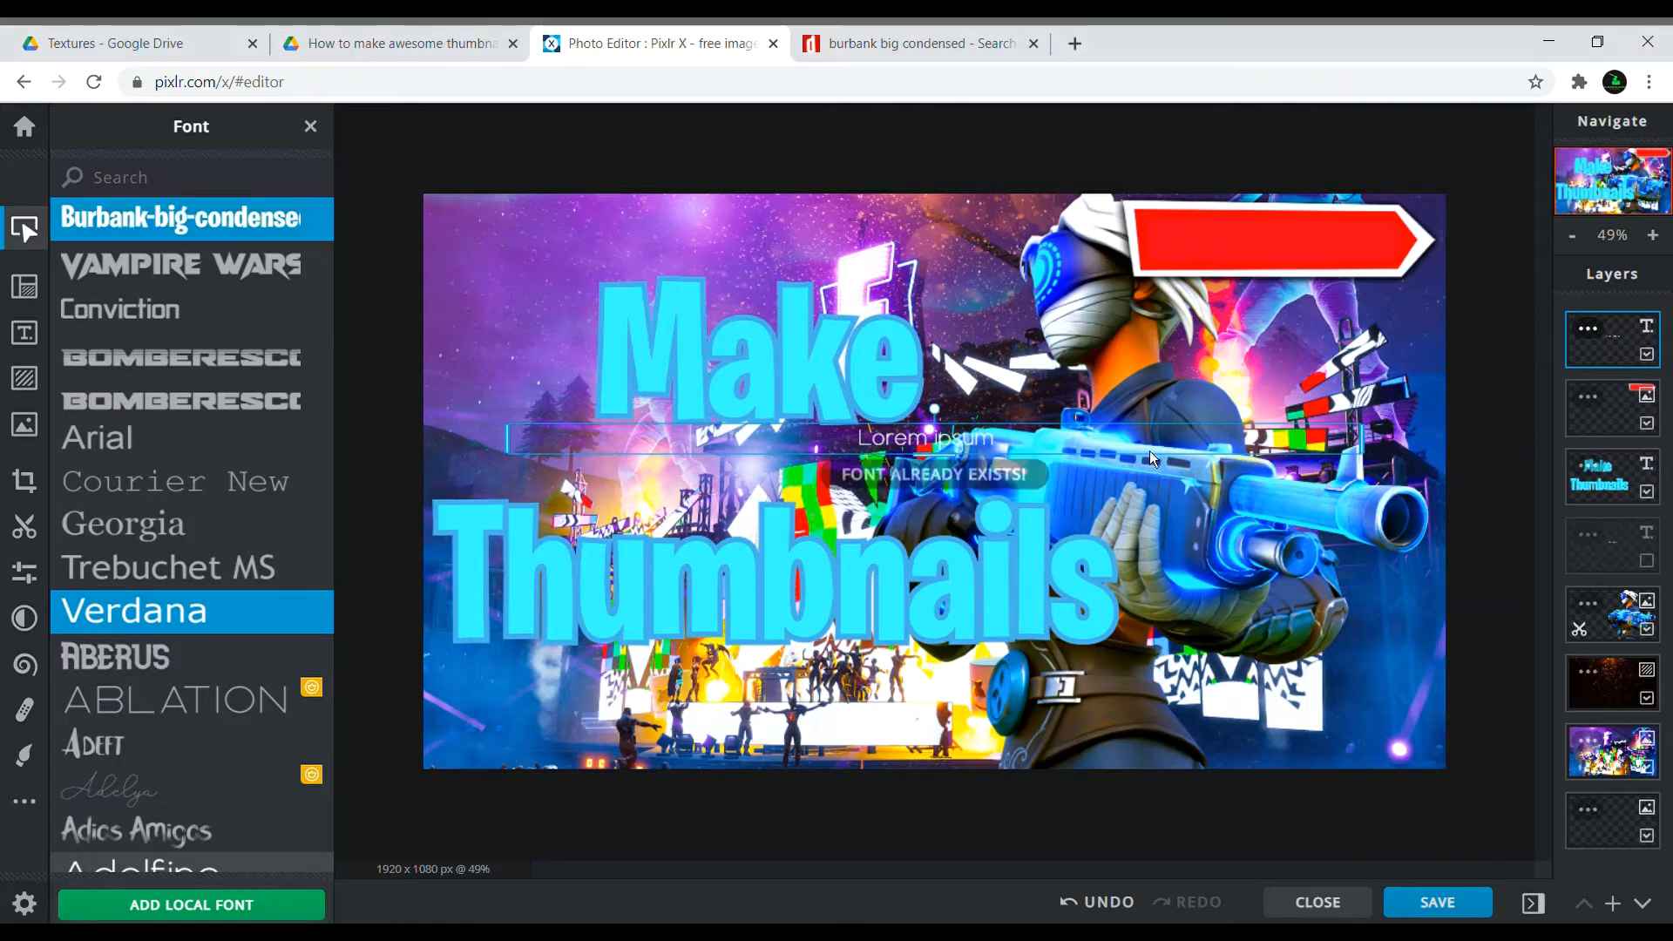
click(183, 324)
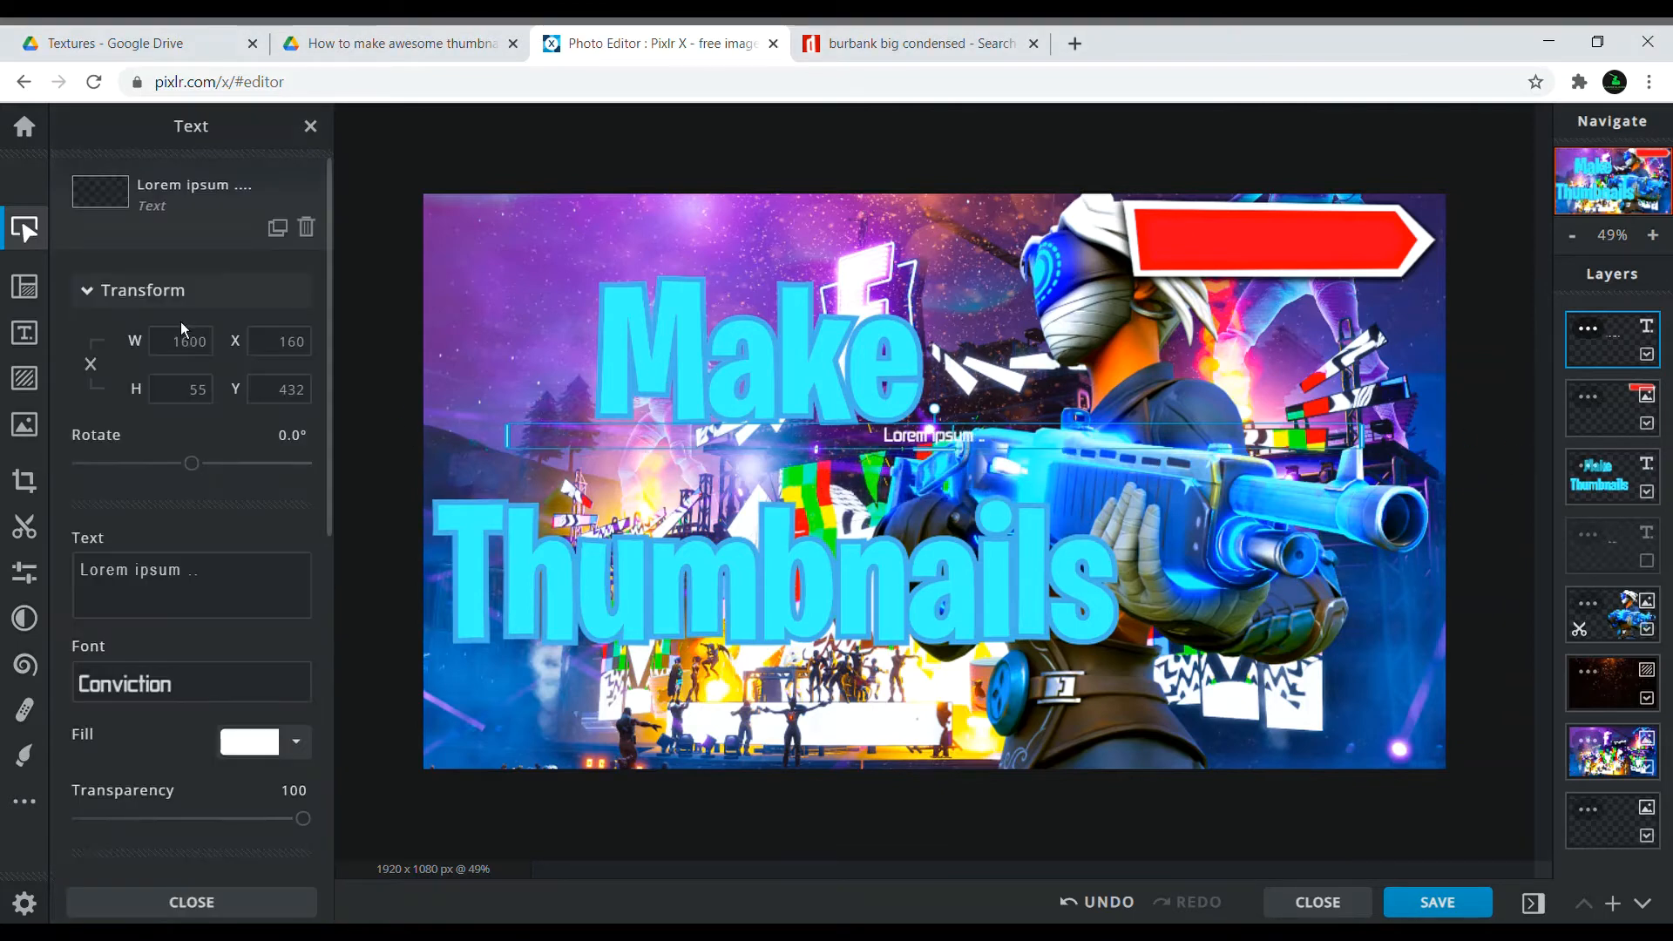
Change the placeholder text to "FREE", enlarge it to about 155 px high and centre it on the red arrow banner
click(296, 596)
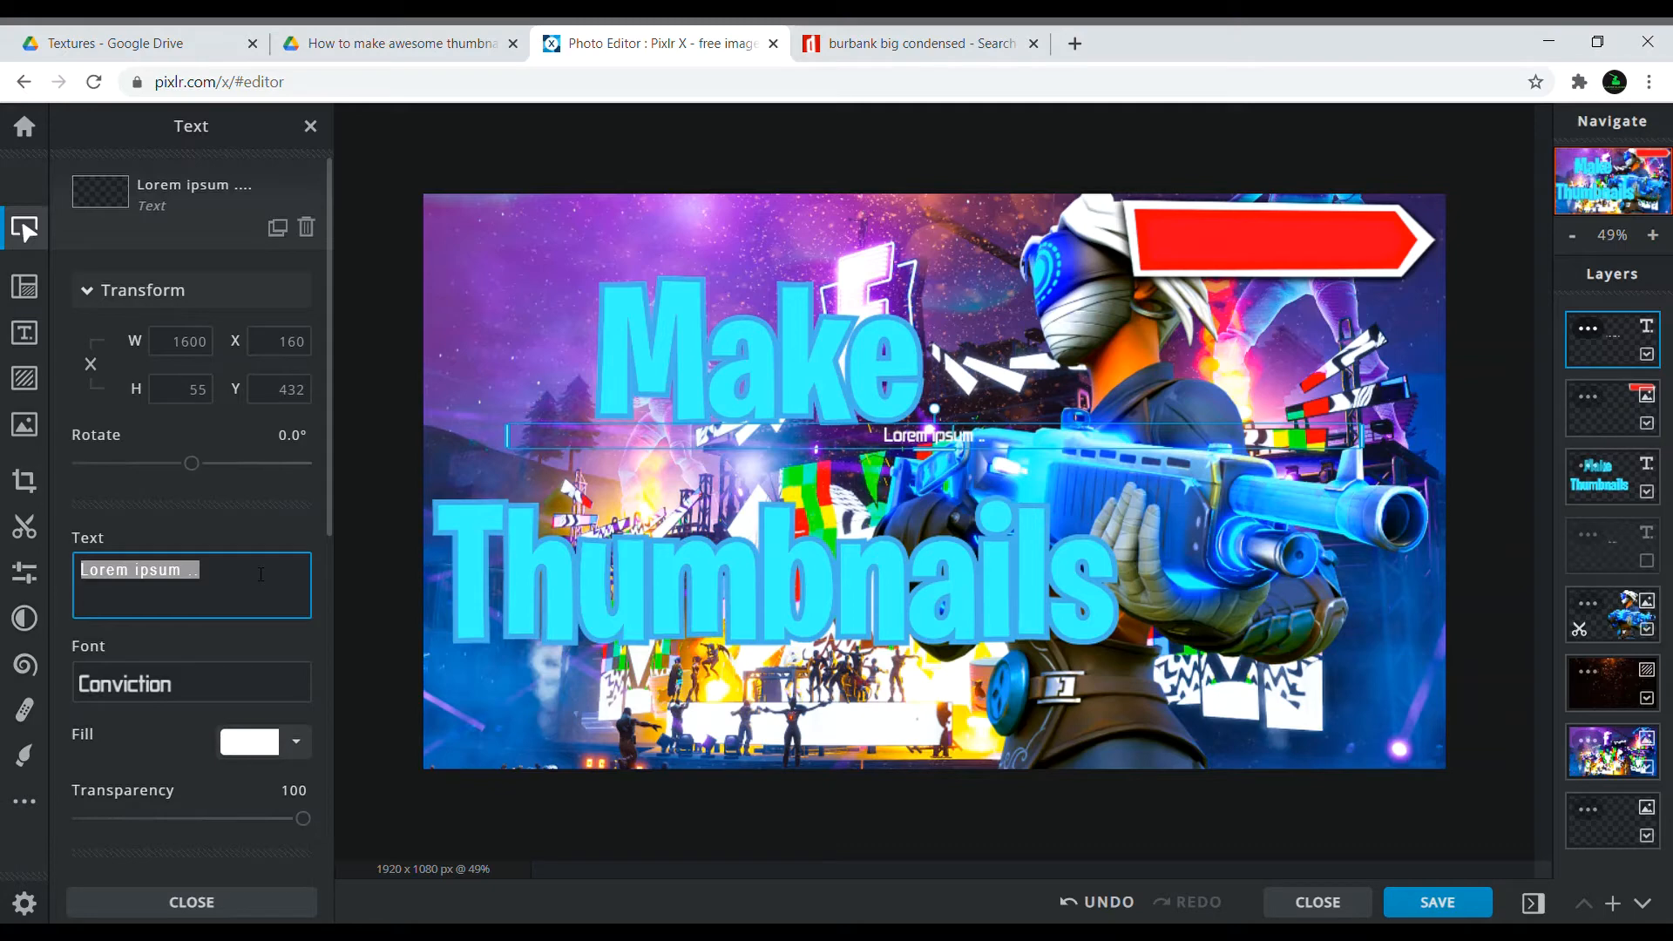
text(FREE)
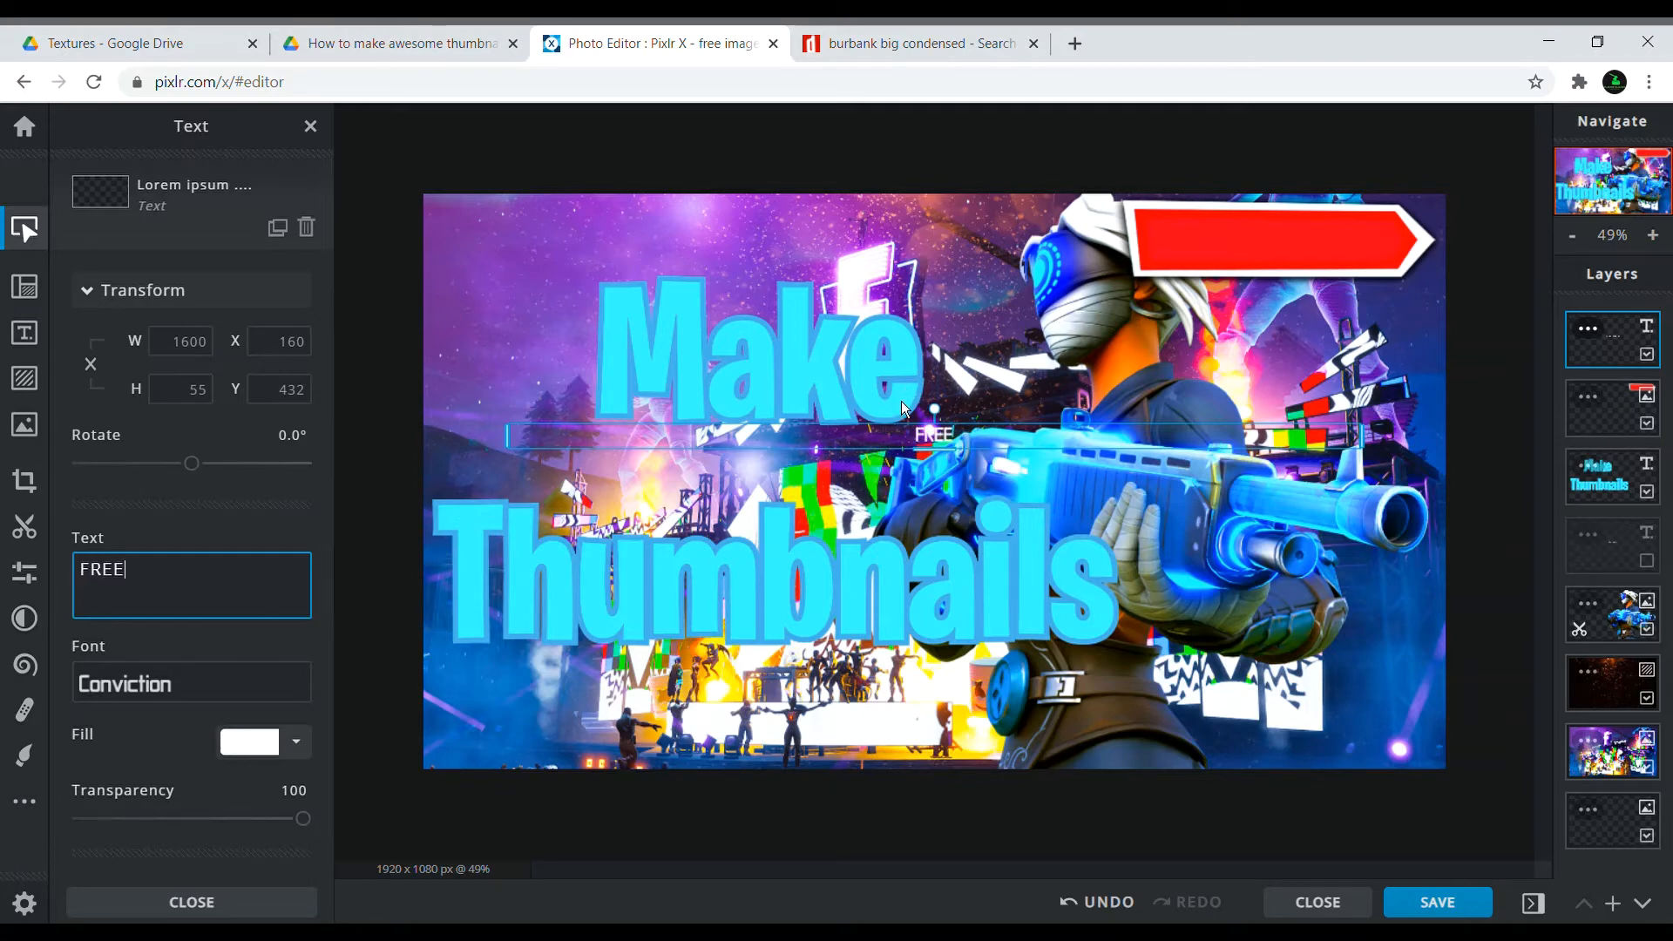
drag(942, 441, 1275, 275)
click(1230, 220)
drag(1273, 237, 1277, 289)
drag(1273, 253, 1274, 257)
click(1290, 299)
click(971, 174)
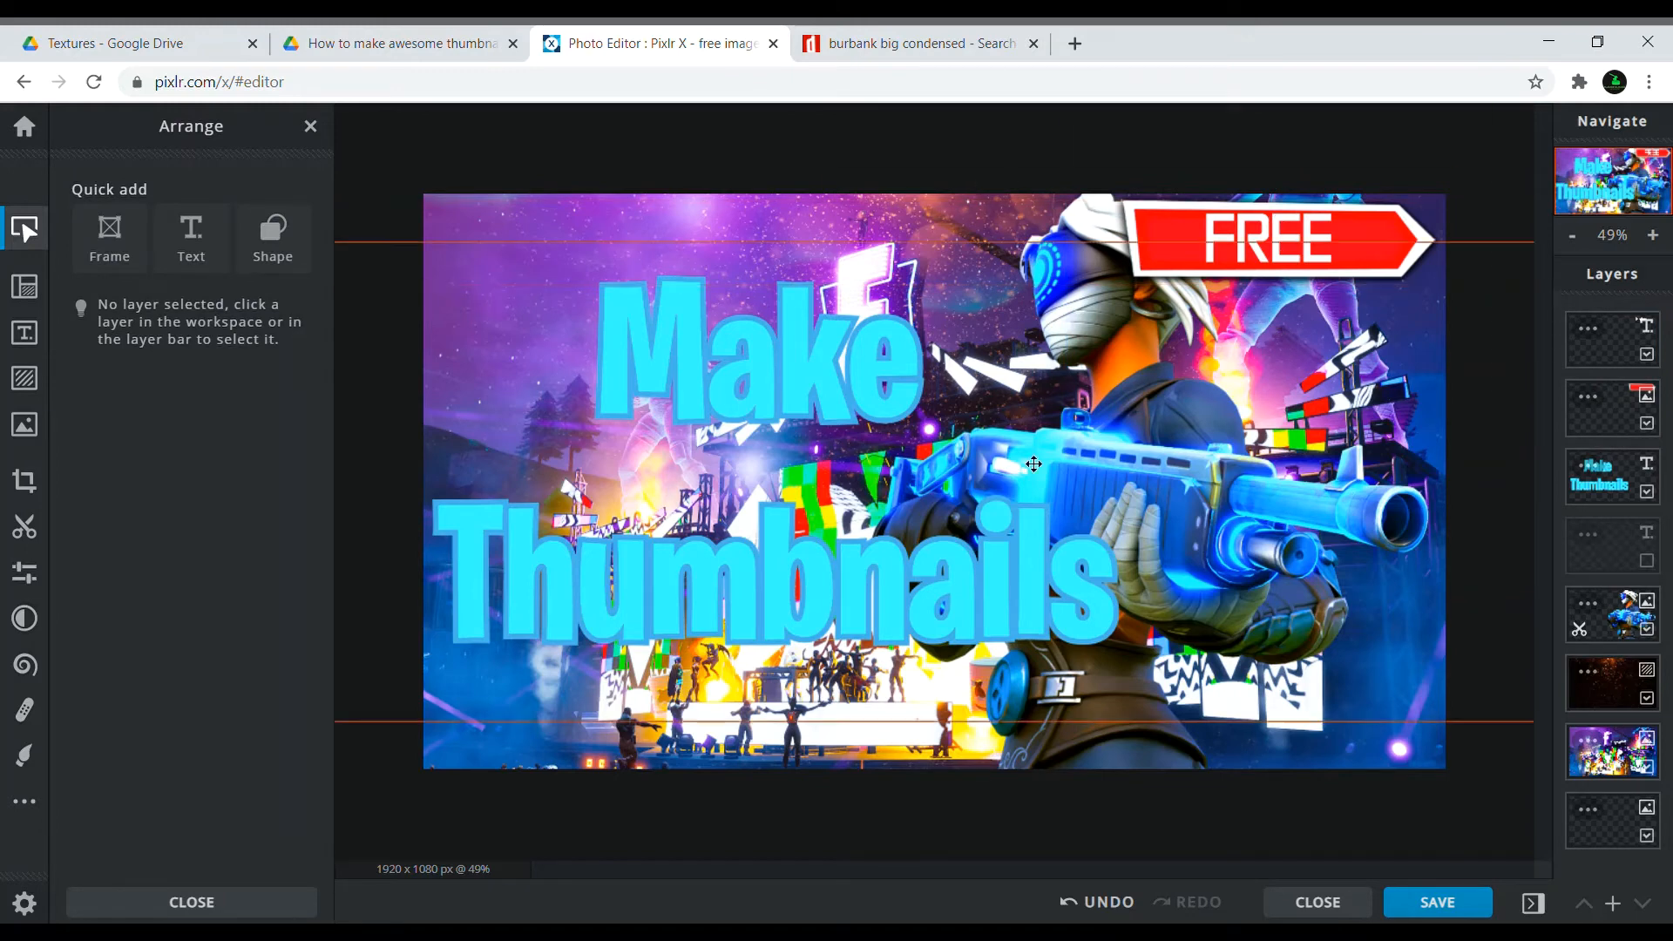
Try a black border from the Squared border collection around the whole thumbnail
click(28, 397)
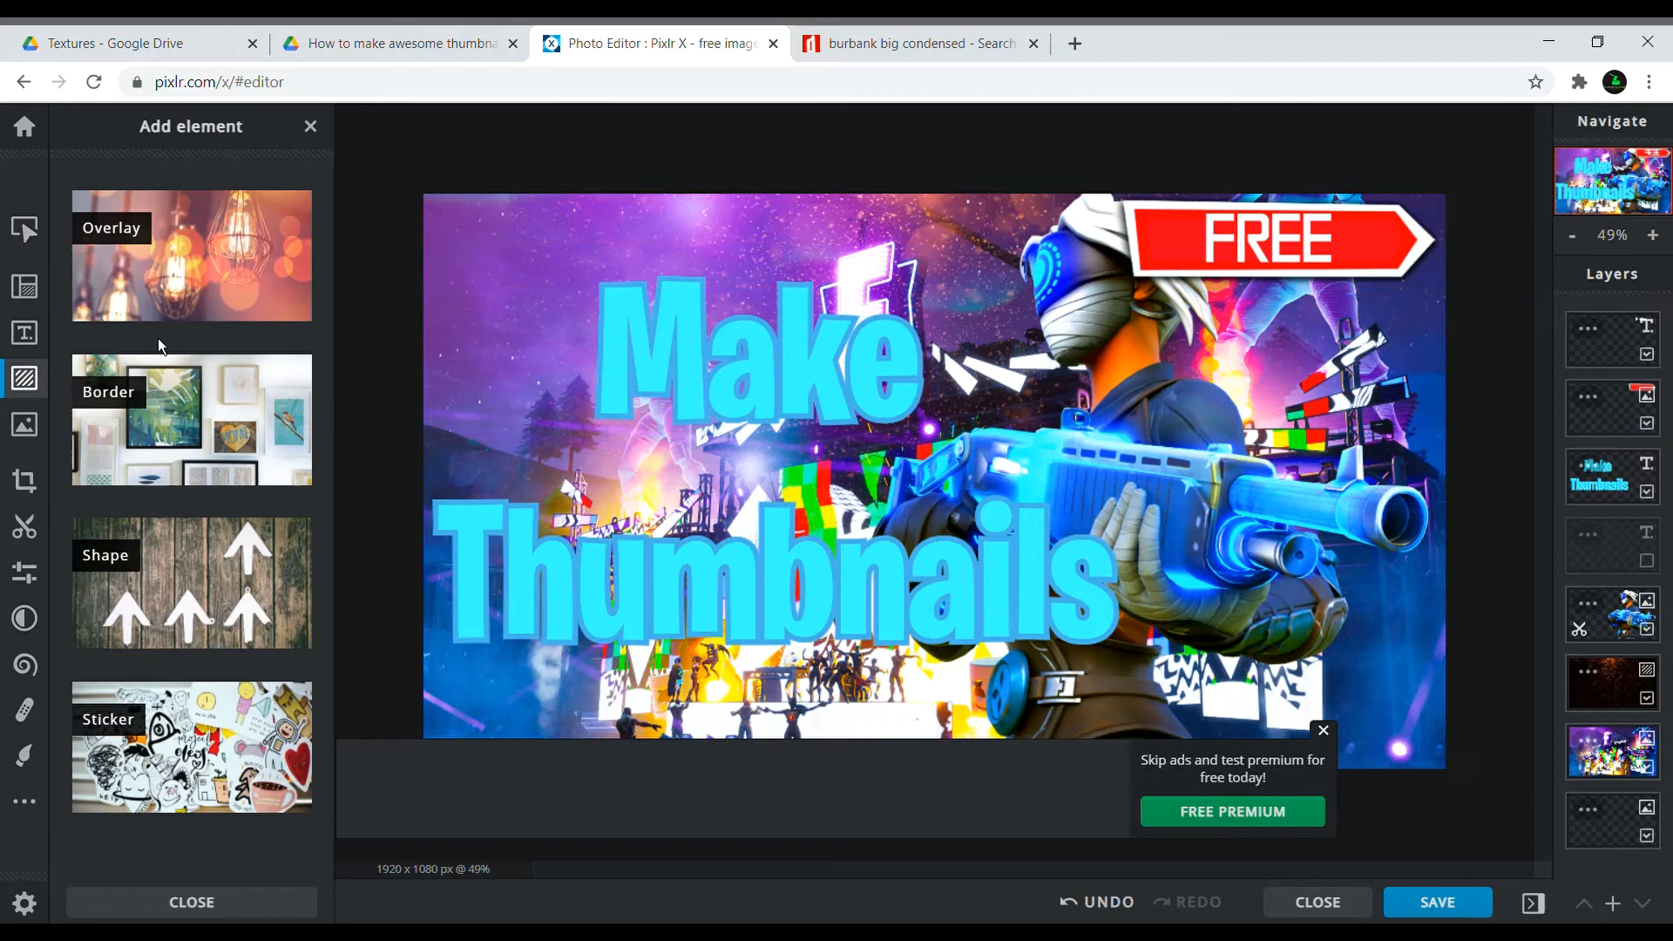
click(174, 444)
click(1324, 731)
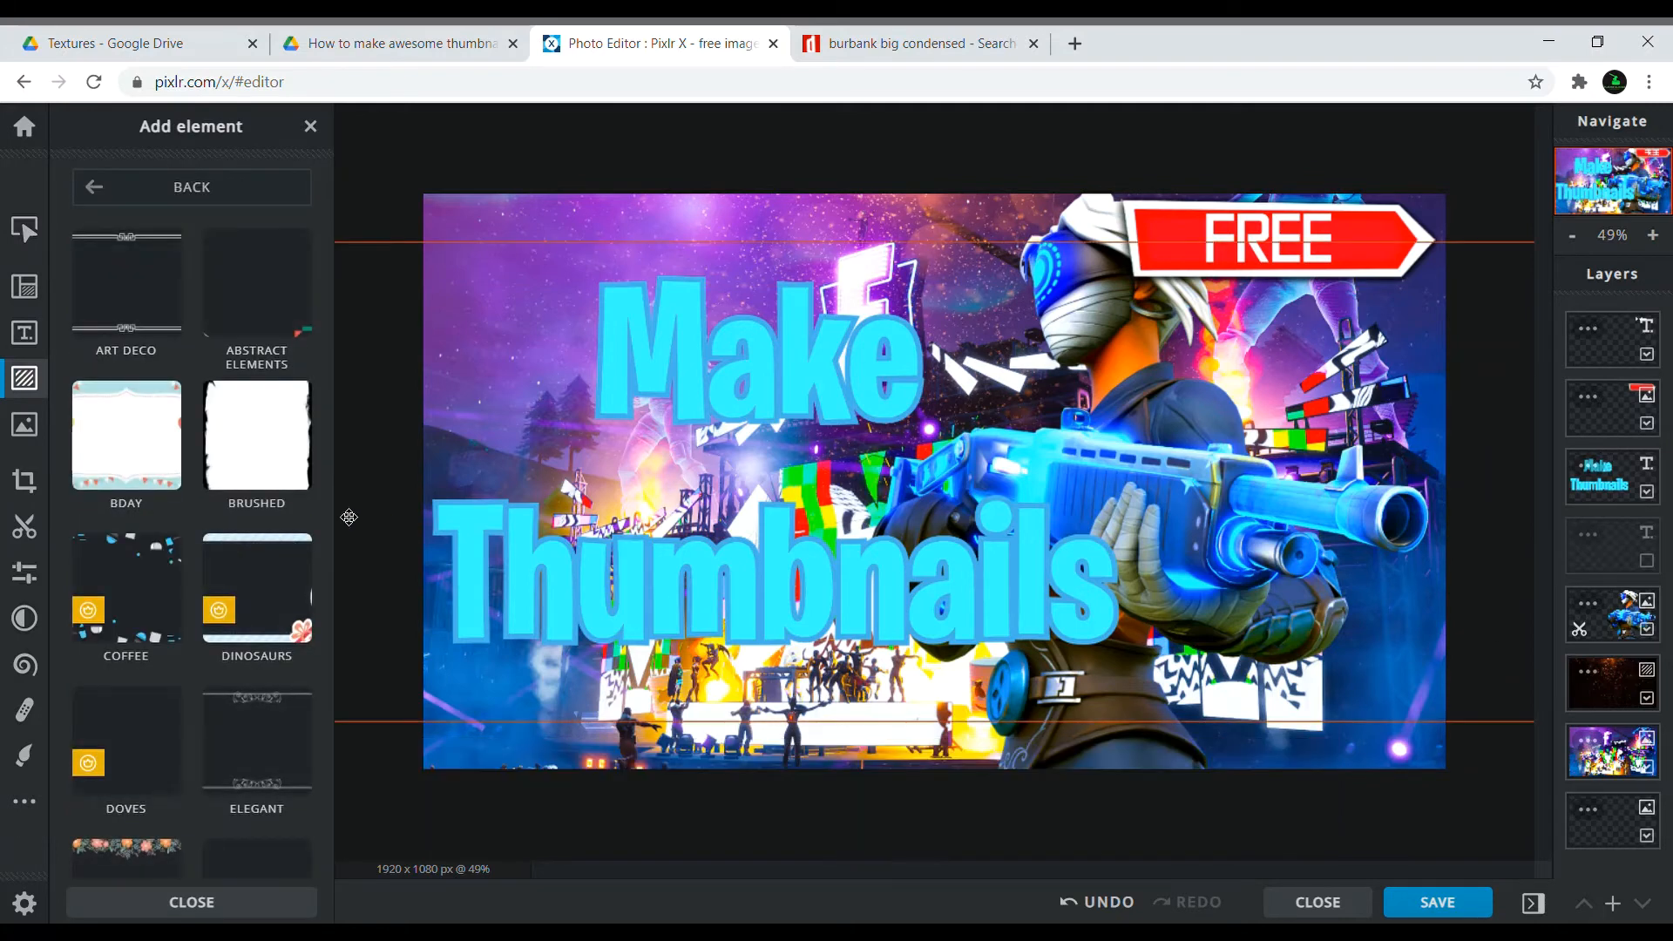
scroll(249, 533, down, 10)
scroll(248, 534, down, 1)
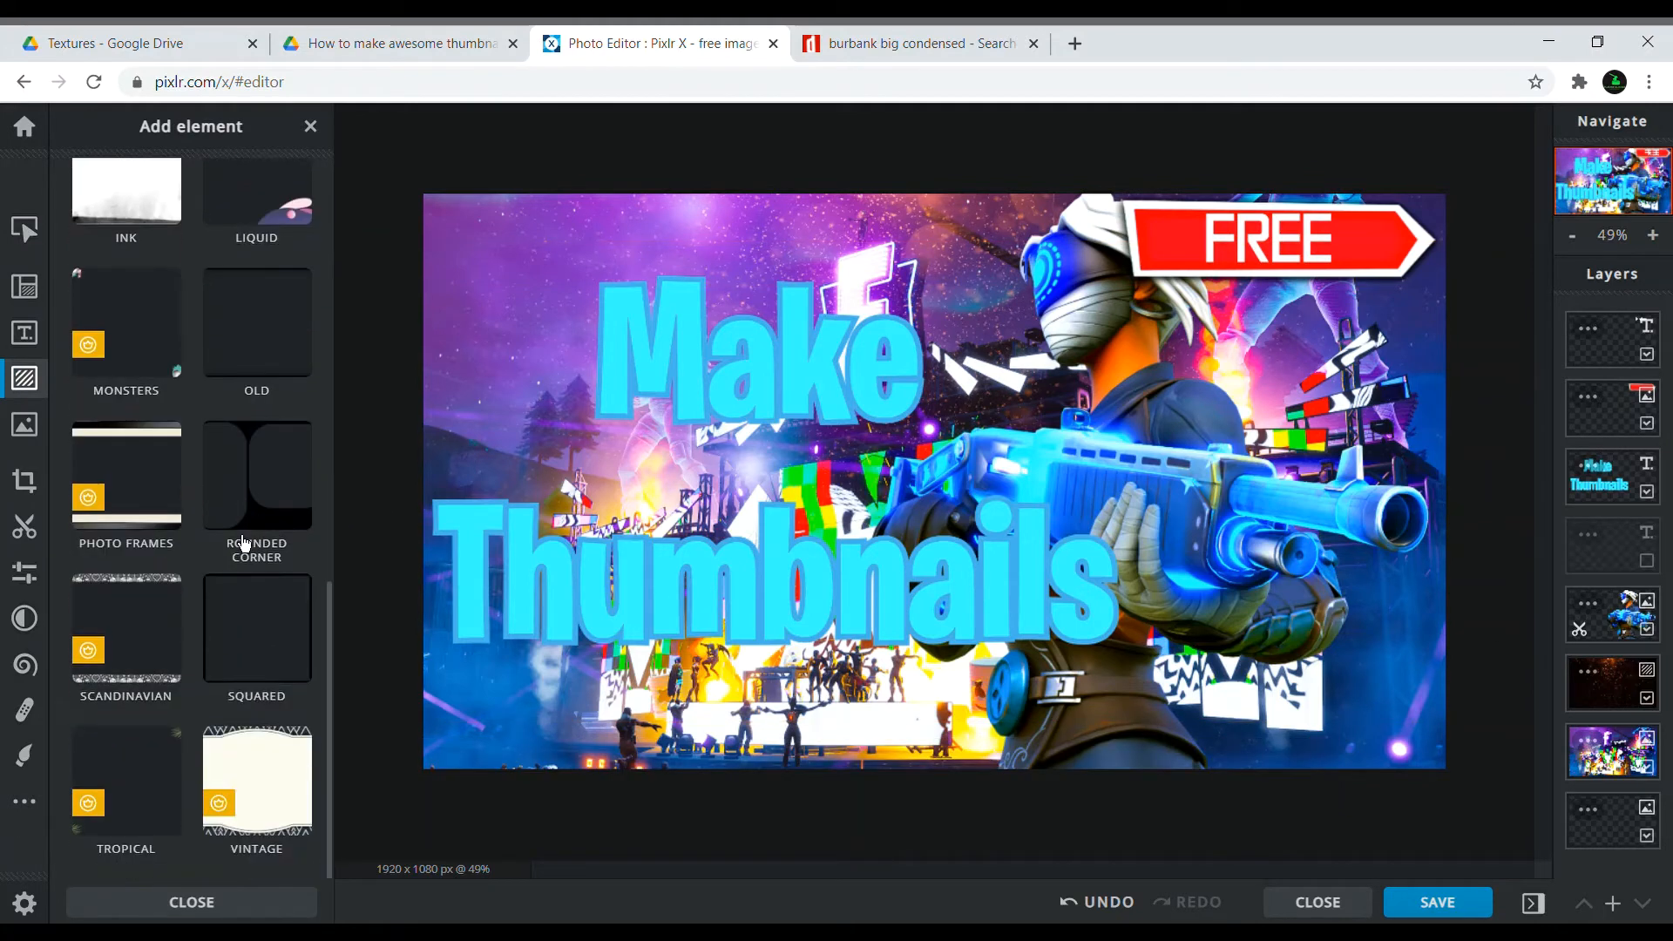
click(262, 646)
scroll(254, 635, down, 2)
click(198, 514)
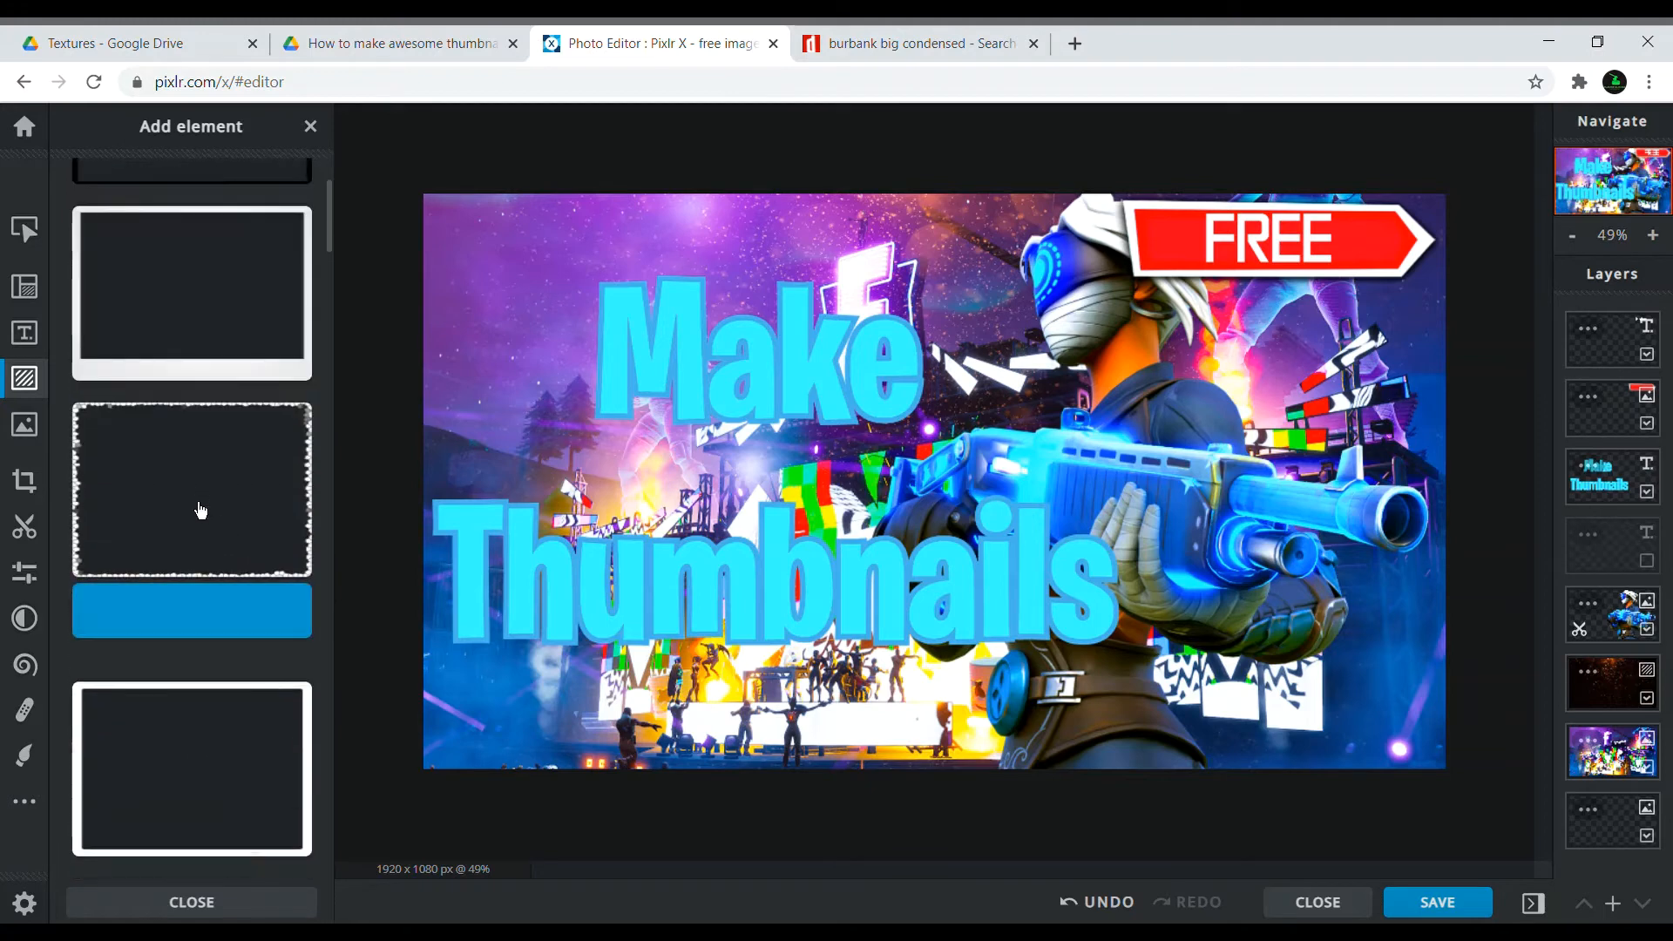
click(198, 540)
click(208, 370)
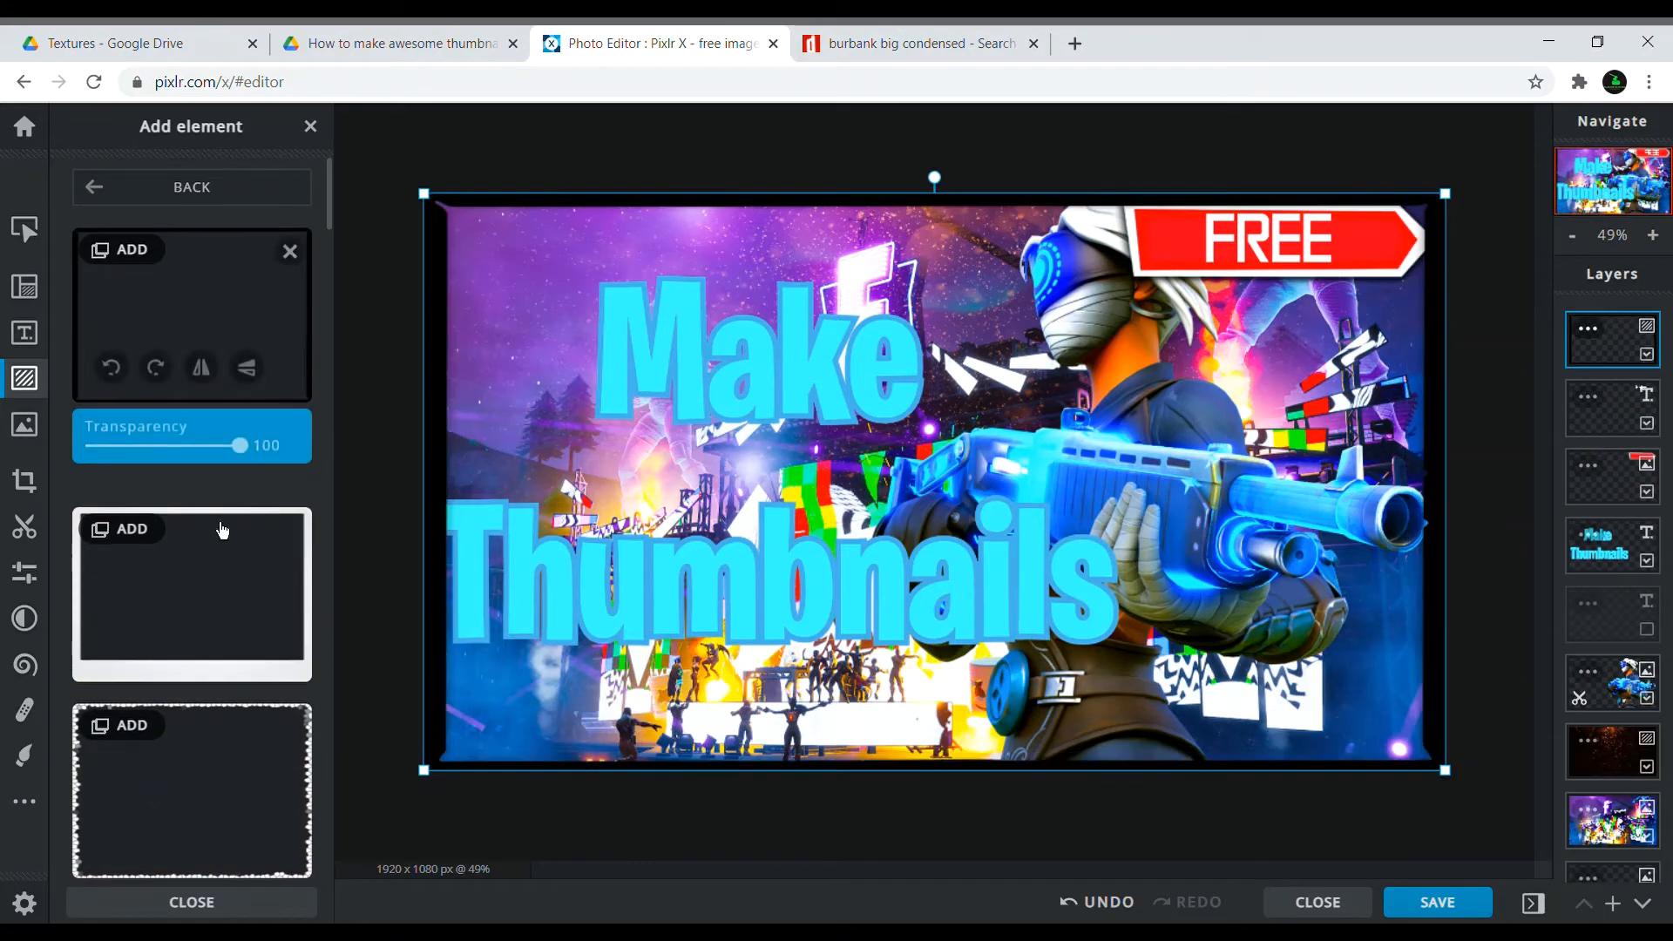
Try white, soft black, thin-line and rough-edged Squared borders on the thumbnail, removing the last one tried
click(220, 534)
scroll(220, 635, down, 4)
scroll(218, 663, down, 5)
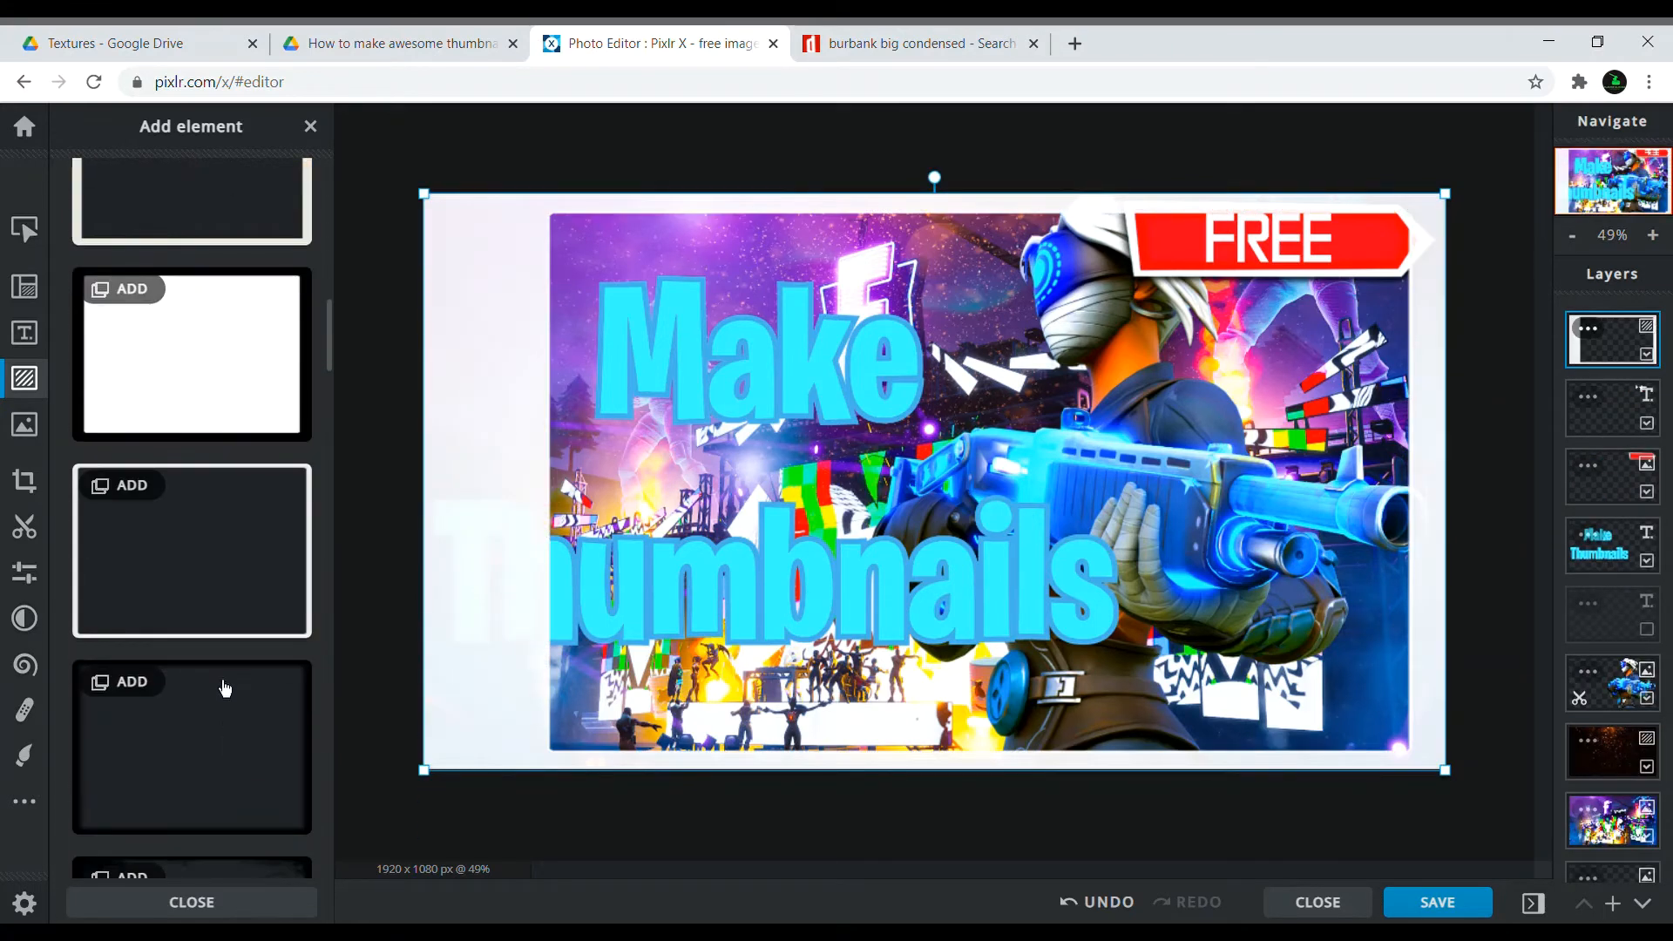
click(233, 709)
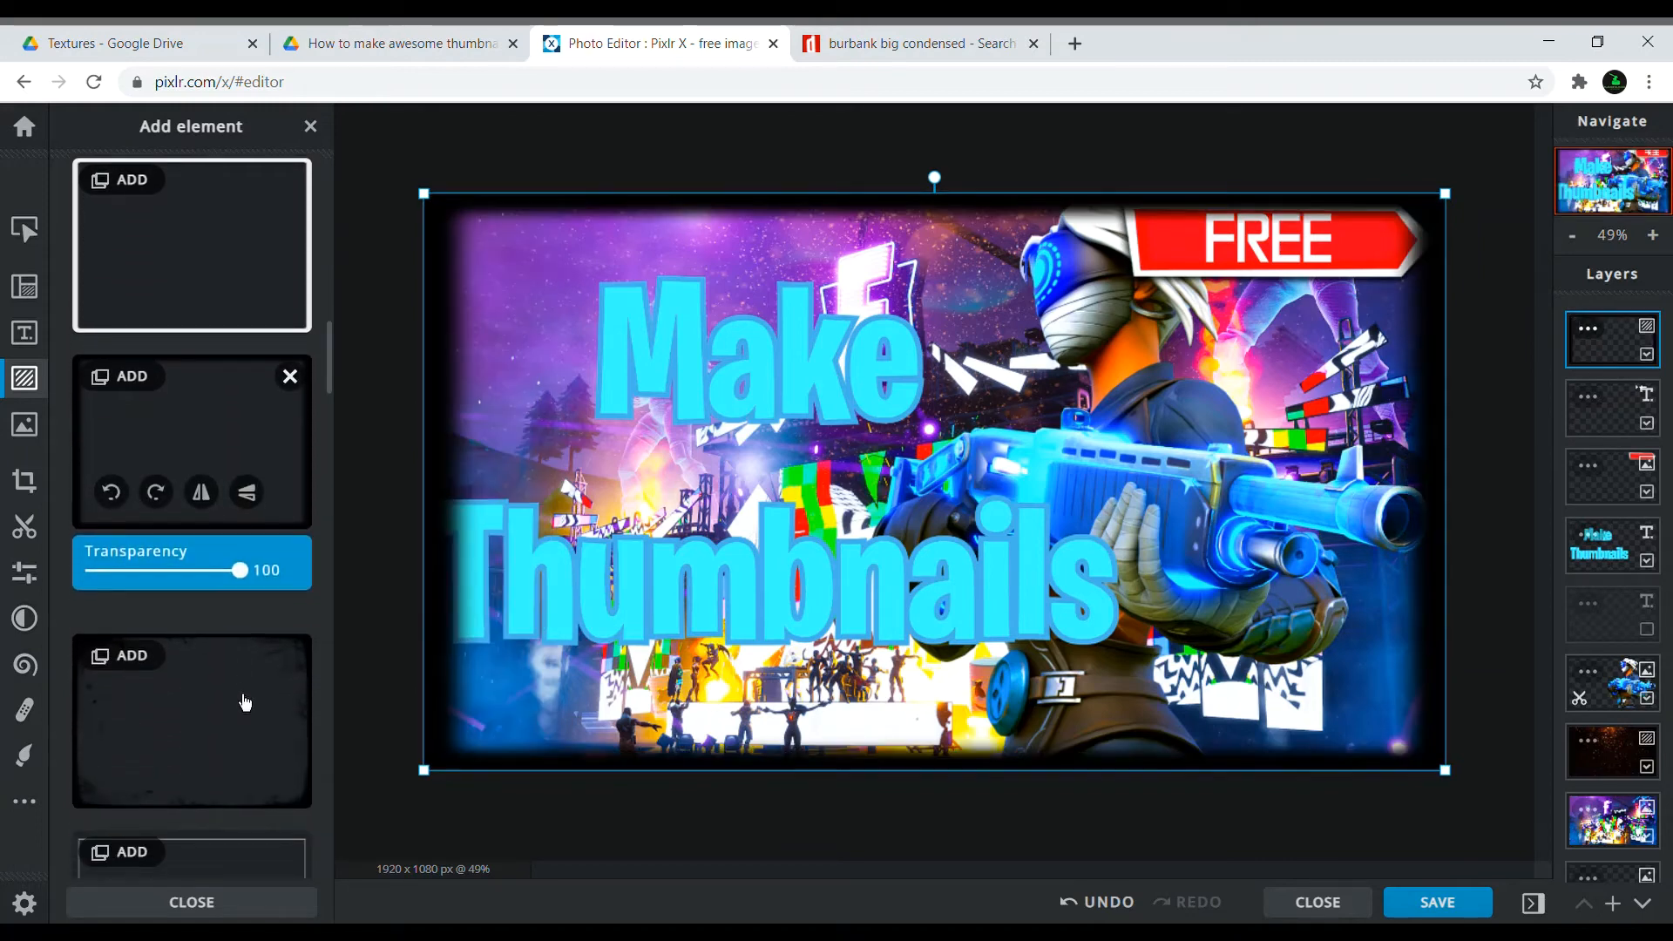
scroll(244, 723, down, 2)
click(234, 698)
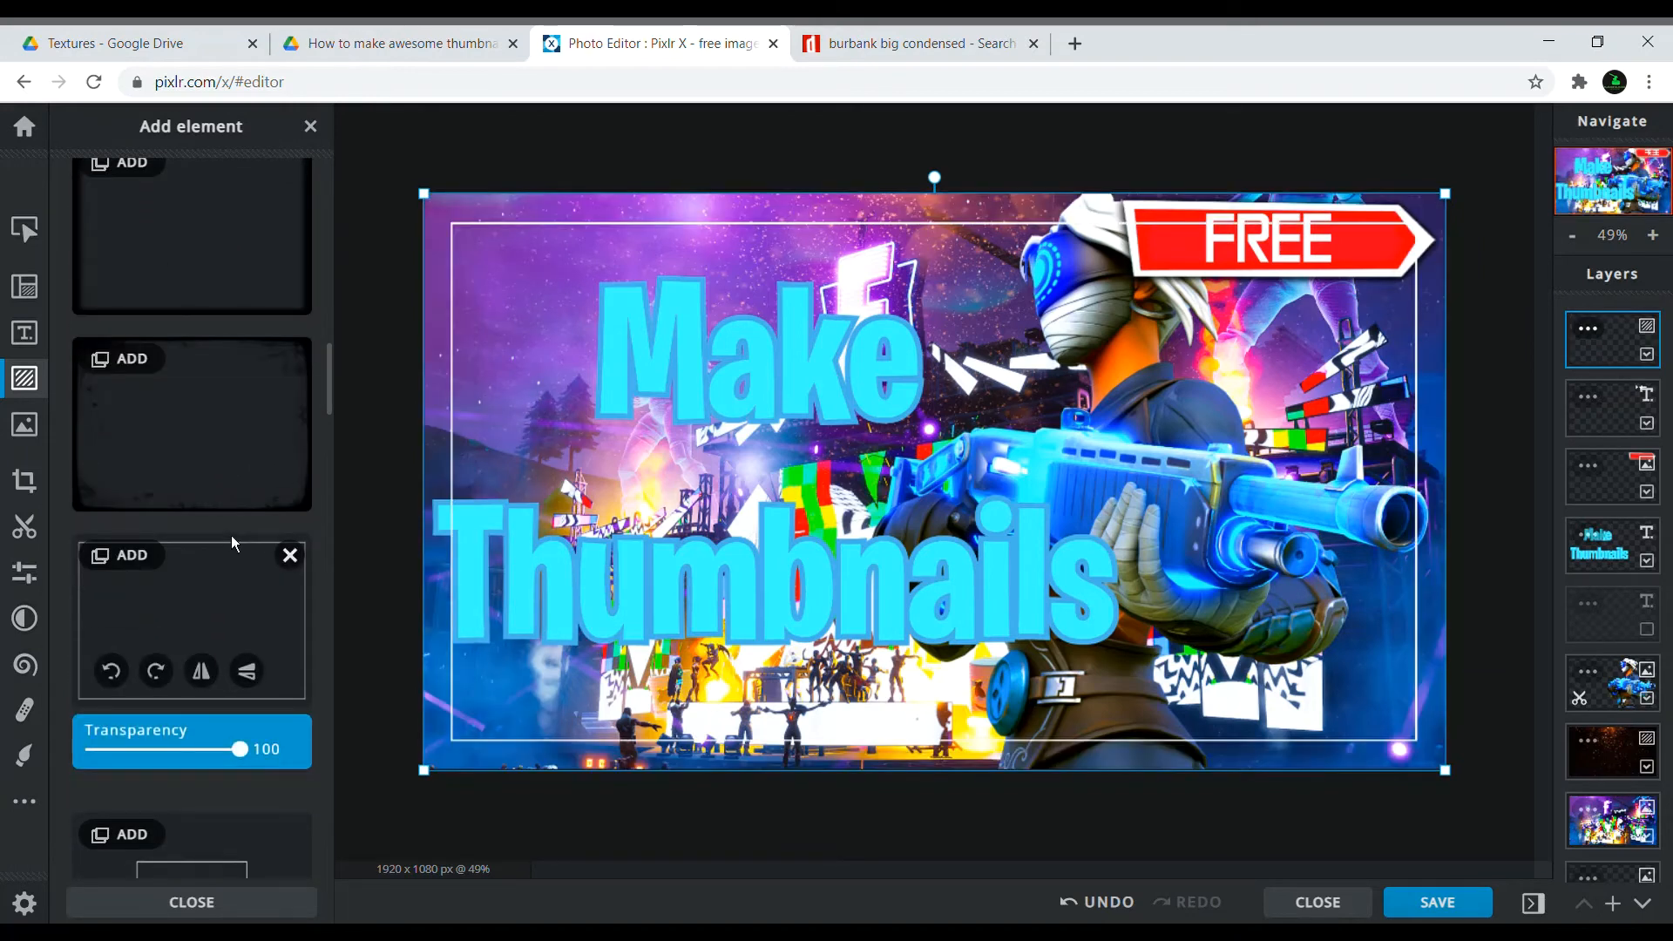
click(232, 485)
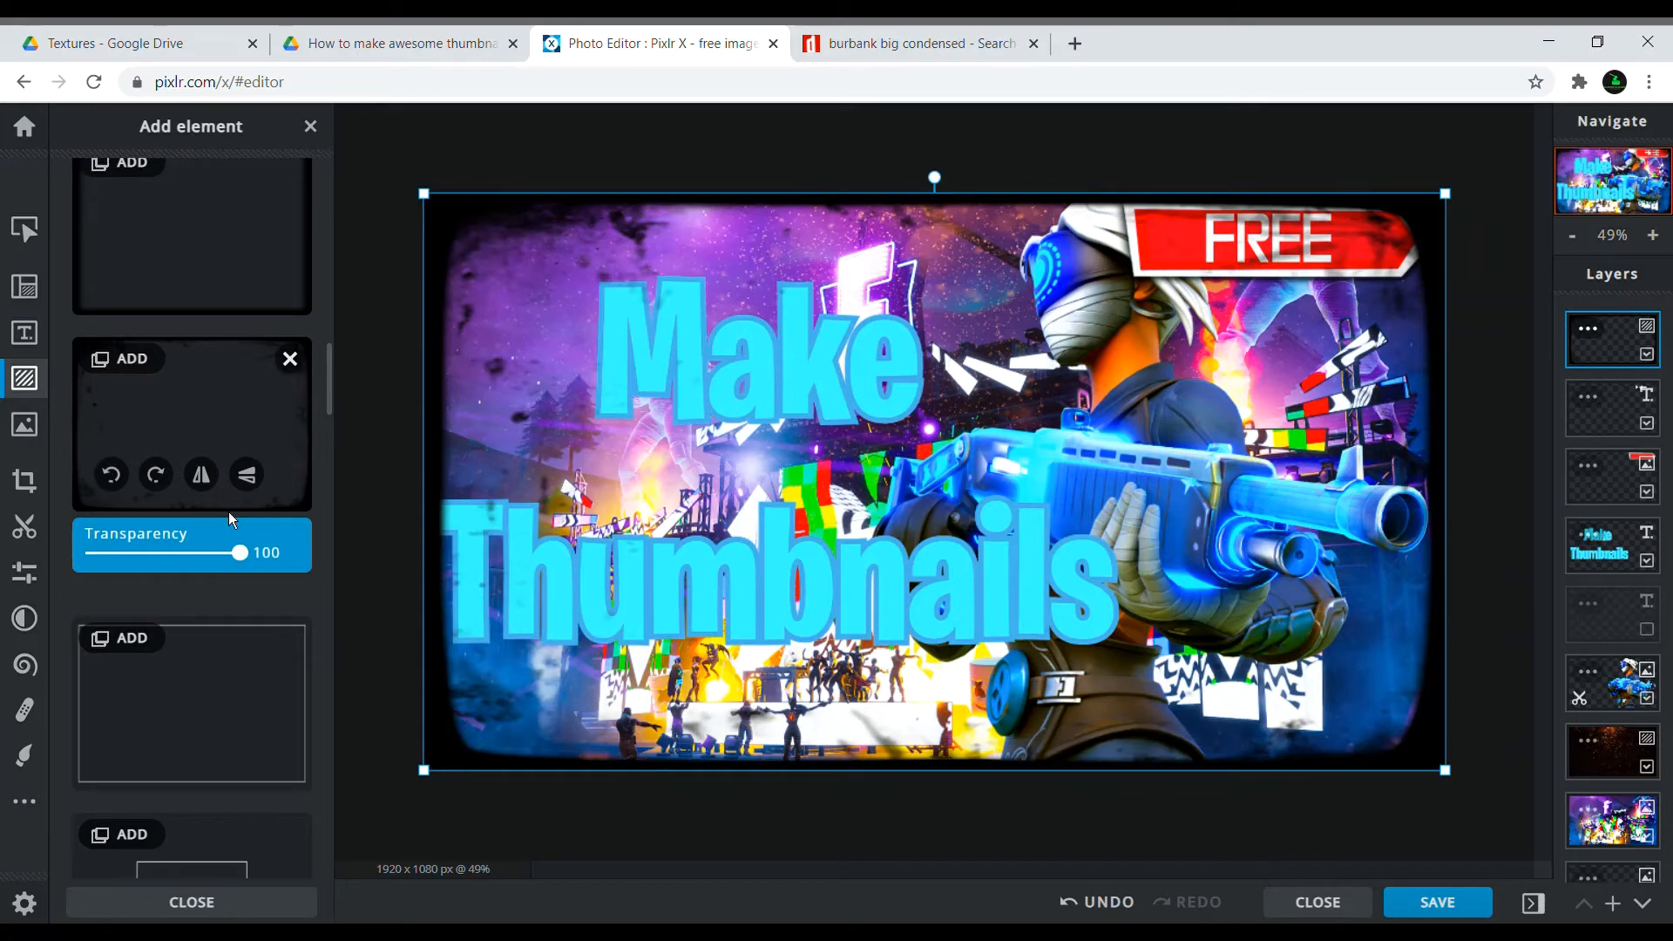
scroll(229, 511, down, 8)
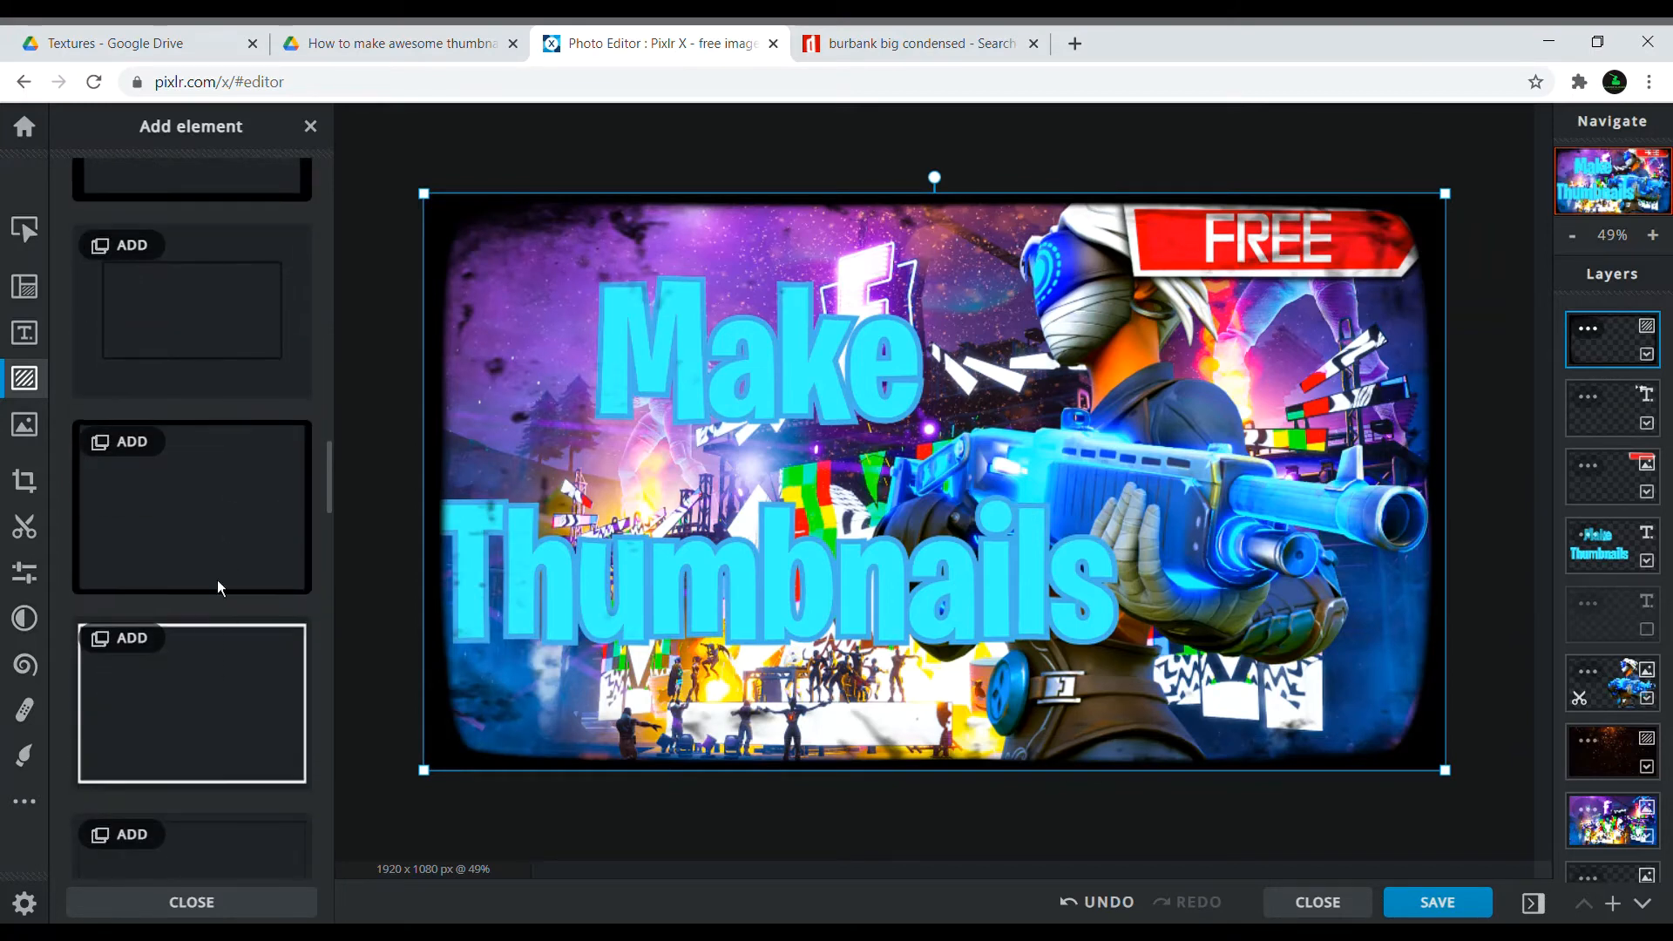
click(217, 579)
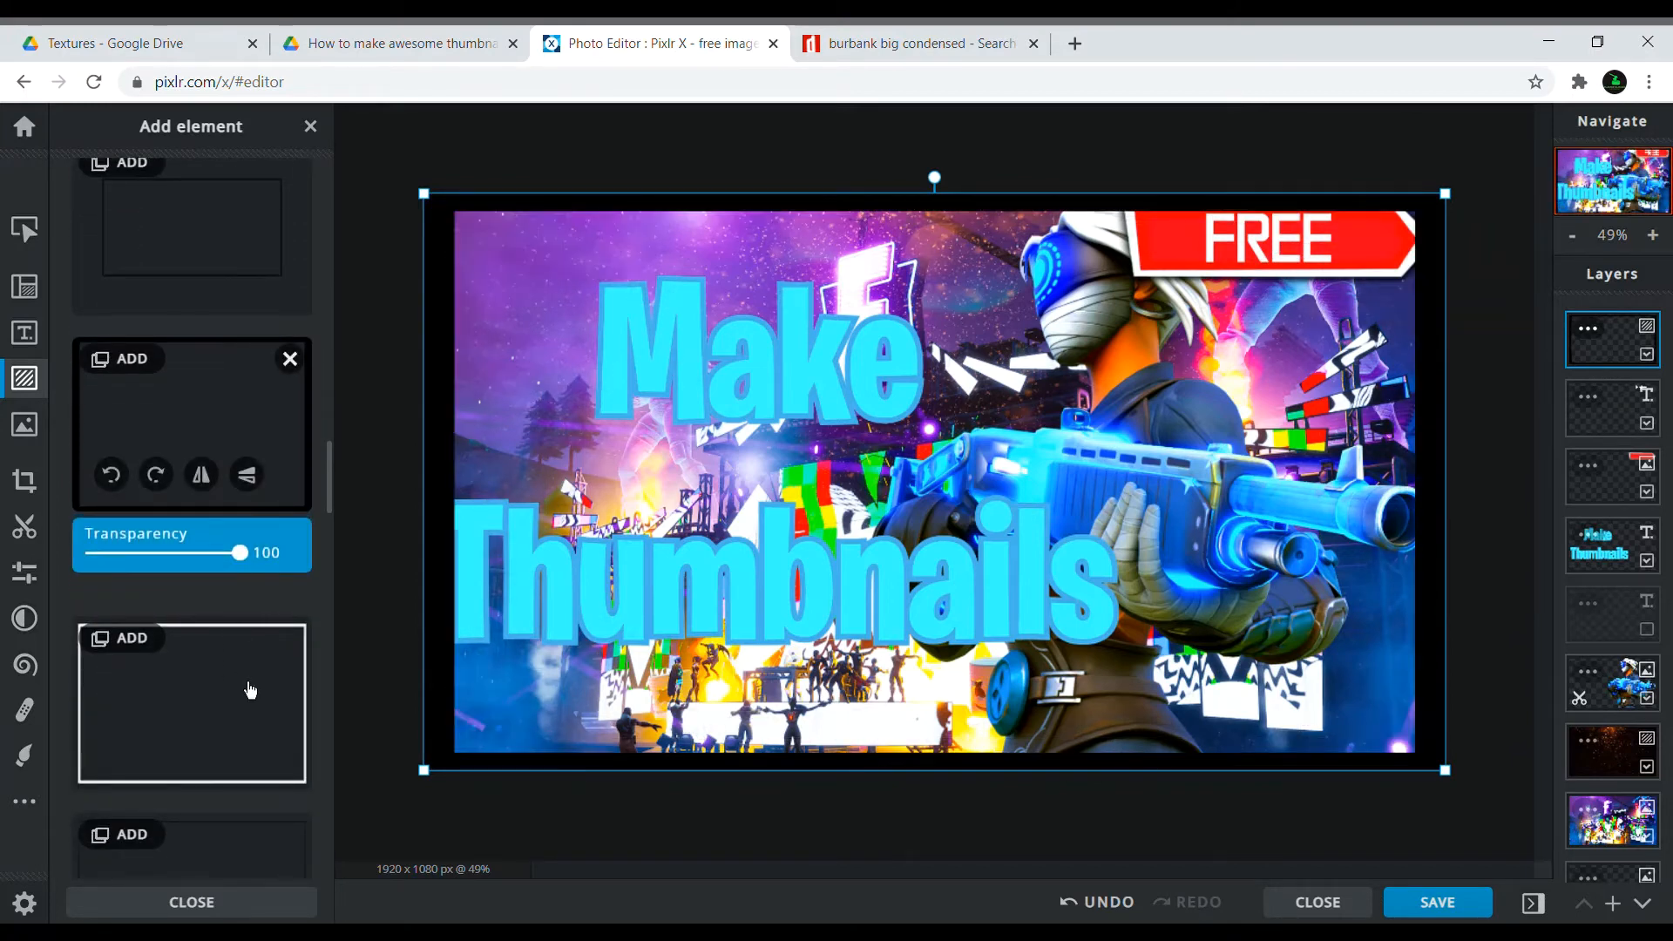
click(291, 358)
click(311, 129)
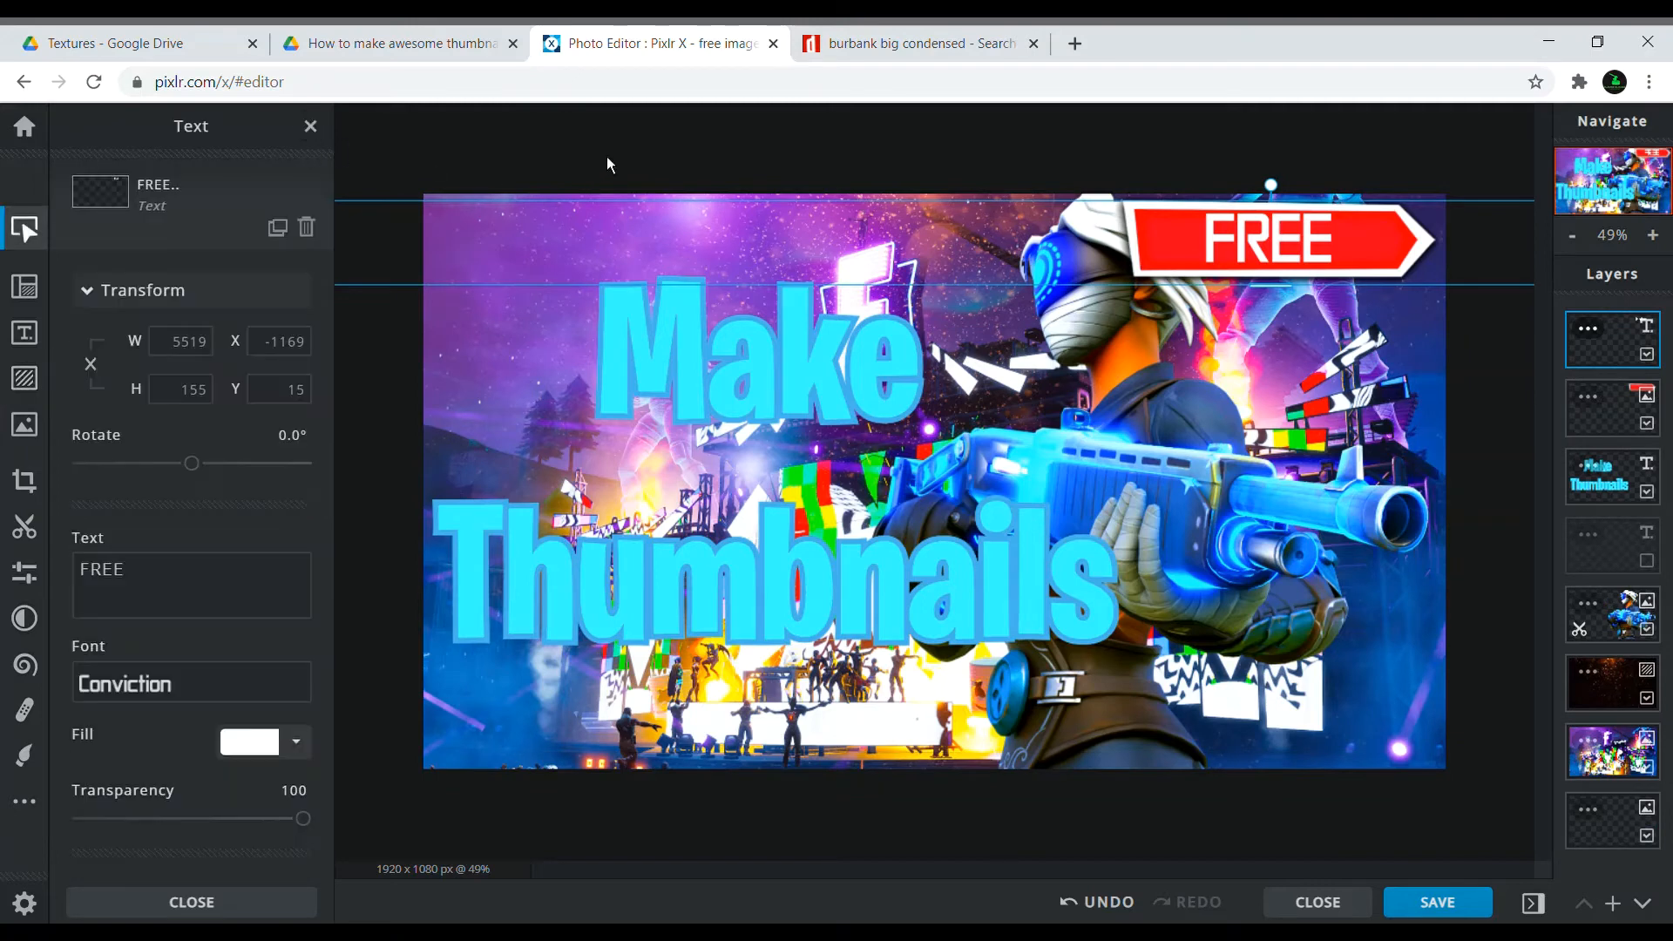
click(624, 143)
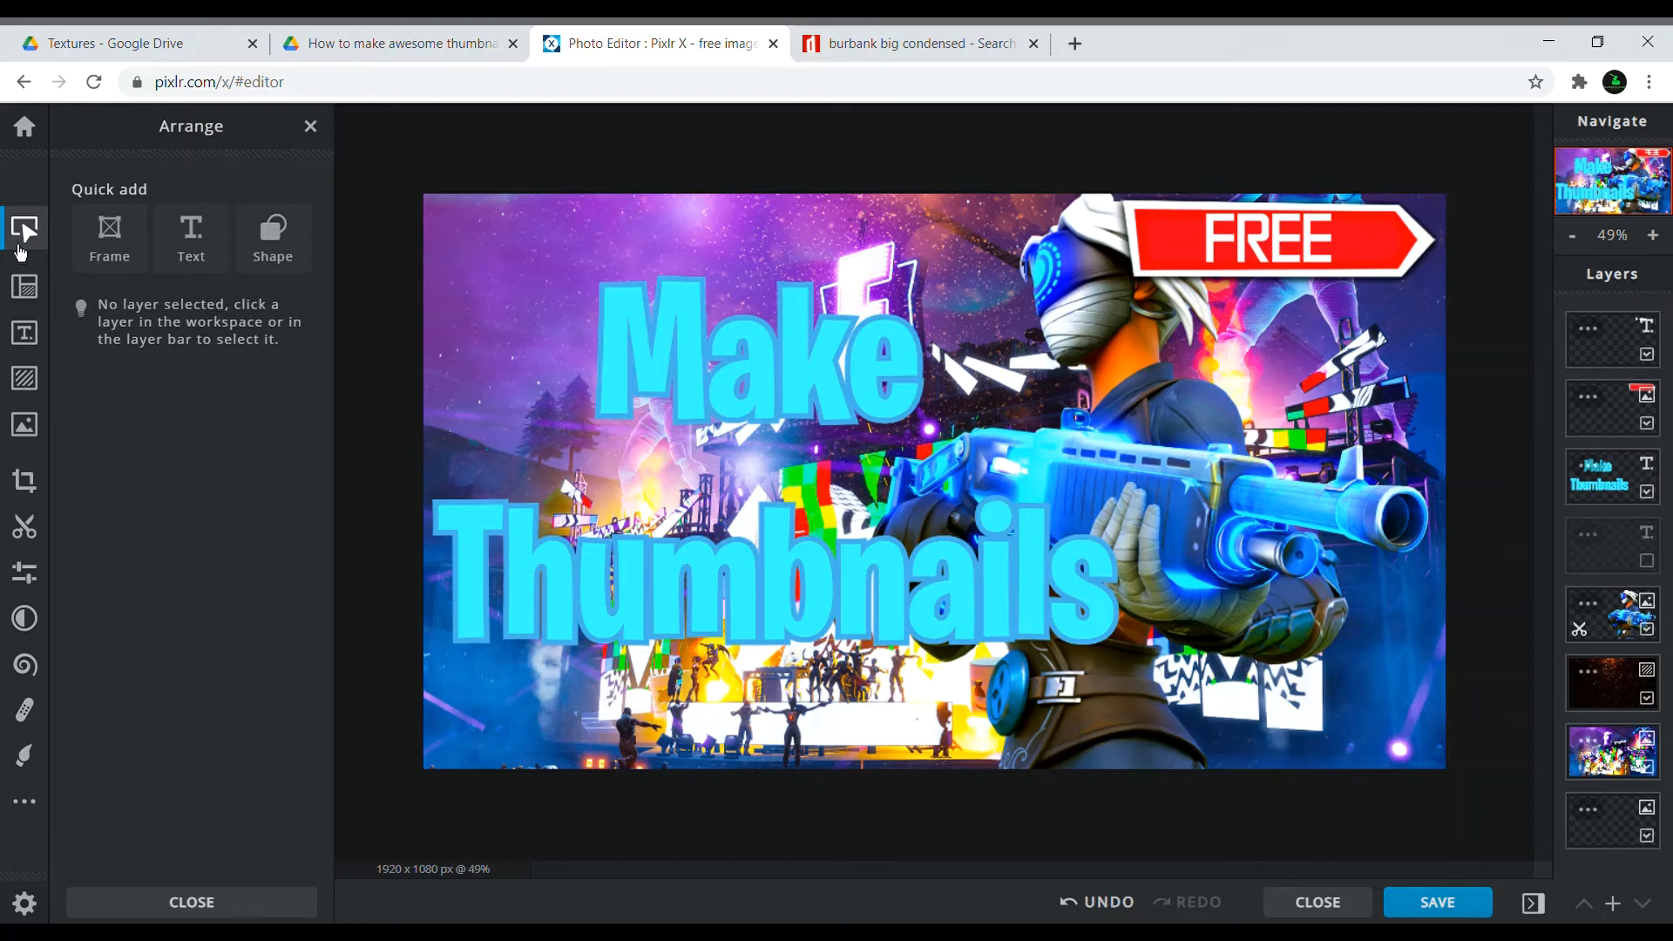
Copy the blue light-burst effect from the Google Drive video pack folder and add the burst image in Pixlr X
click(423, 39)
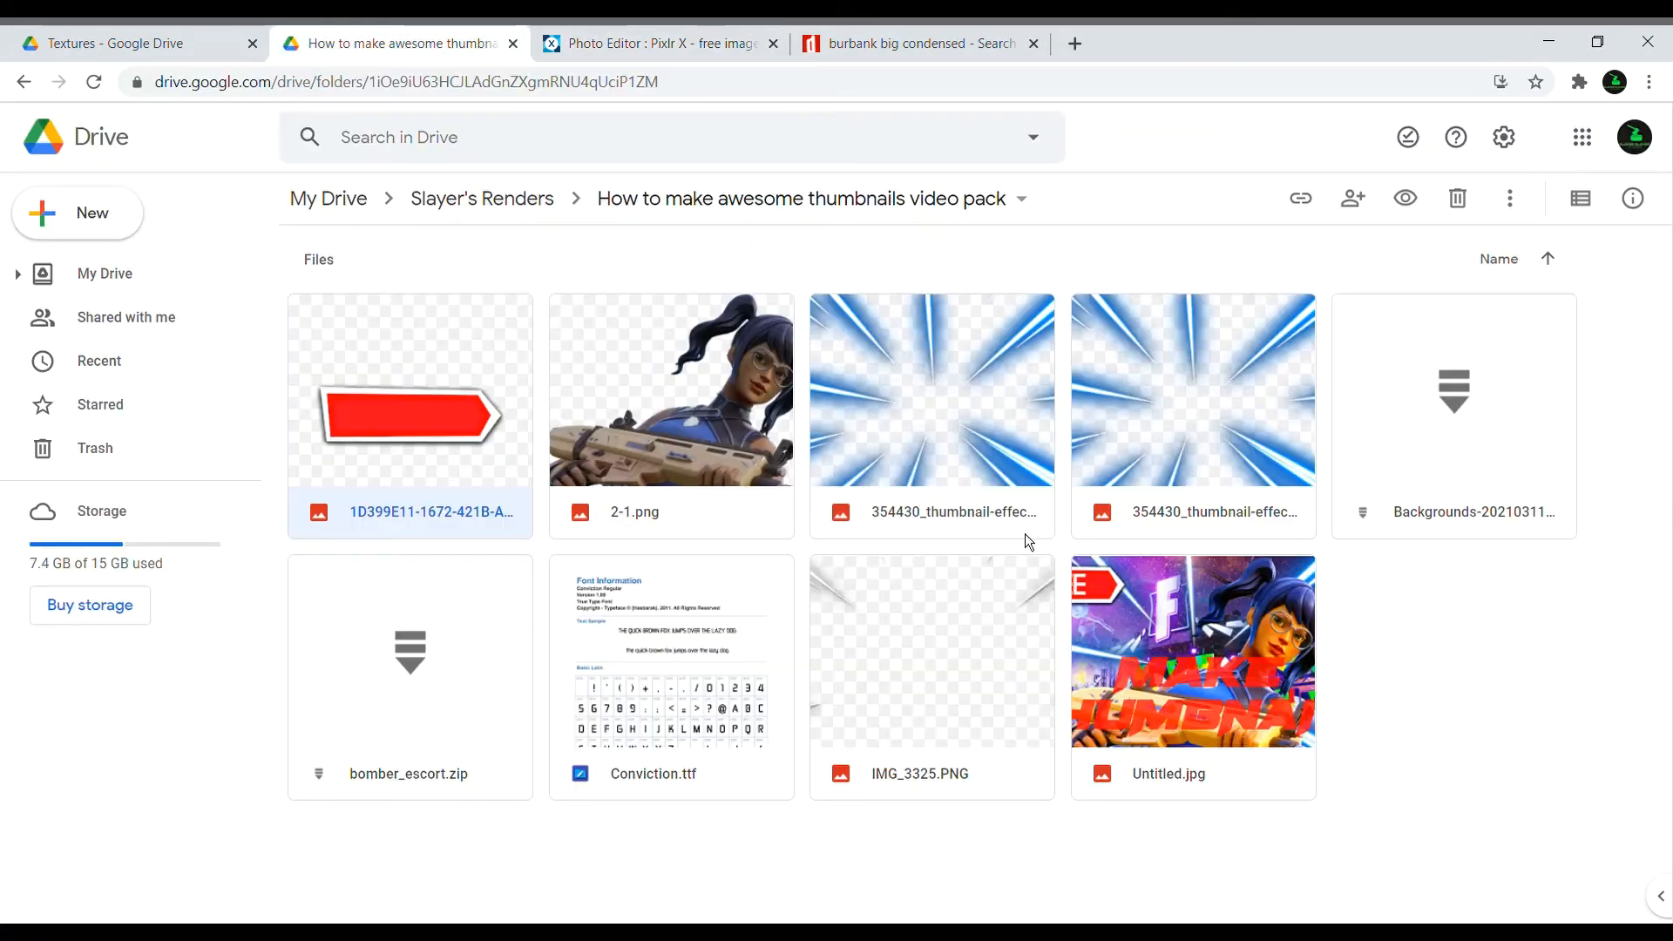
click(959, 411)
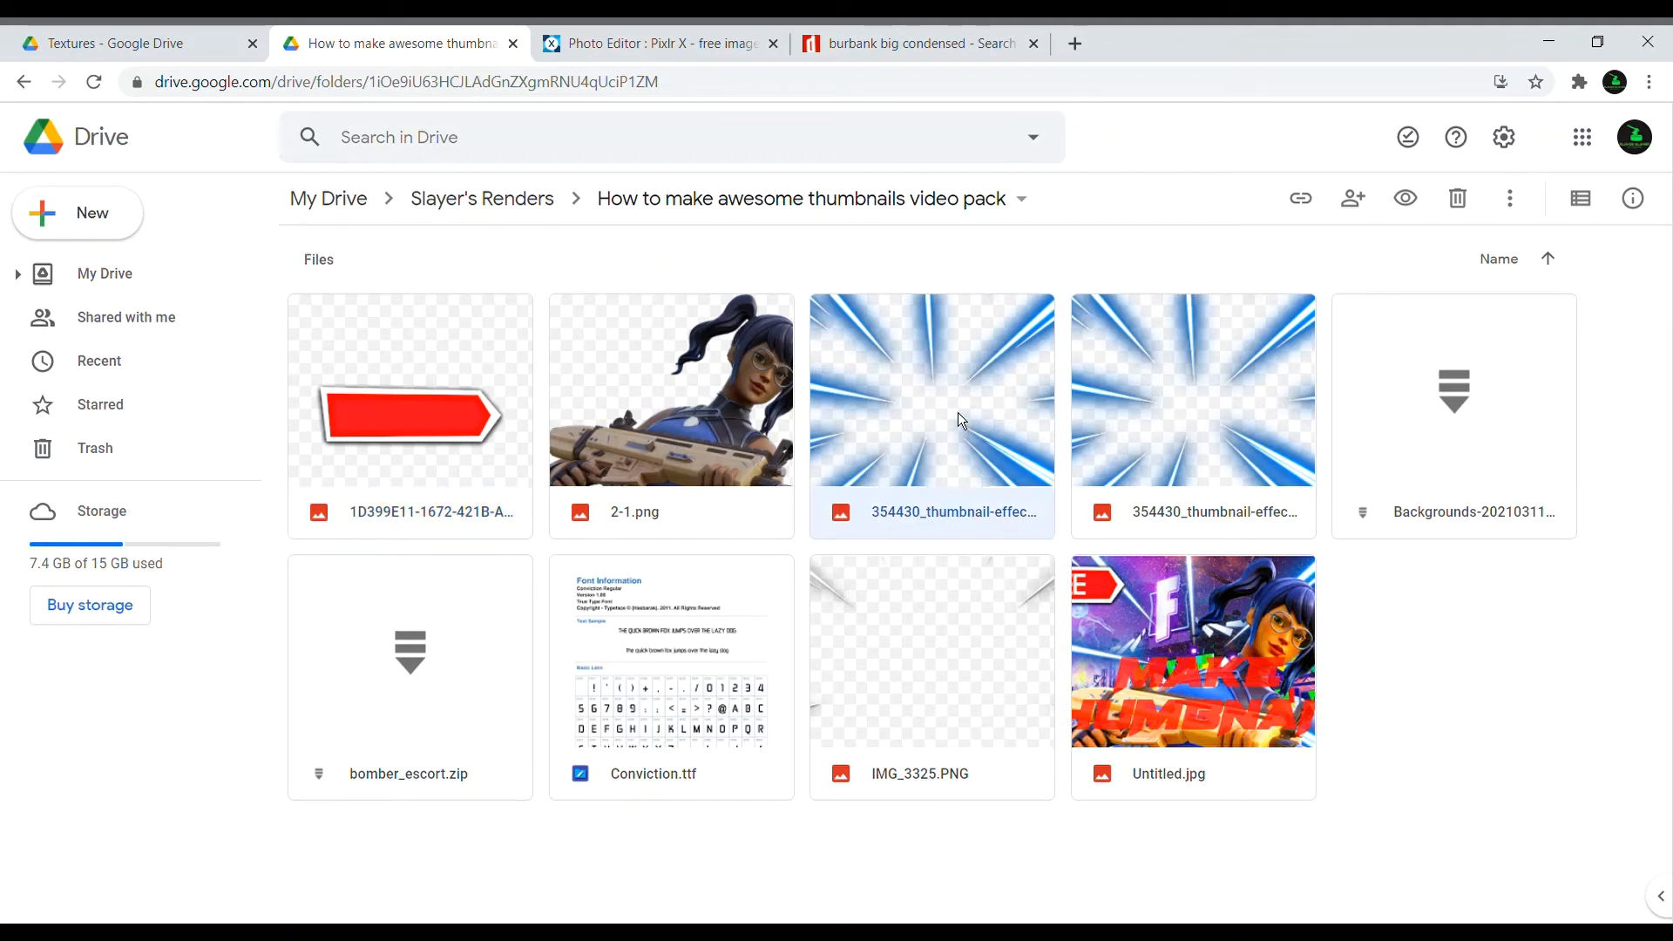
right_click(959, 411)
click(580, 43)
click(24, 424)
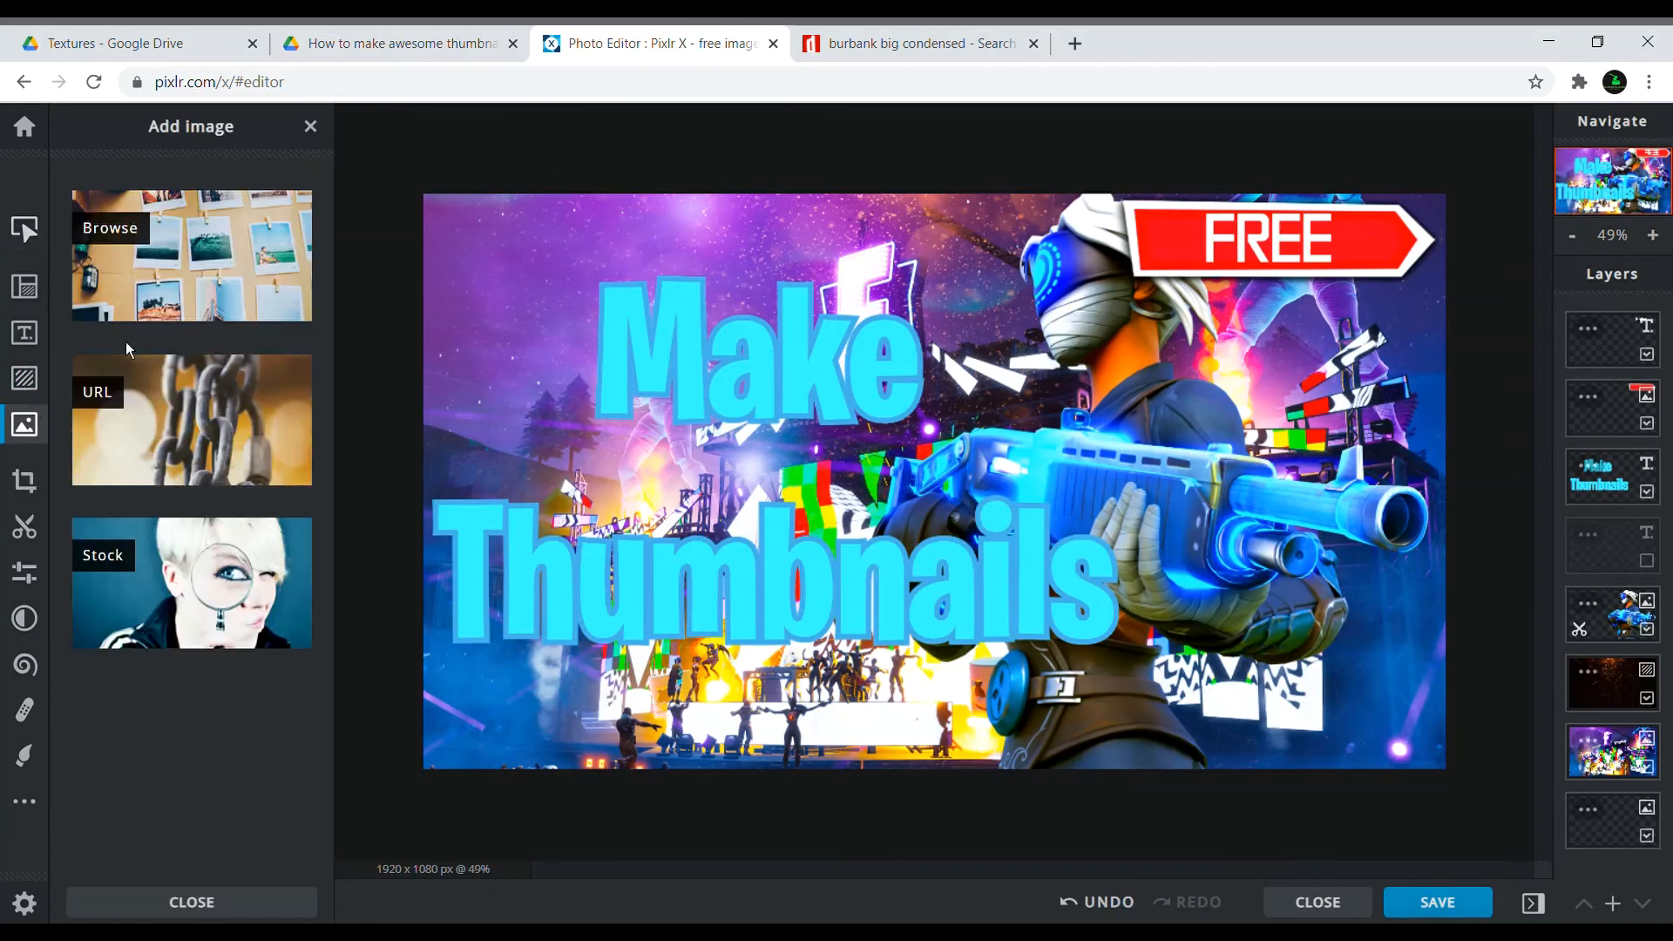
click(243, 271)
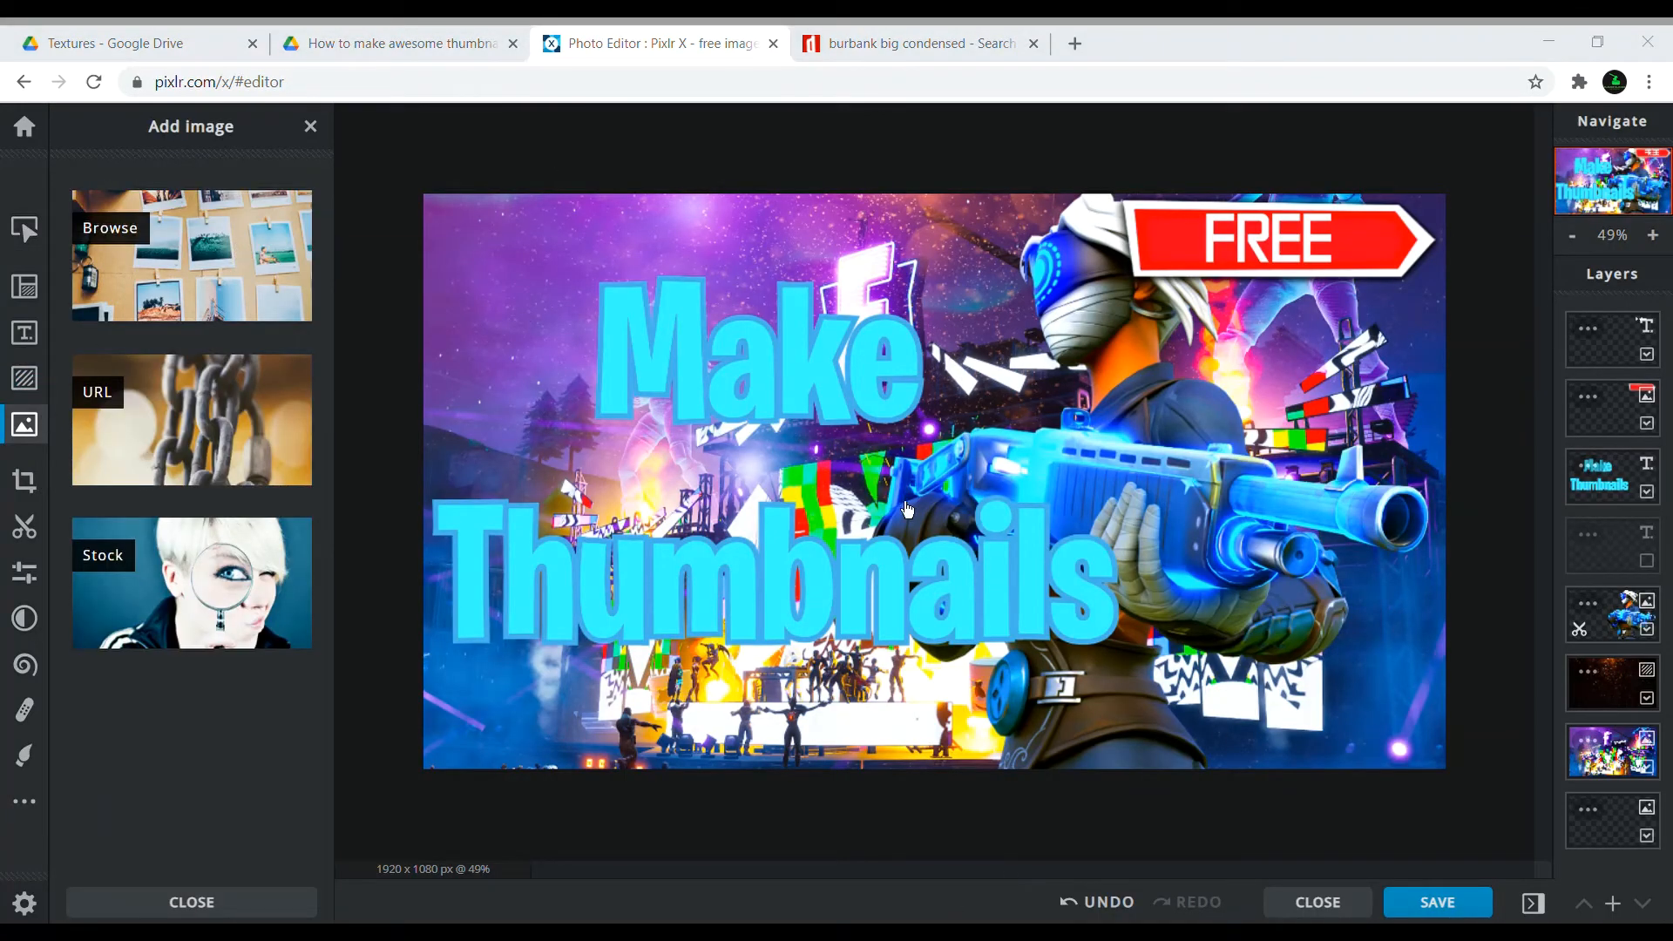
double_click(1323, 571)
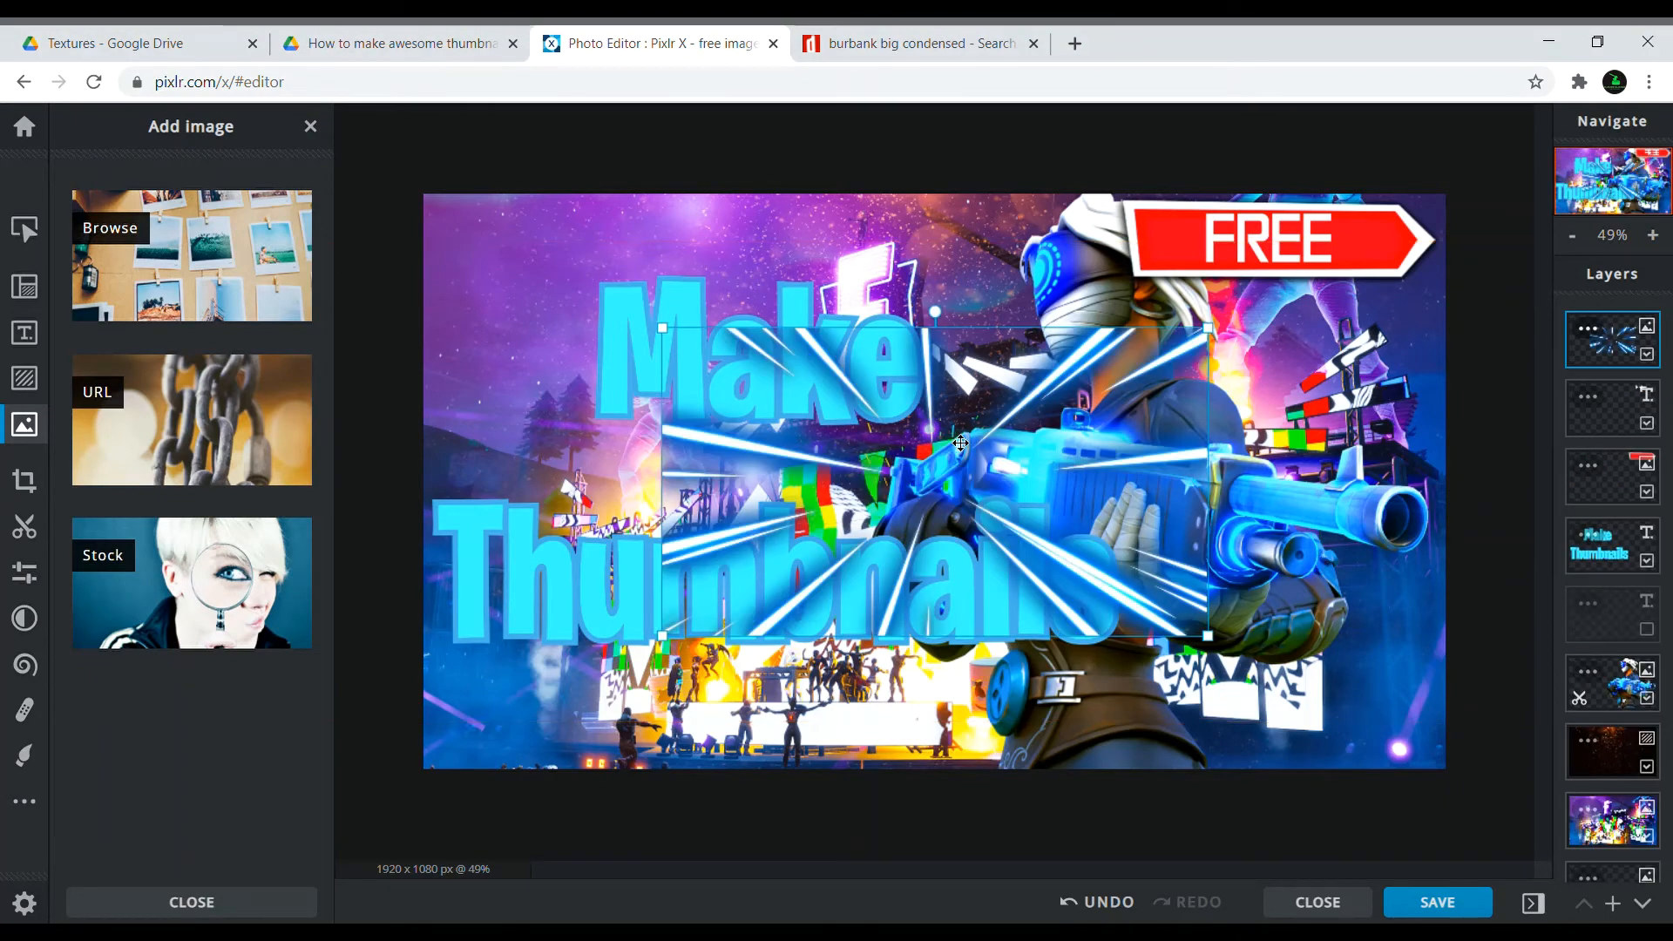
Scale the blue light-burst image to cover the full canvas and move its layer directly above the background image
drag(941, 435, 703, 302)
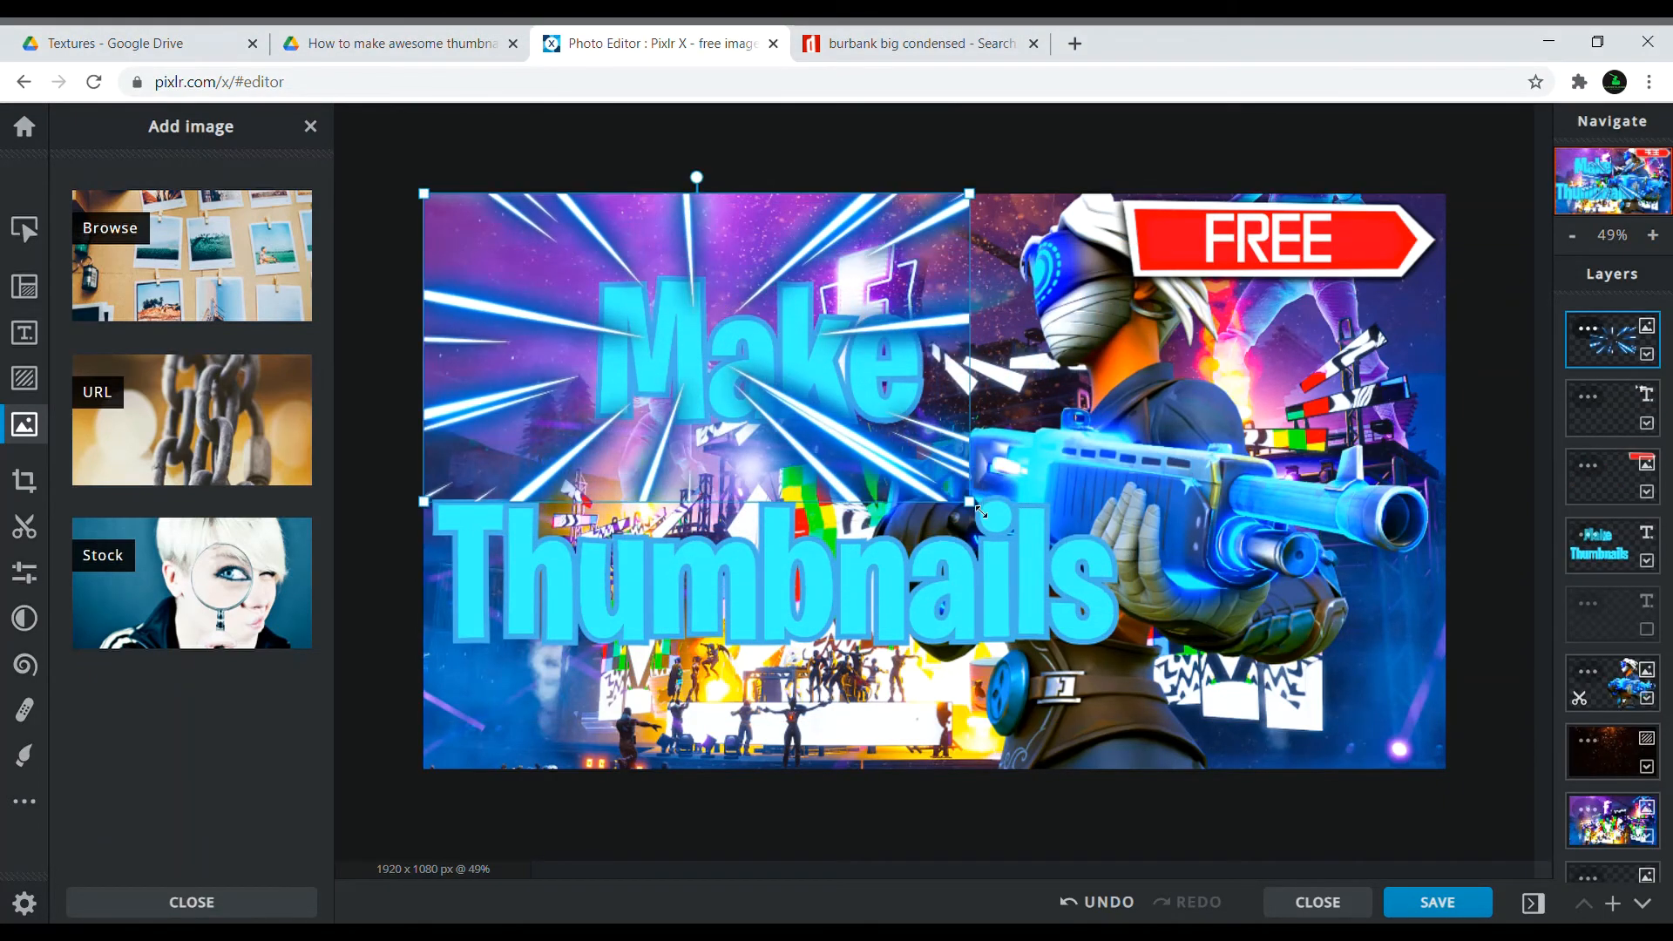
drag(978, 511, 1445, 770)
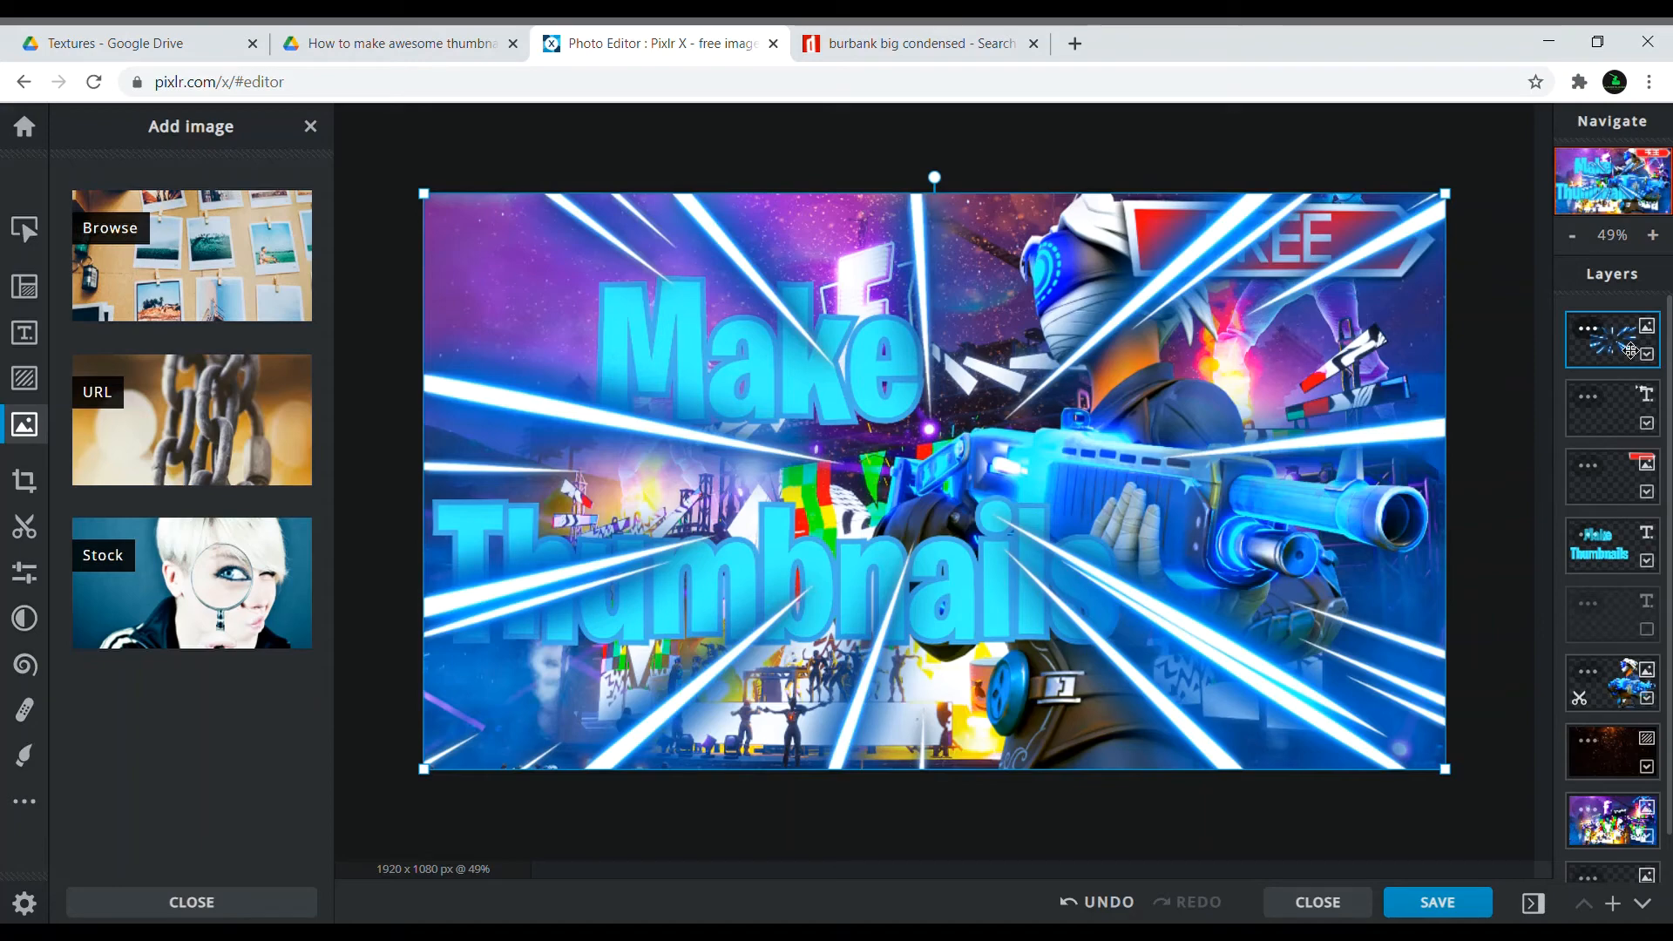
drag(1630, 351, 1642, 769)
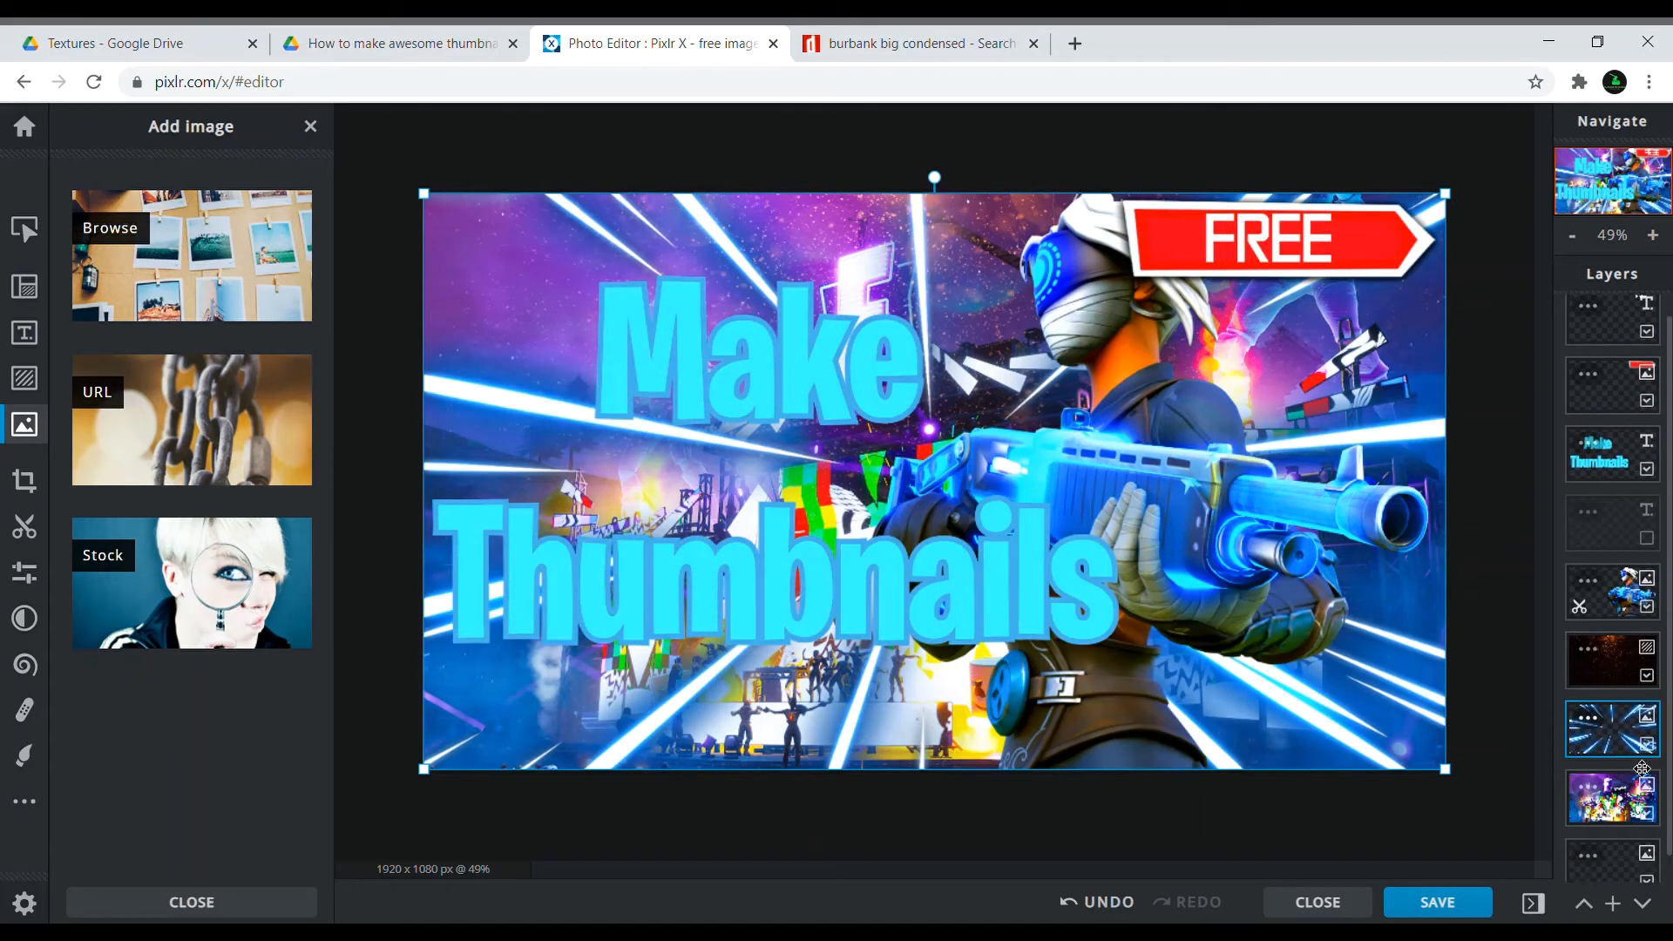
click(1526, 802)
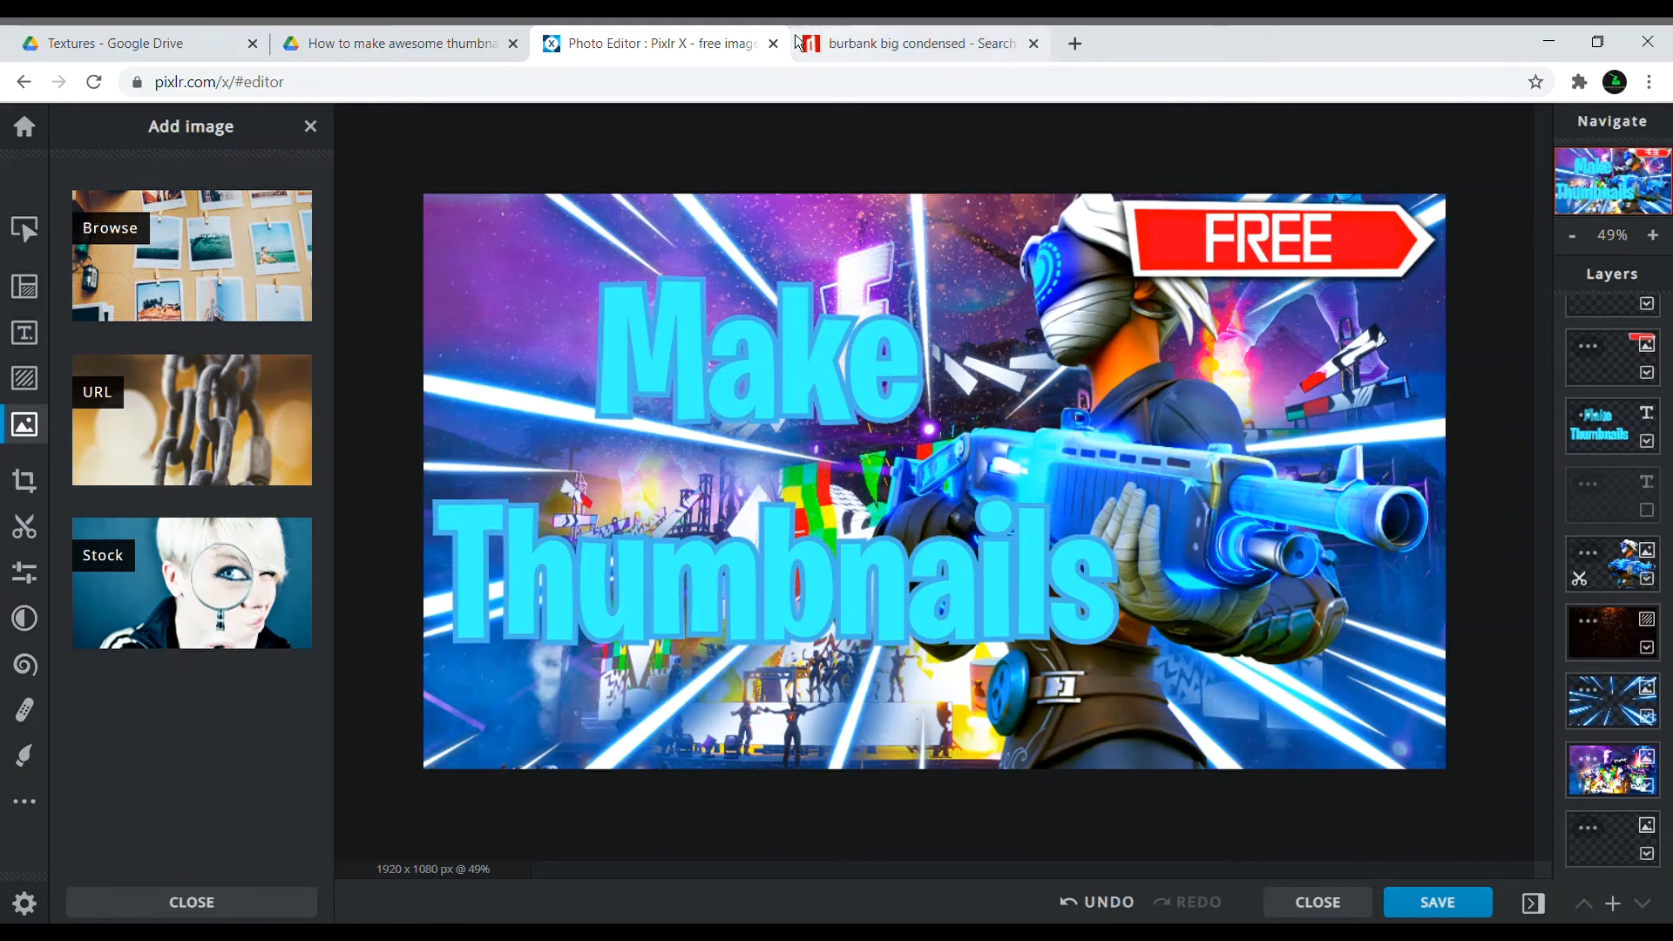
View the example thumbnail Untitled.jpg in the Google Drive video pack folder and return to Pixlr X
click(418, 43)
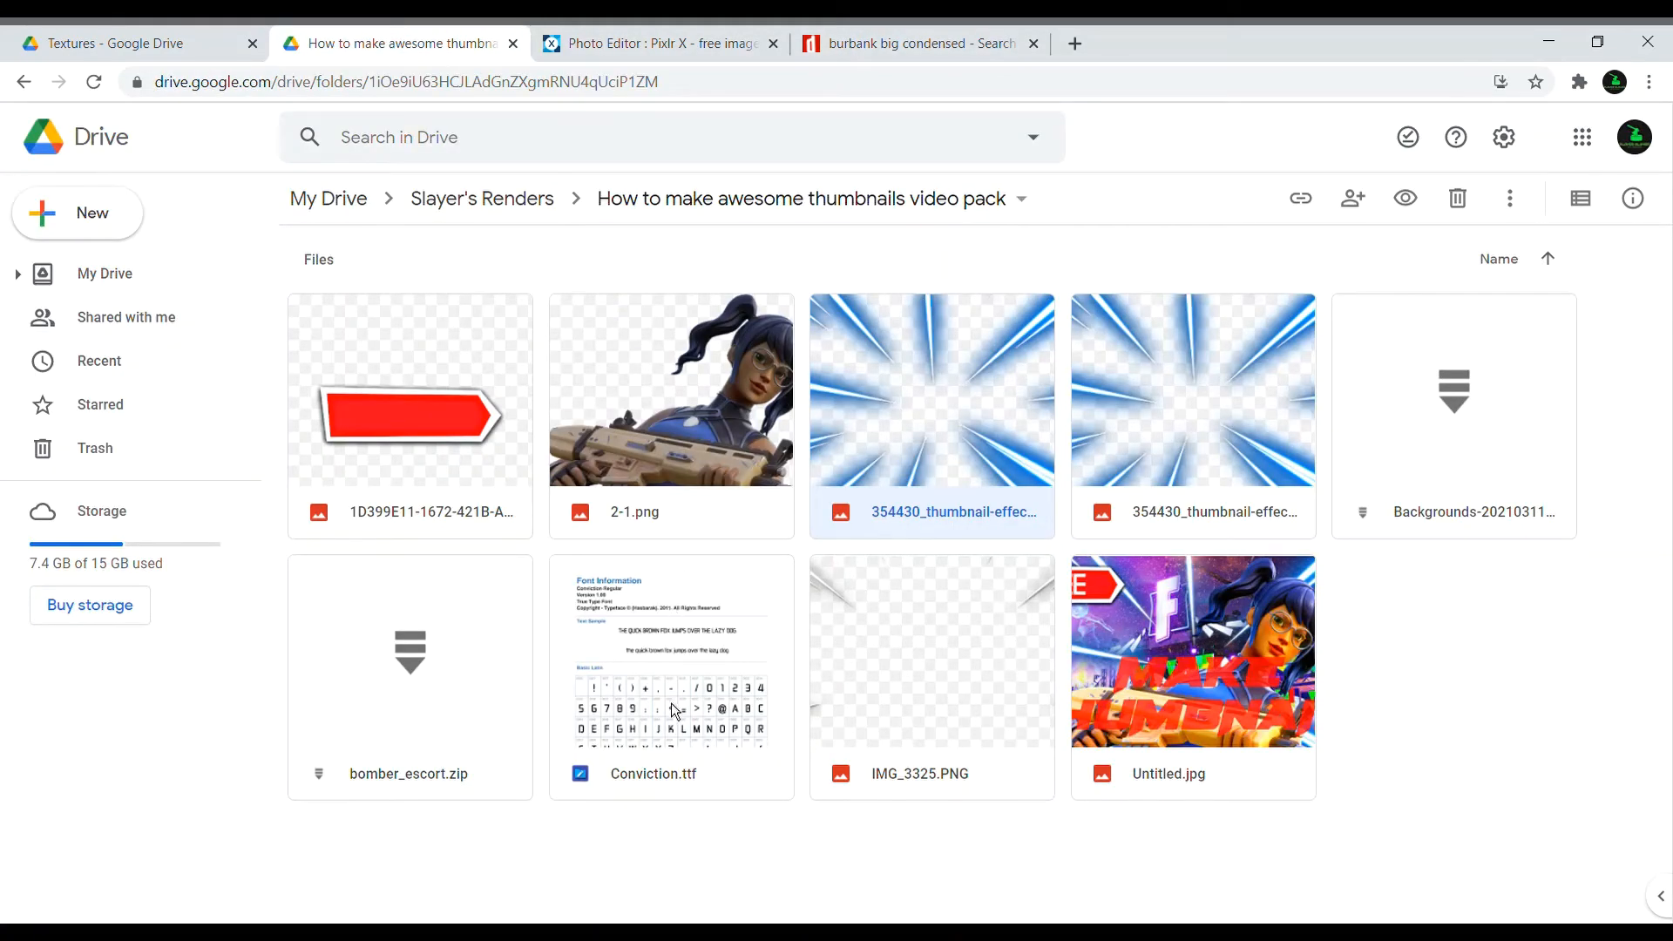
right_click(1232, 646)
double_click(1159, 641)
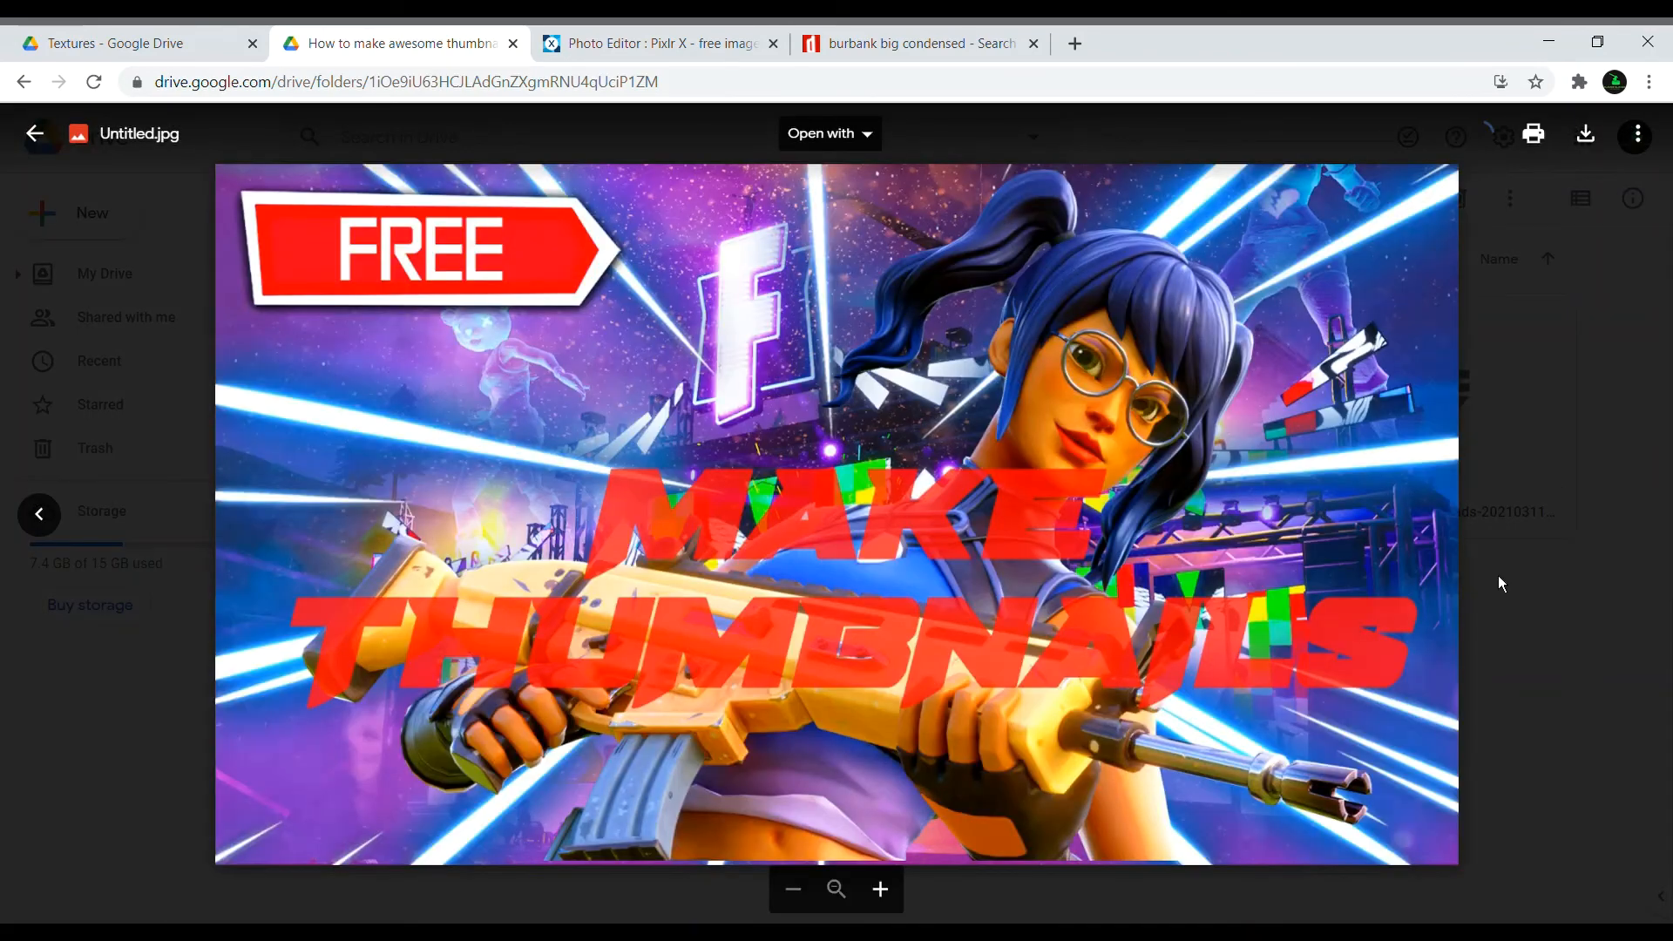
click(1498, 577)
click(740, 43)
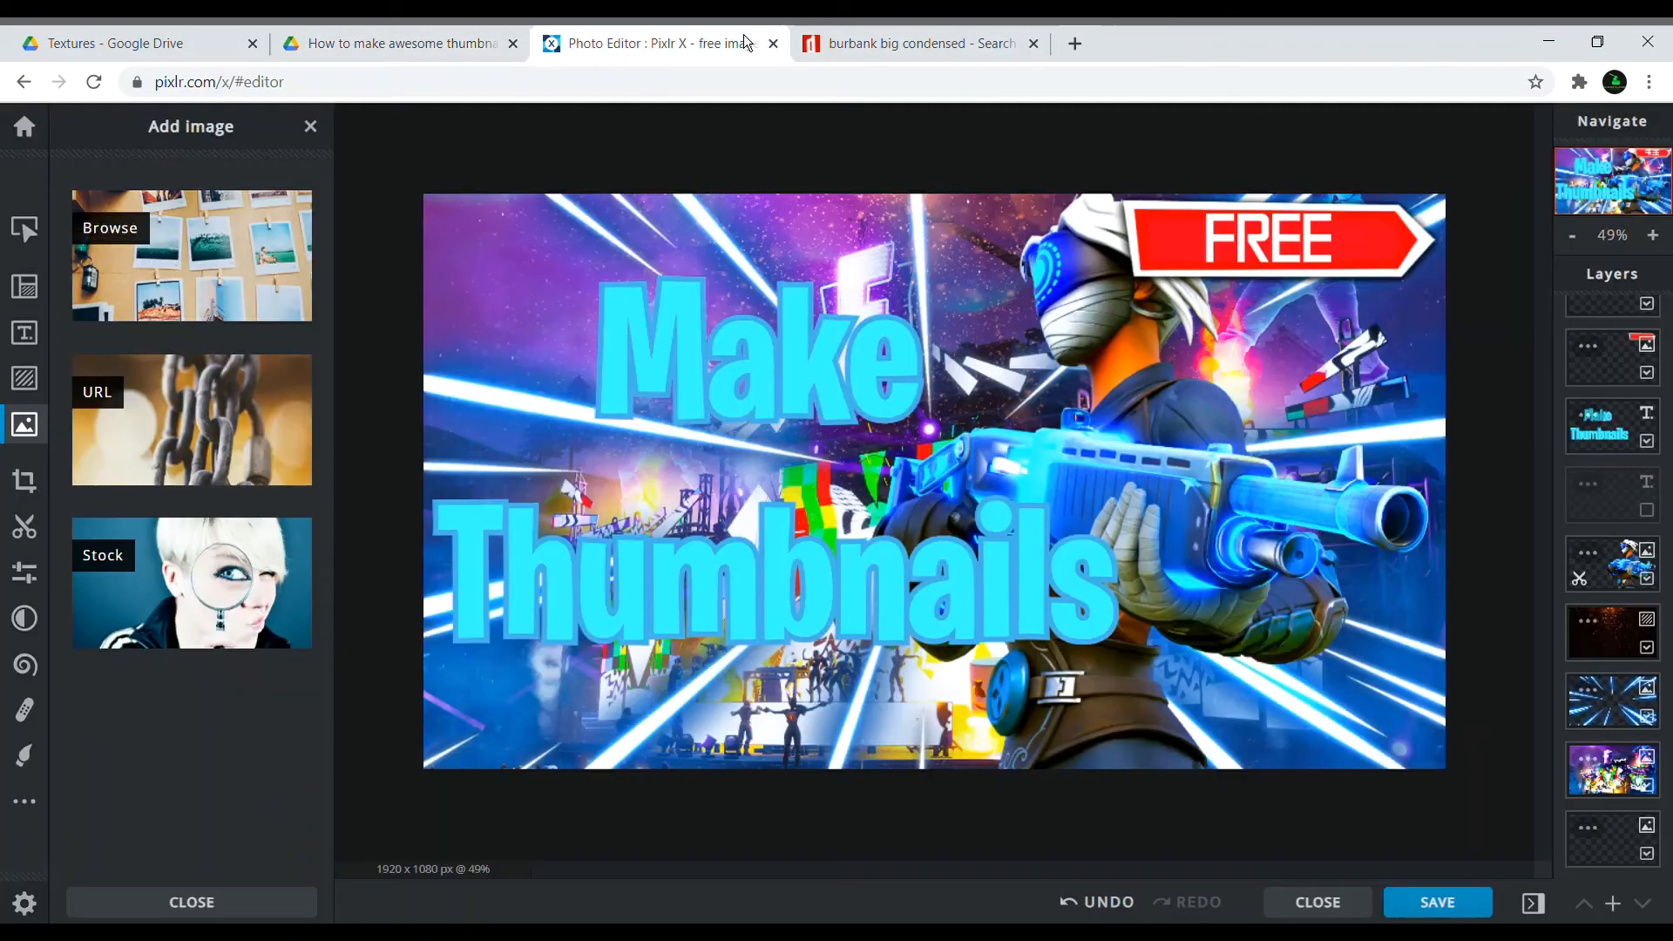
Open the save settings for the thumbnail and set its JPG quality to 100%
click(1454, 912)
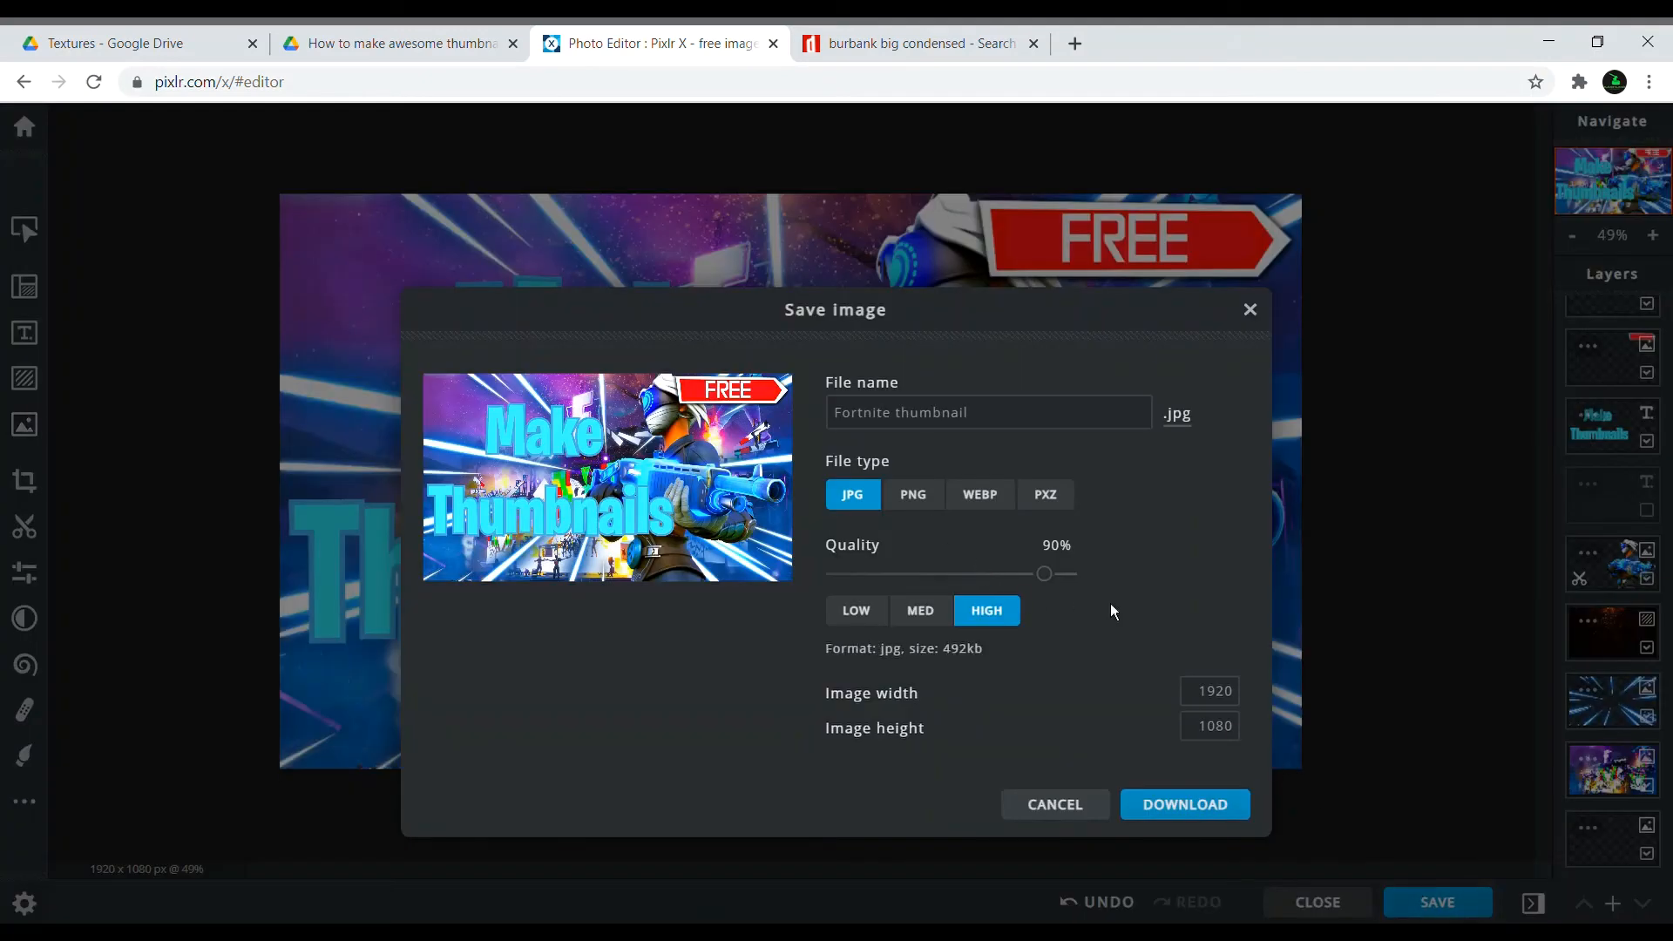
drag(1053, 586, 1085, 583)
click(1000, 423)
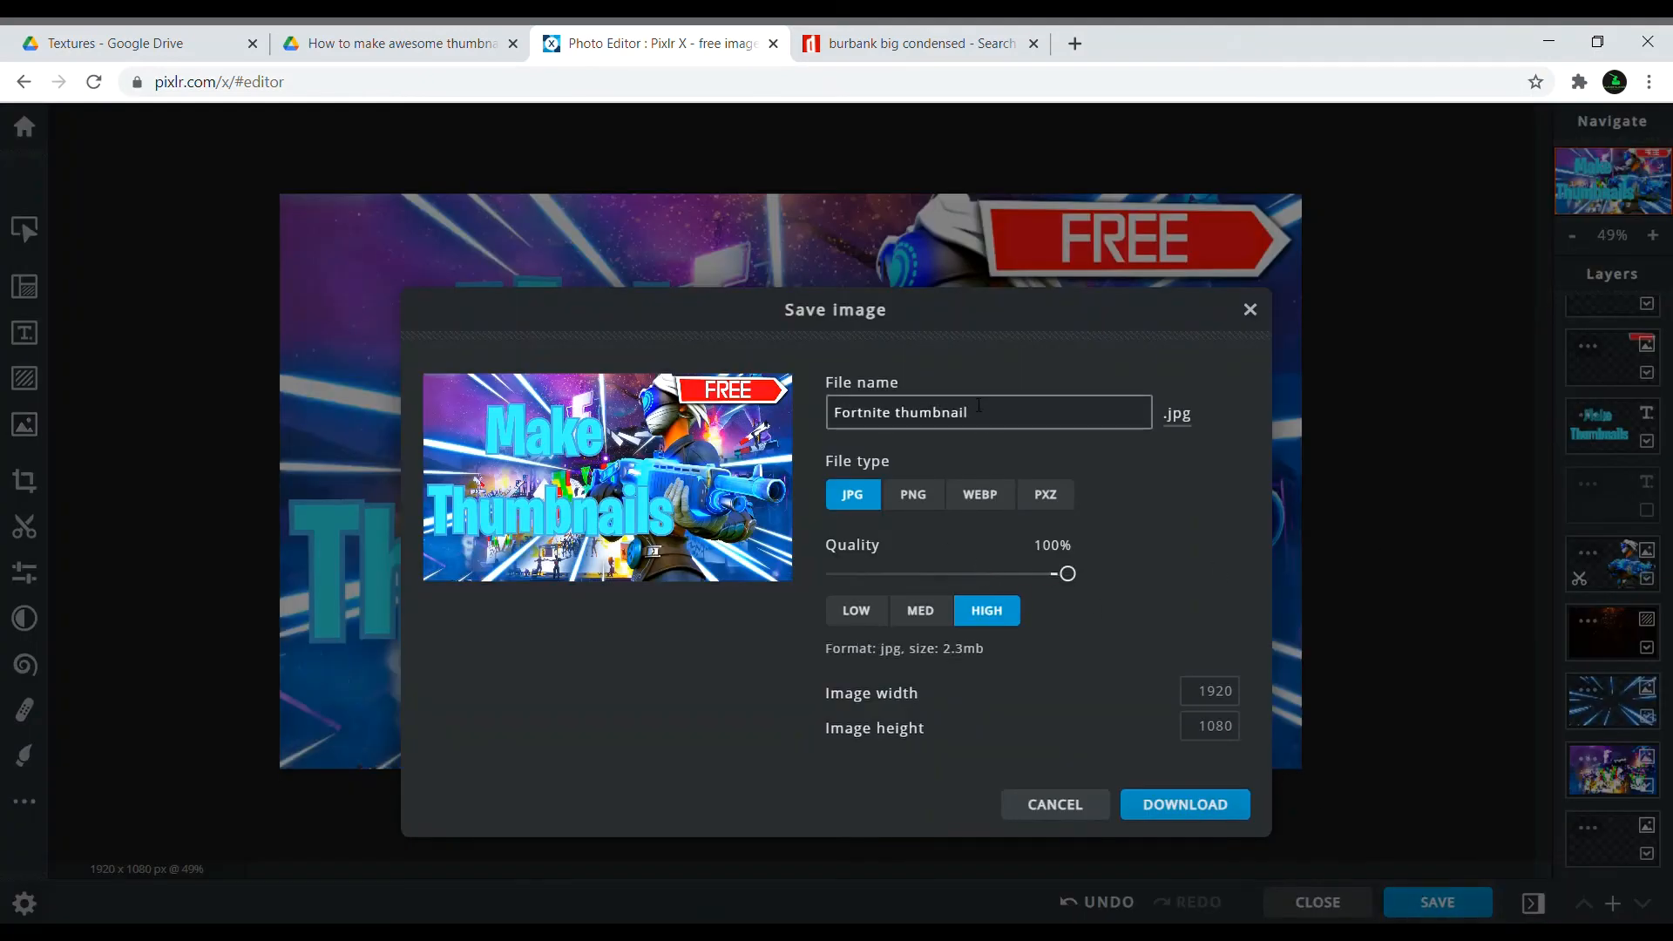
drag(1000, 422, 807, 427)
Download the thumbnail as a PXZ file named Fortnite thumbnail and dismiss the download notices
click(913, 495)
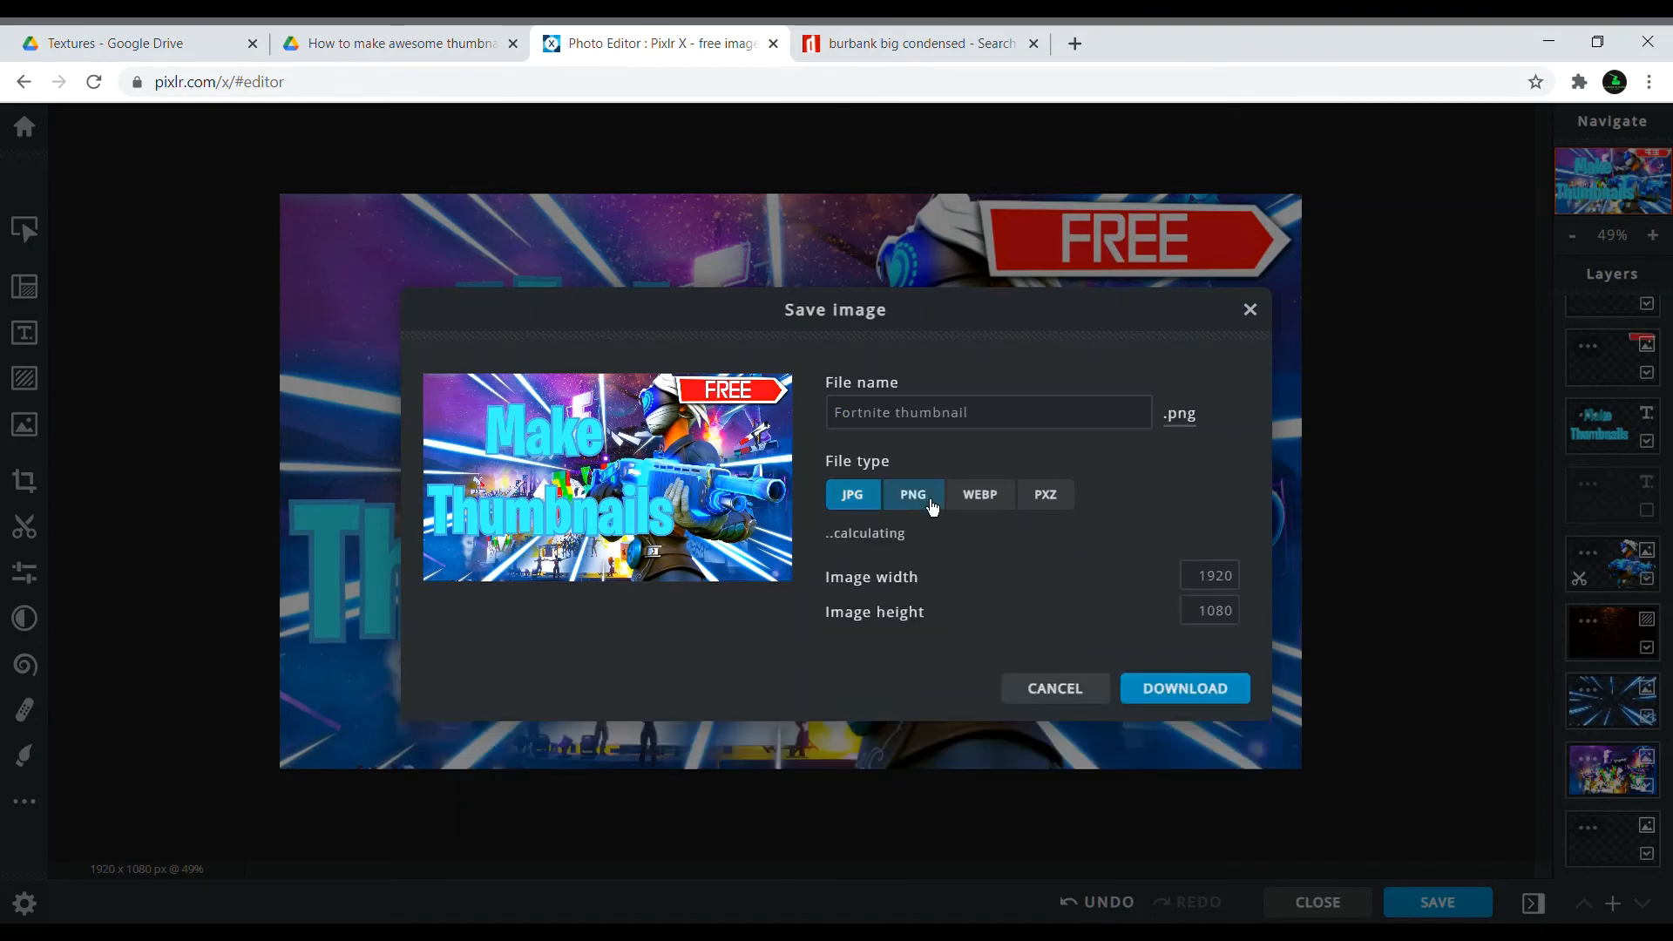
click(1009, 501)
click(1072, 503)
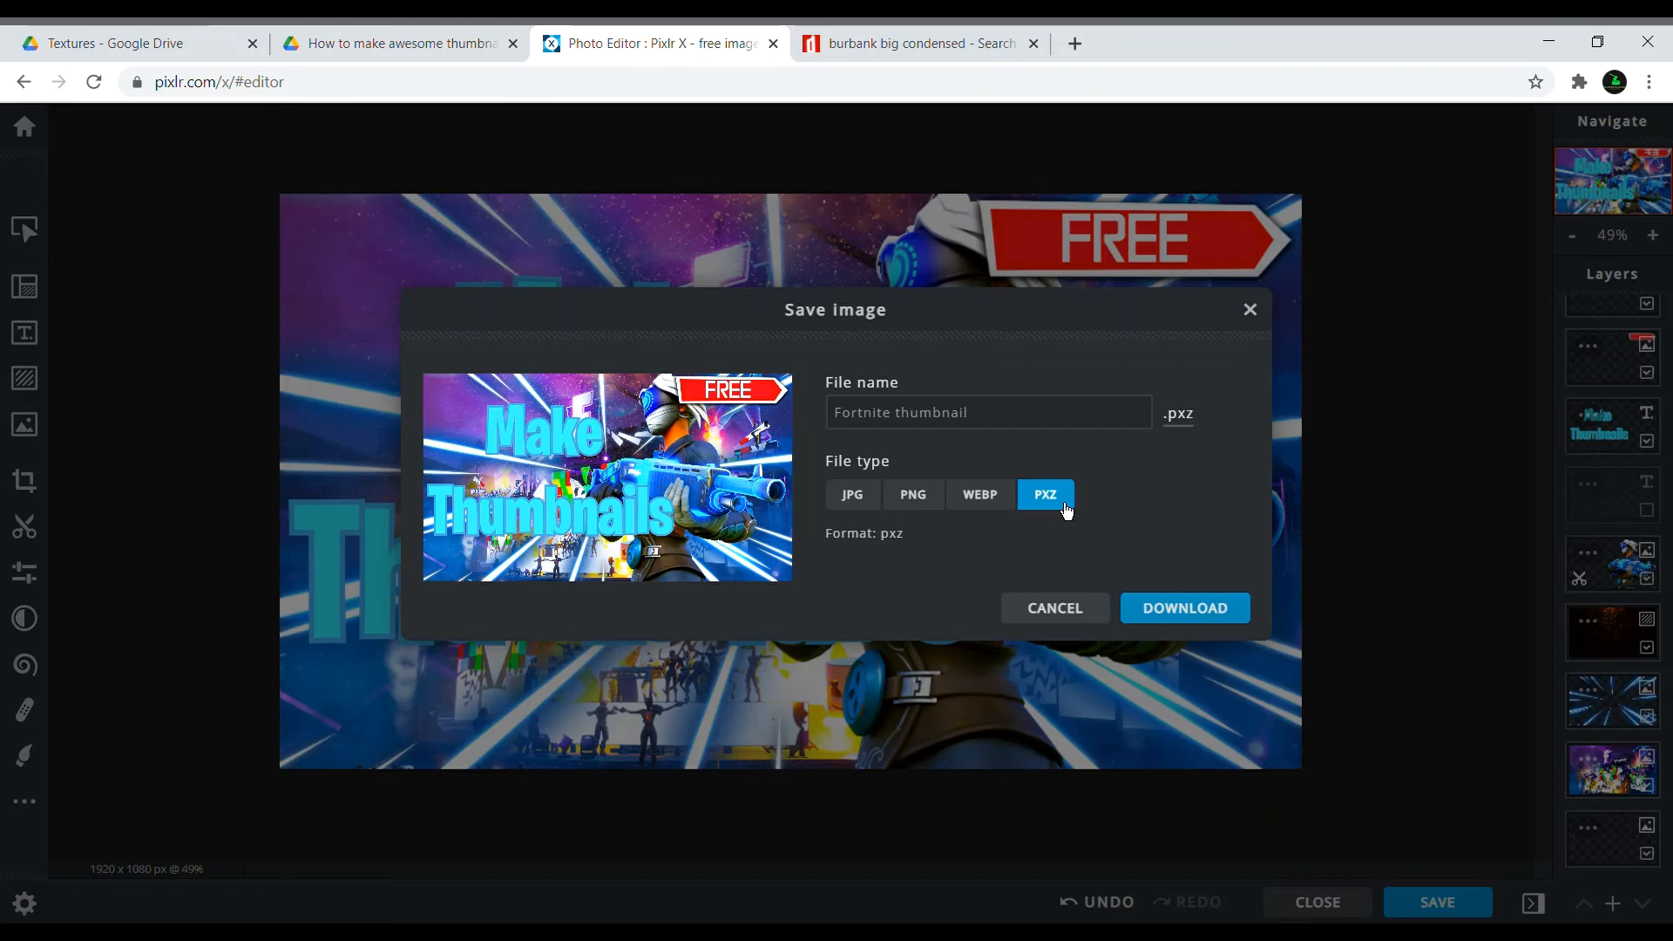
click(1190, 619)
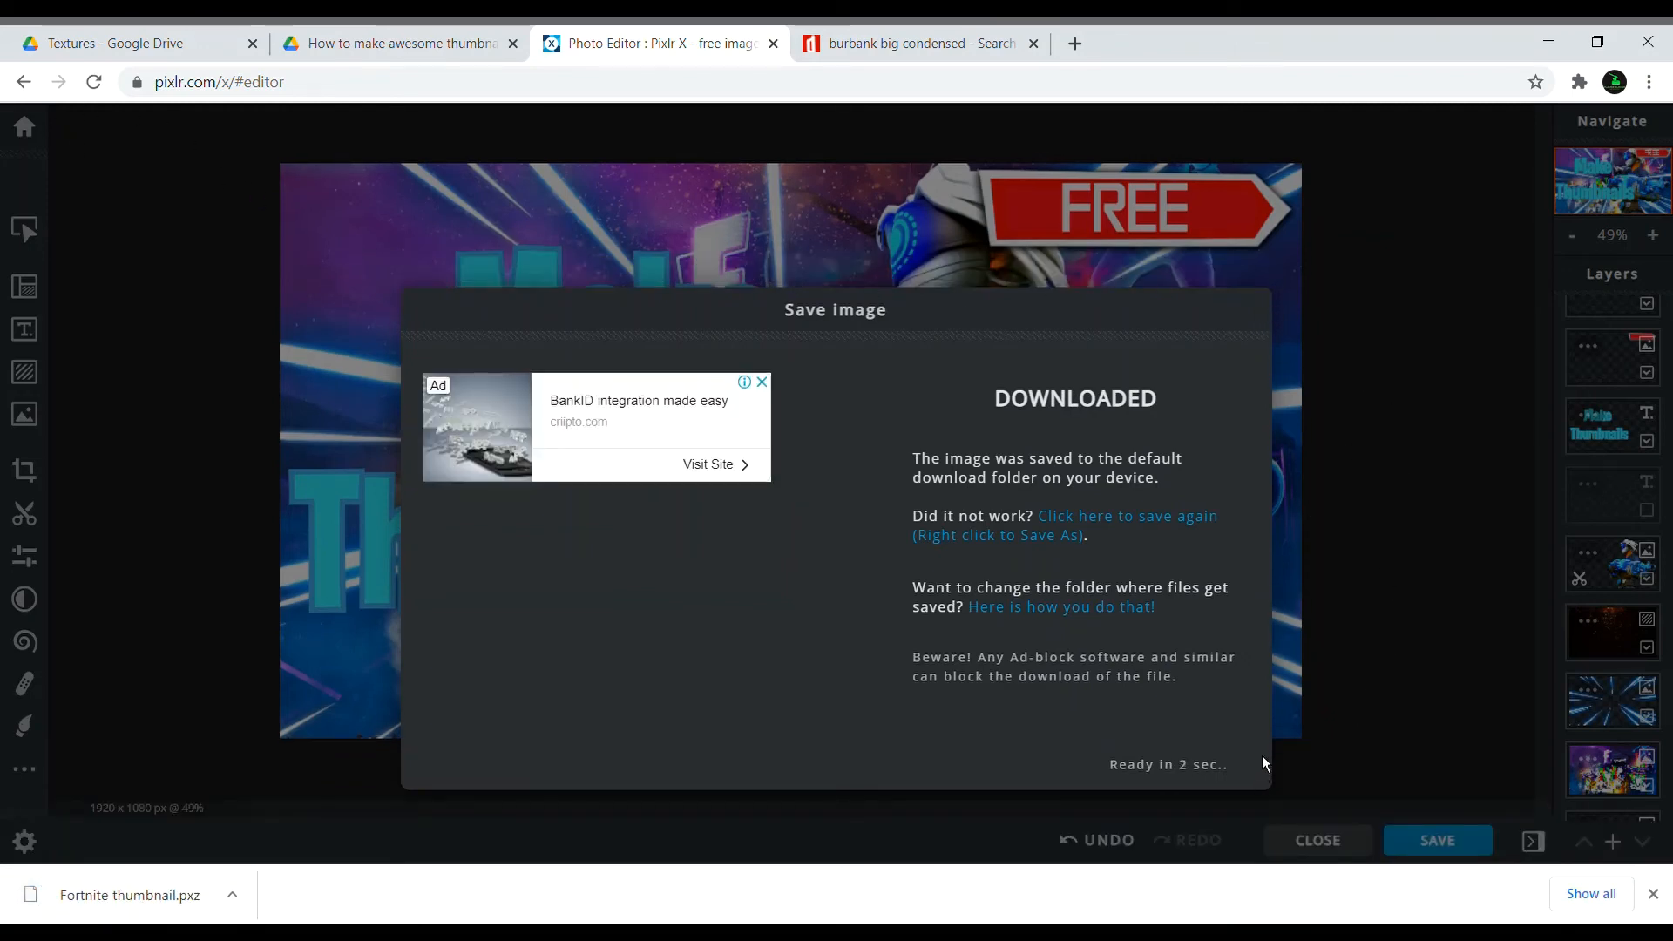
click(1650, 887)
click(1229, 779)
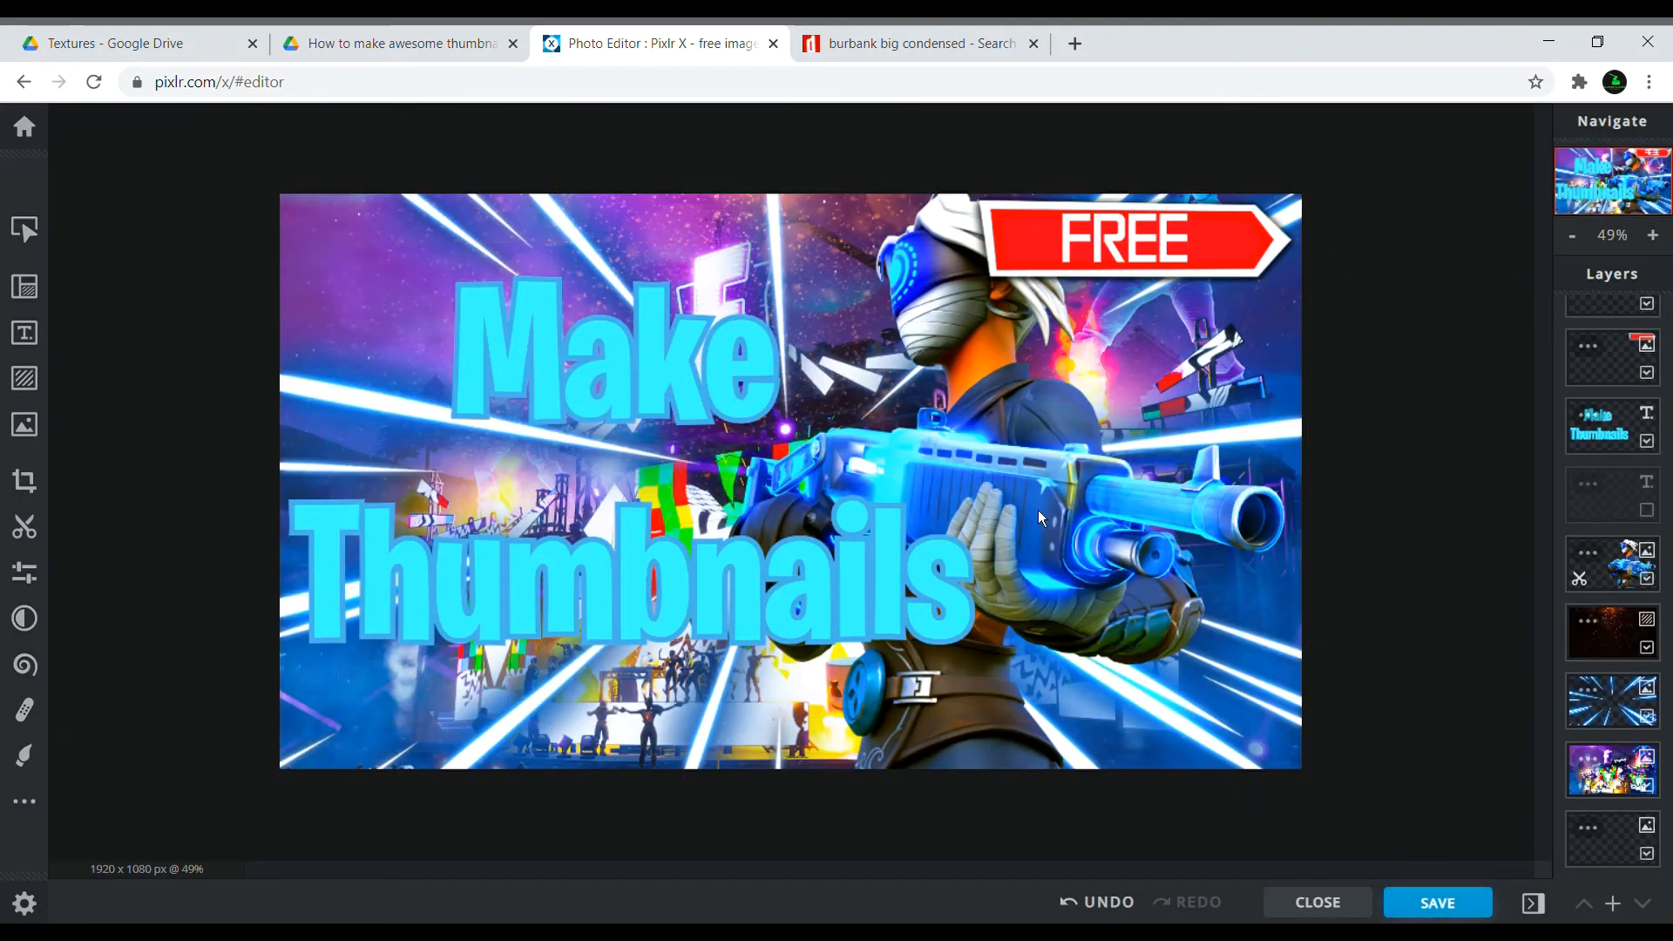
Save the thumbnail as a JPG at 100% quality and open the downloaded Fortnite thumbnail.jpg
click(1443, 904)
click(913, 551)
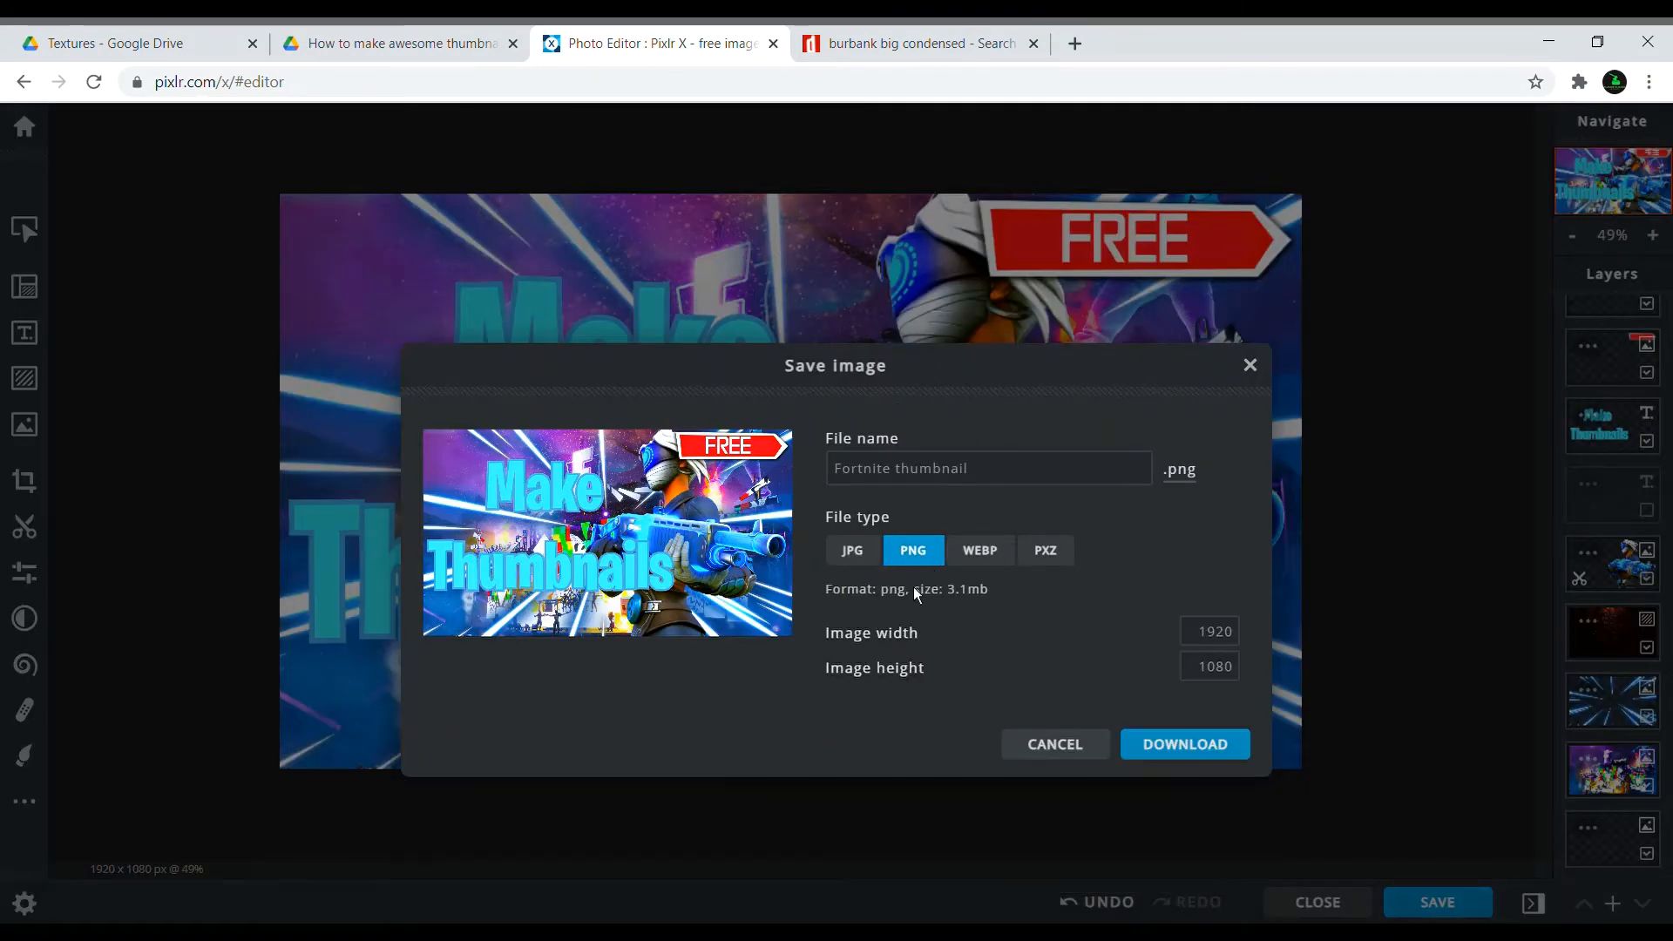
click(852, 551)
drag(1044, 629, 1113, 638)
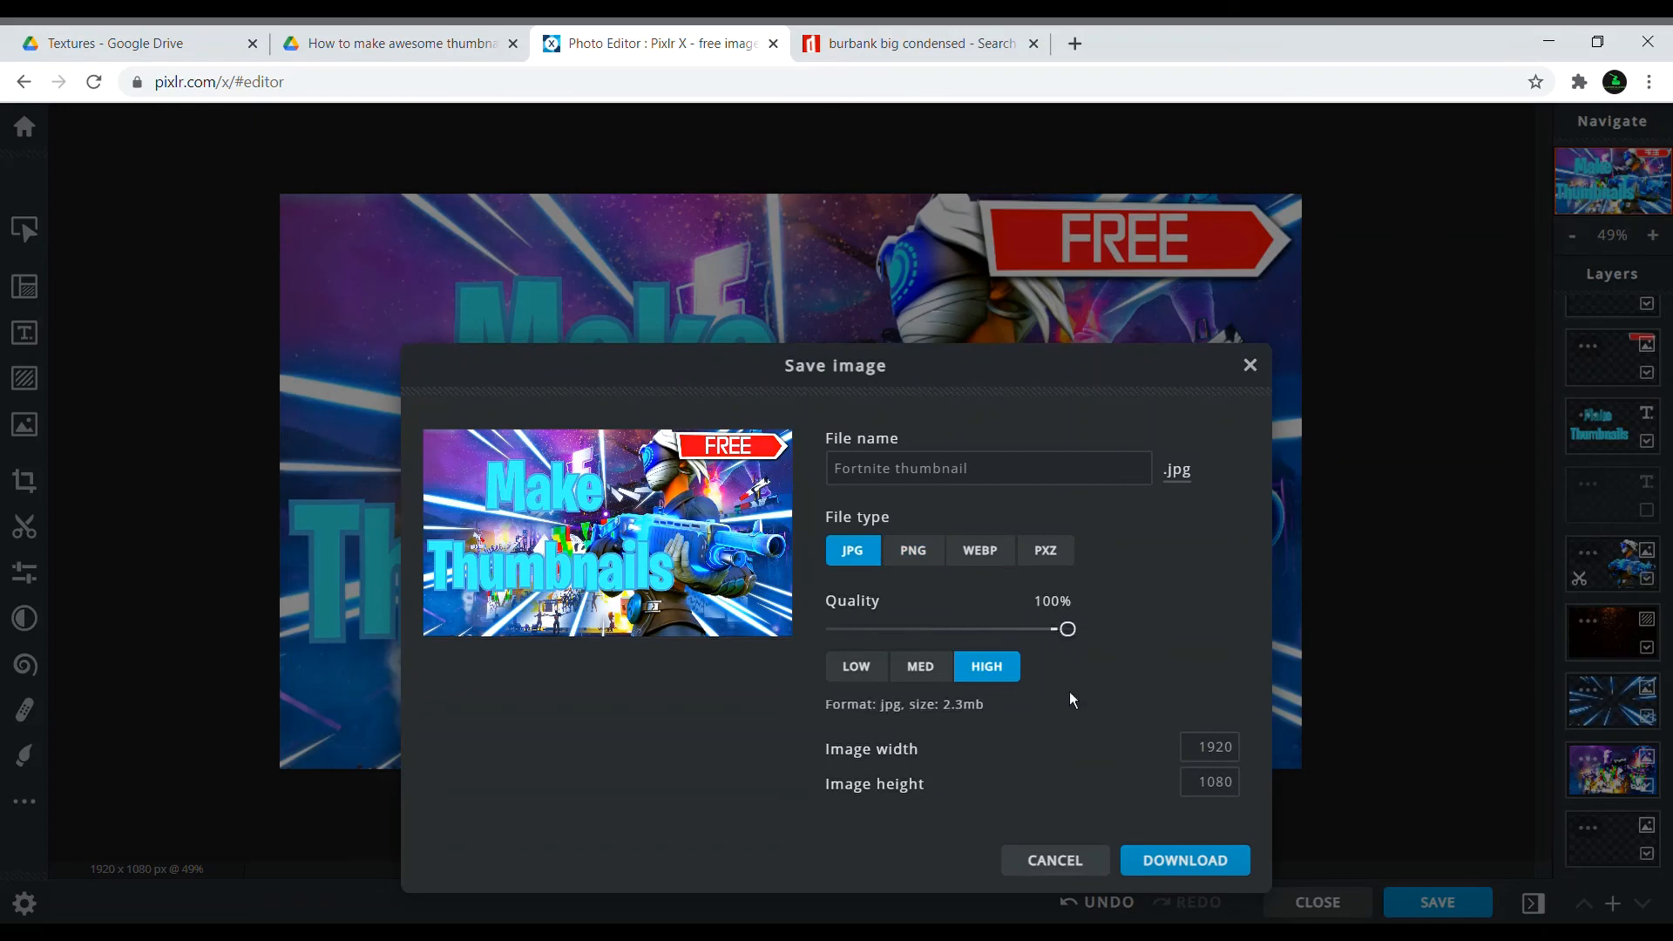
click(1217, 880)
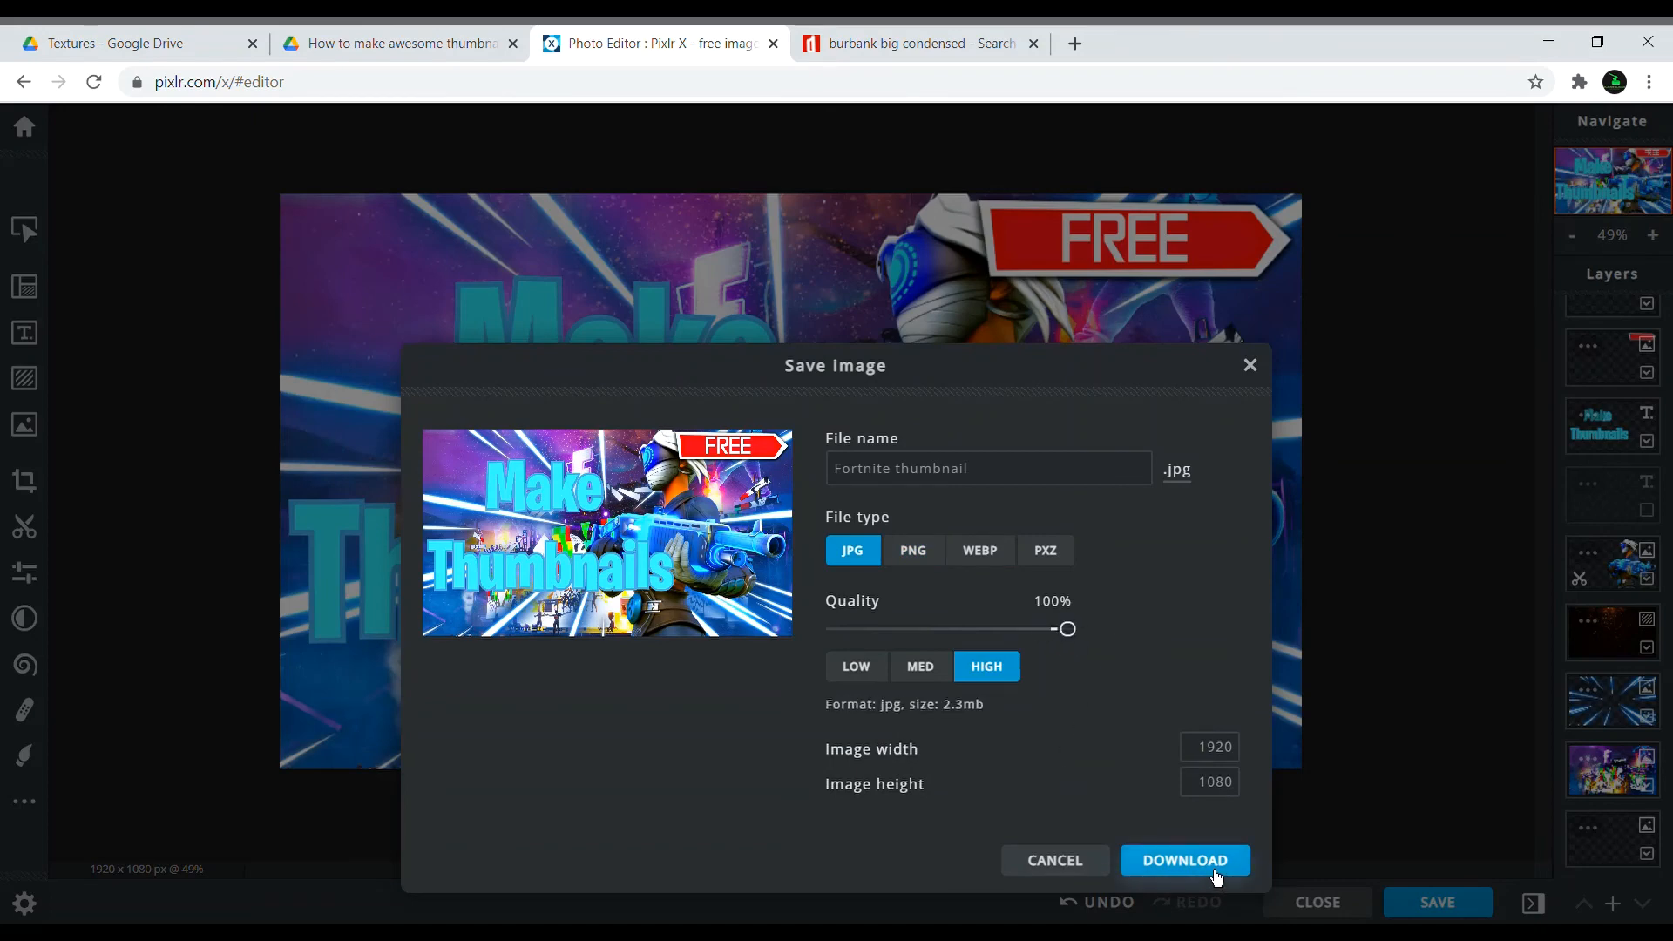
click(145, 876)
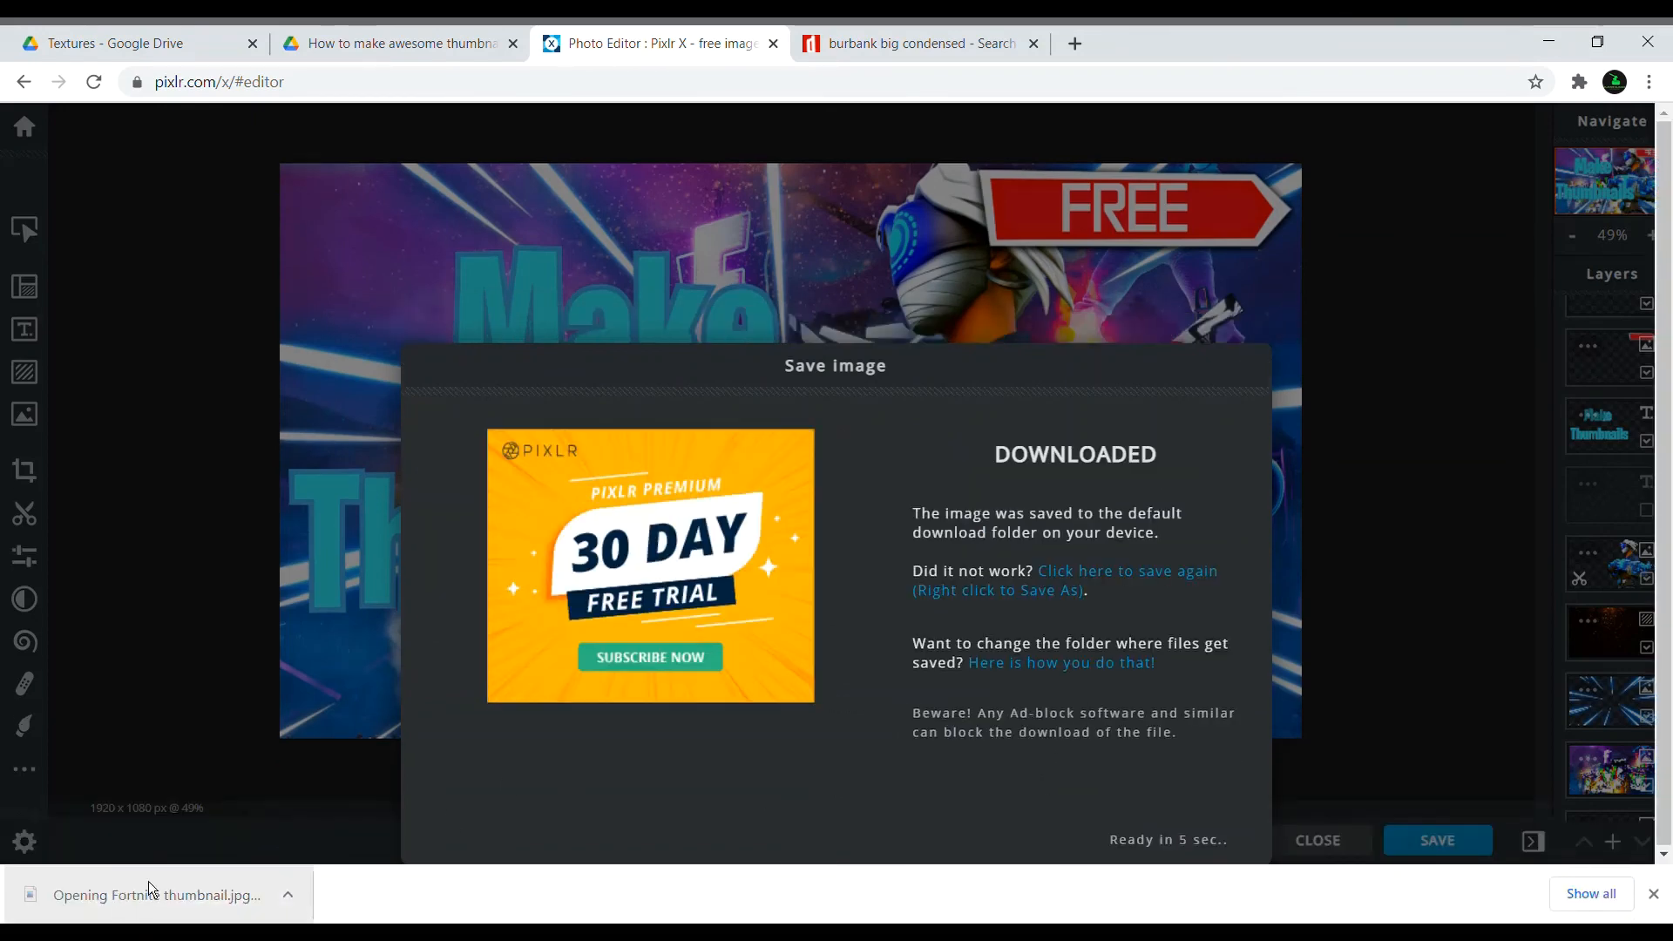